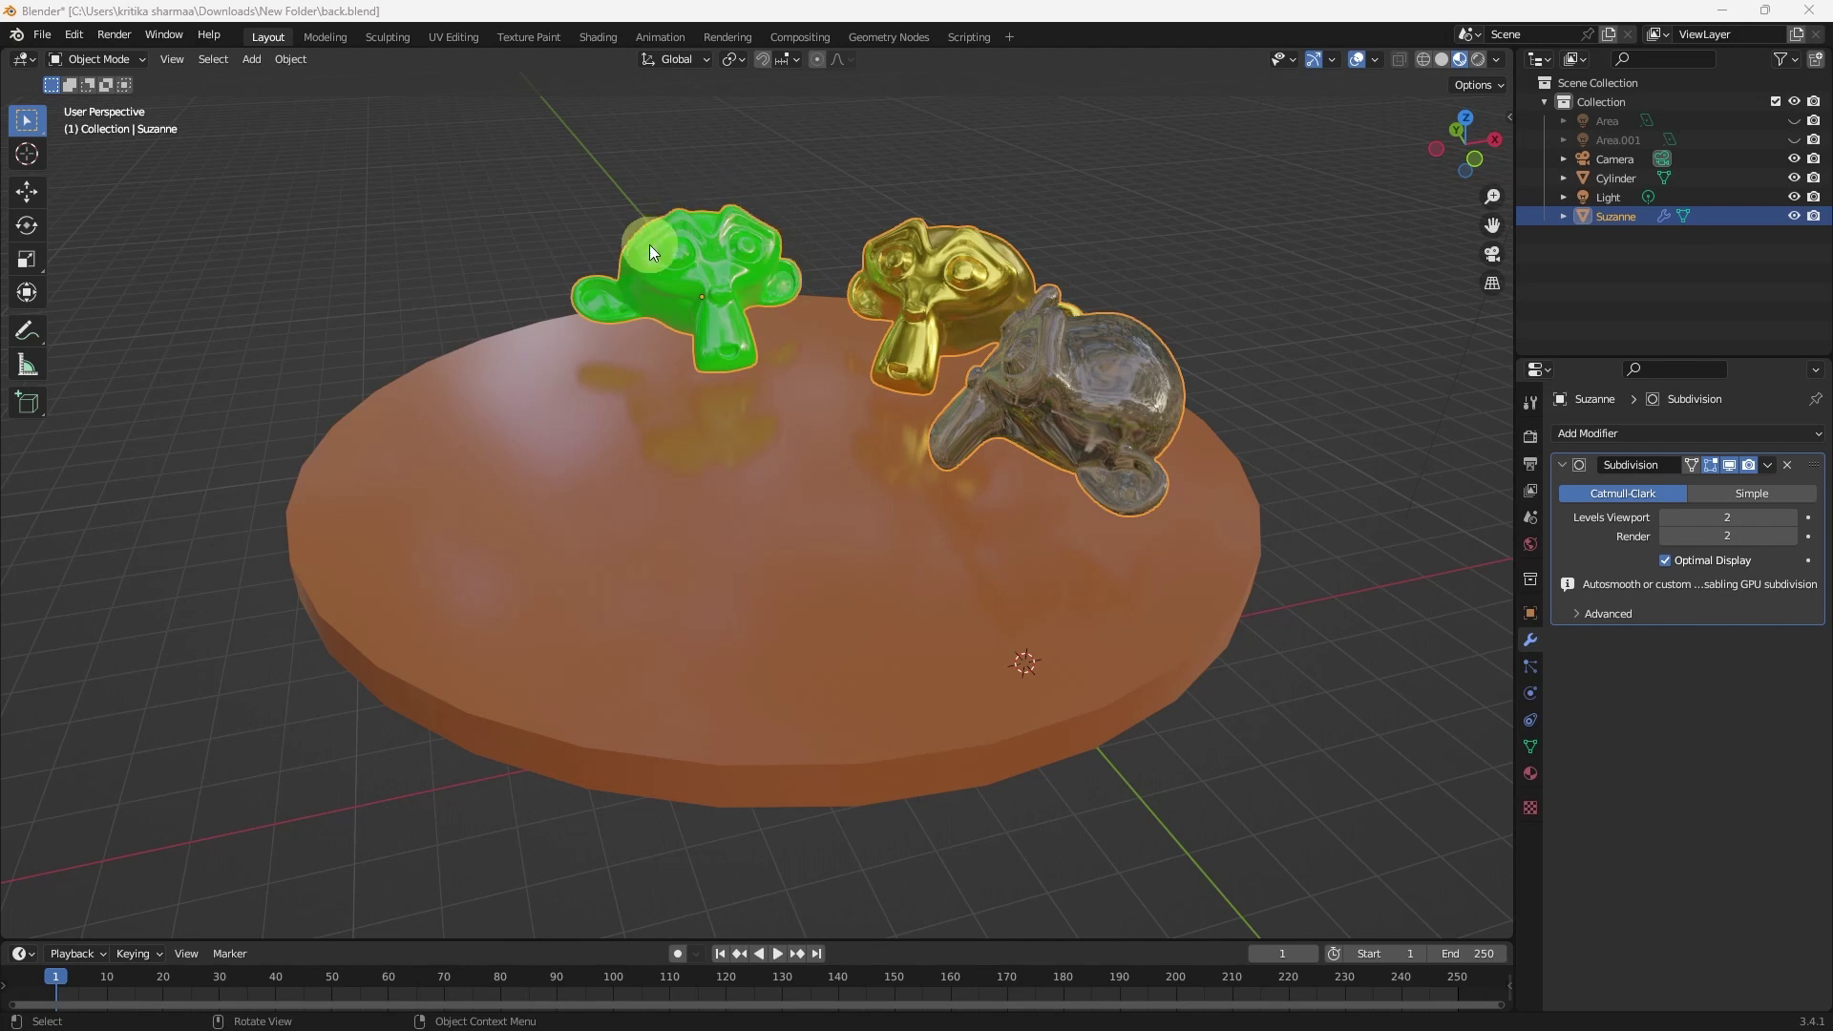
- Orbit and zoom around the rendered monkeys on the orange disc
middle_drag(787, 493, 938, 475)
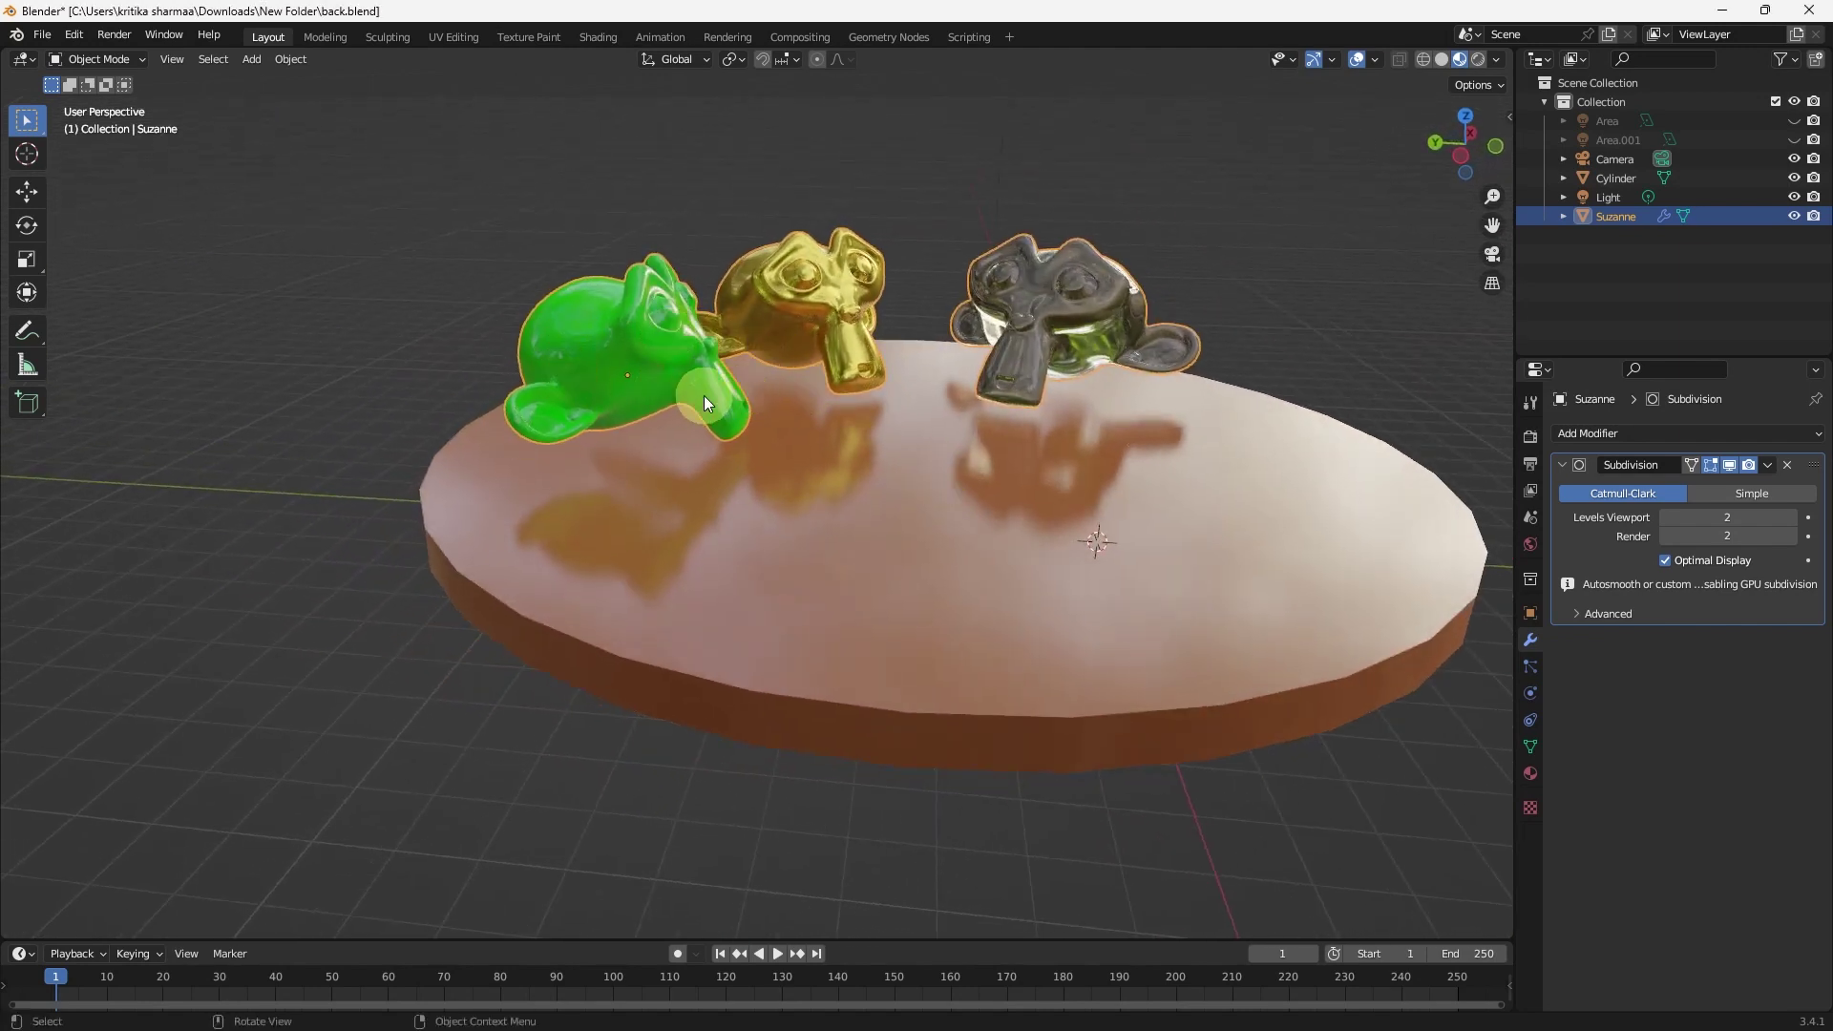
middle_drag(849, 398, 948, 408)
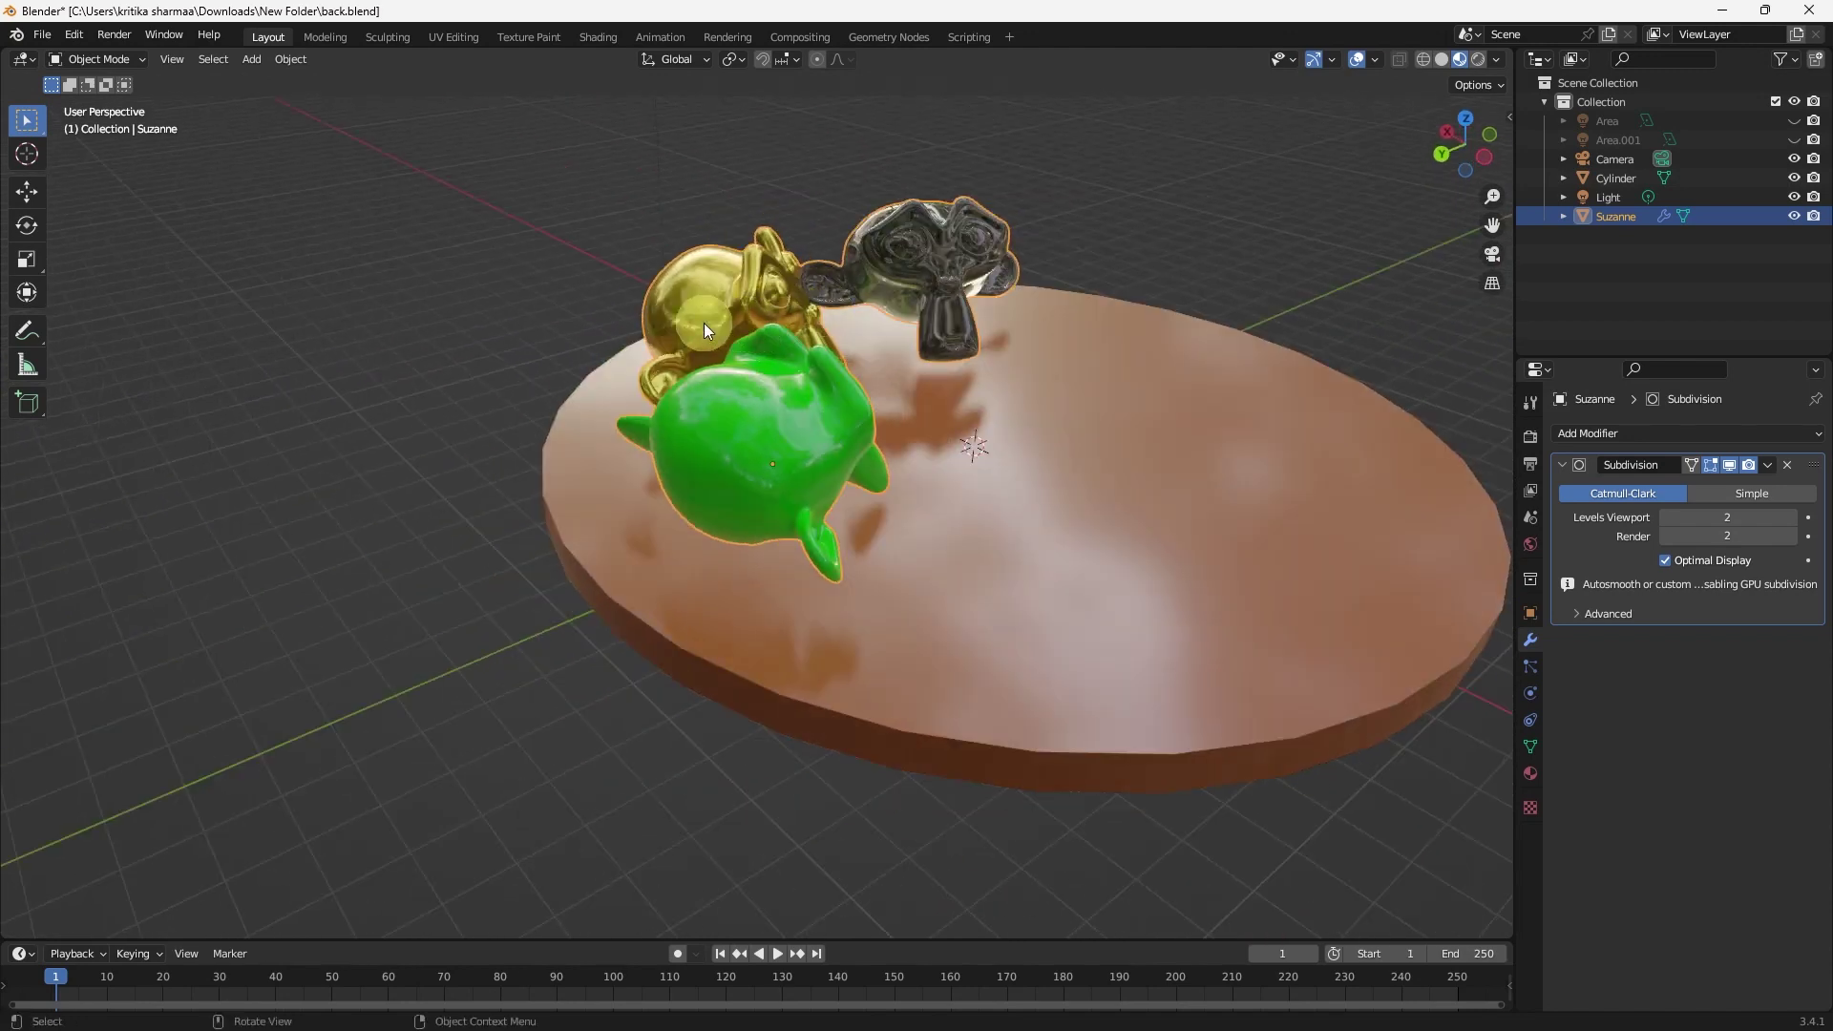
middle_drag(1165, 520, 907, 503)
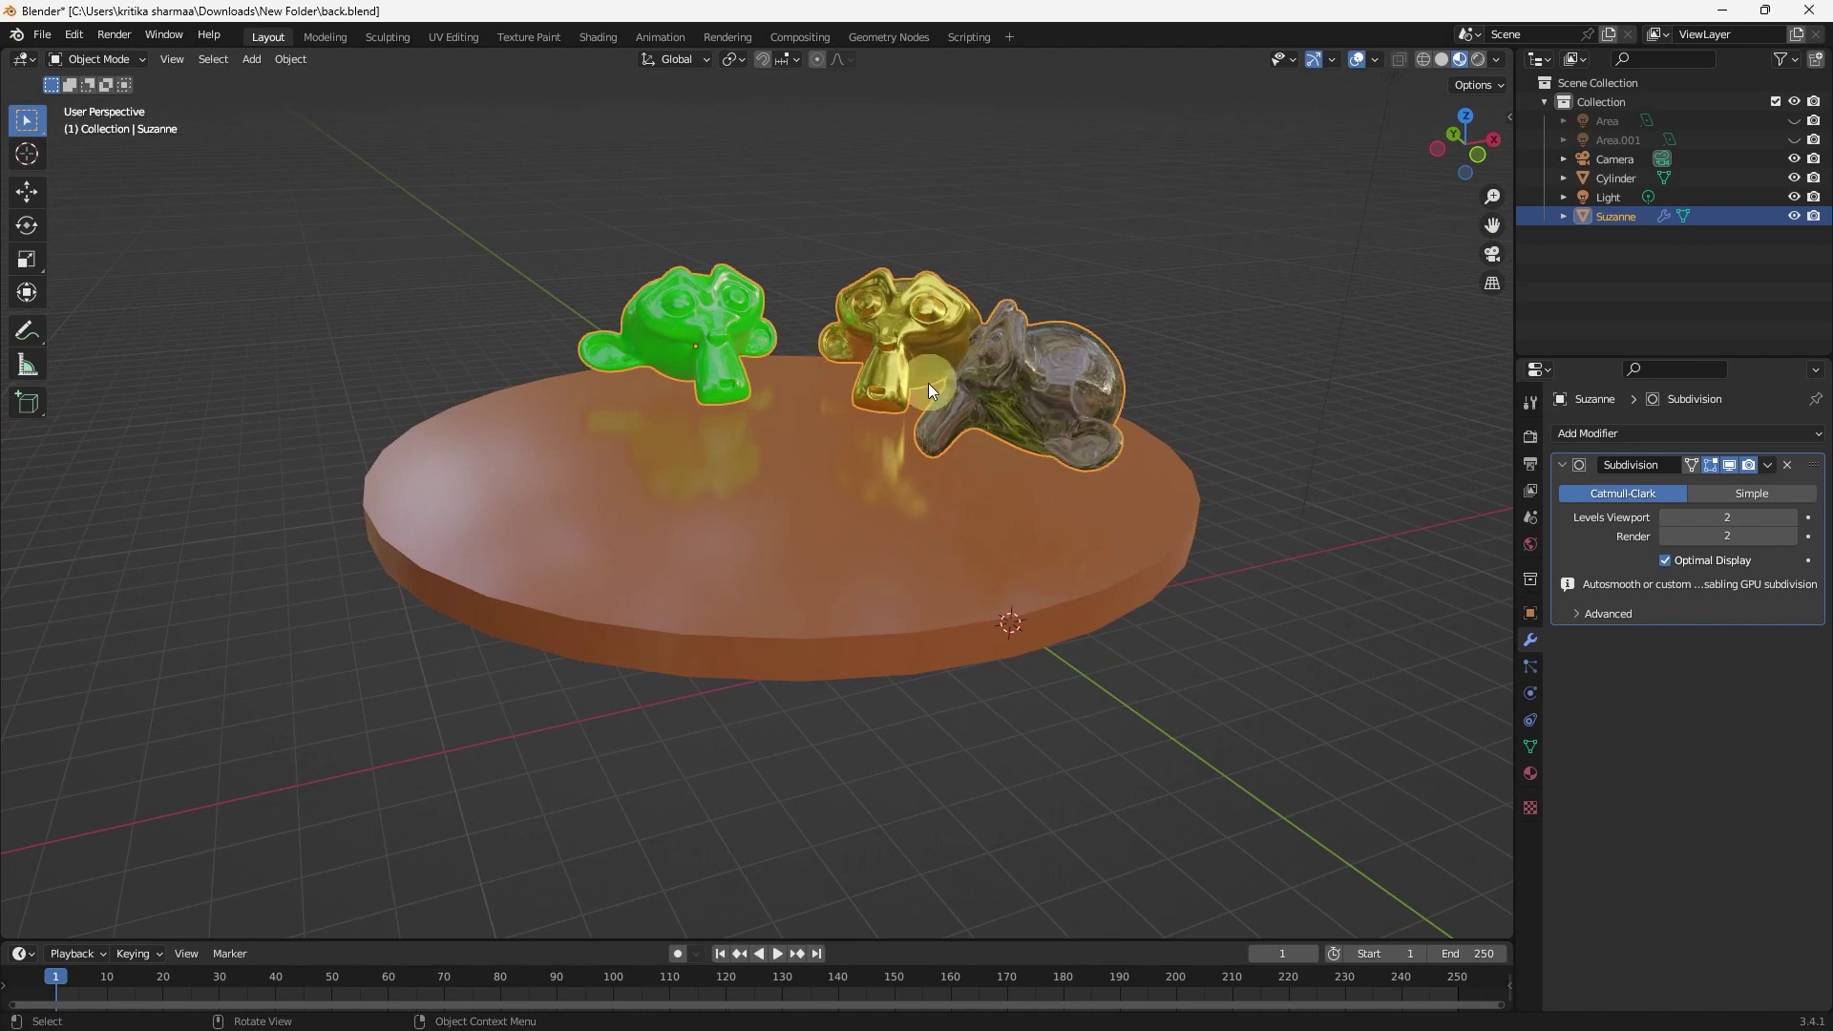
middle_drag(982, 597, 1038, 533)
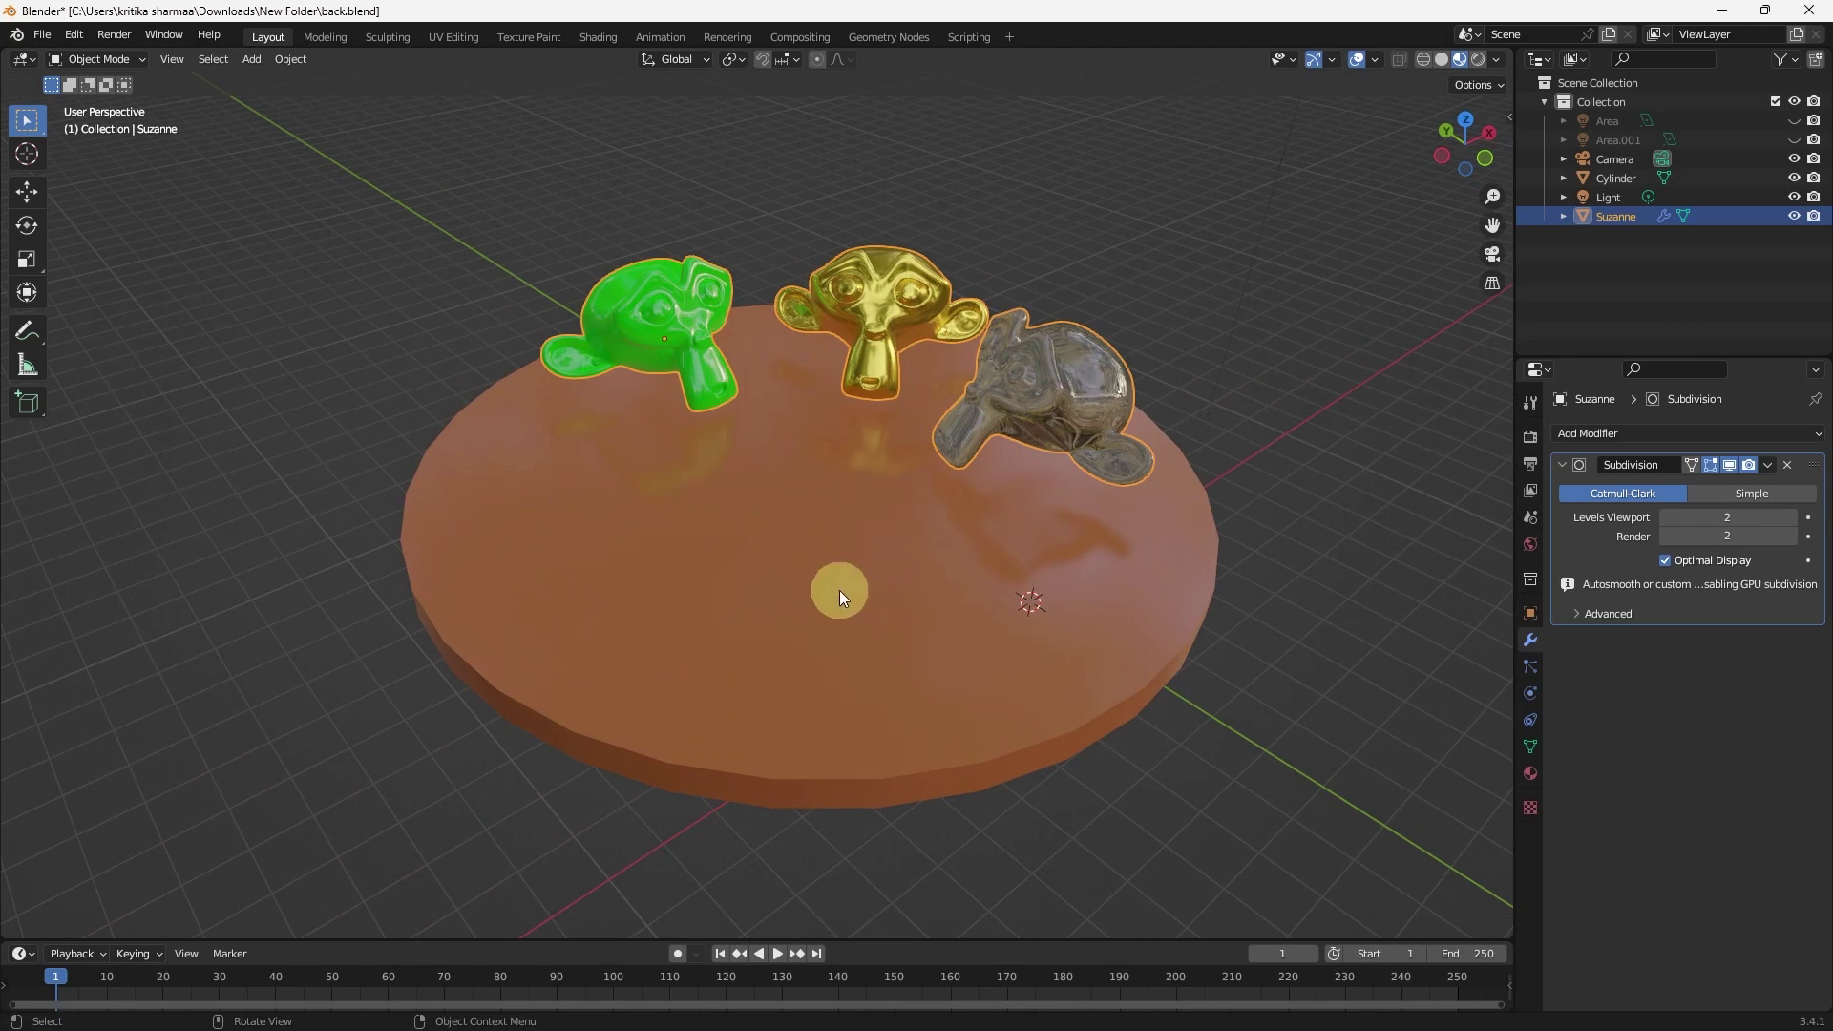
middle_drag(798, 604, 805, 570)
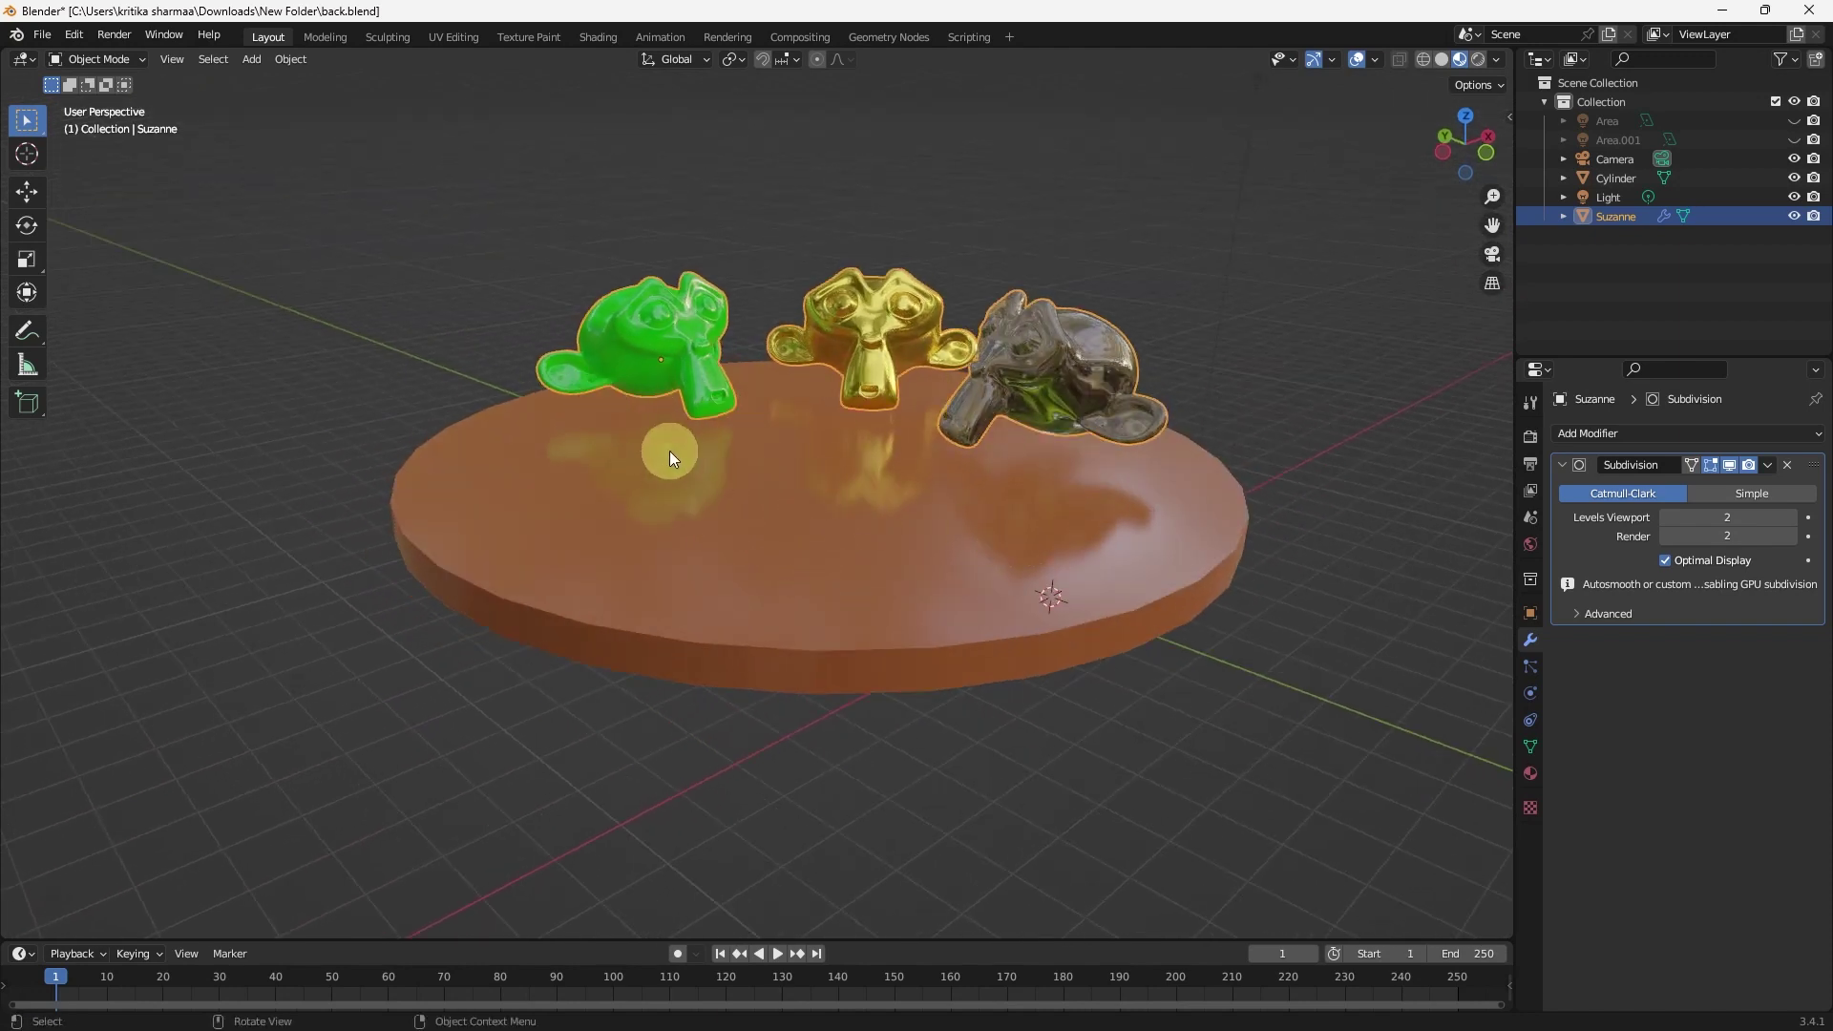
scroll(1074, 457, up, 1)
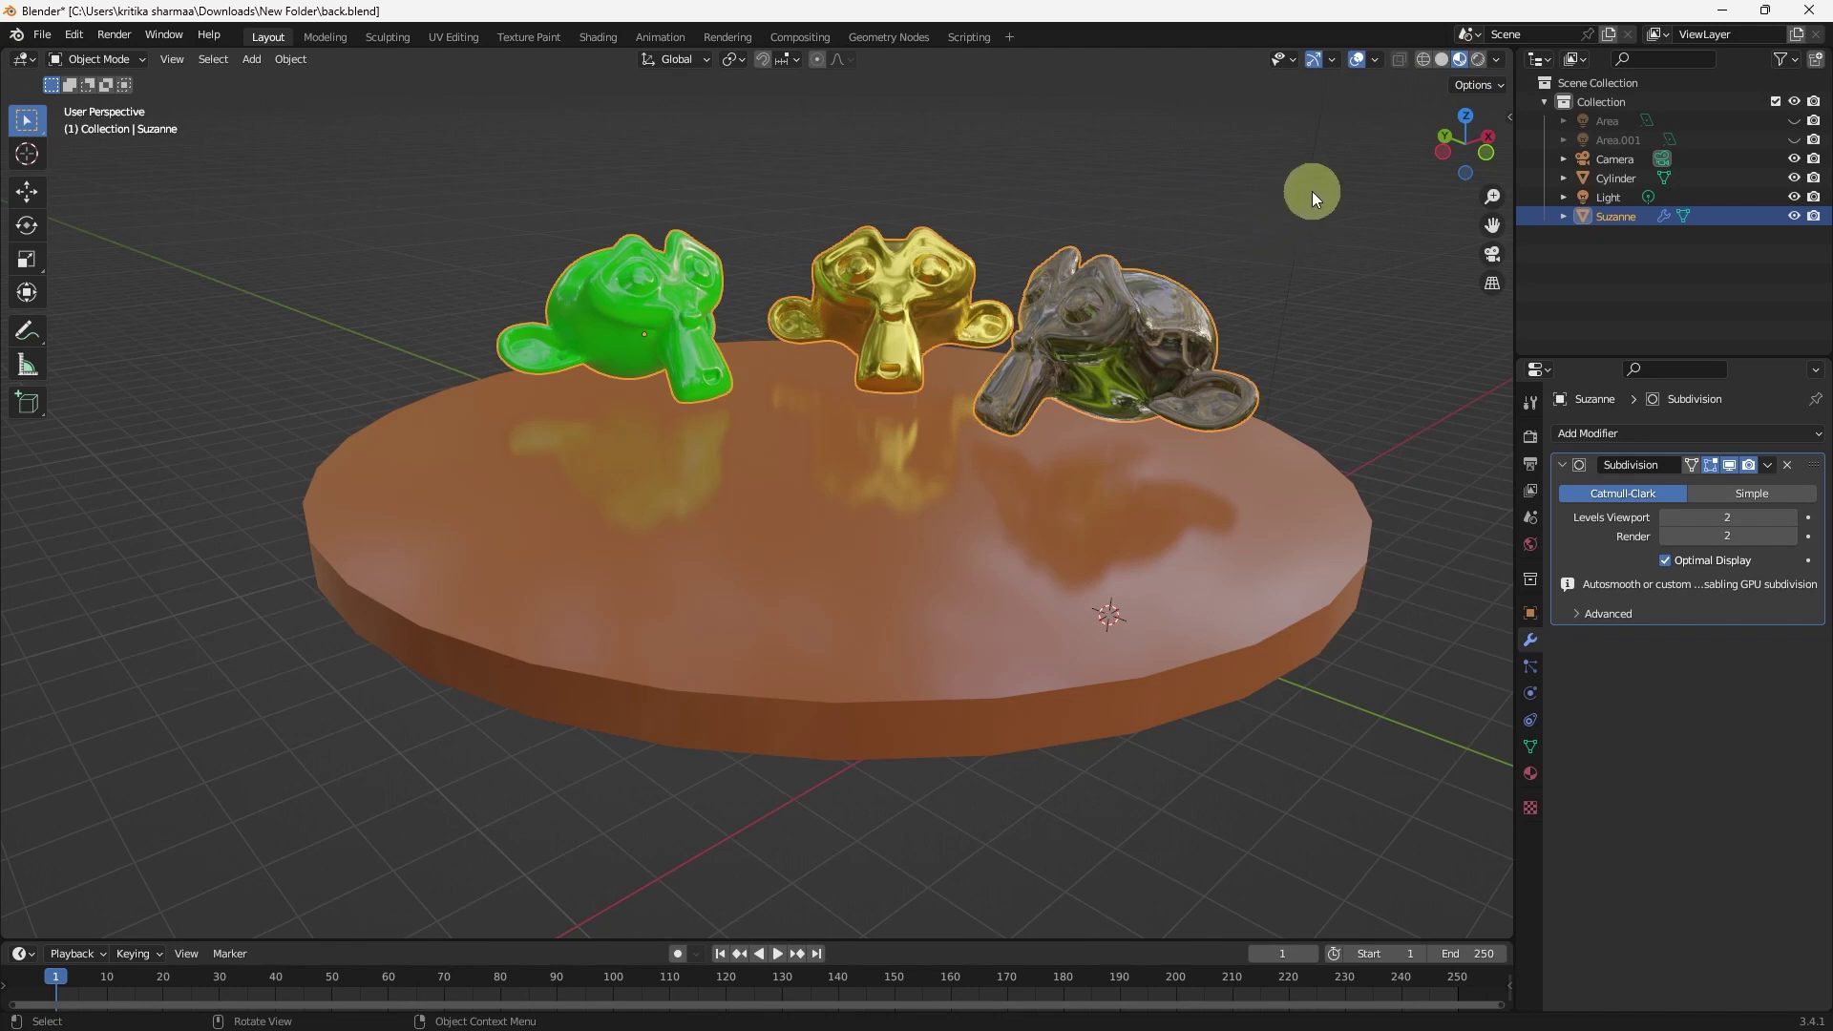
- Switch the viewport to Solid shading and orbit low around the grey monkeys
click(1445, 61)
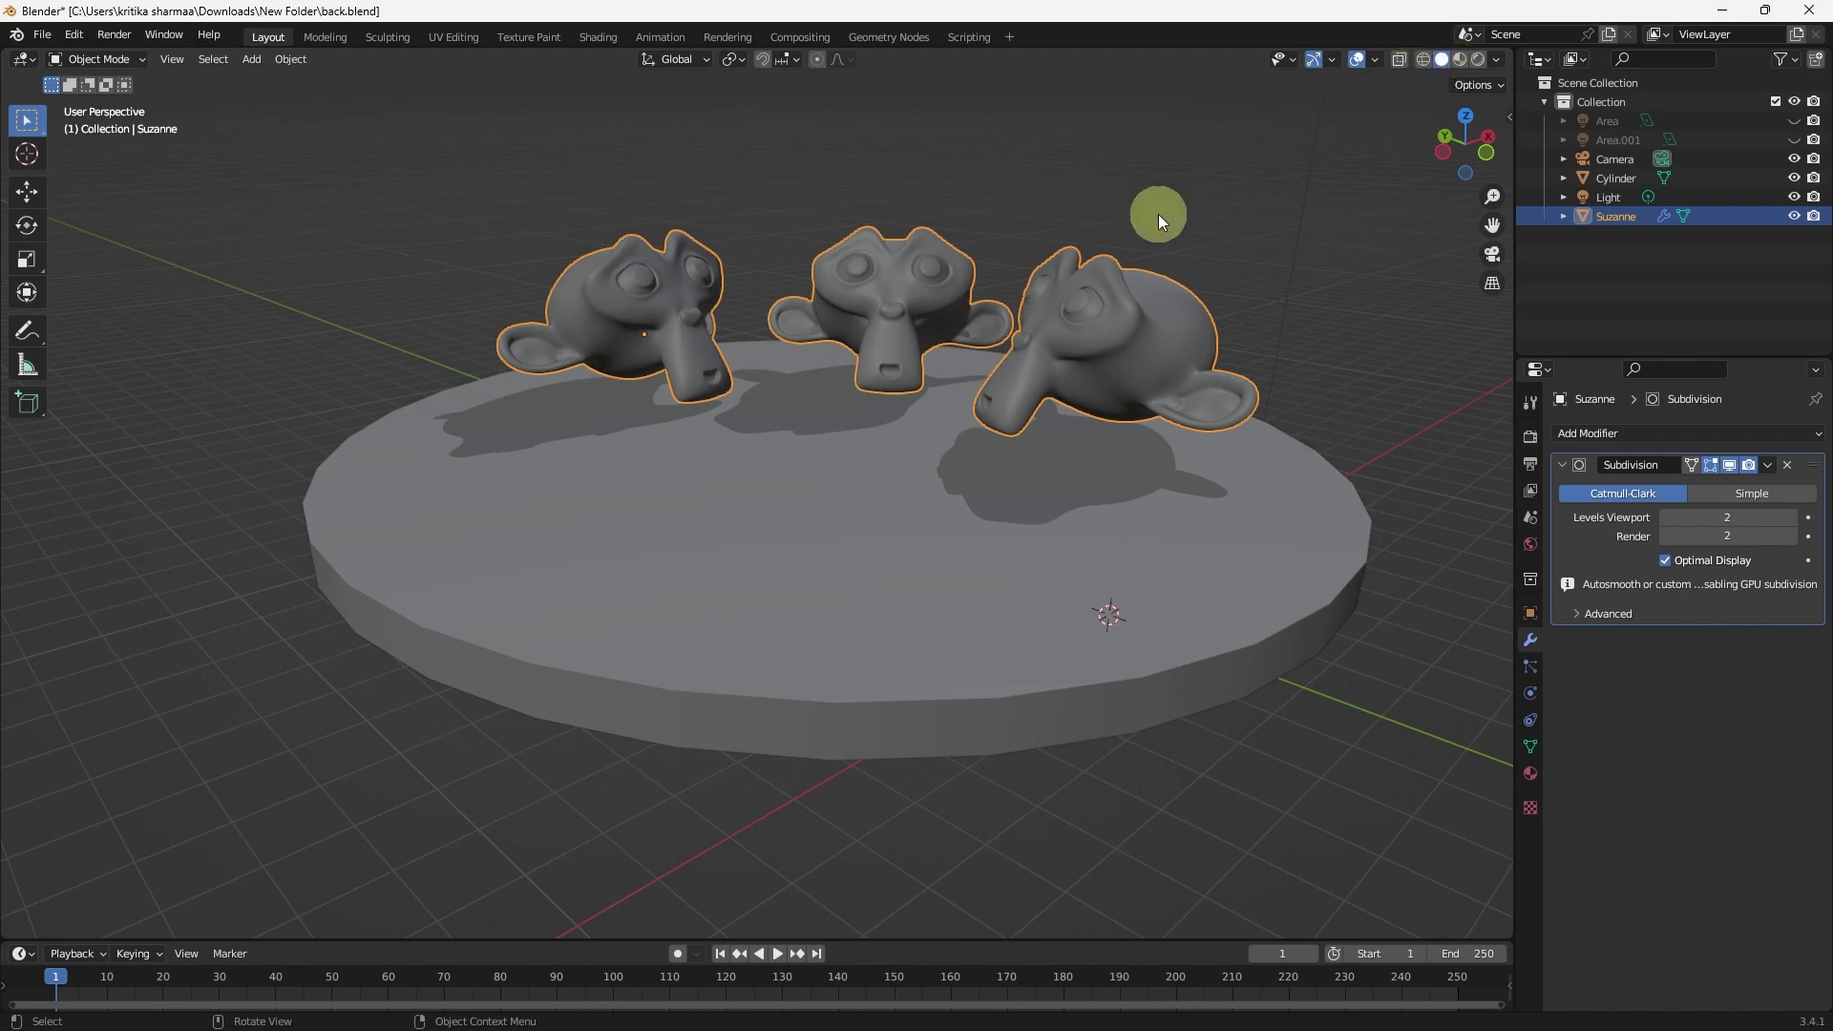
middle_drag(1159, 214, 1003, 379)
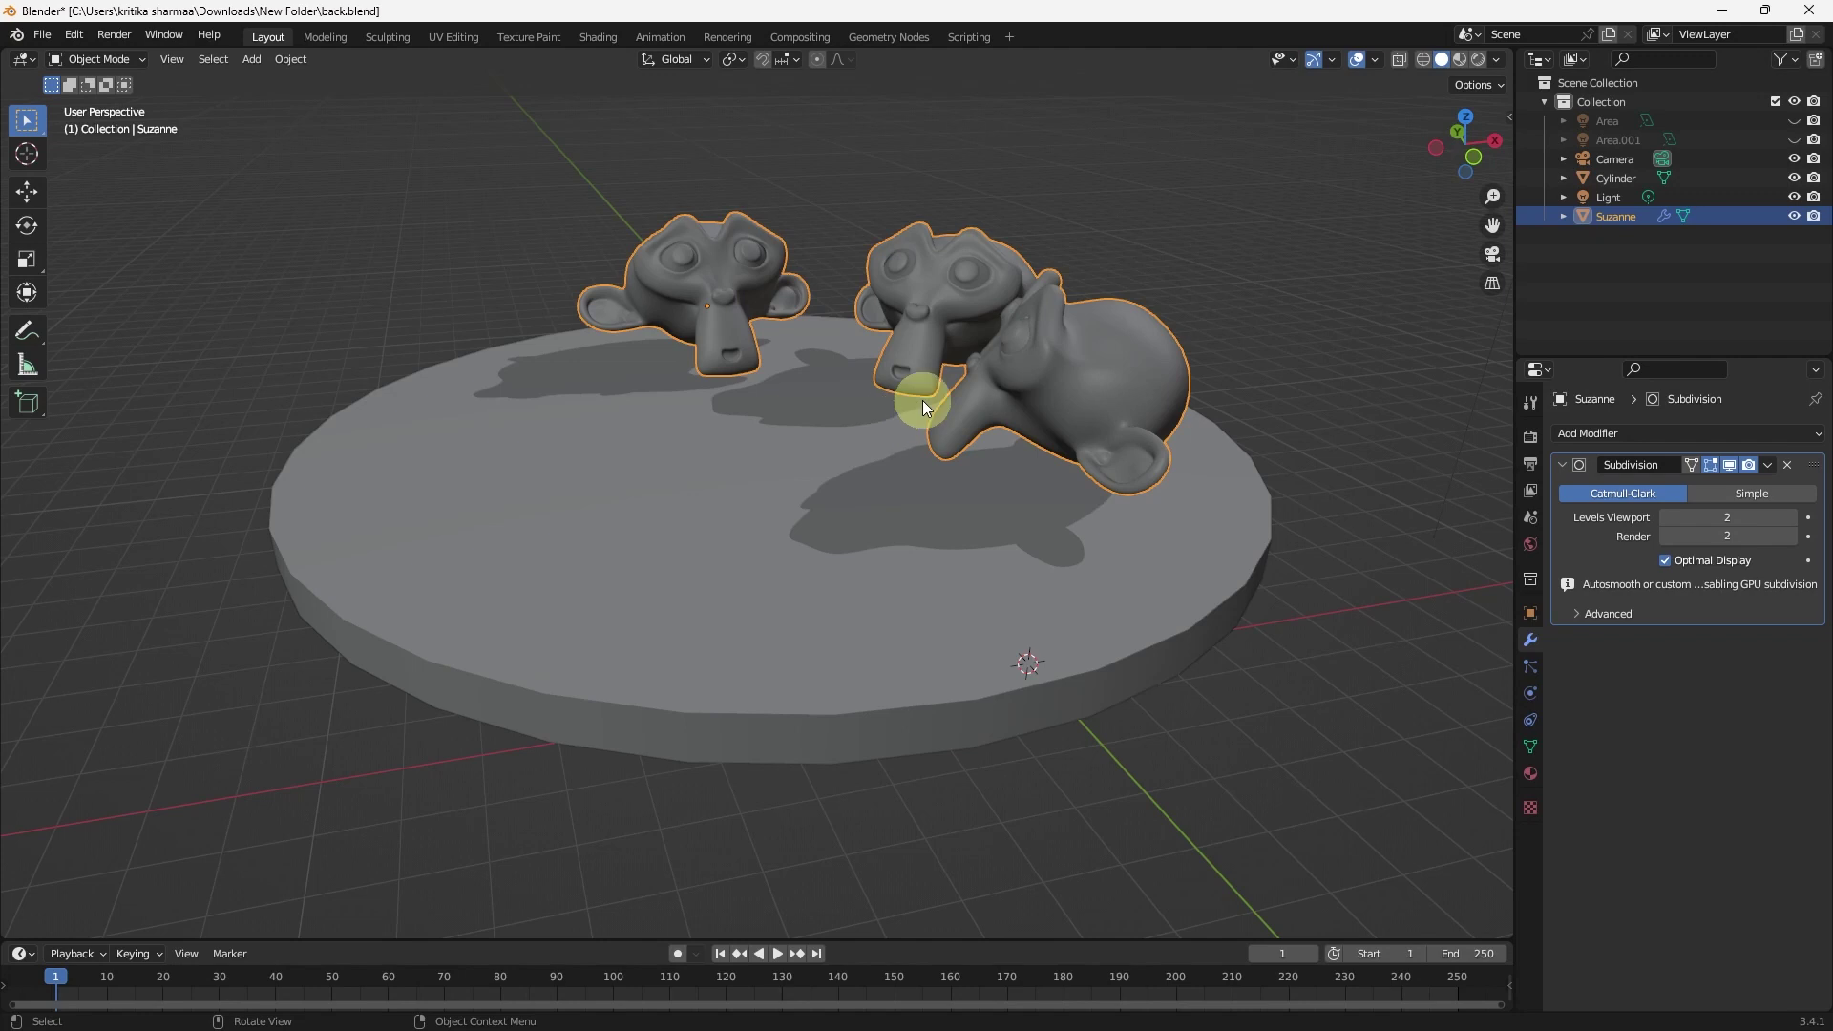
middle_drag(923, 401, 950, 417)
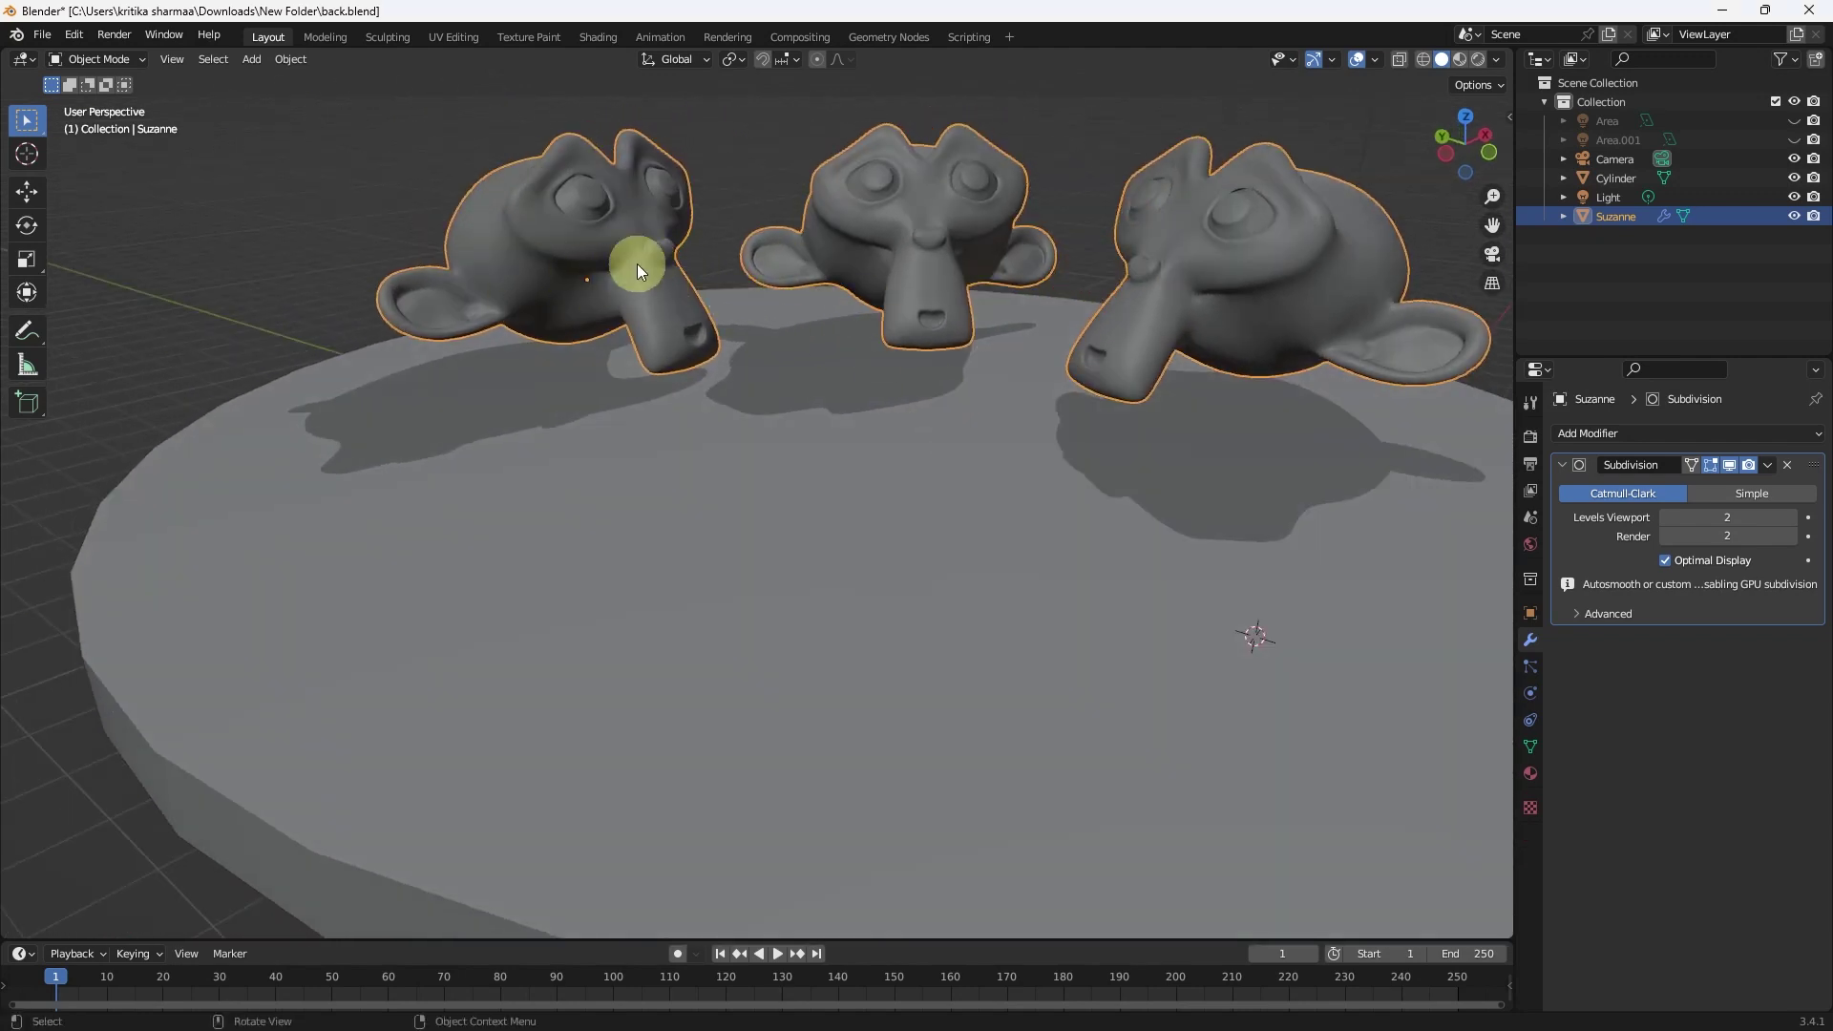
mouse_move(650, 294)
middle_down()
mouse_move(676, 537)
mouse_move(724, 527)
middle_up()
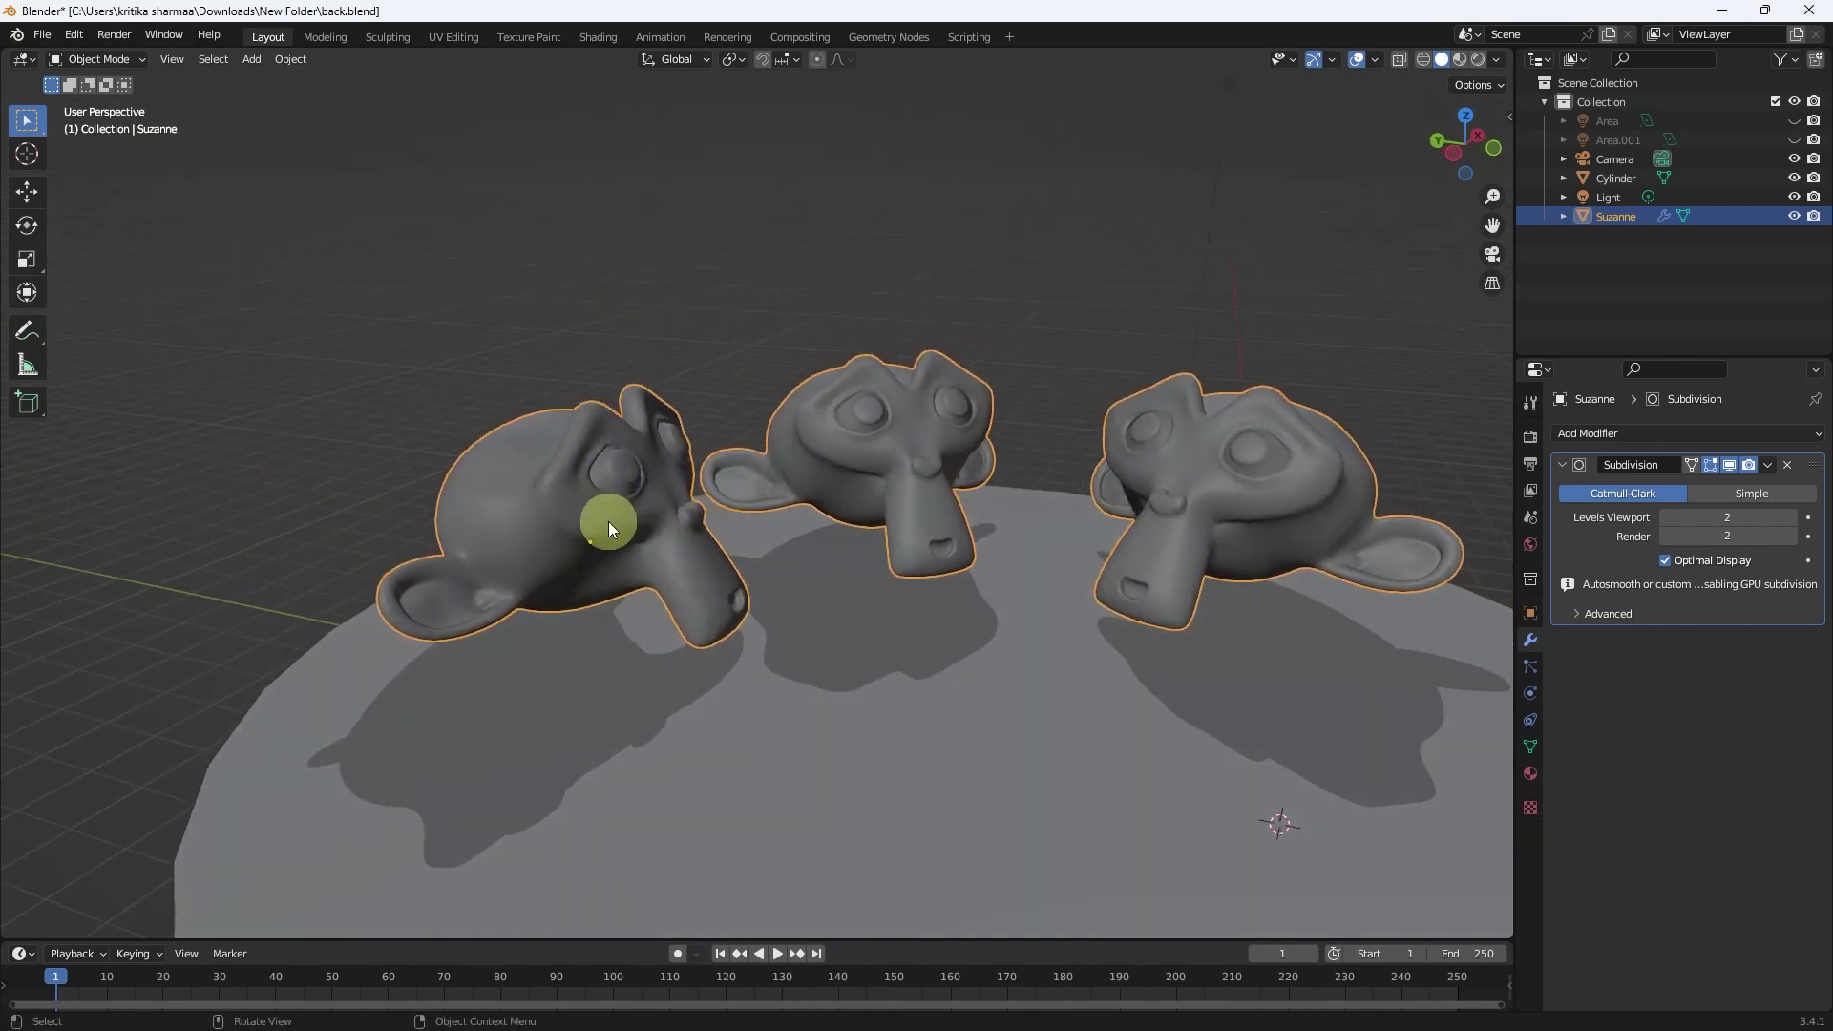
mouse_move(604, 520)
middle_down()
mouse_move(412, 488)
mouse_move(1045, 476)
mouse_move(768, 489)
mouse_move(1077, 535)
mouse_move(933, 537)
mouse_move(745, 503)
mouse_move(877, 492)
mouse_move(542, 361)
middle_up()
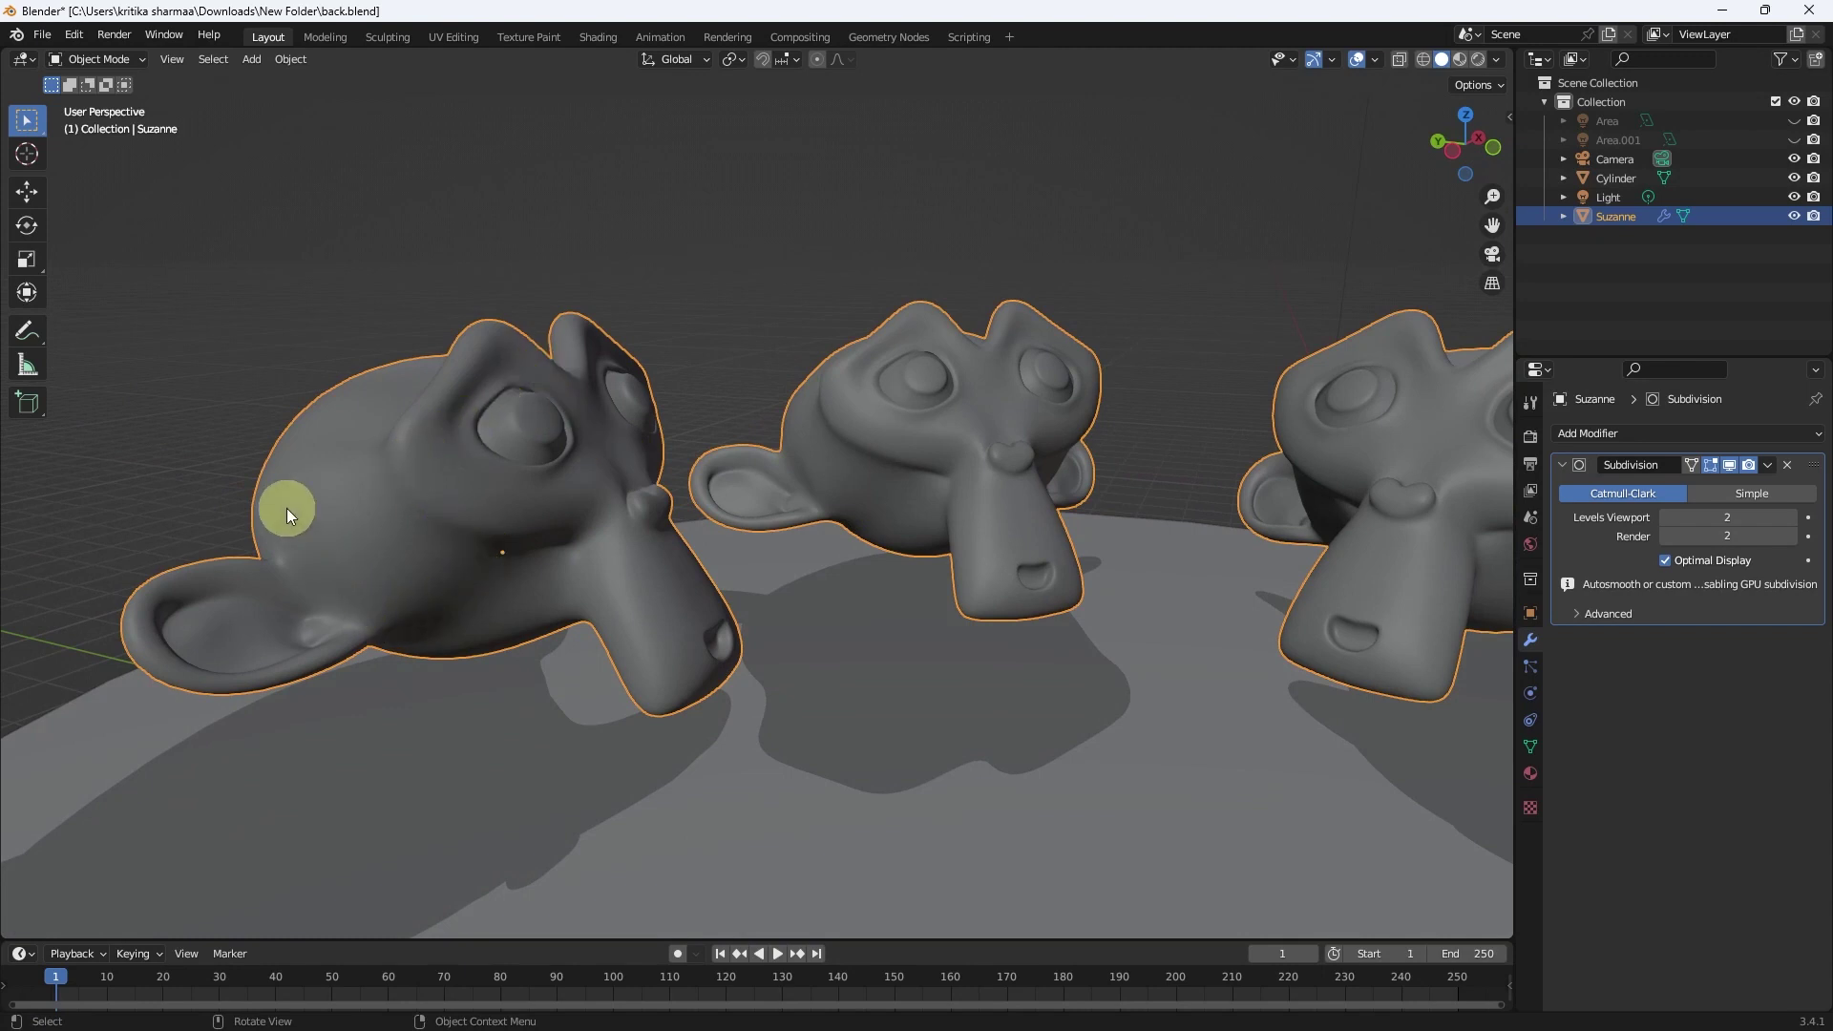
scroll(903, 429, down, 3)
mouse_move(907, 458)
middle_down()
mouse_move(1189, 521)
mouse_move(963, 516)
mouse_move(1033, 414)
mouse_move(905, 449)
mouse_move(879, 425)
middle_up()
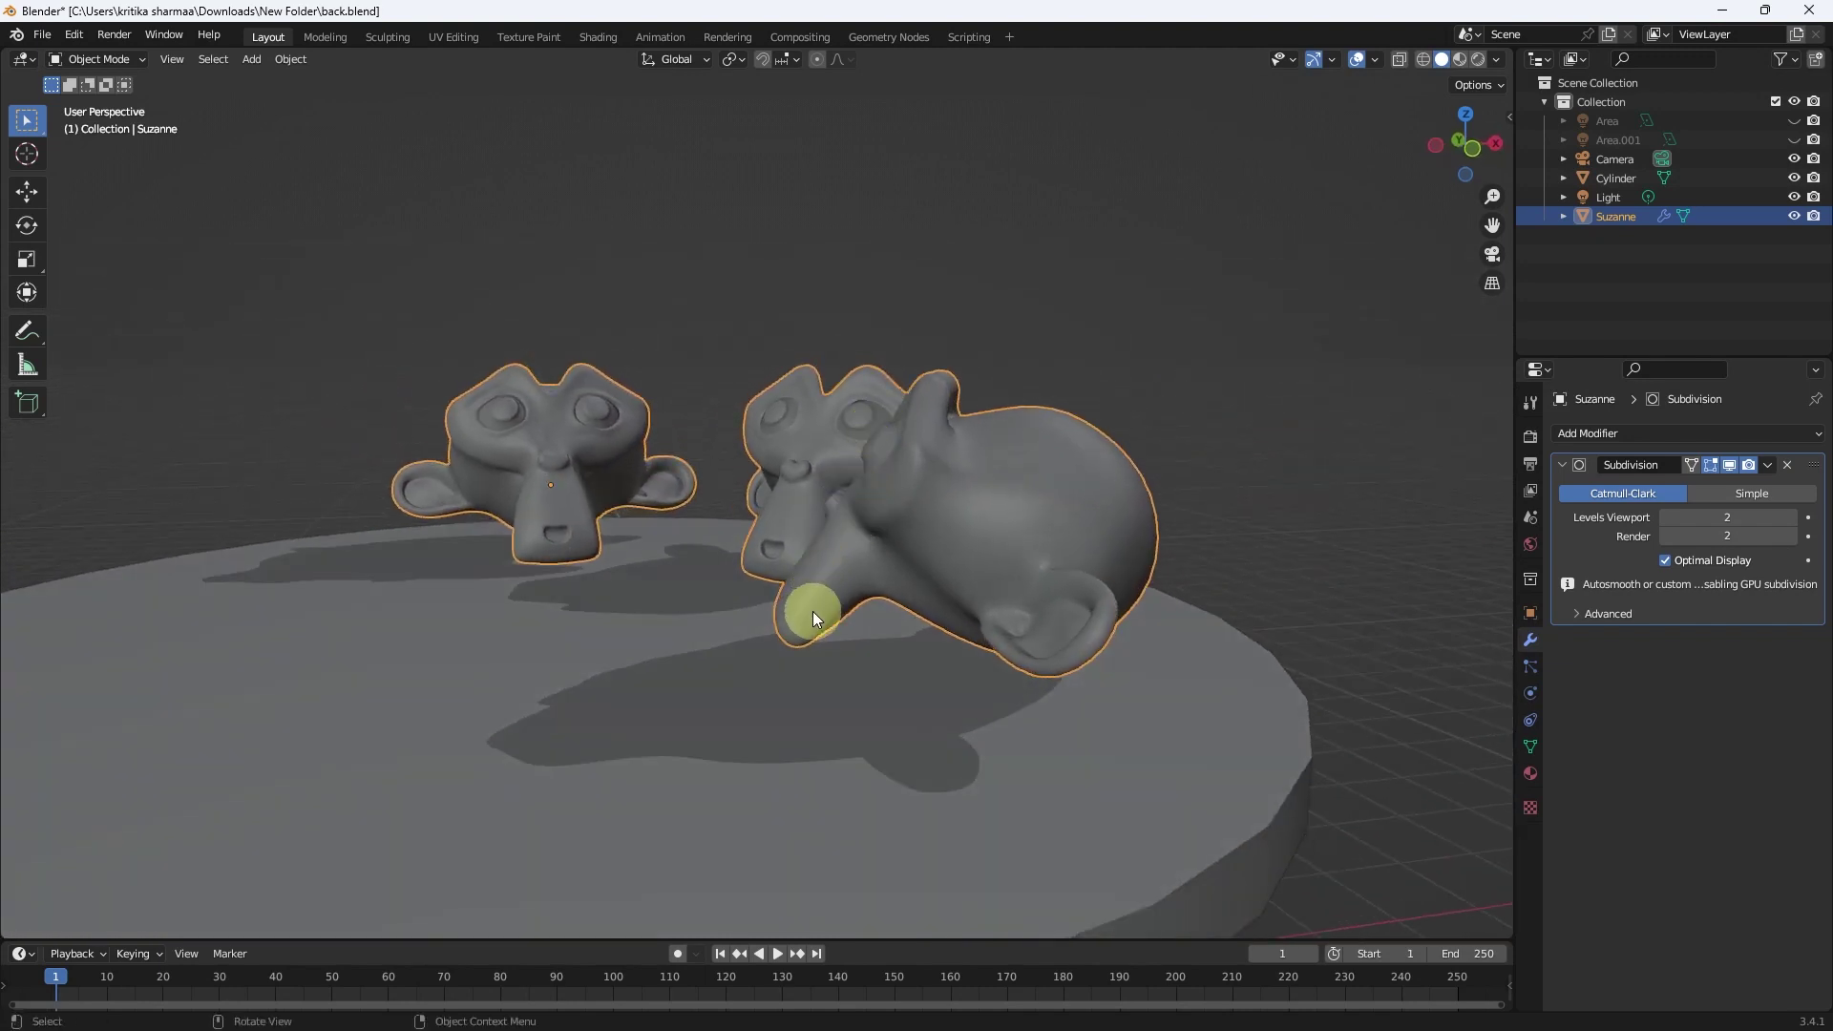
- Zoom and pan to recentre the disc and monkeys, then bring up the Viewport Shading settings
scroll(813, 613, up, 2)
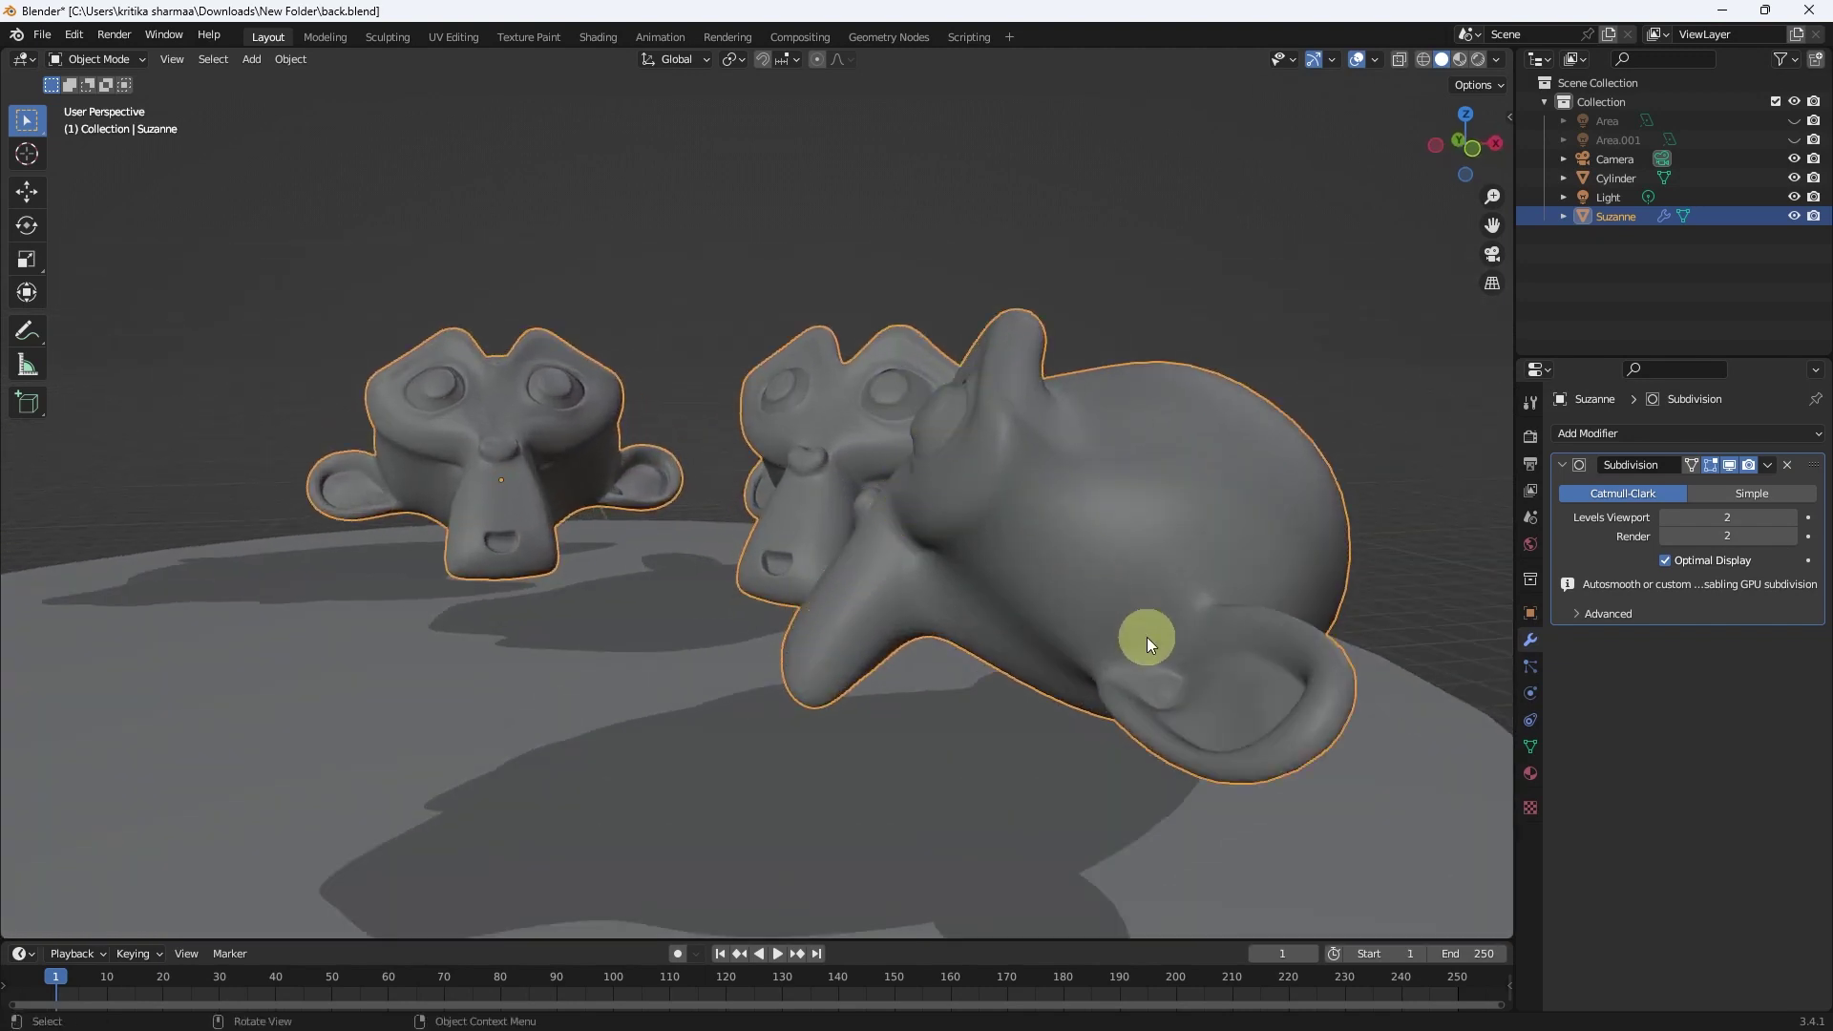
scroll(585, 589, down, 5)
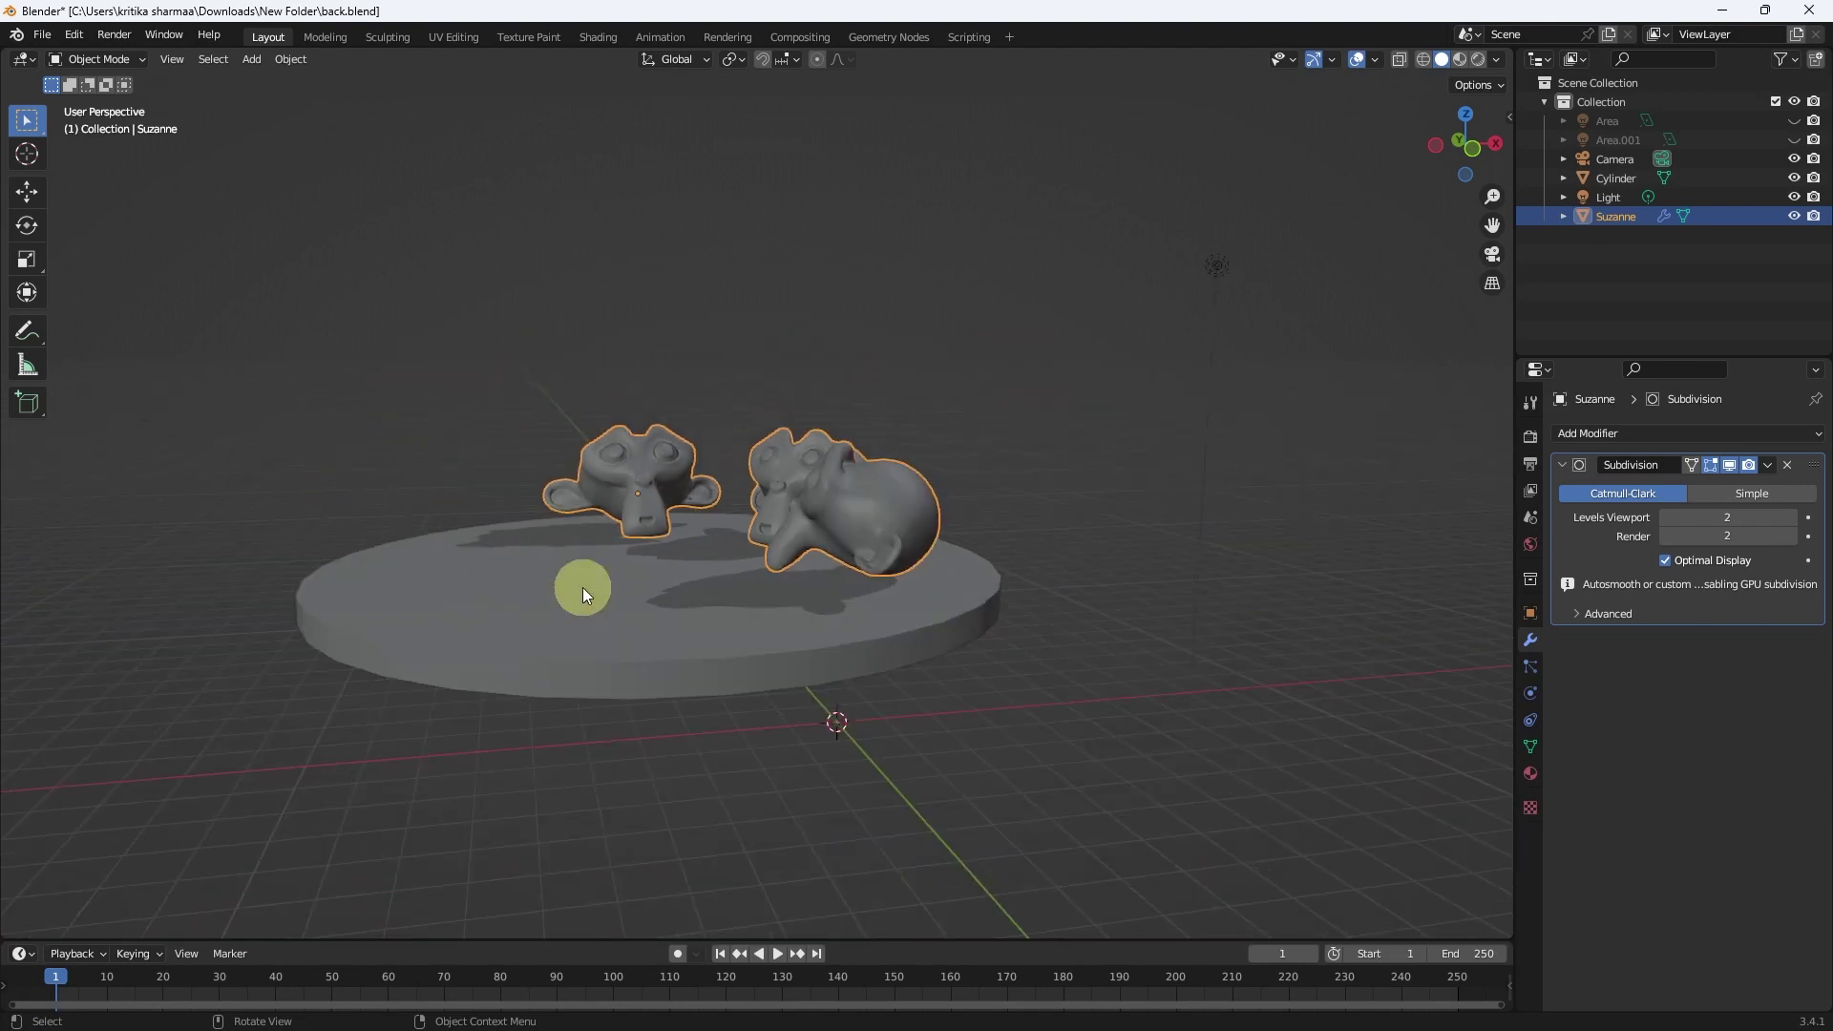
scroll(585, 586, up, 1)
scroll(583, 600, up, 1)
shift+middle_drag(588, 594, 805, 547)
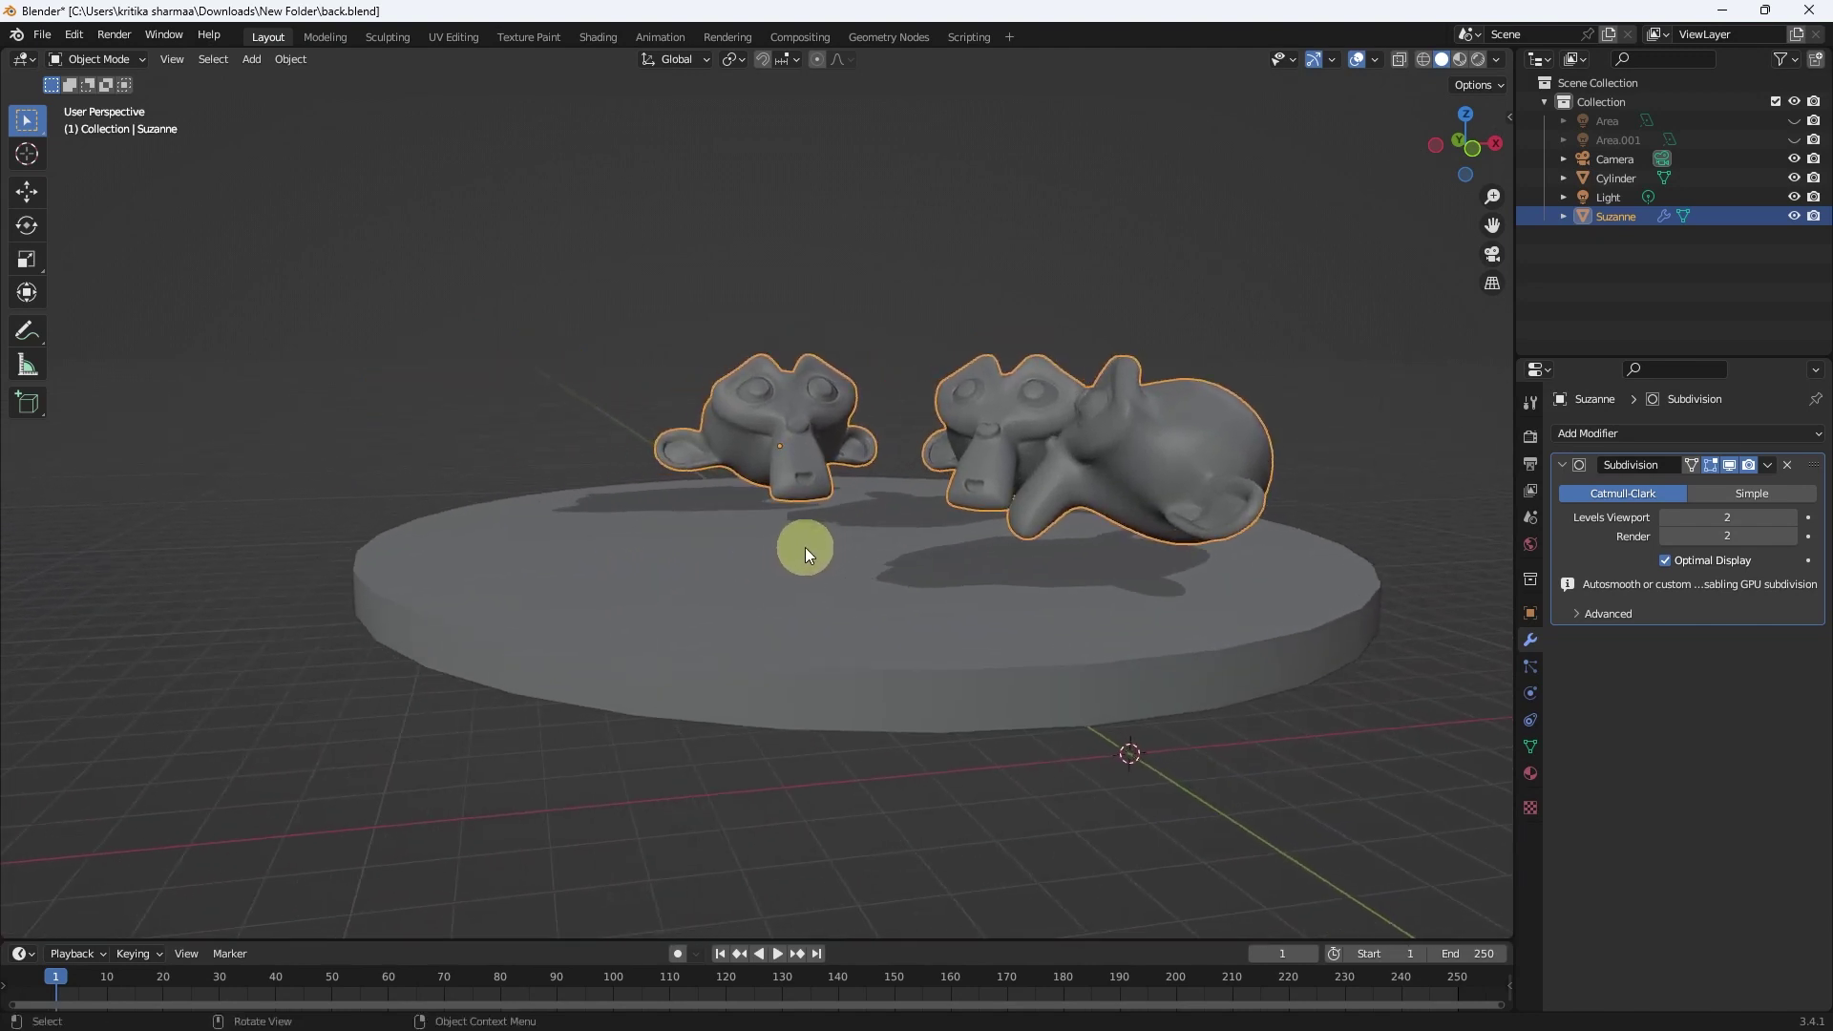
shift+middle_drag(928, 523, 818, 501)
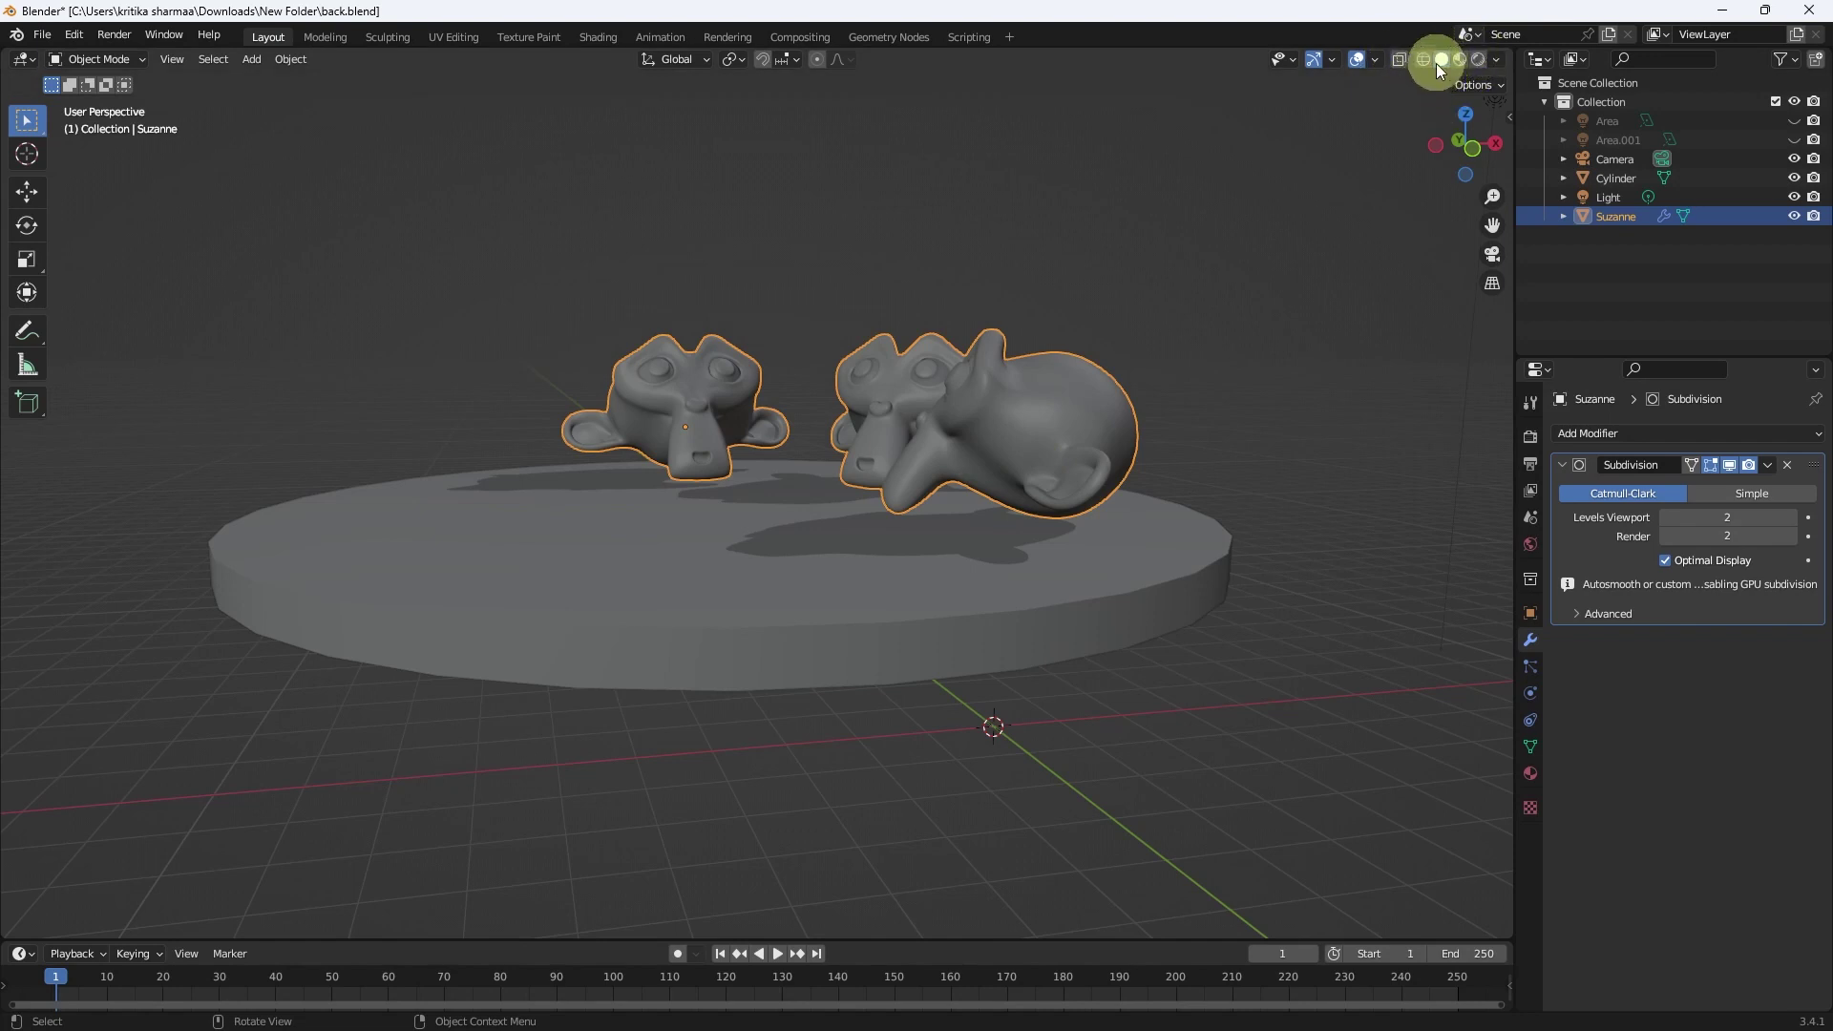
click(1496, 63)
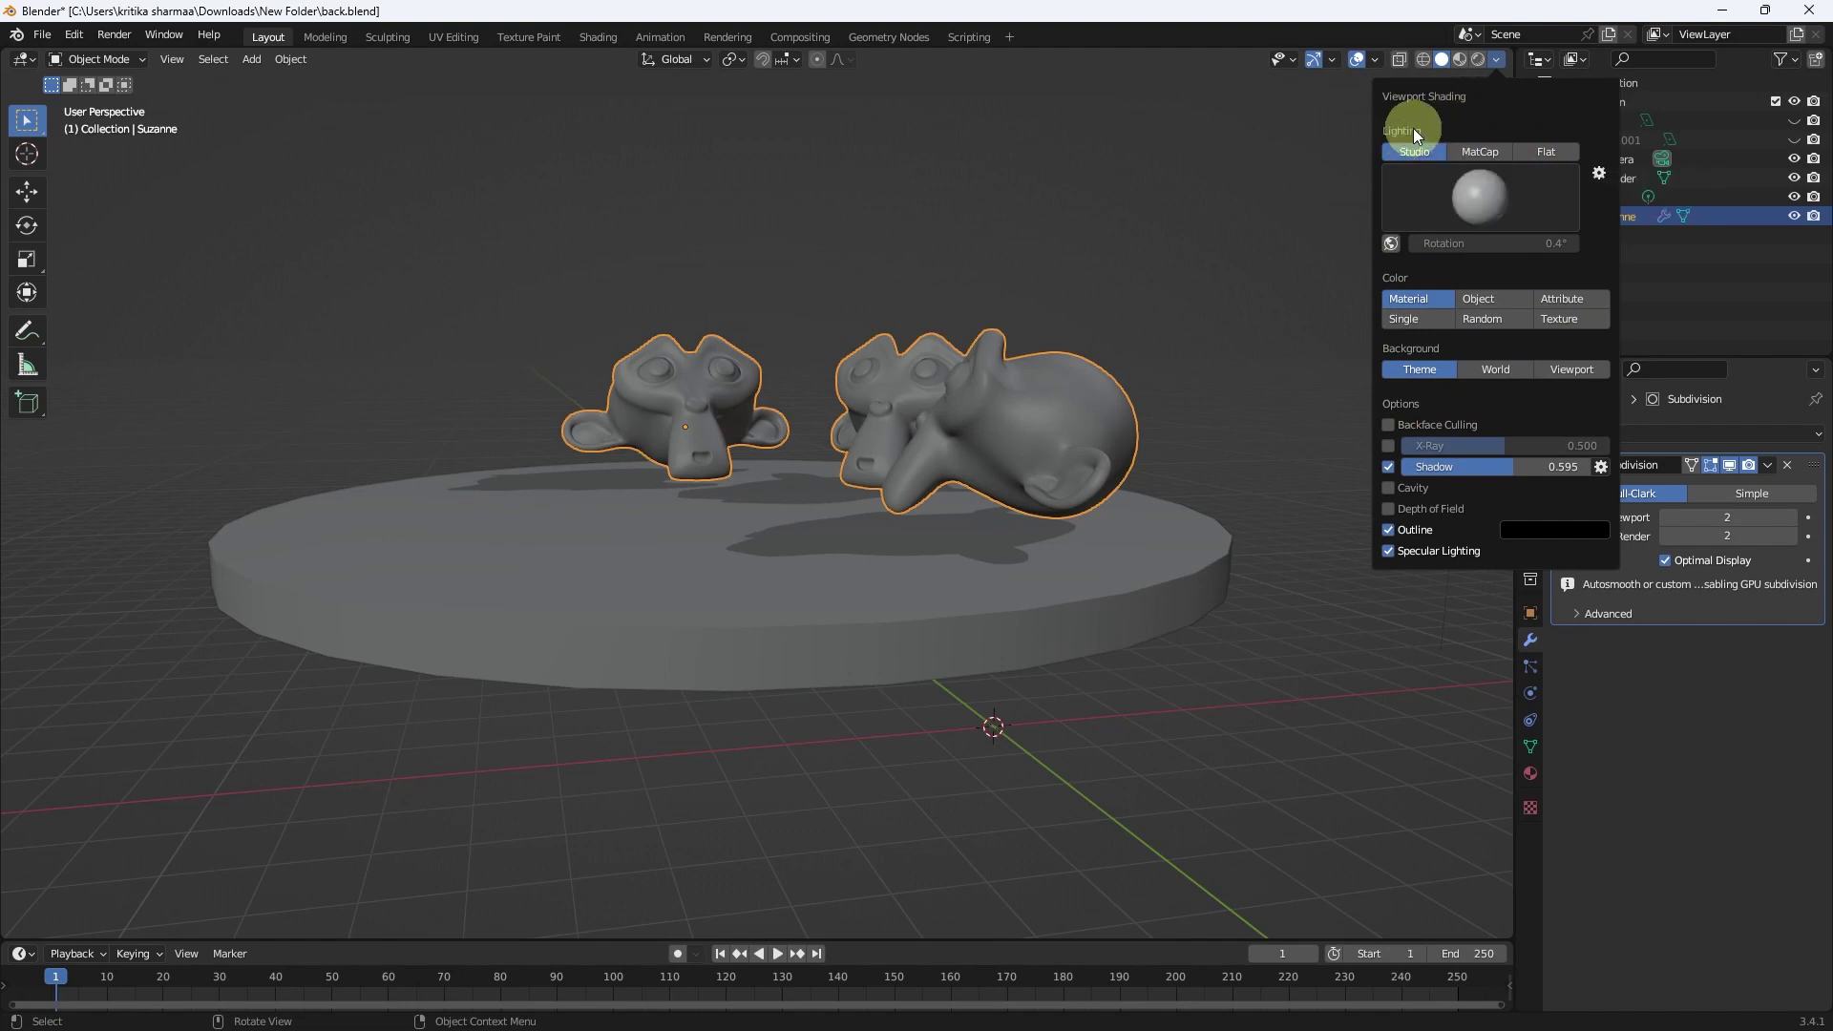
- Keep Studio lighting but apply a brighter studio light, orbiting to check the relit disc
click(1421, 160)
click(1496, 199)
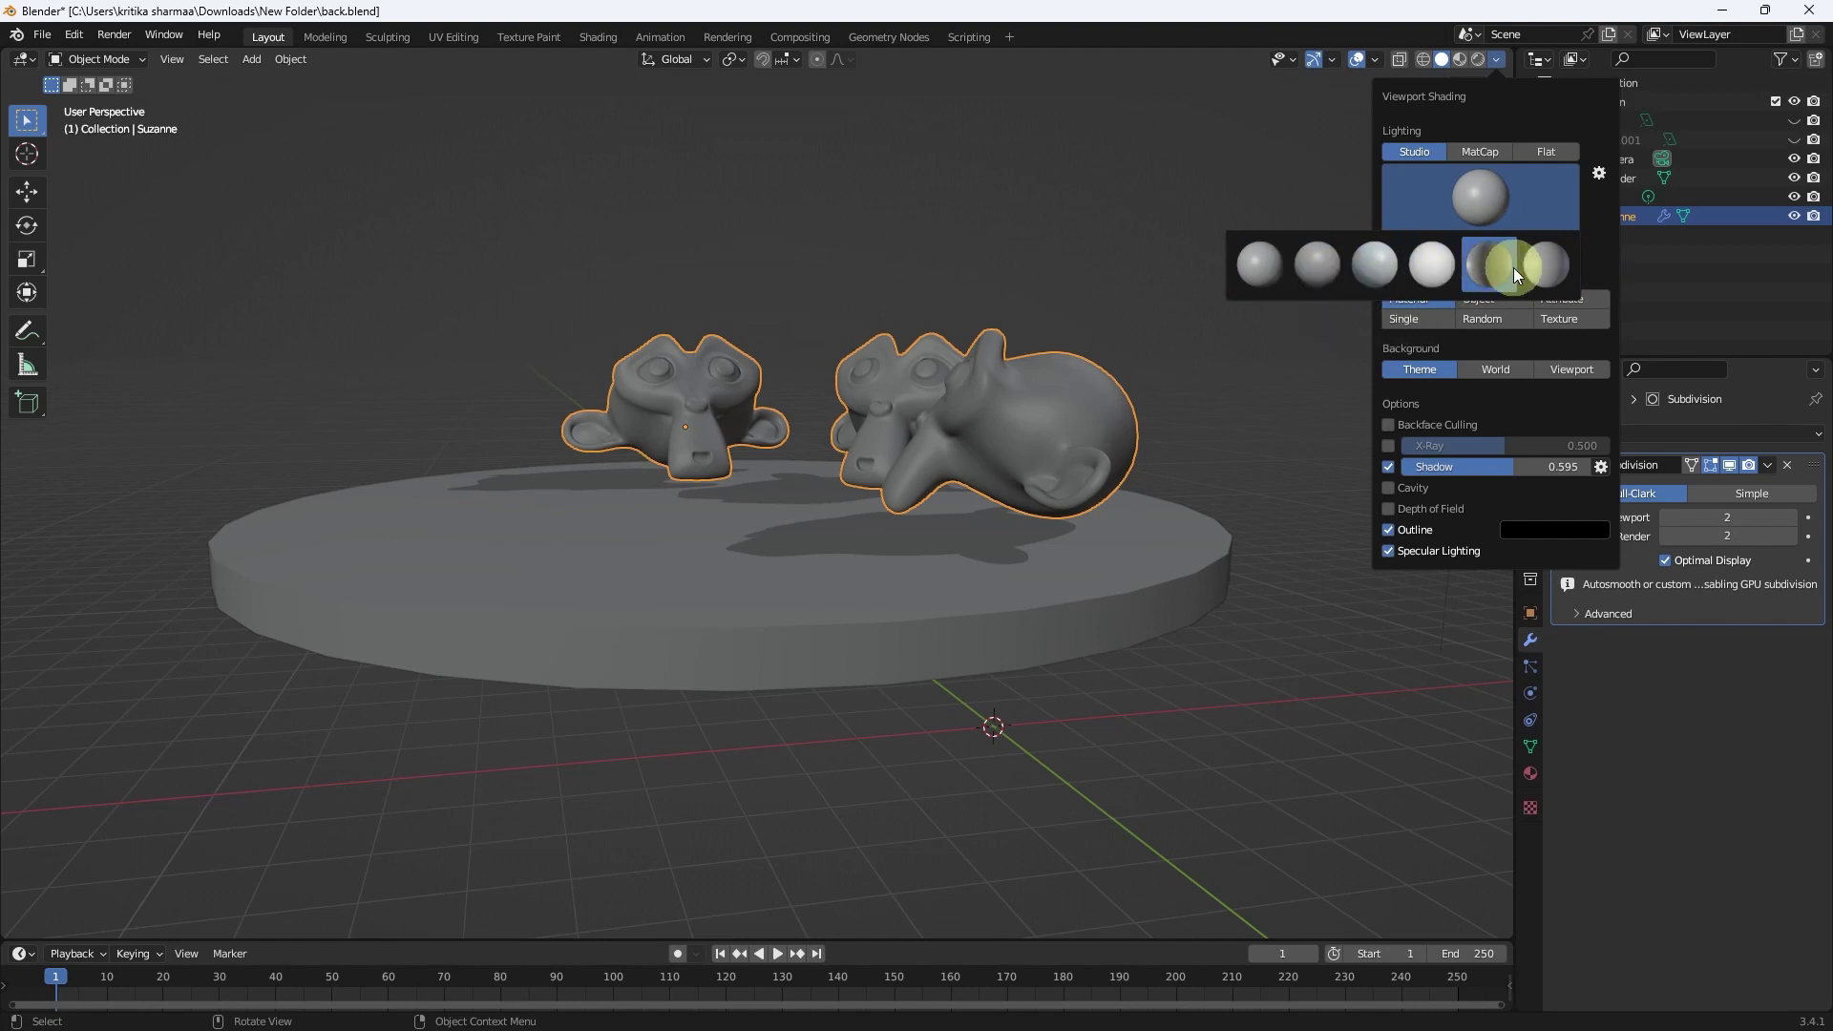
click(1374, 260)
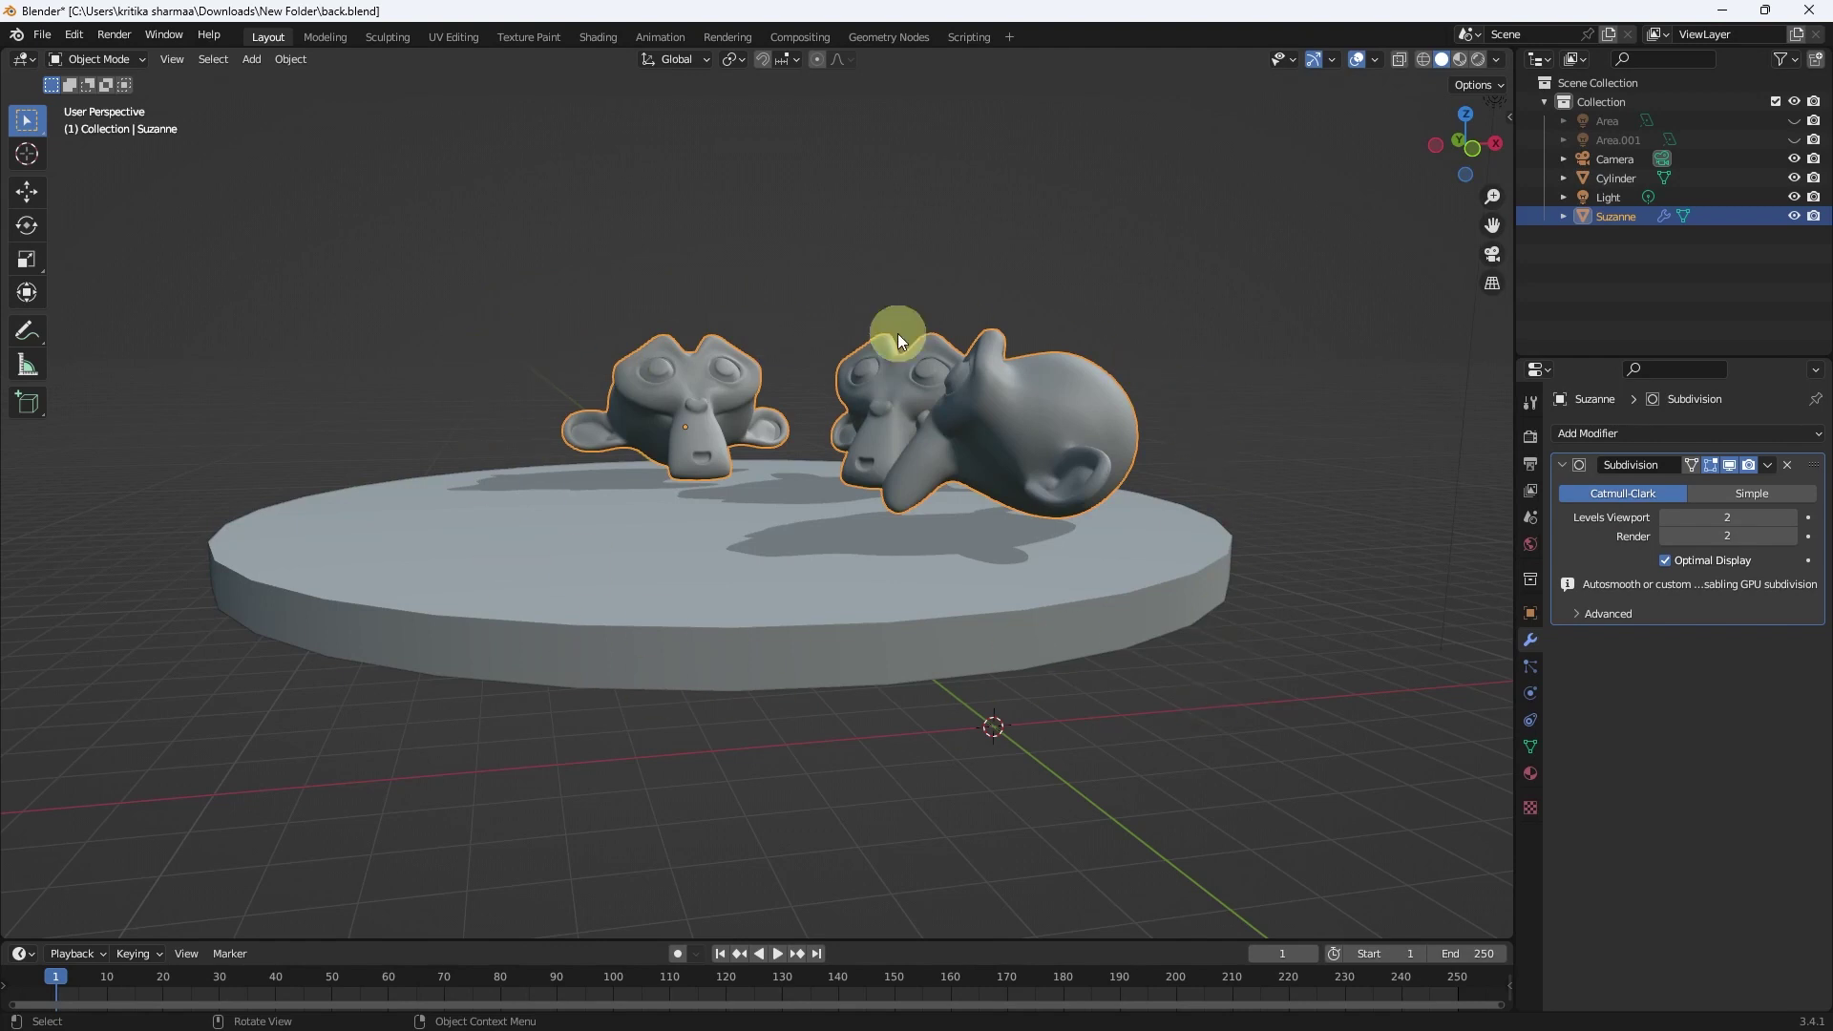
middle_drag(943, 481, 976, 497)
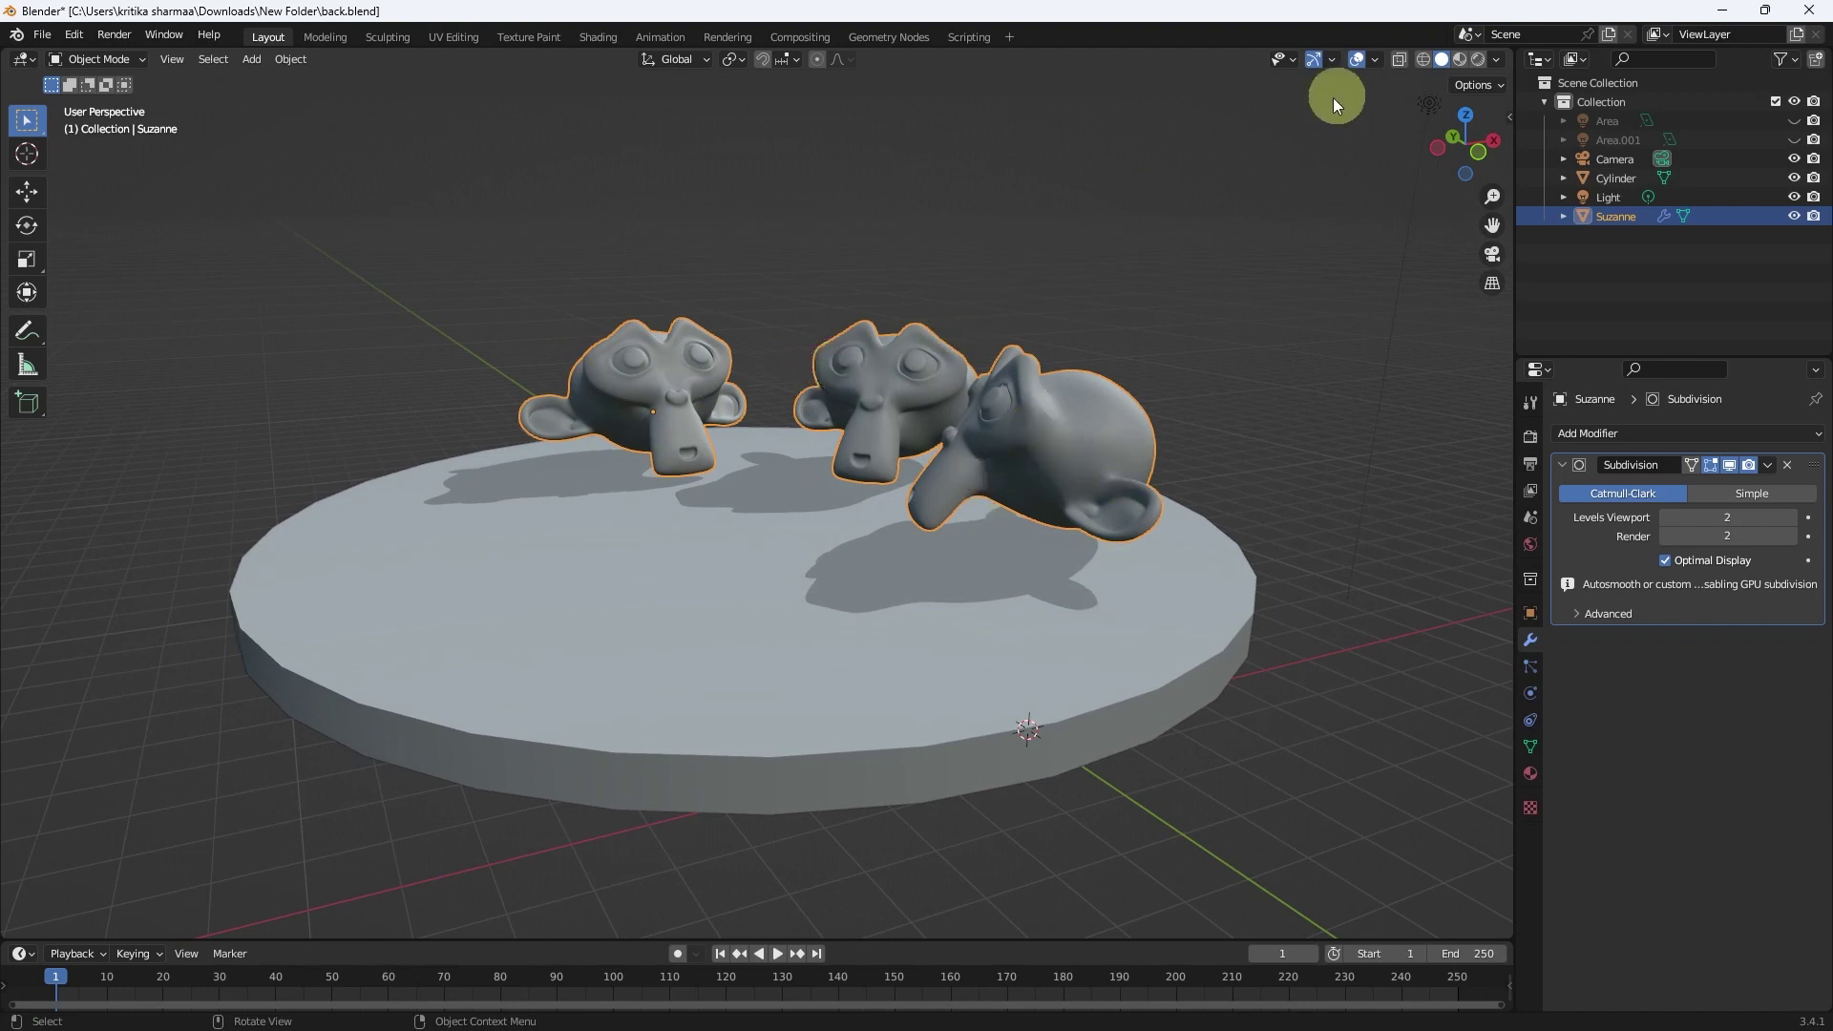
- Replace the studio light with a darker one, leaving the shading settings showing
click(1496, 62)
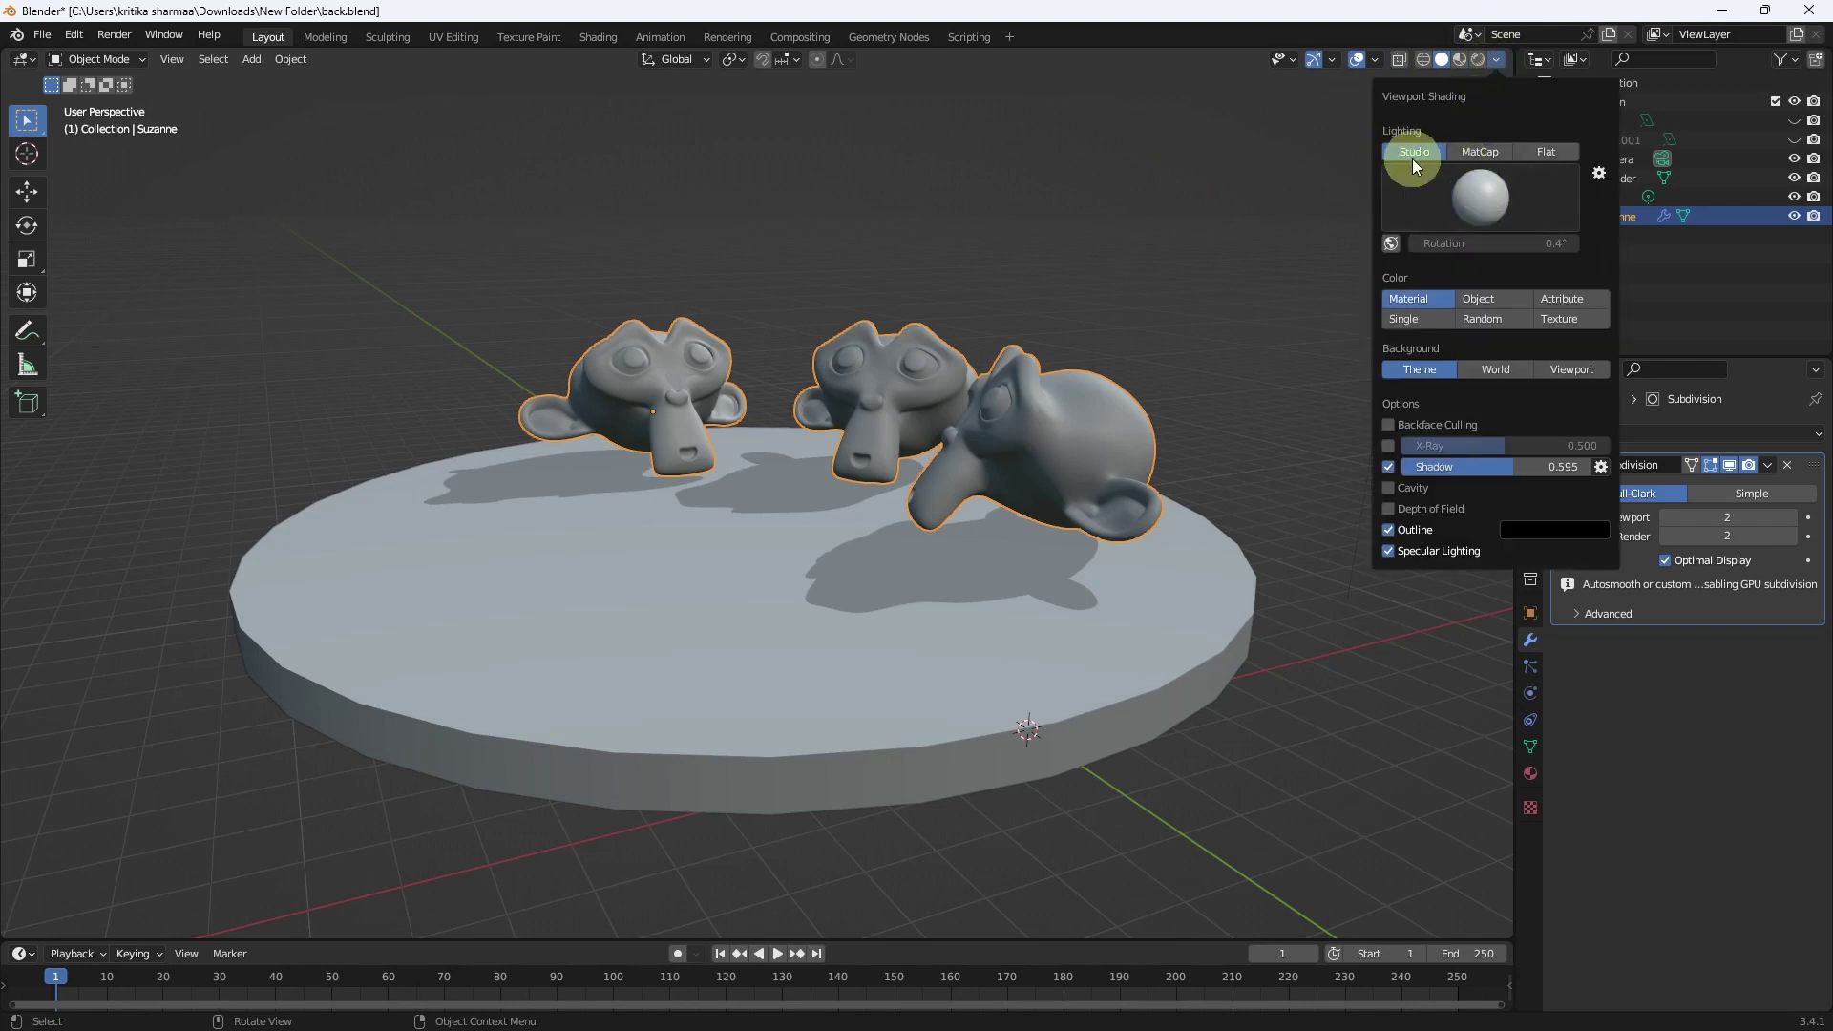
click(1490, 205)
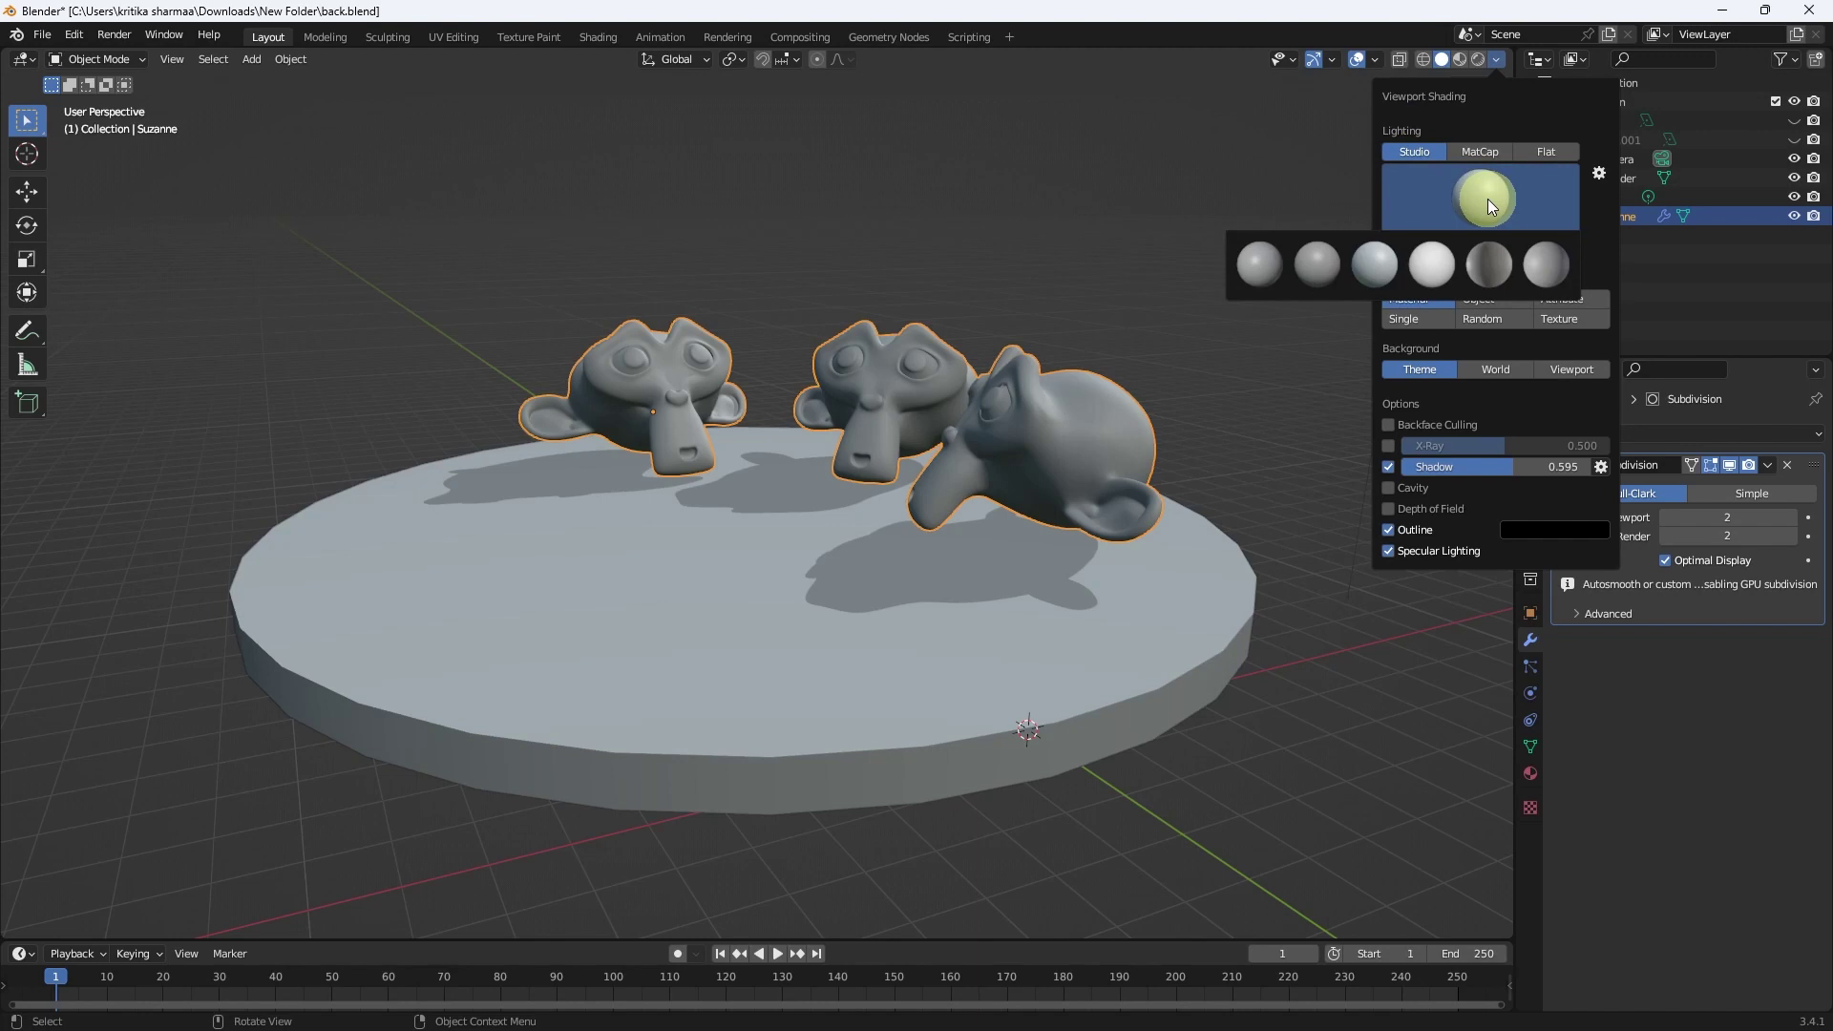
click(1554, 263)
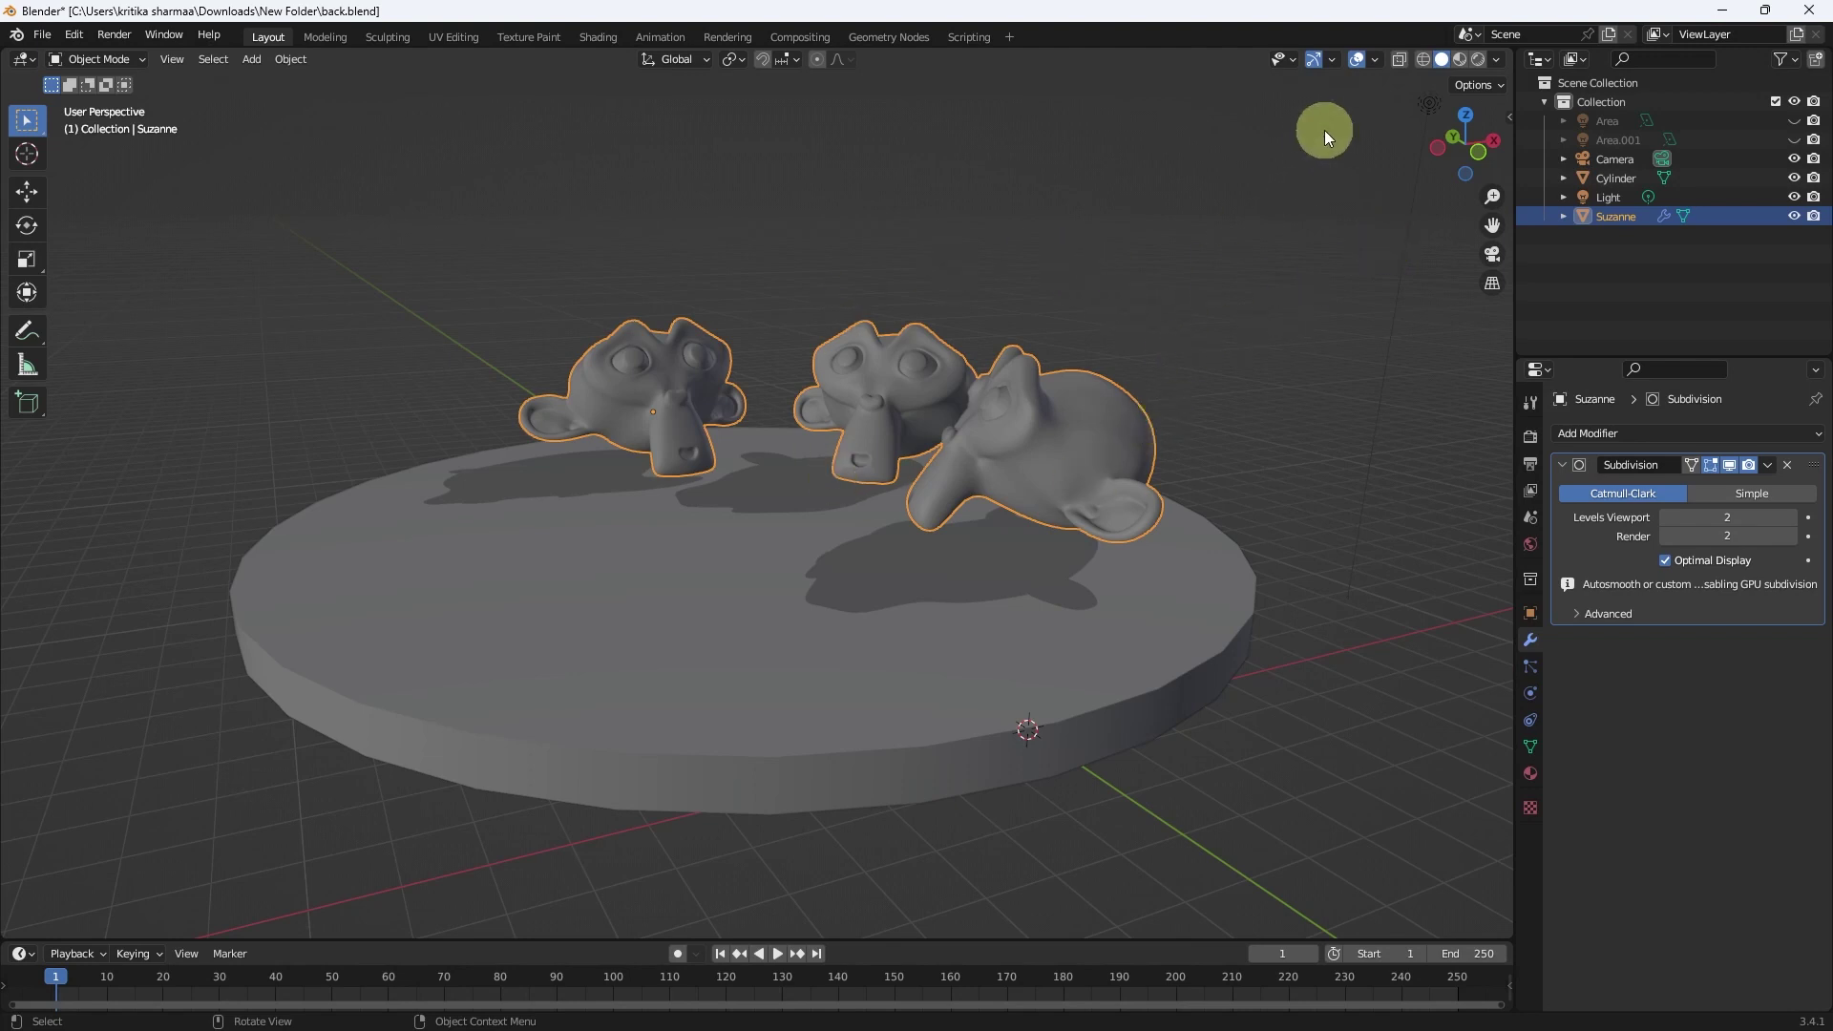
click(1496, 62)
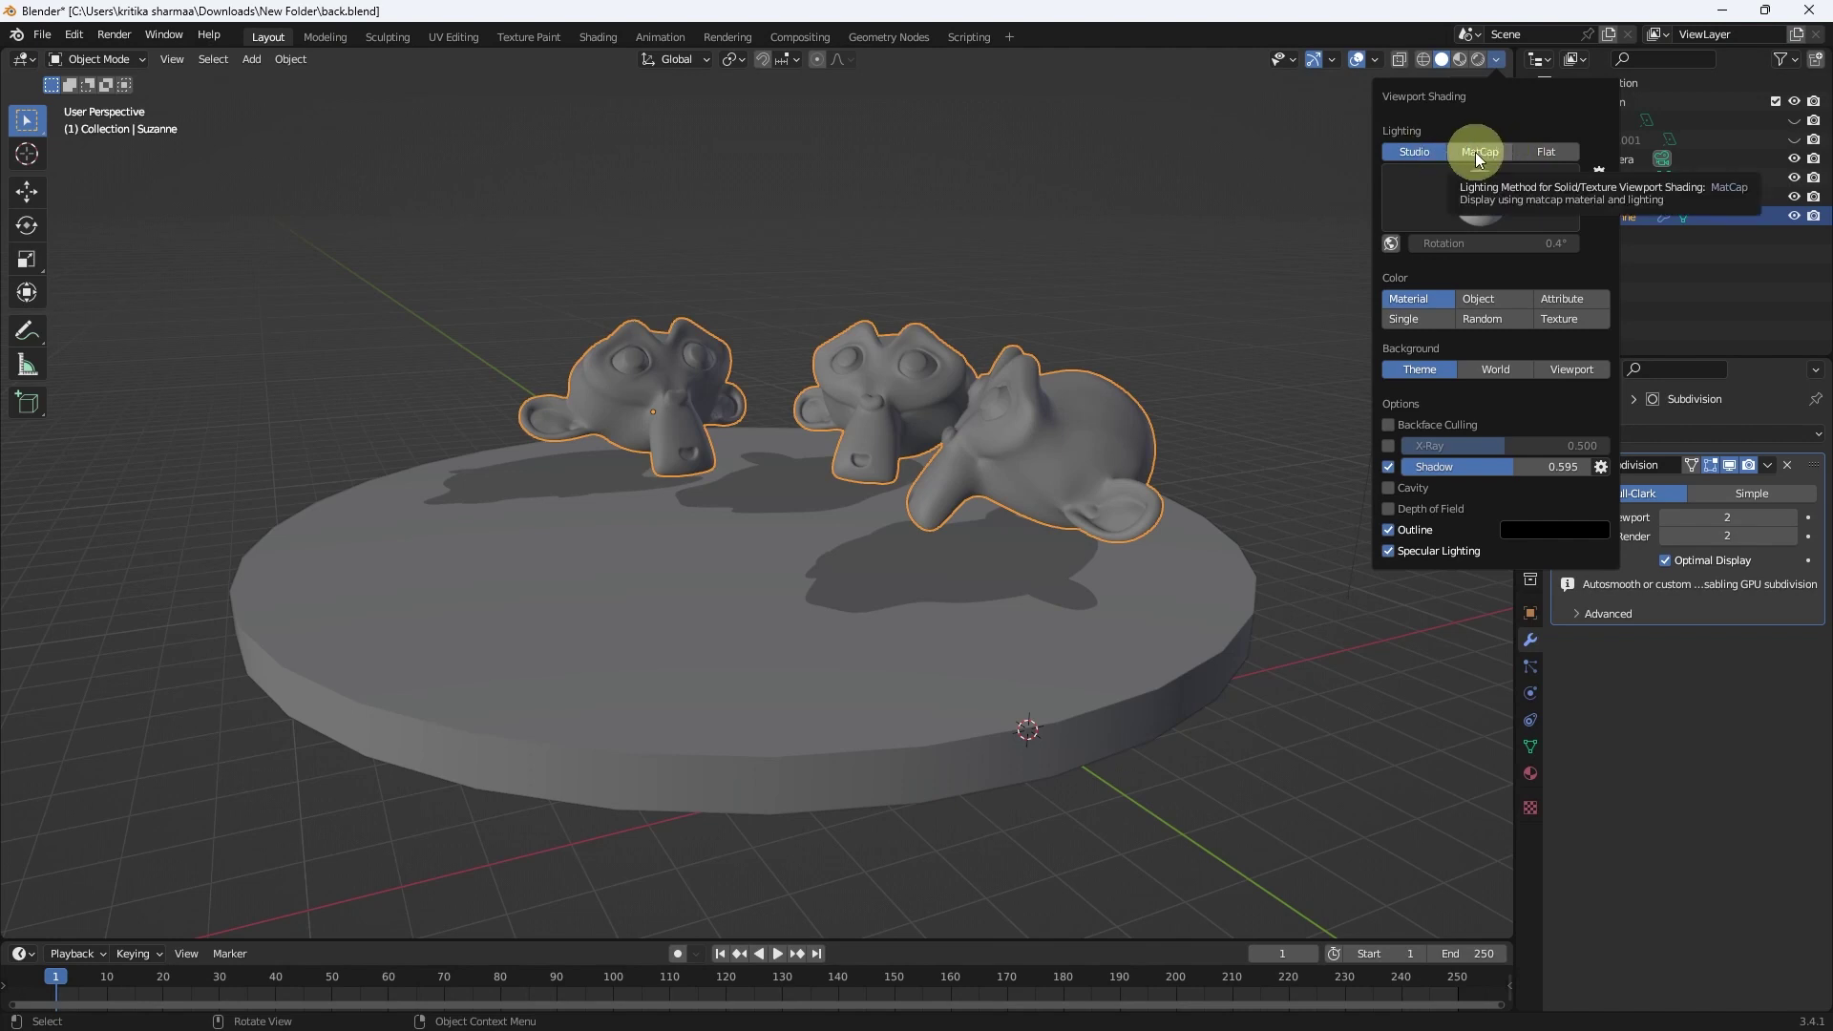
- Change Solid lighting to MatCap and apply the green matcap sphere
click(1475, 153)
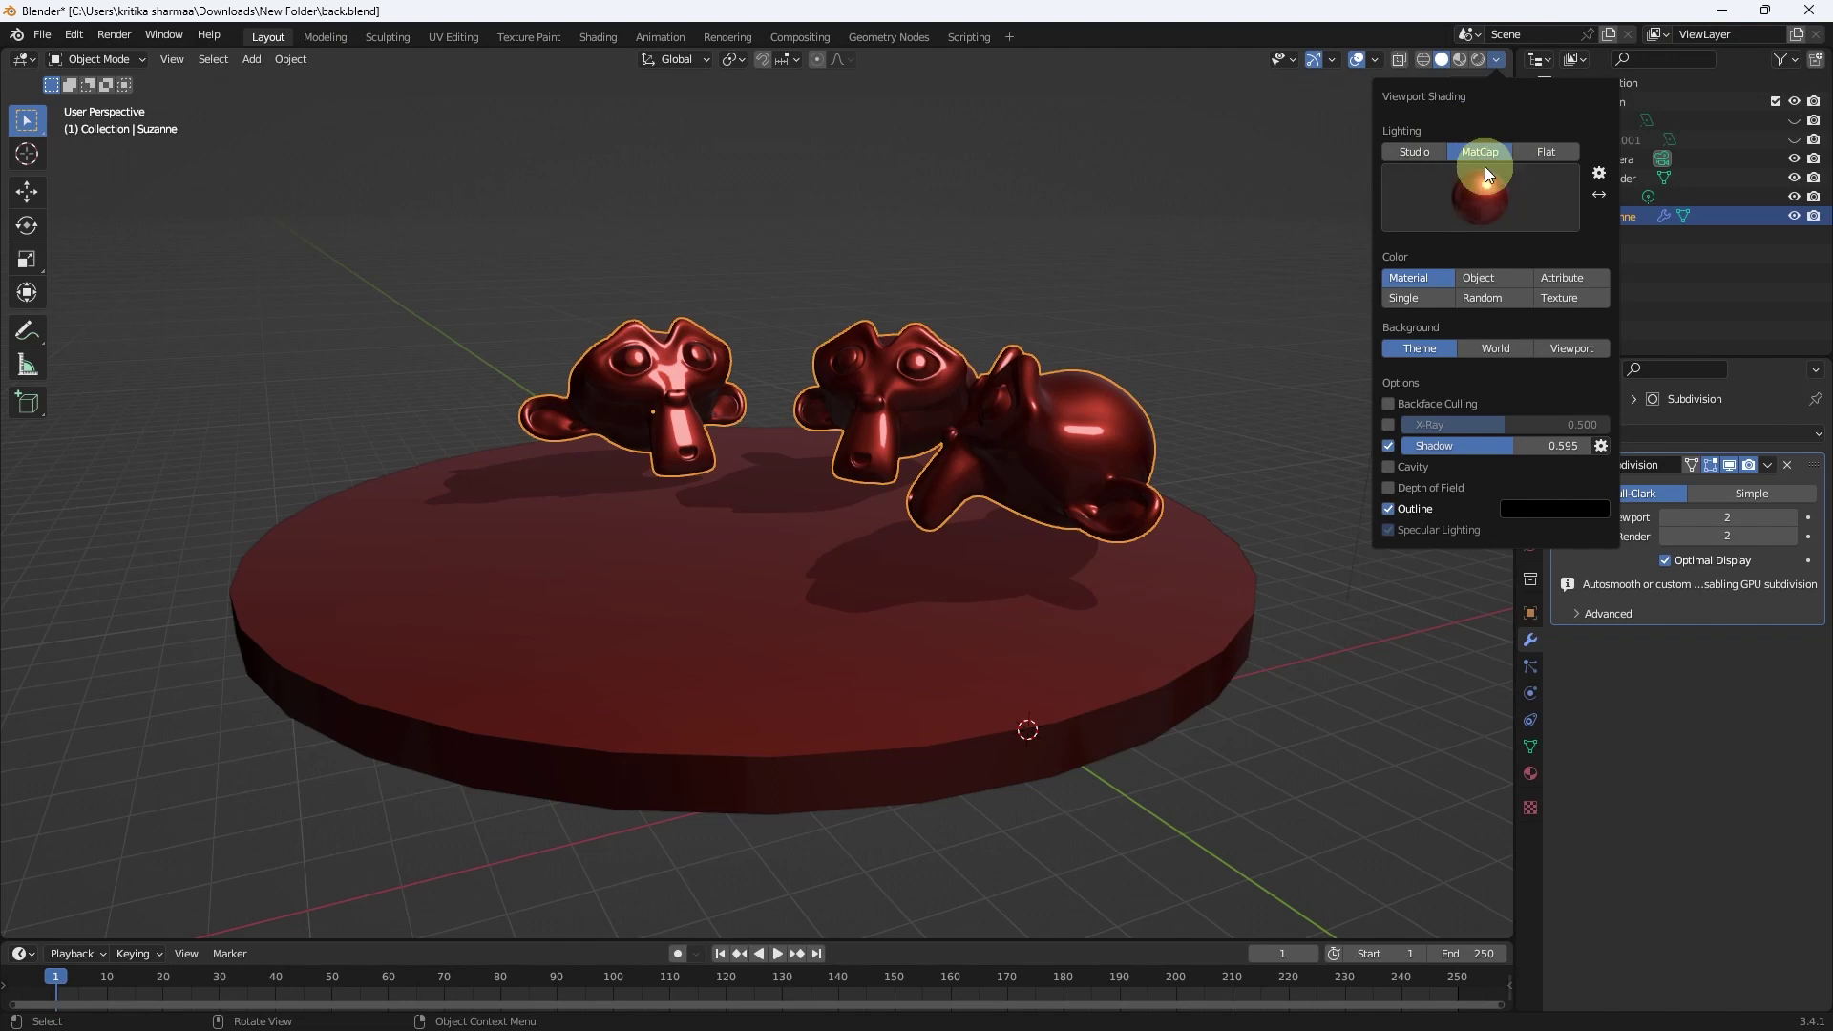
click(1483, 195)
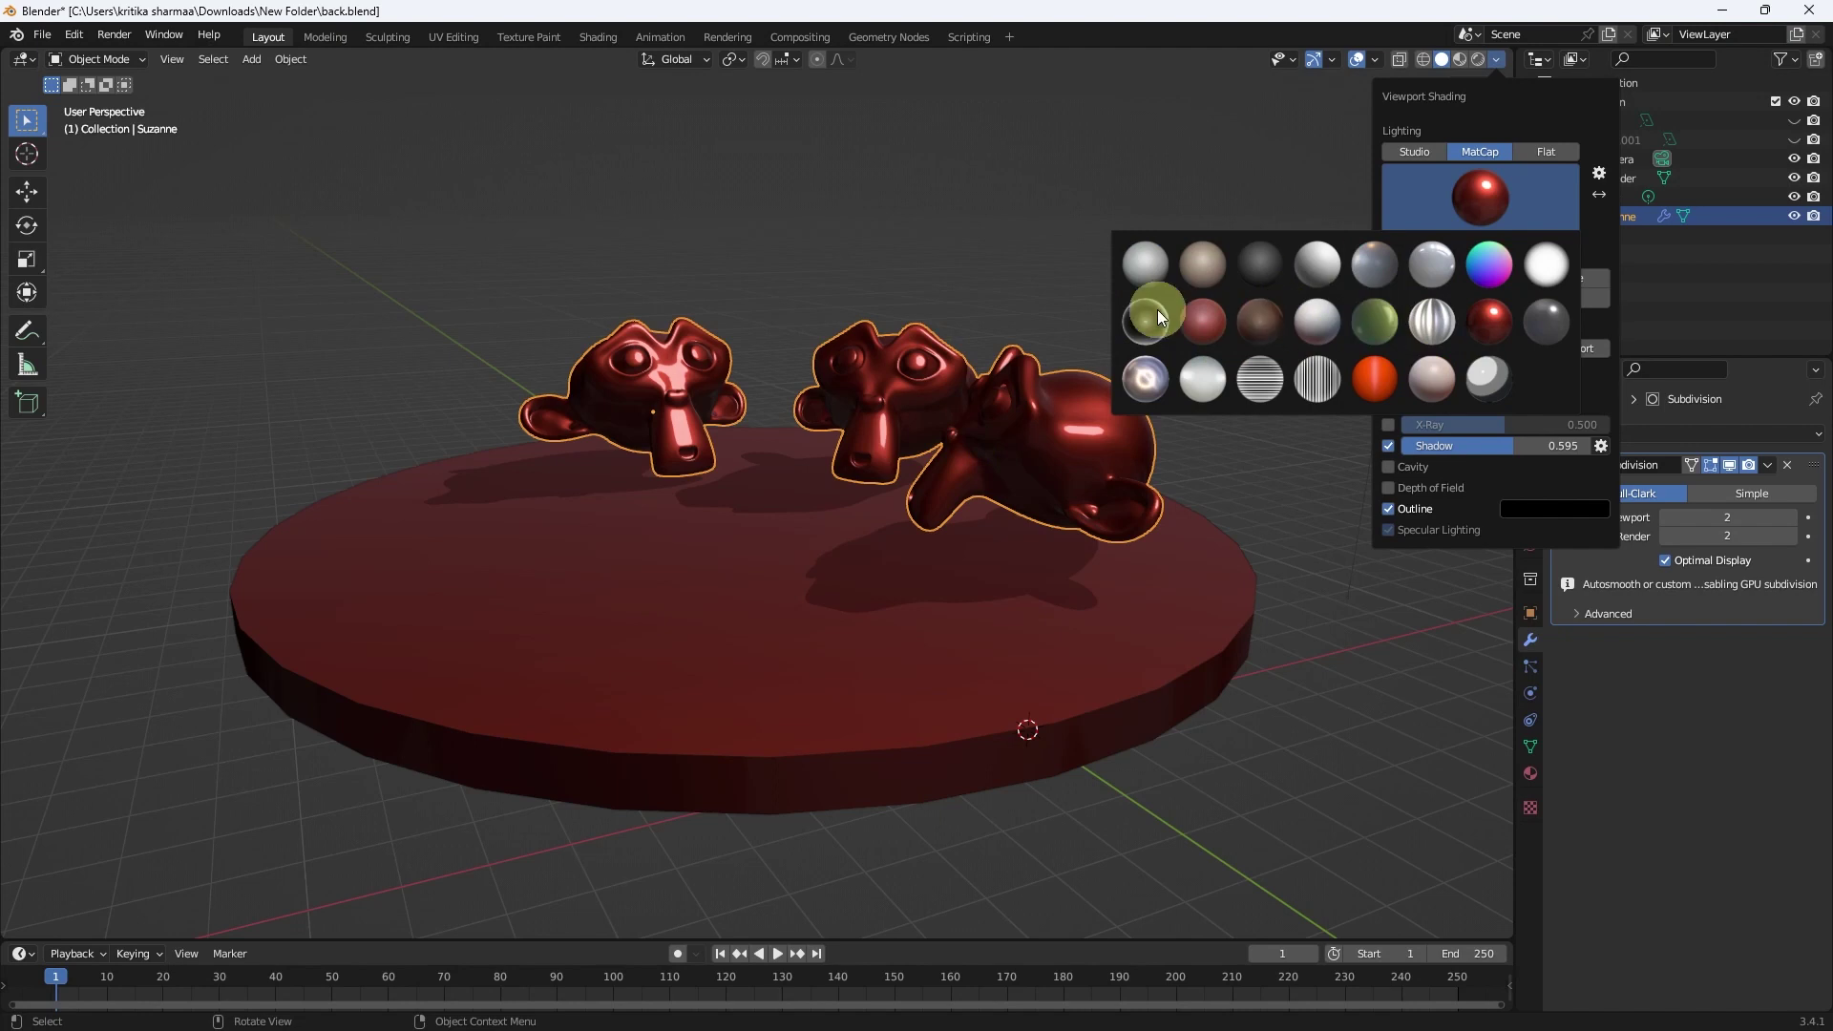
click(1503, 326)
click(1486, 191)
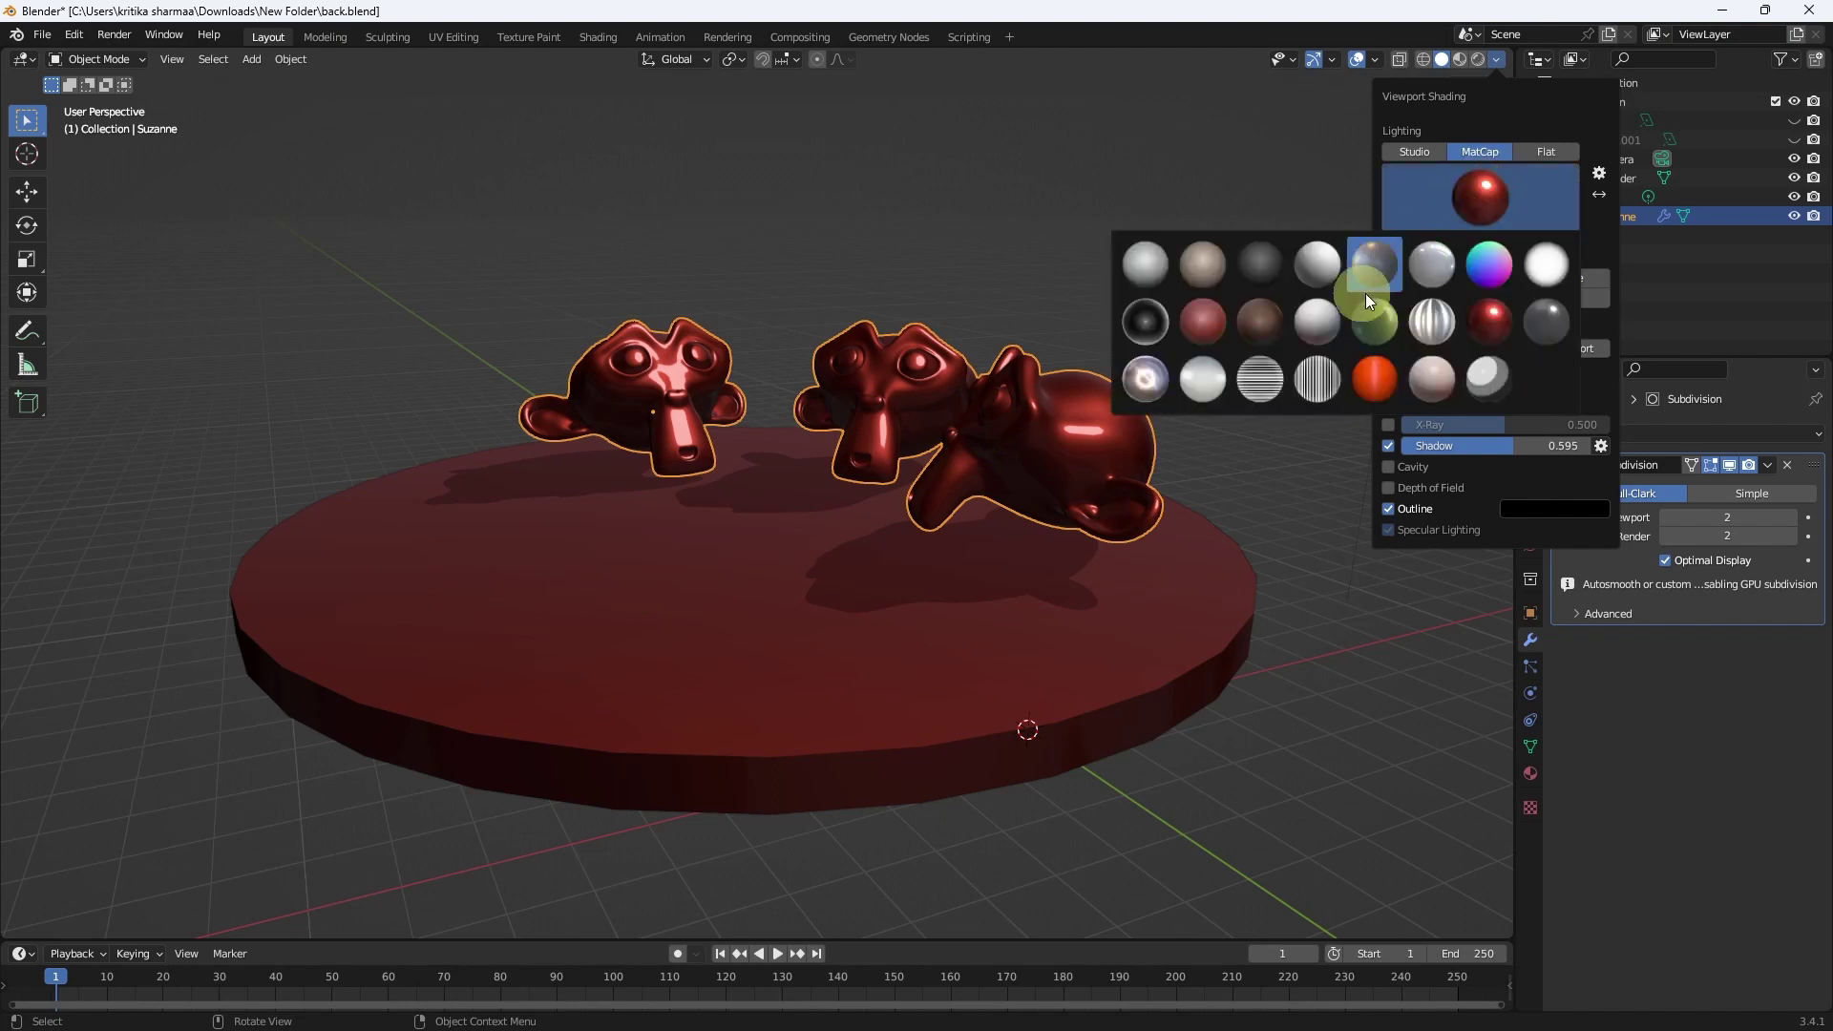
click(1376, 327)
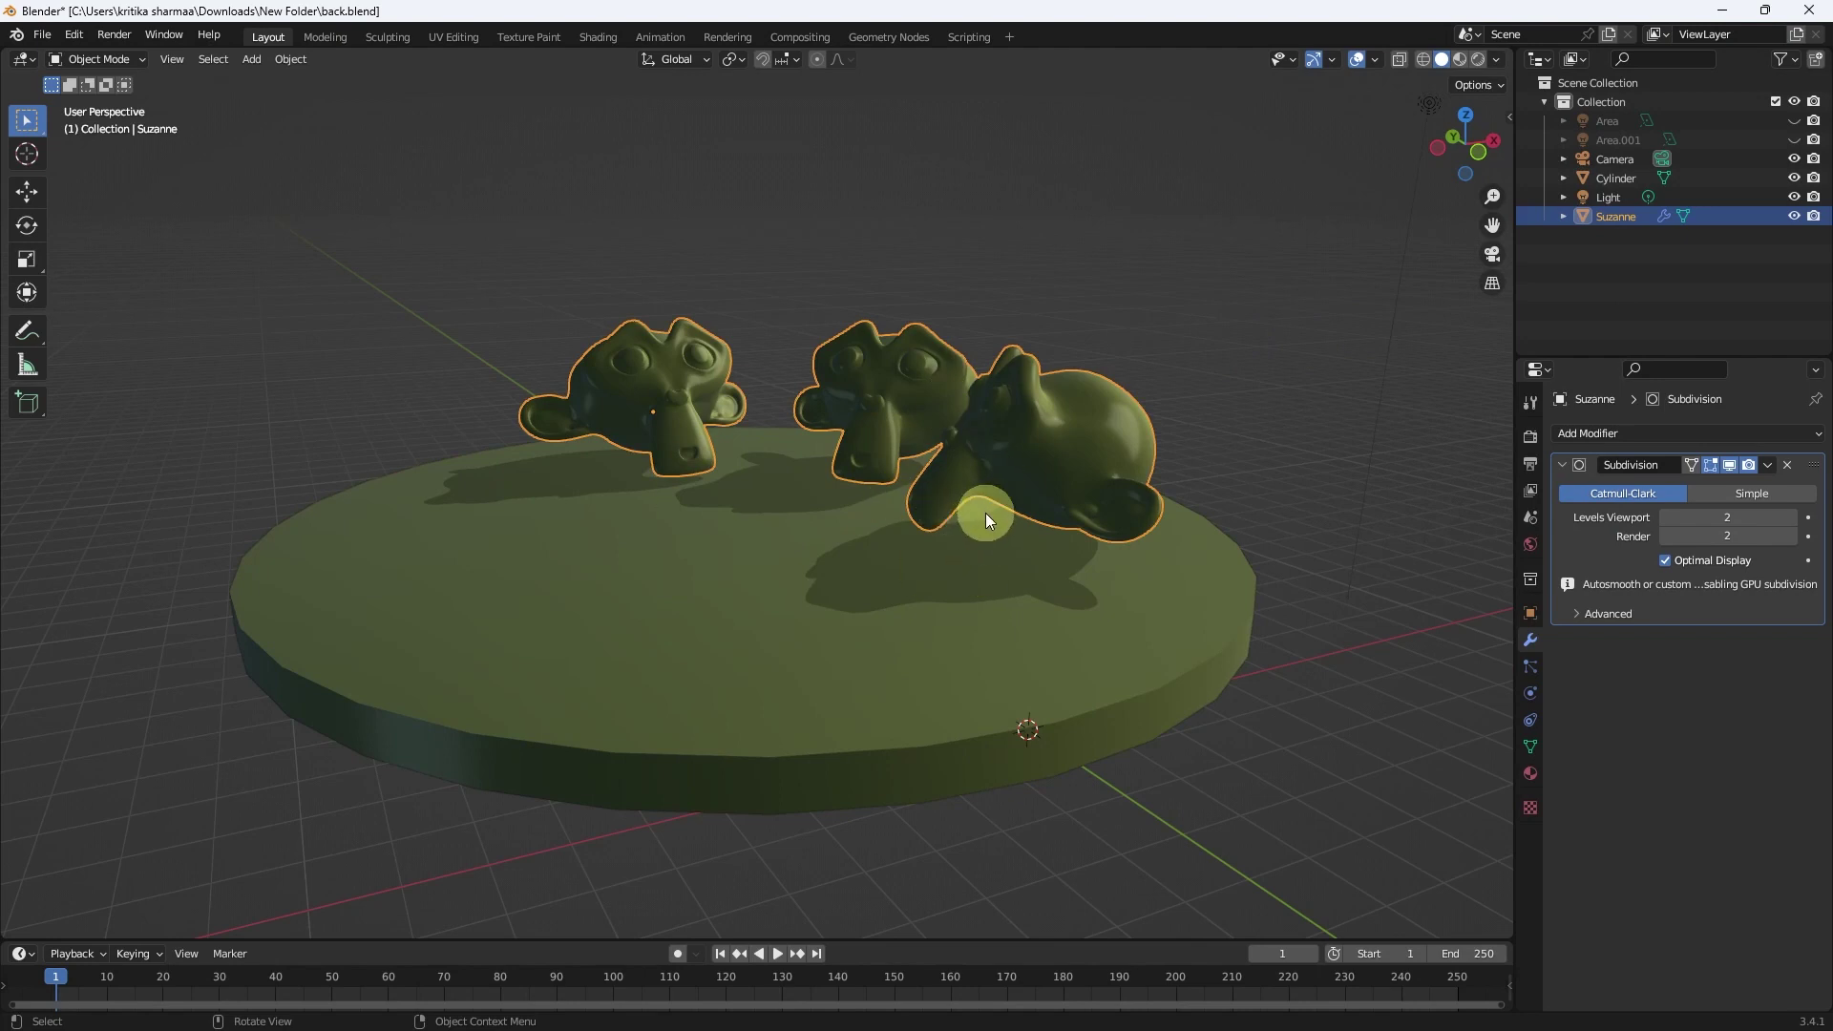
- Try the white, beige and red matcaps on the monkeys and disc
click(1497, 60)
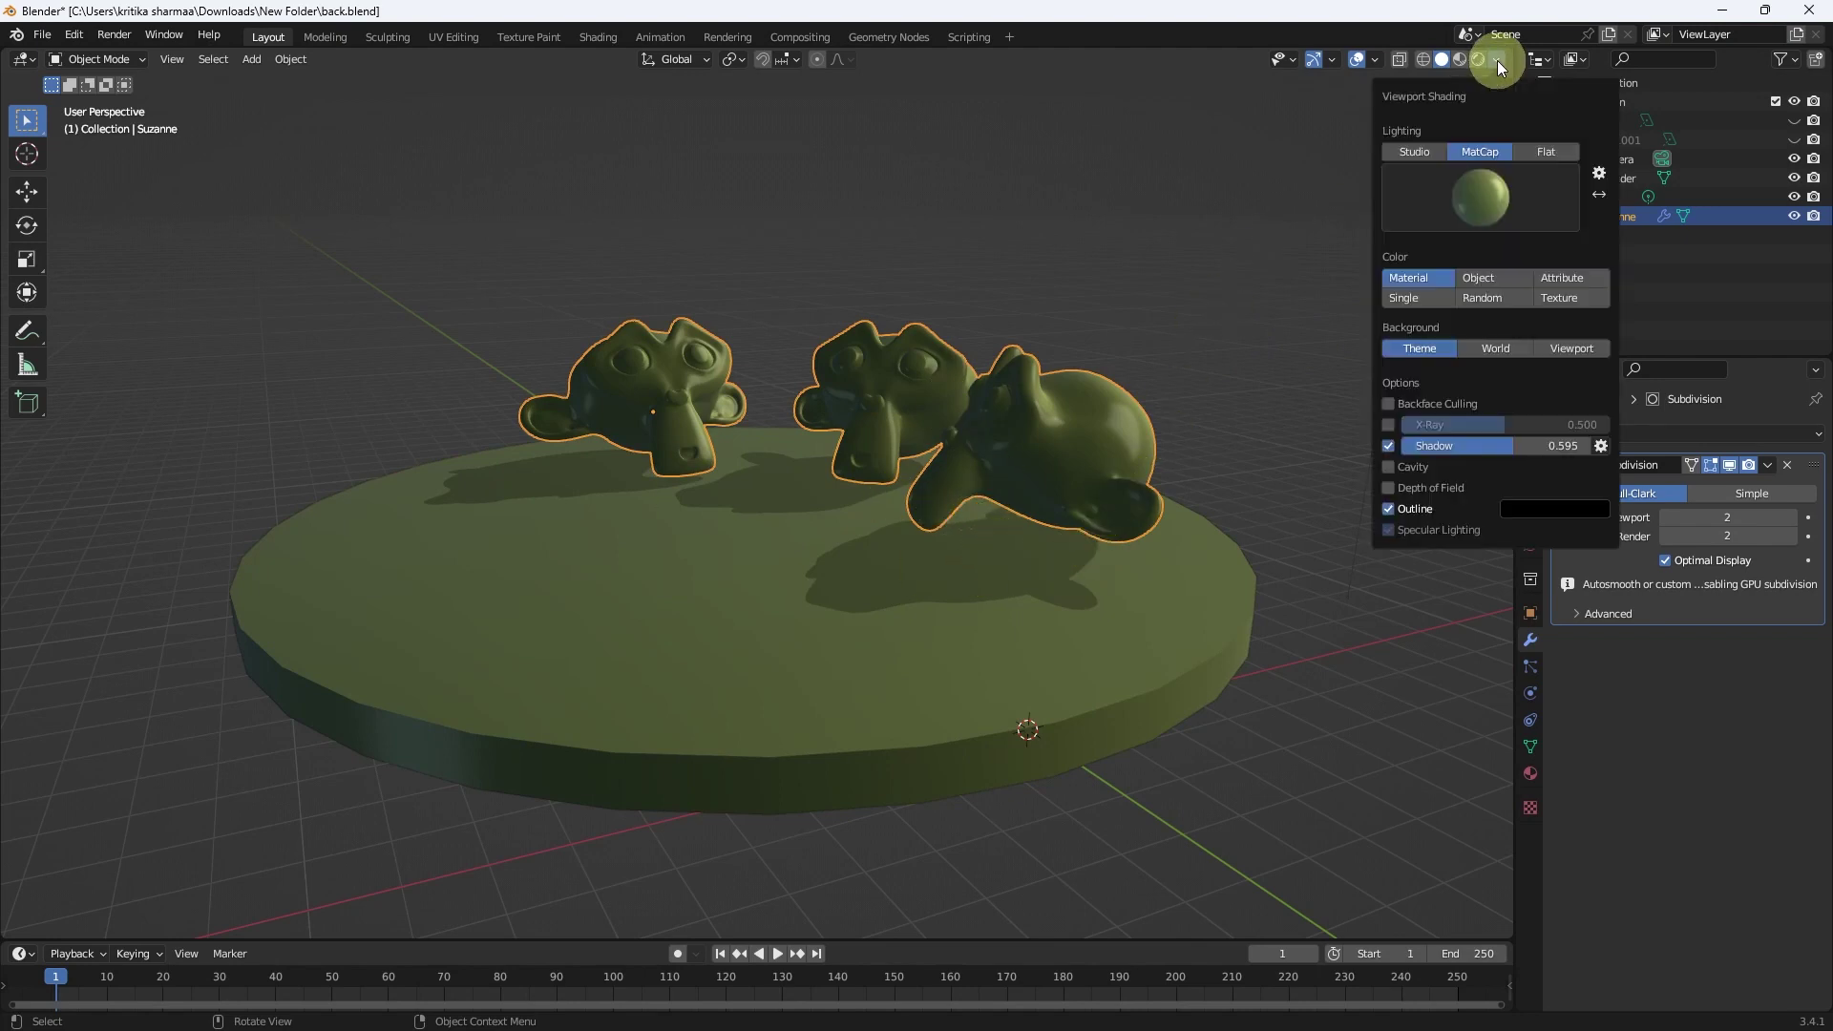
click(1485, 199)
click(1329, 278)
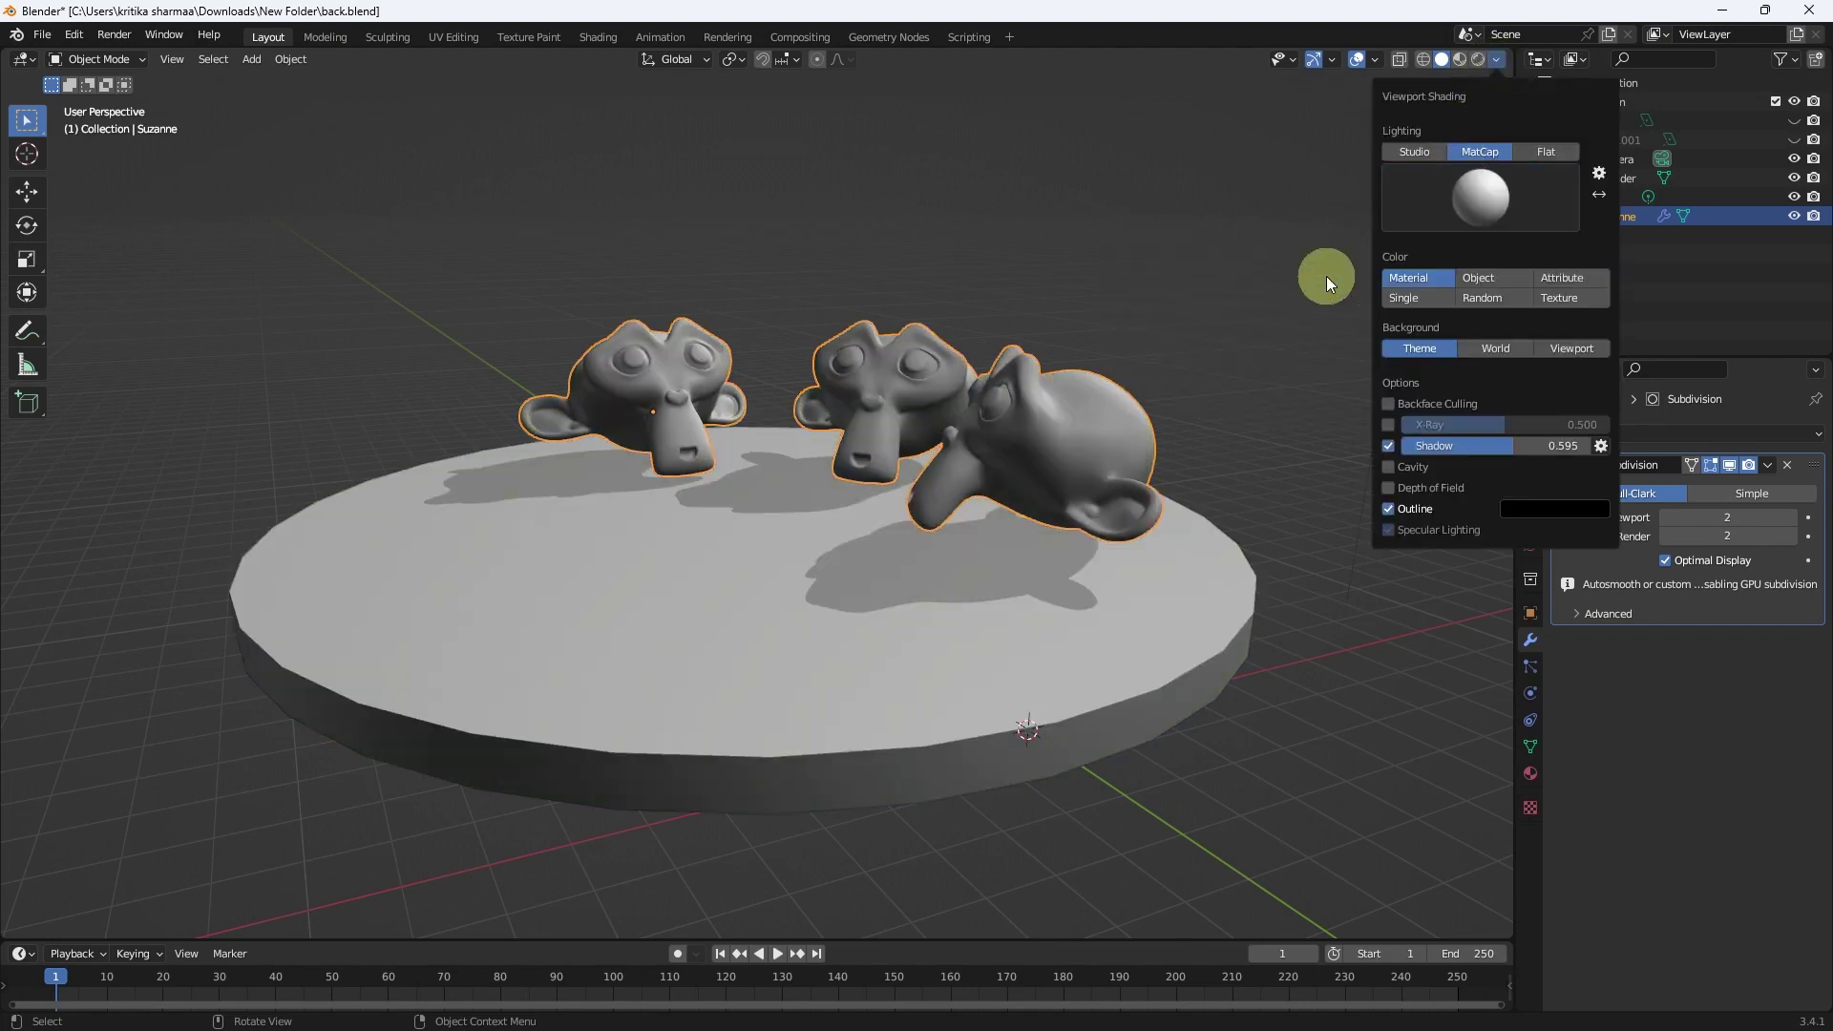
click(1497, 202)
click(1436, 374)
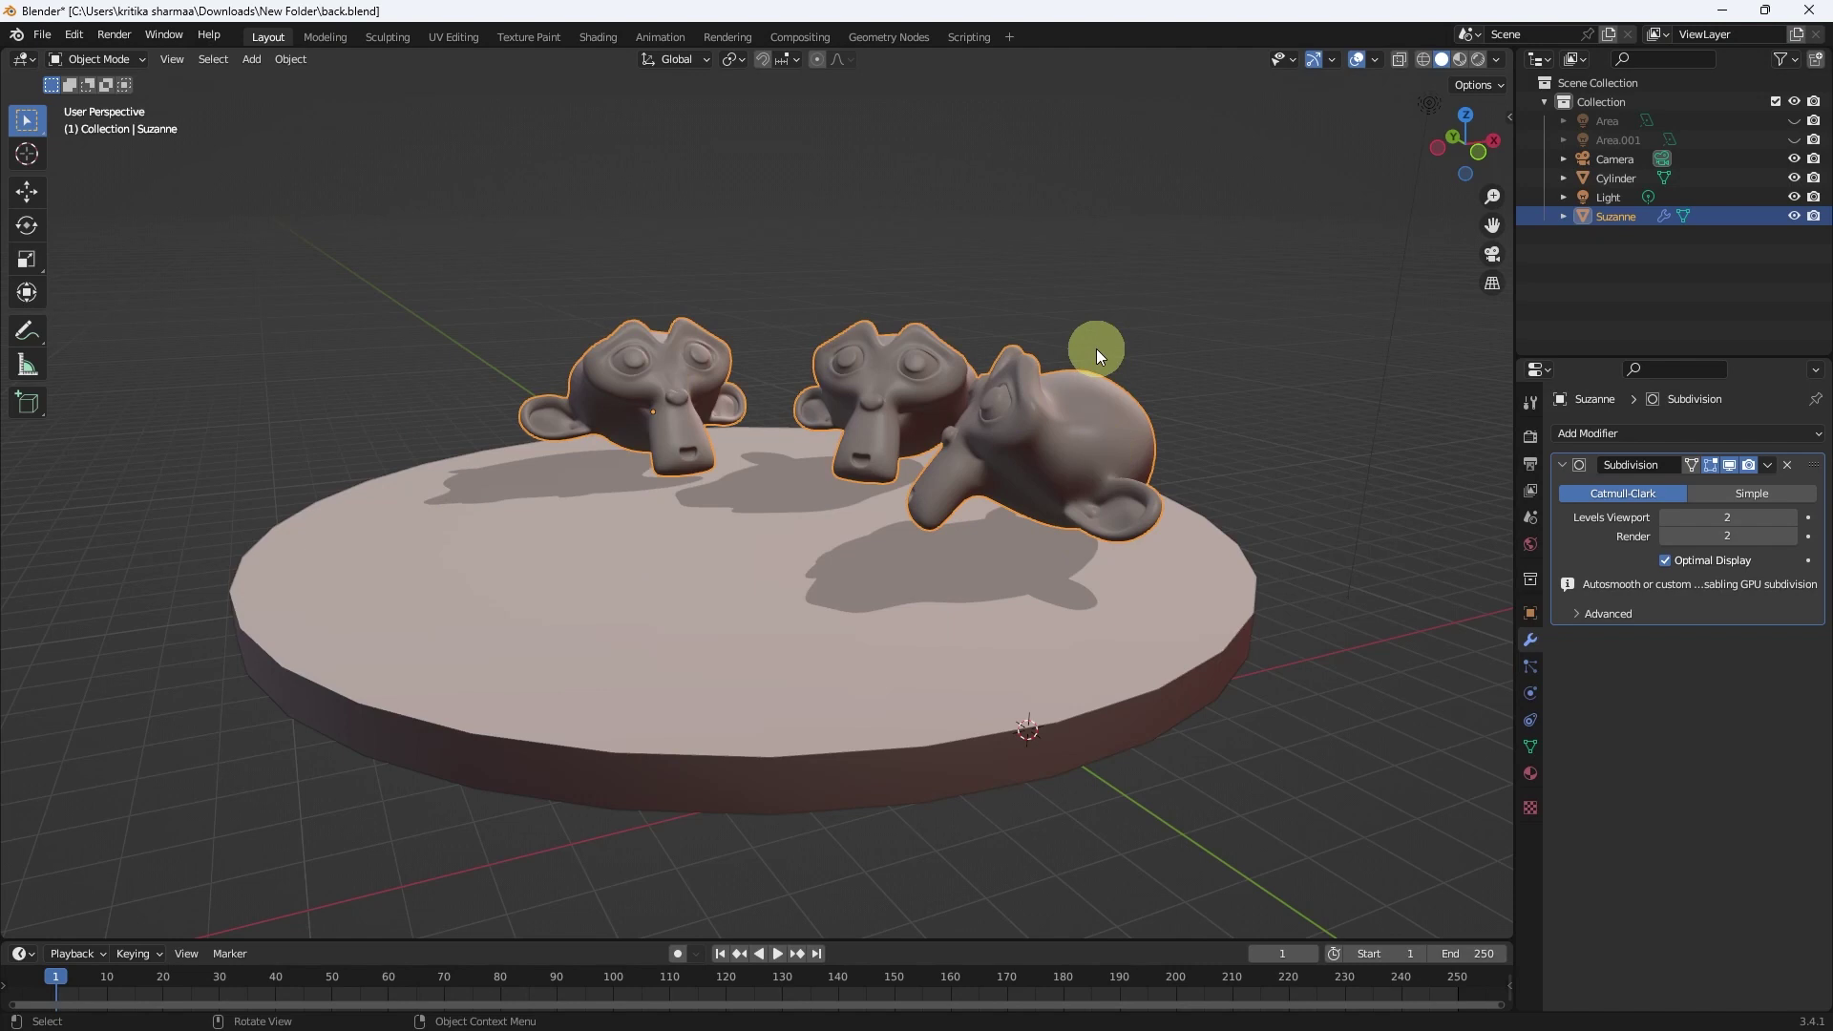
click(1494, 61)
click(1478, 202)
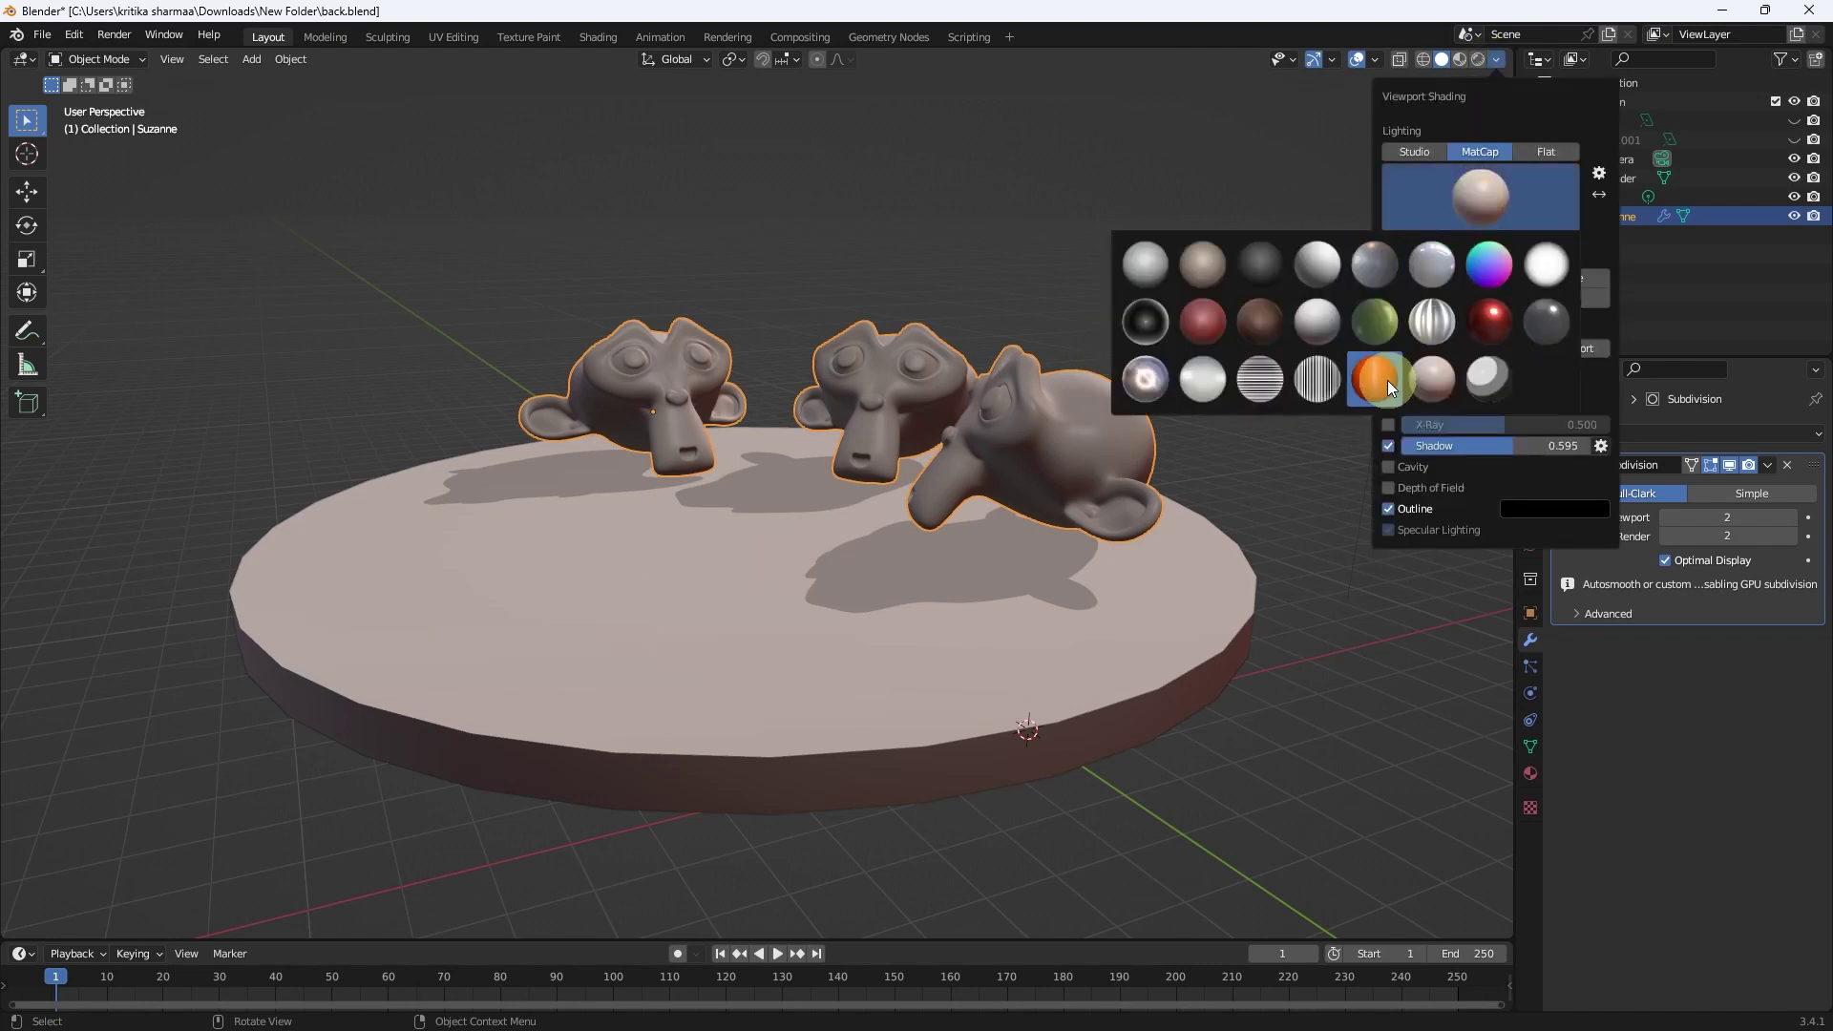
click(1387, 380)
- Cycle through white and green matcaps, ending on the black-and-white striped matcap
click(1488, 203)
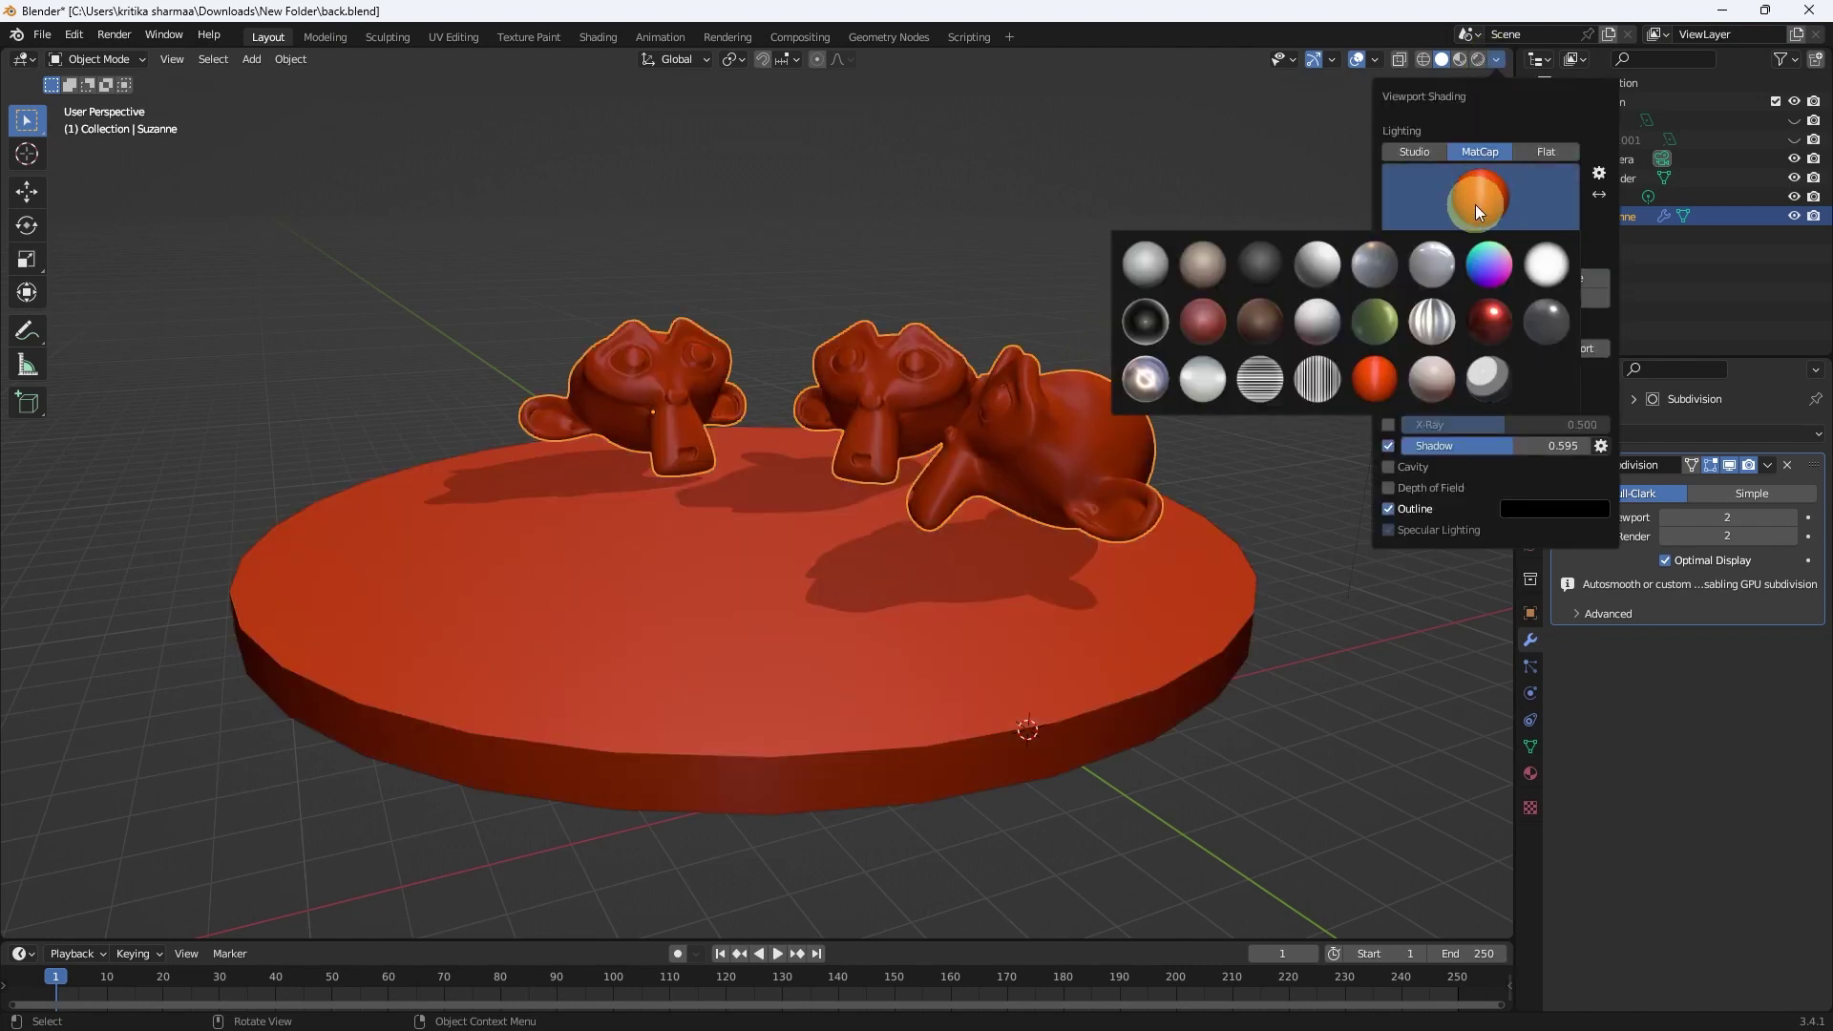
click(1337, 329)
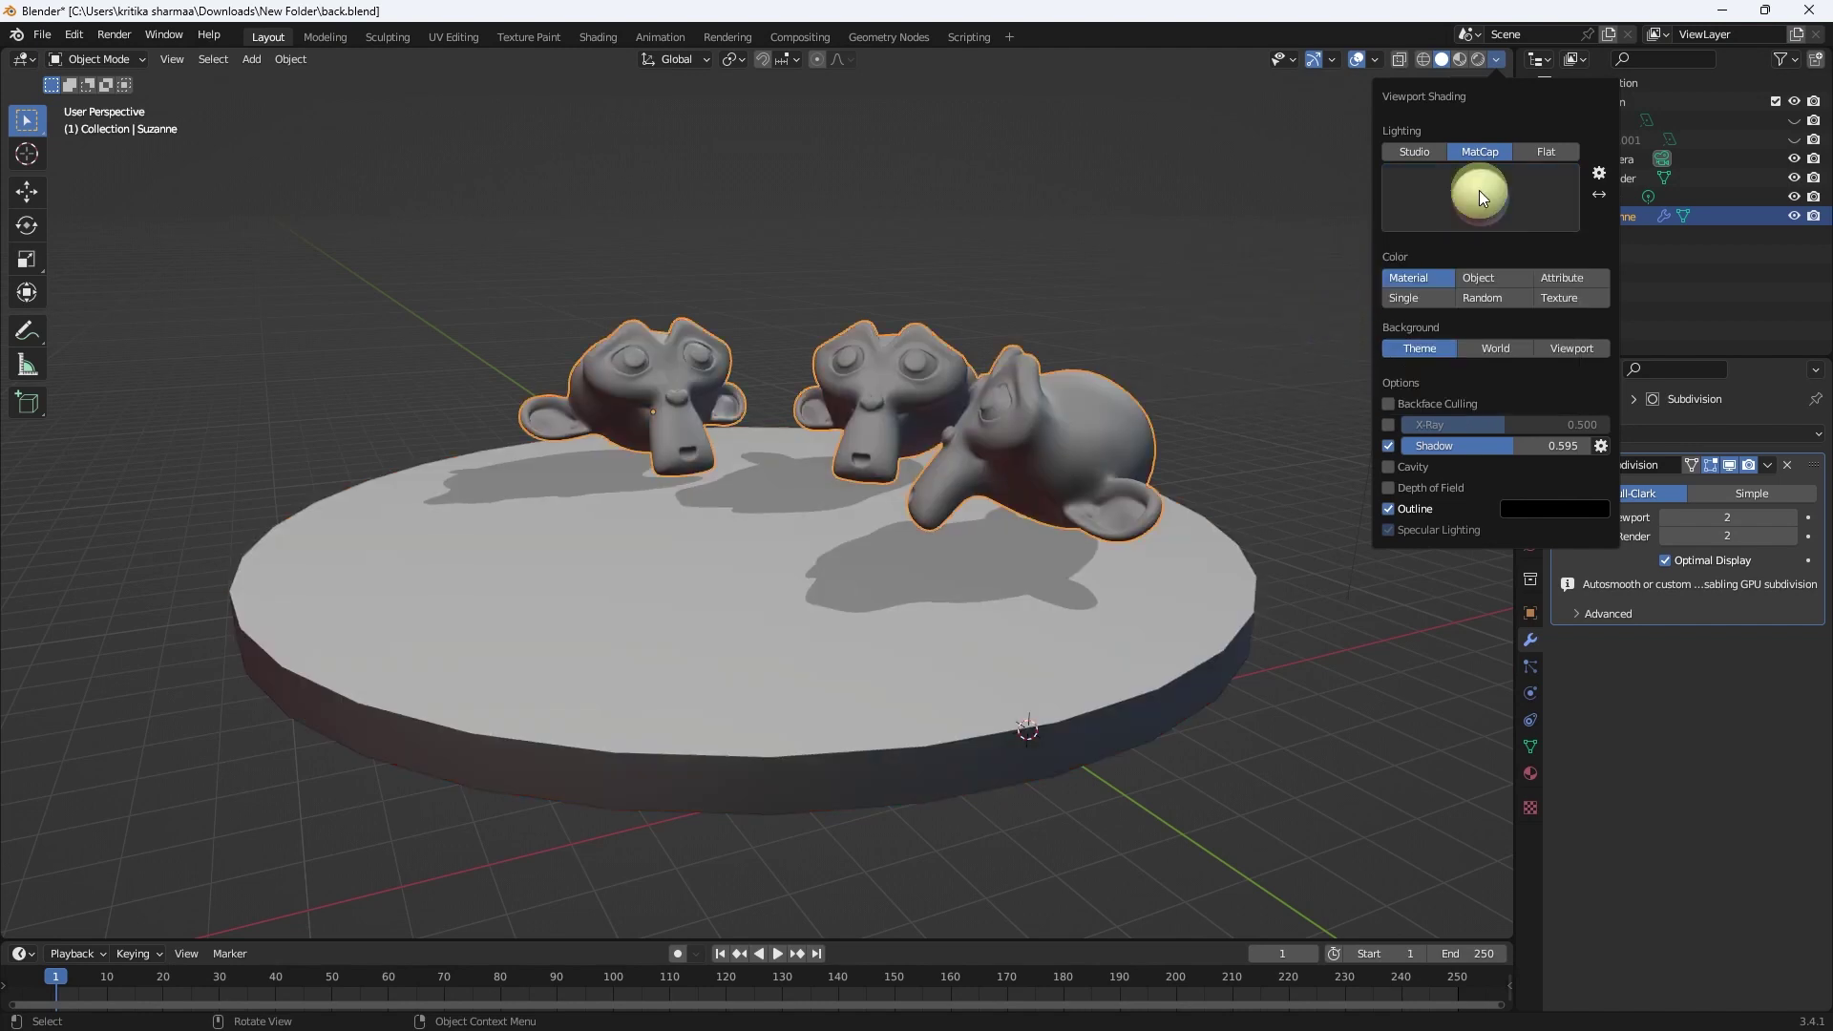
click(1480, 196)
click(1374, 325)
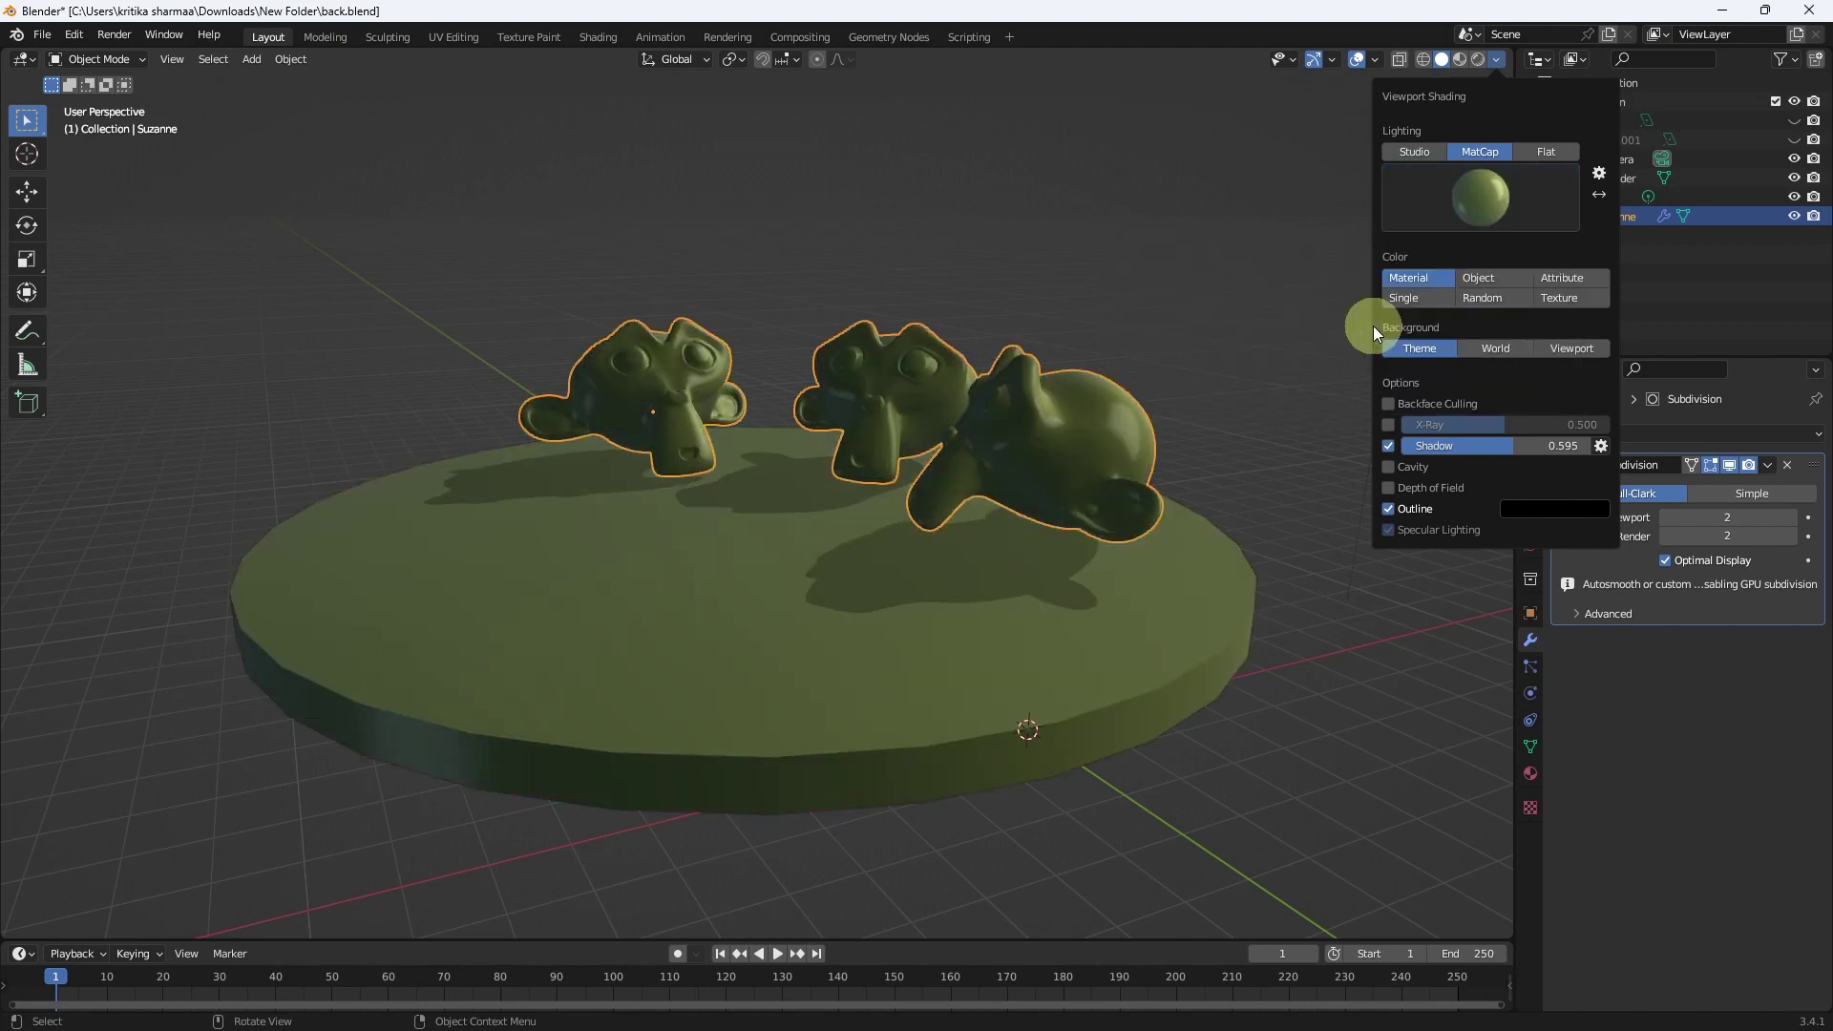
click(1483, 203)
click(1314, 380)
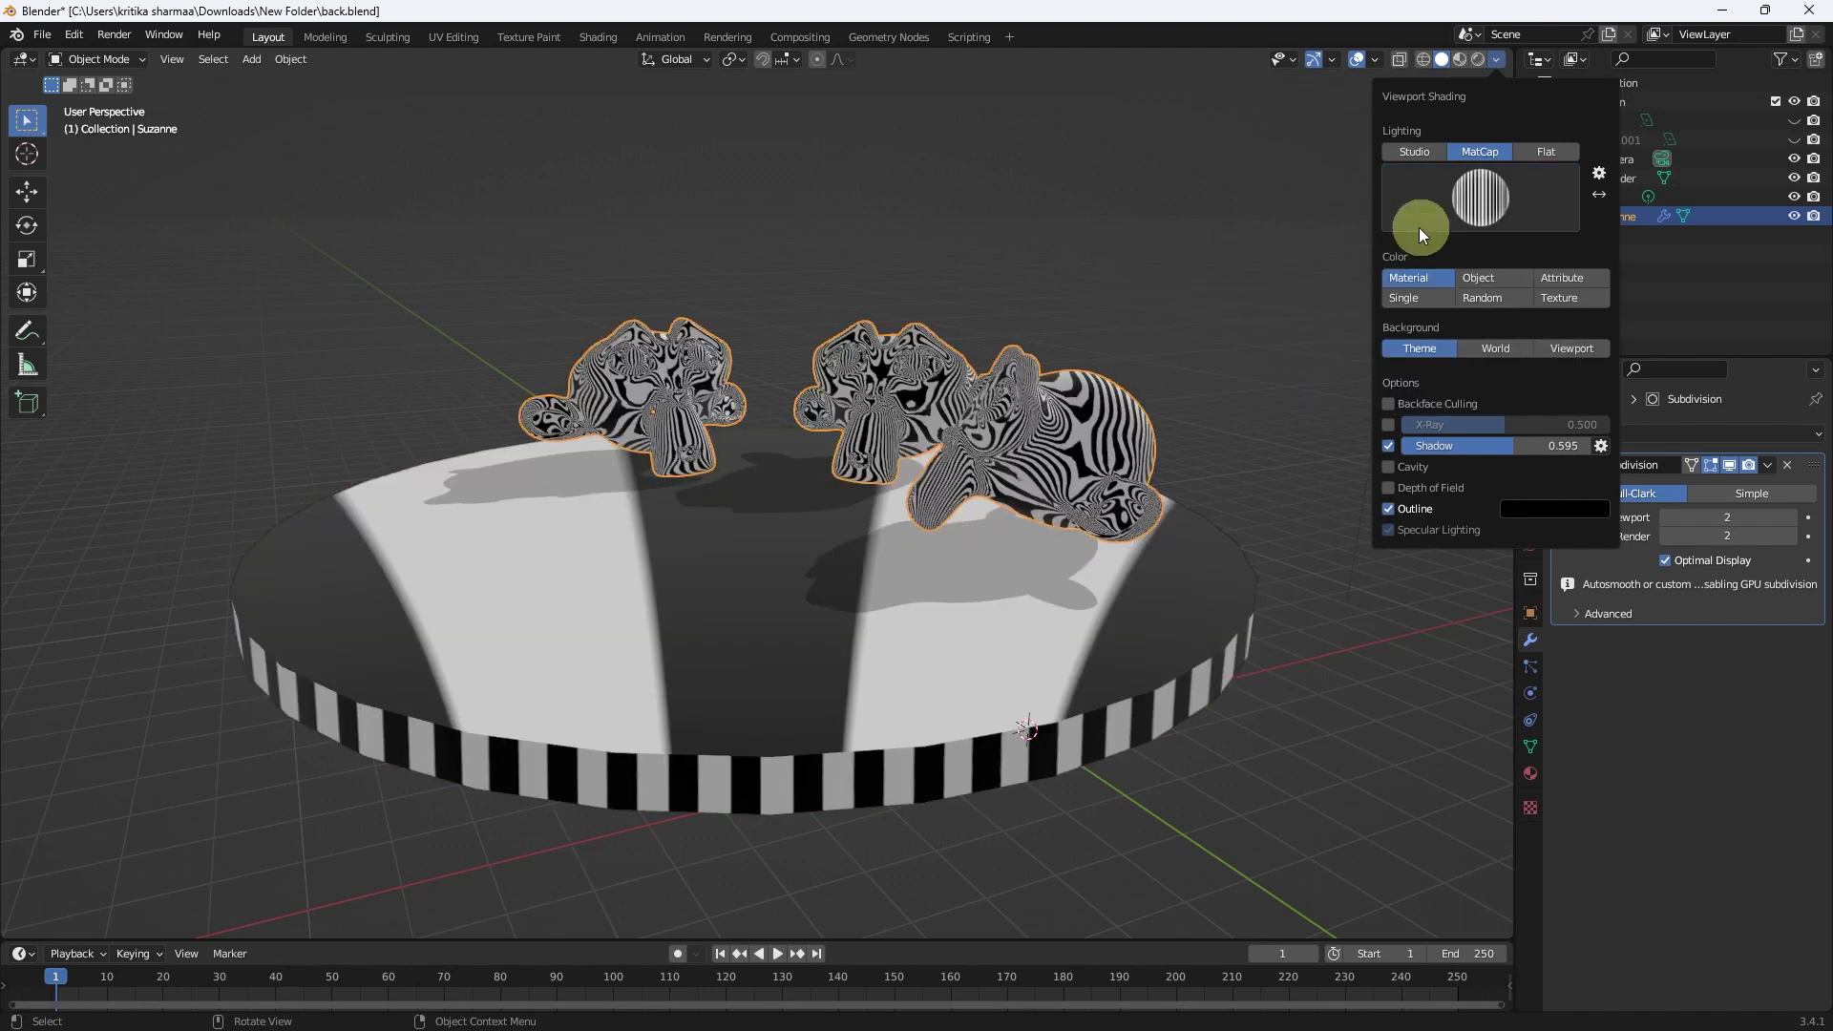
click(1482, 181)
click(1276, 377)
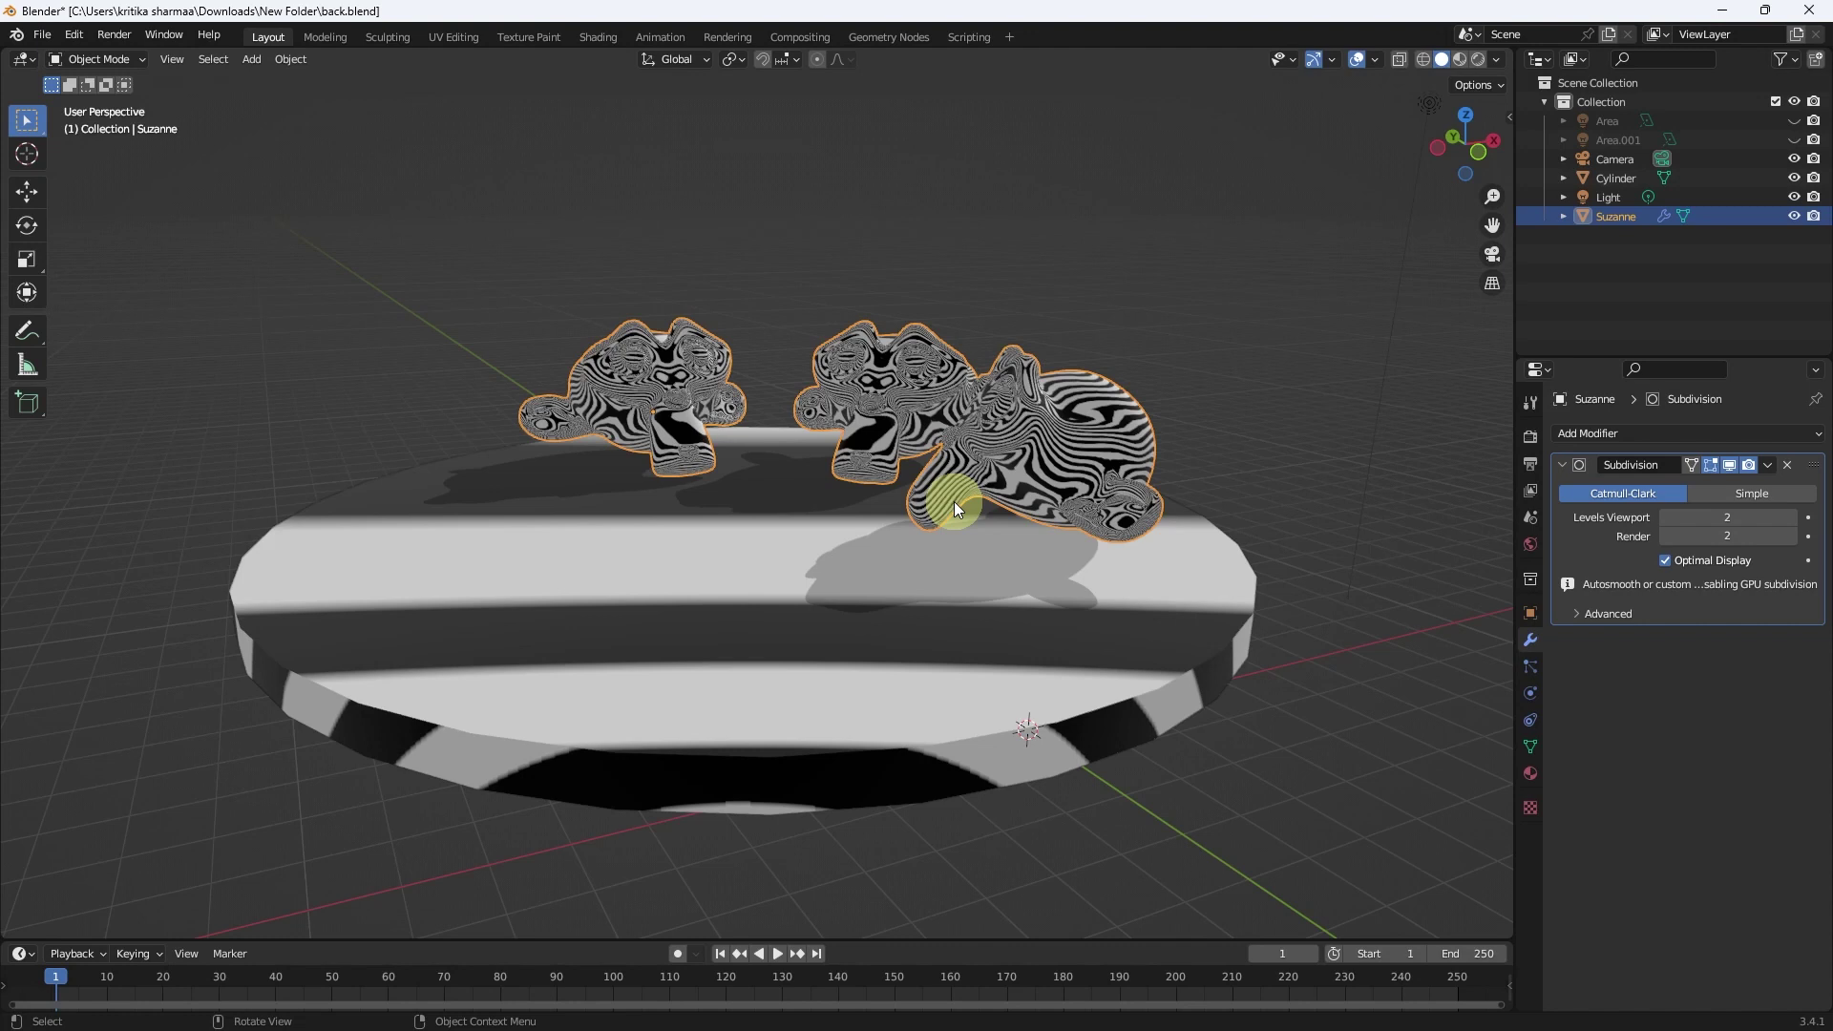
- Set the lighting to Flat and orbit from above and below the plate
click(1496, 61)
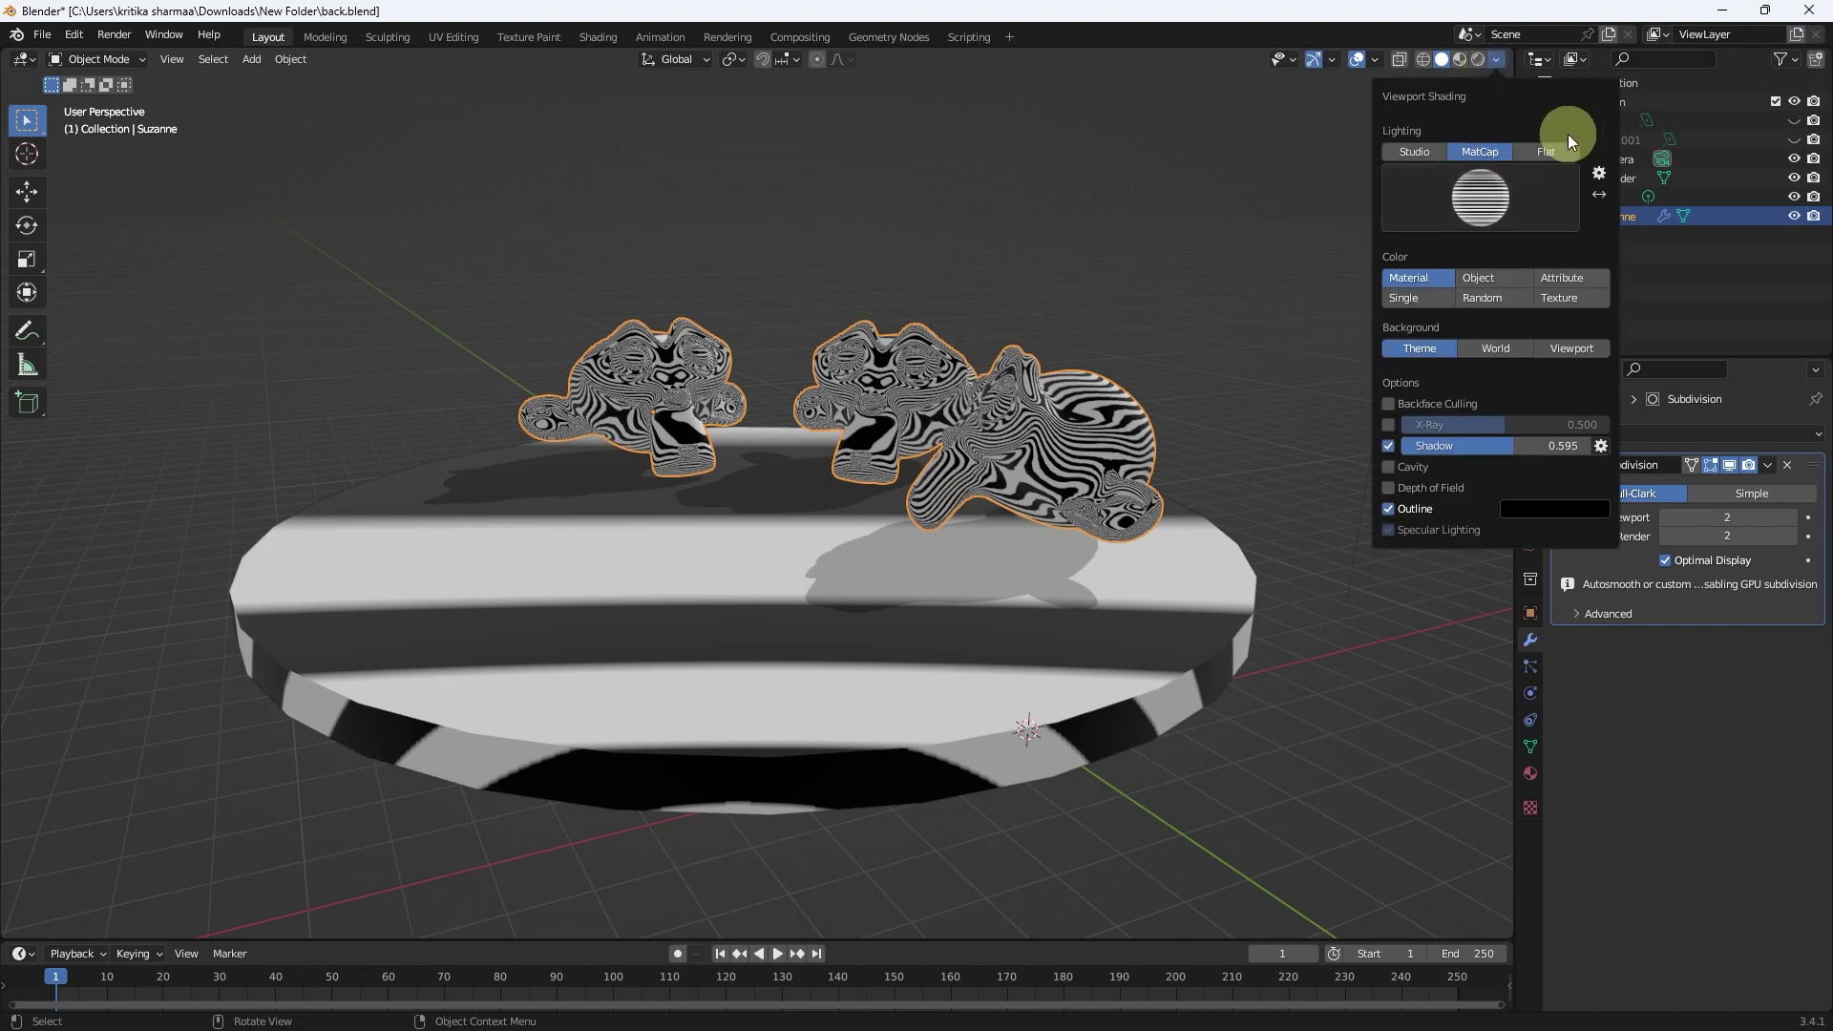
click(1567, 154)
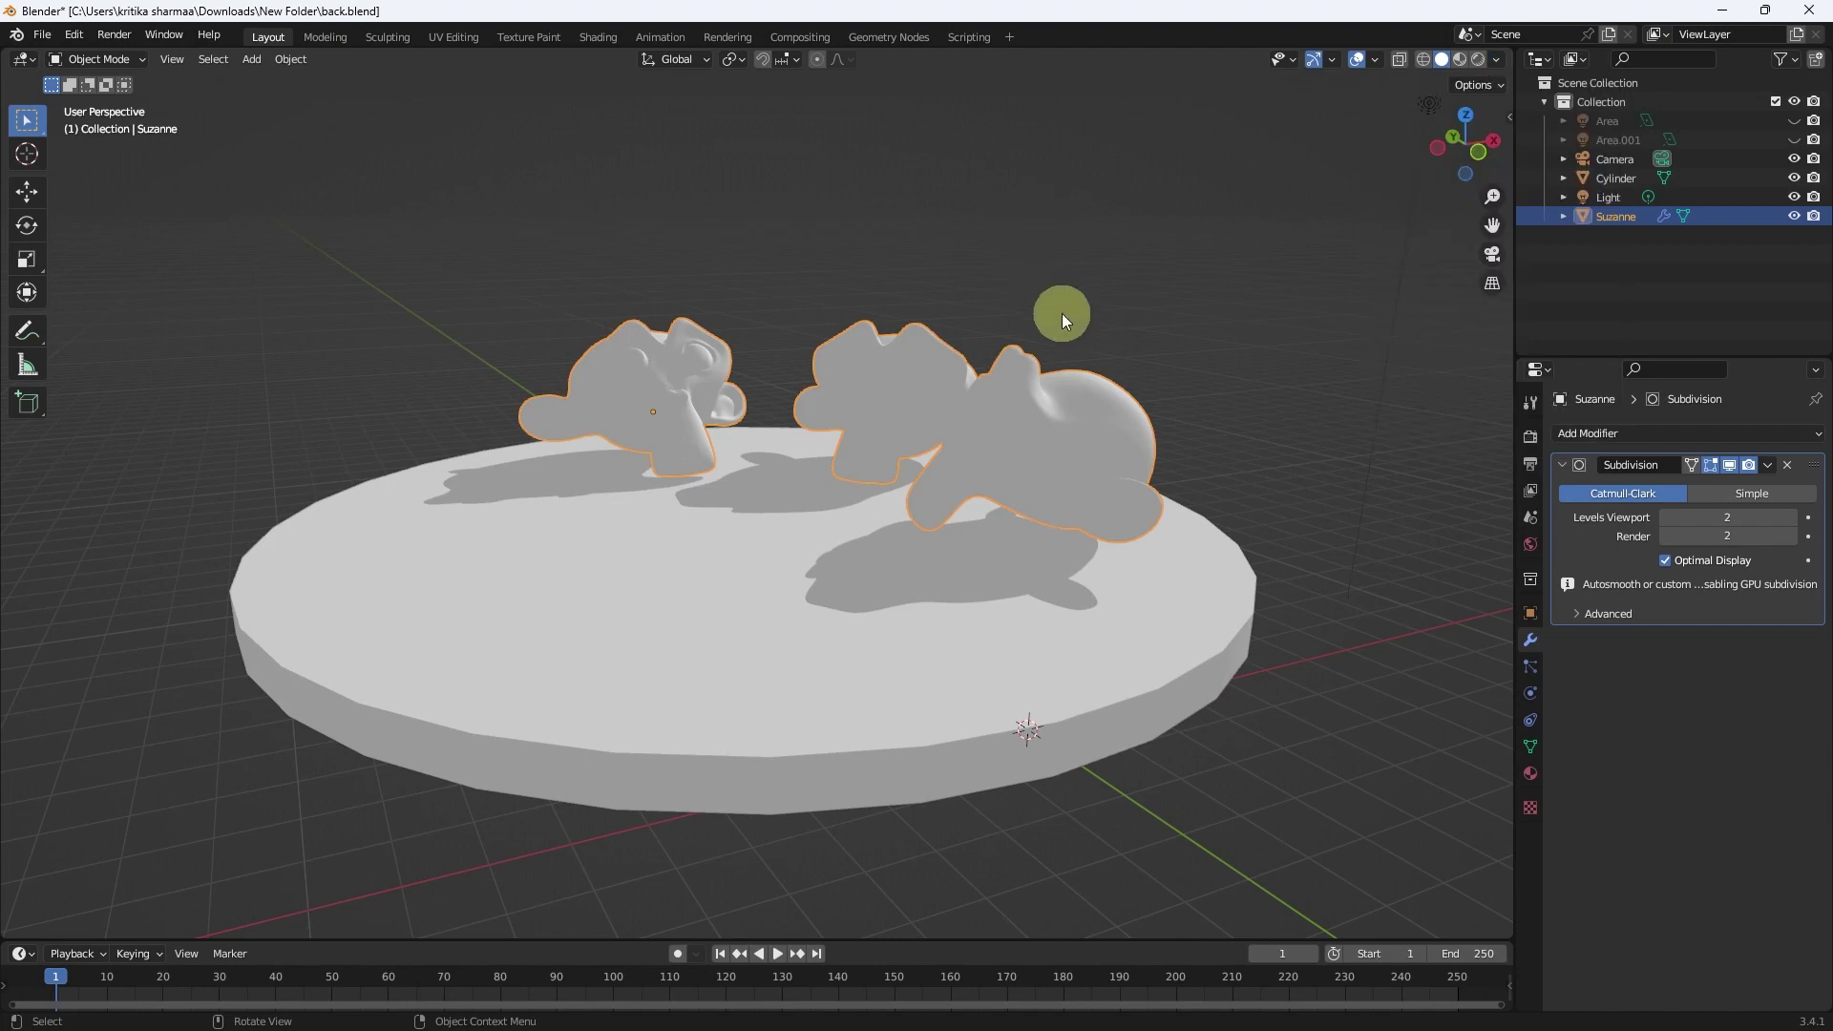
scroll(1051, 315, down, 3)
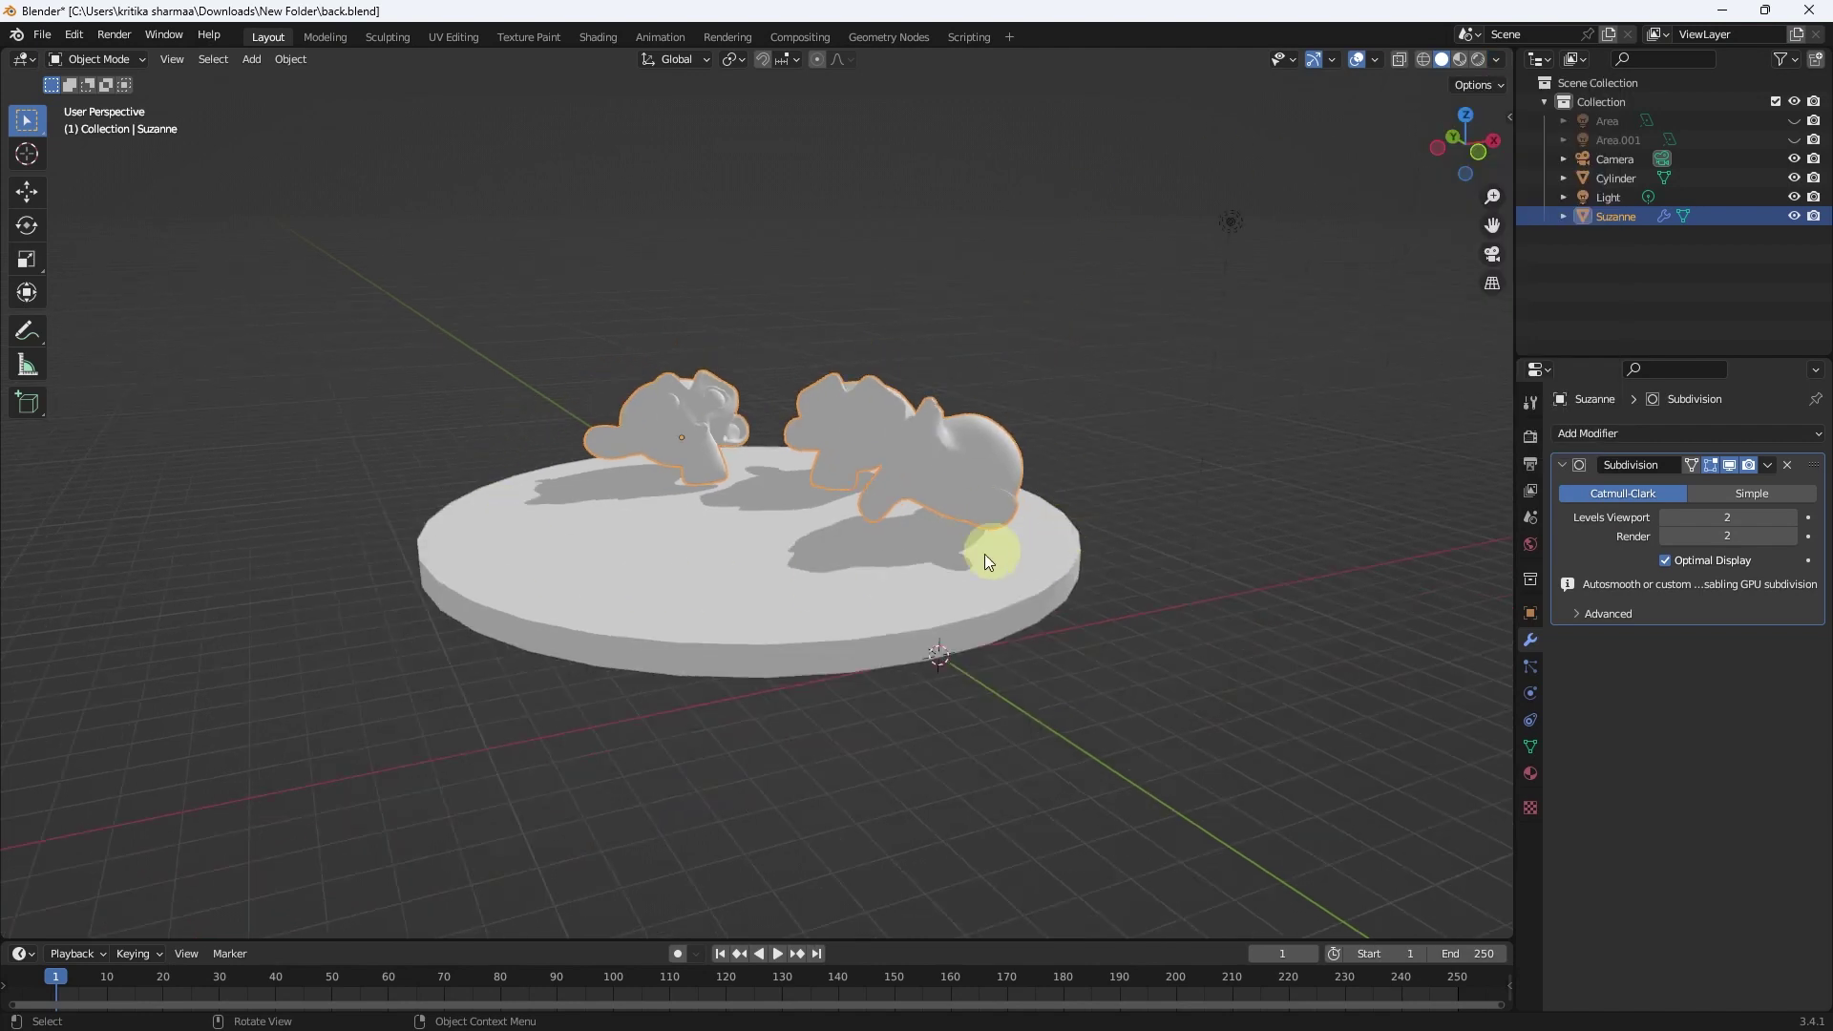
mouse_move(715, 466)
middle_down()
mouse_move(914, 492)
mouse_move(716, 484)
middle_up()
middle_drag(827, 544, 781, 596)
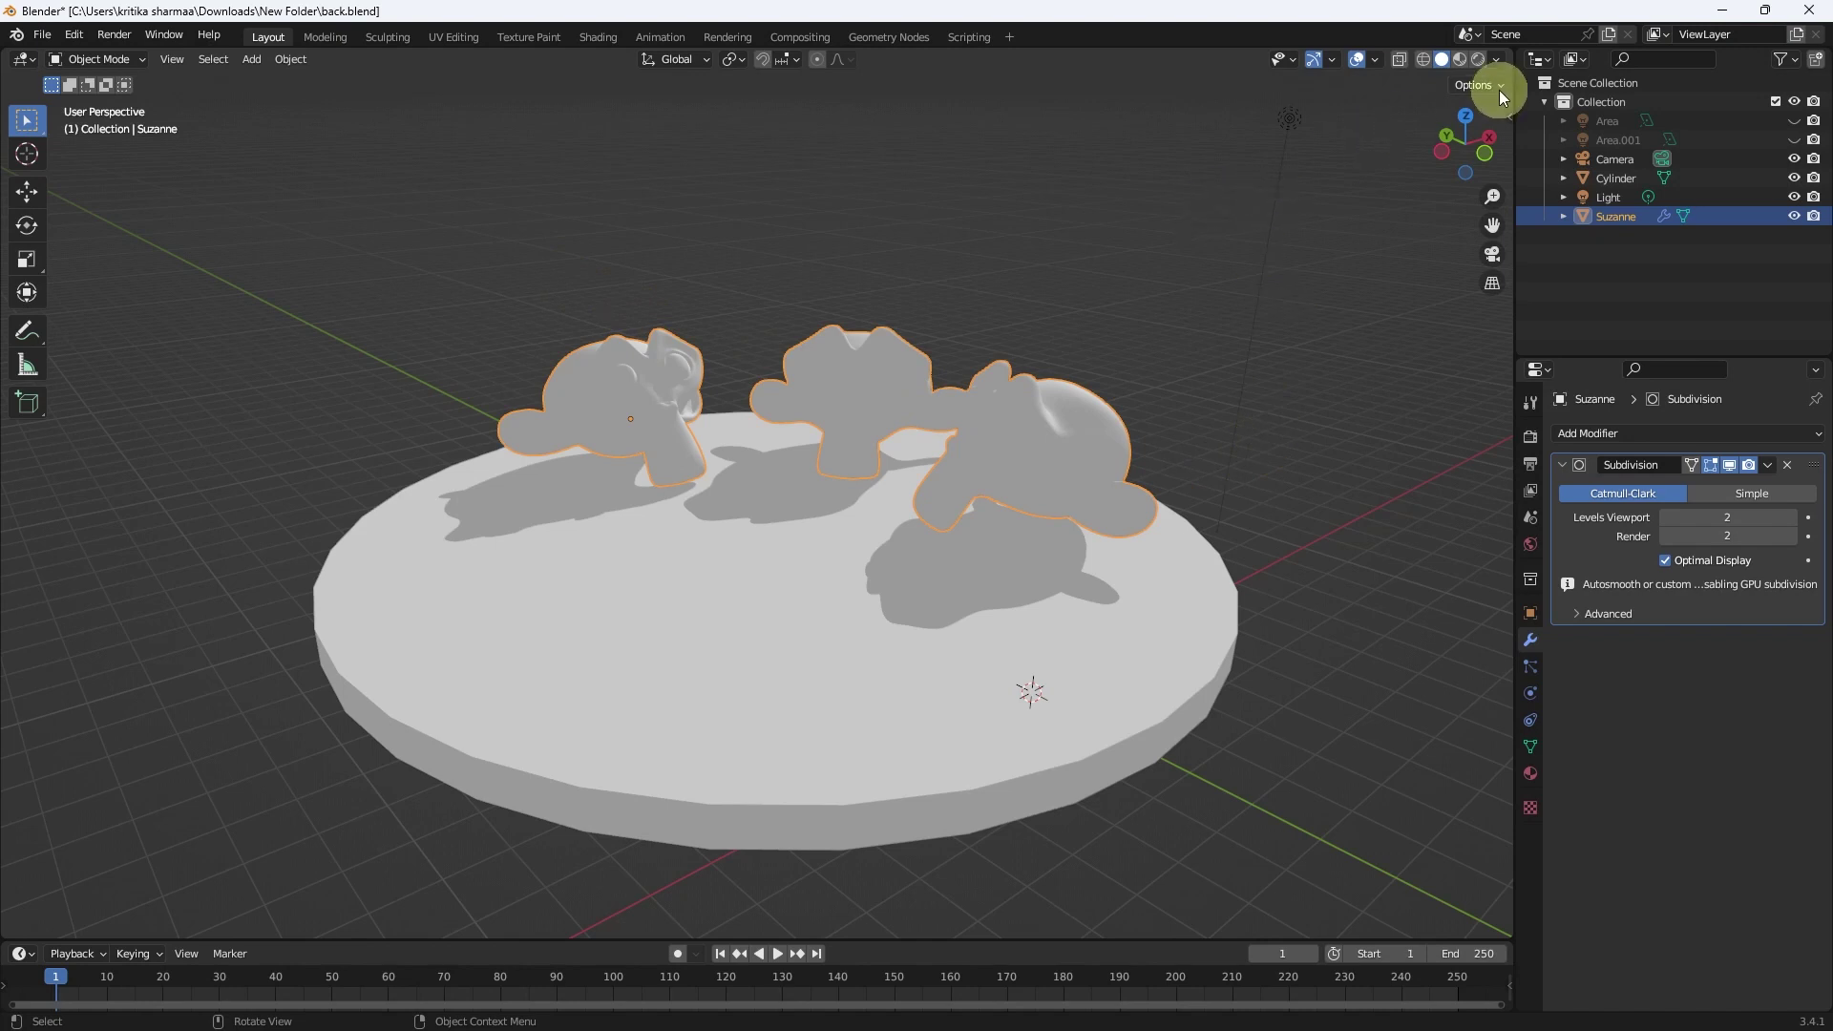
- Briefly apply Random object colours, then restore uniform Material colour under Studio lighting
click(1497, 59)
click(1496, 62)
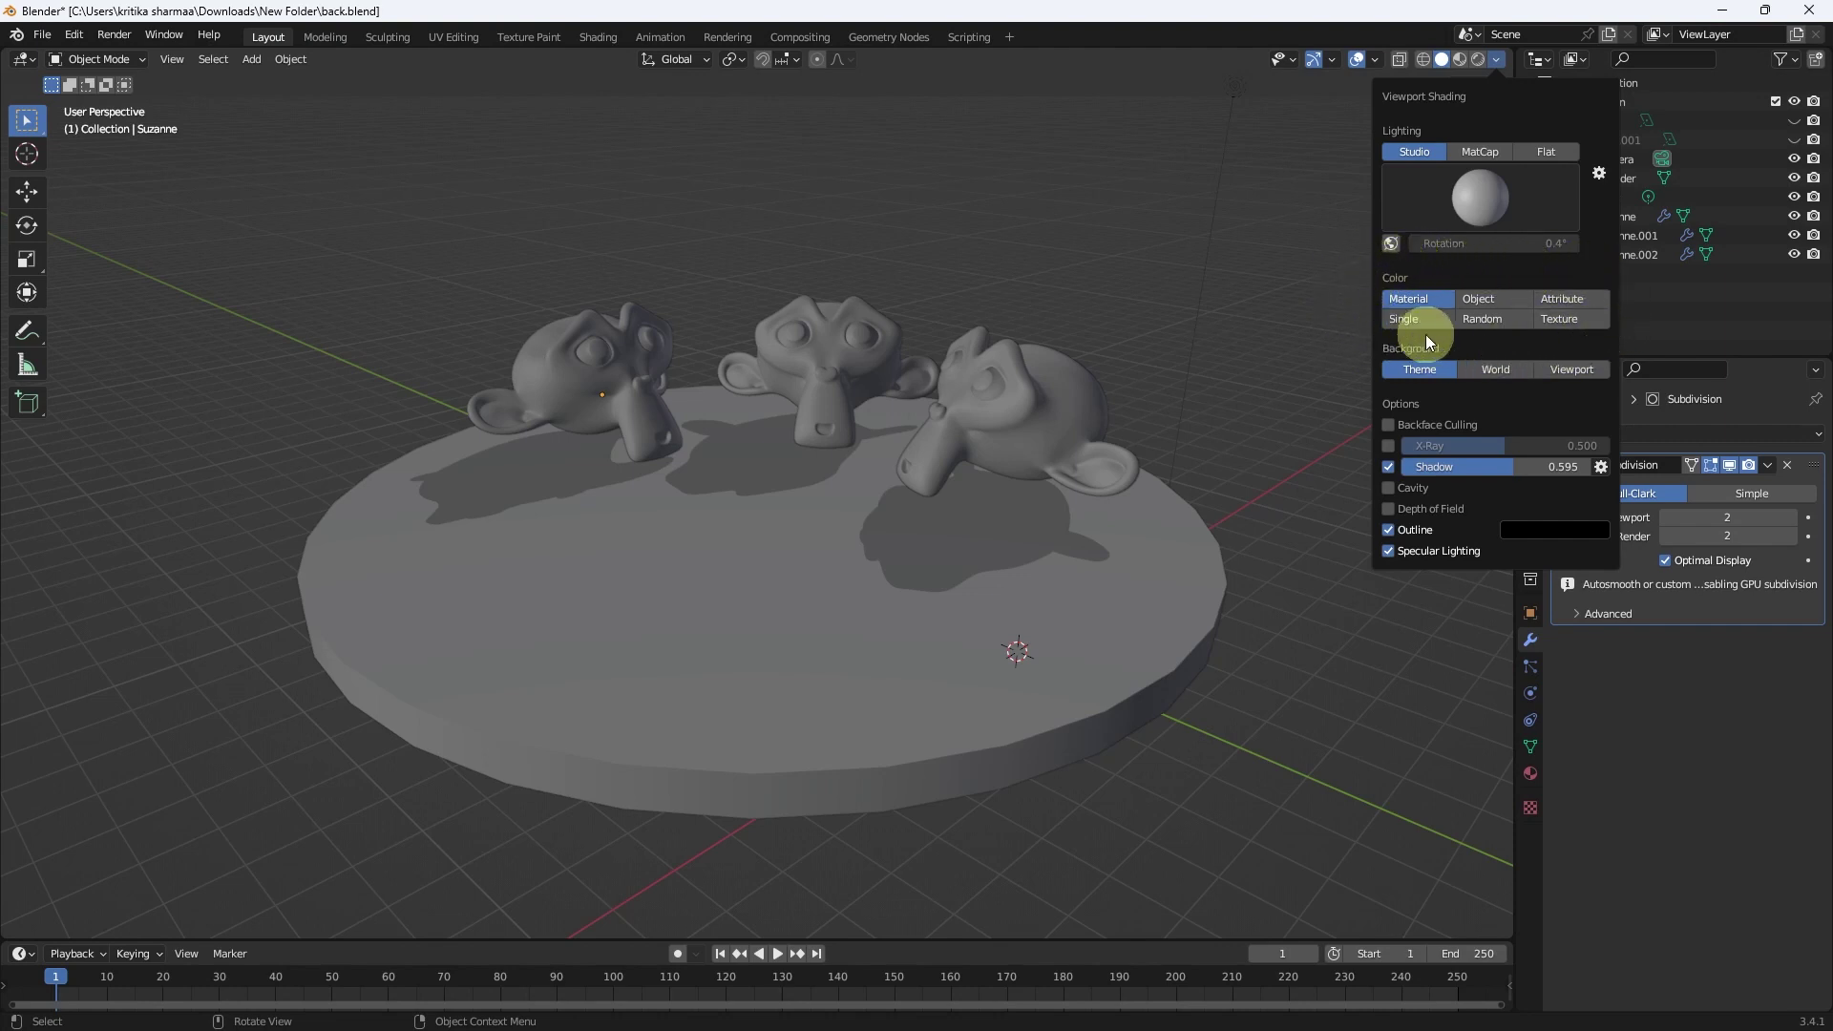
click(1481, 319)
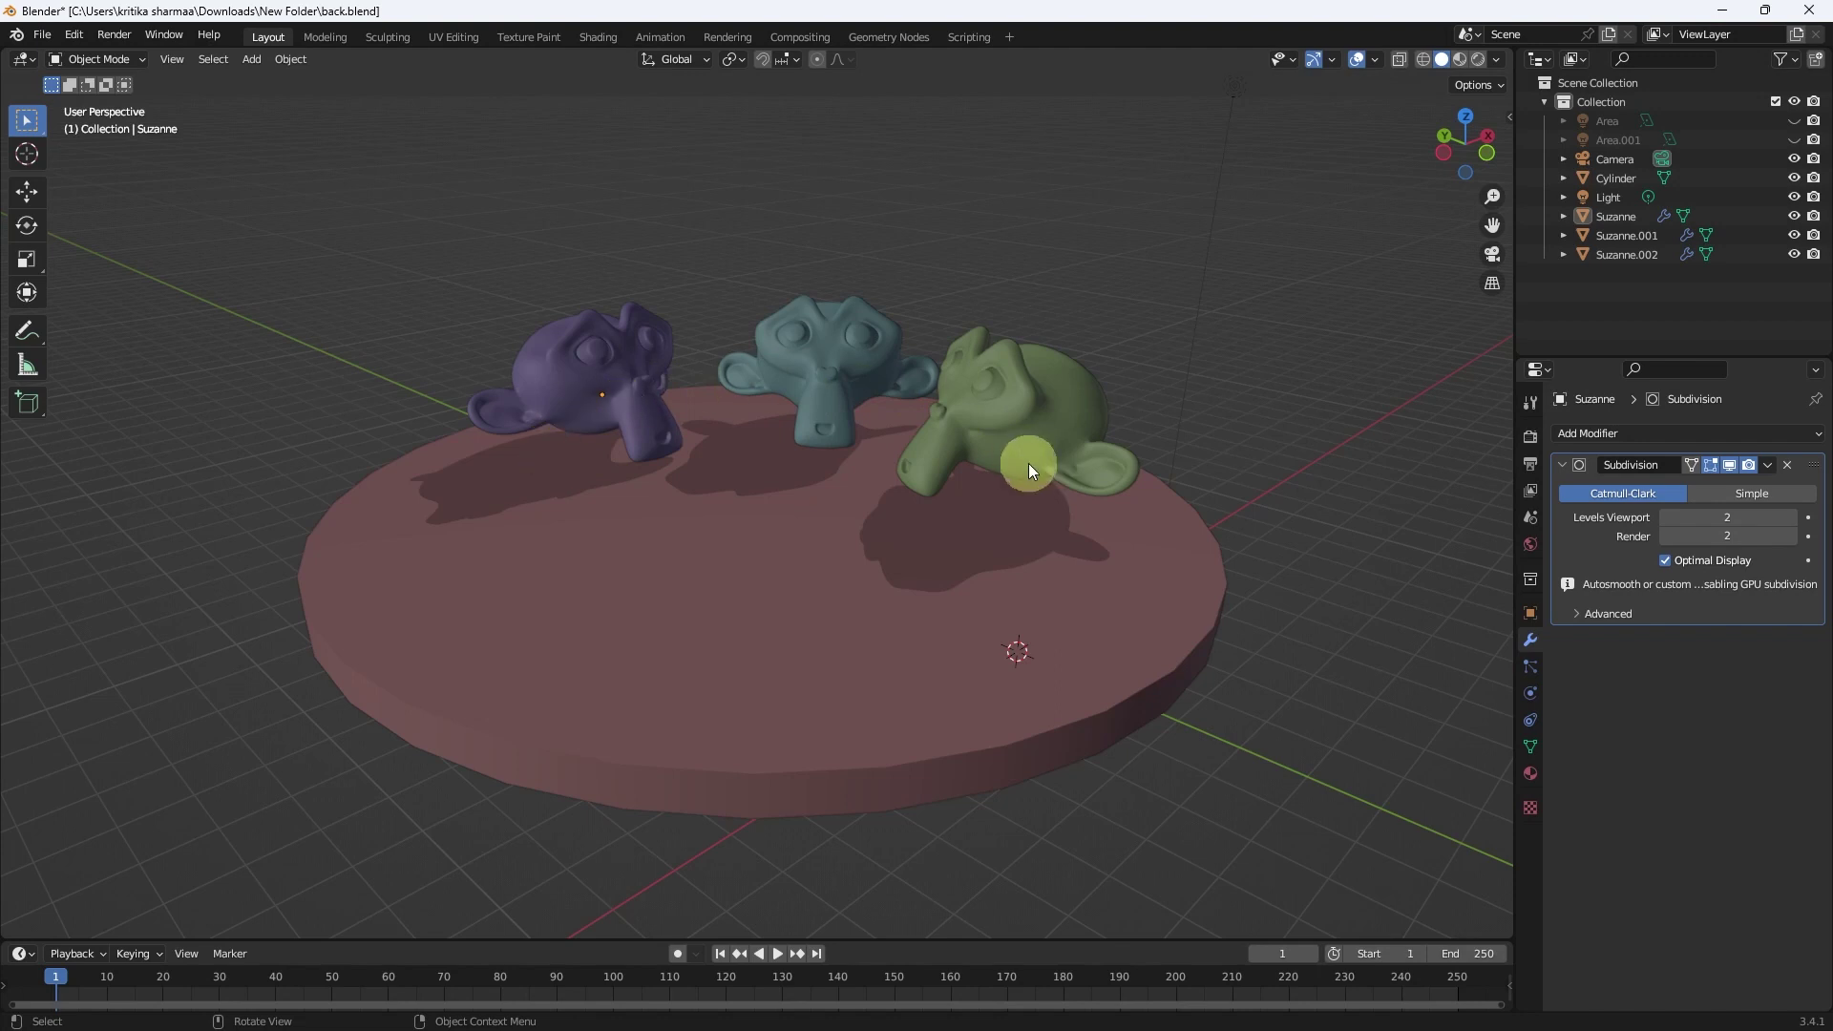
click(1496, 61)
click(1405, 300)
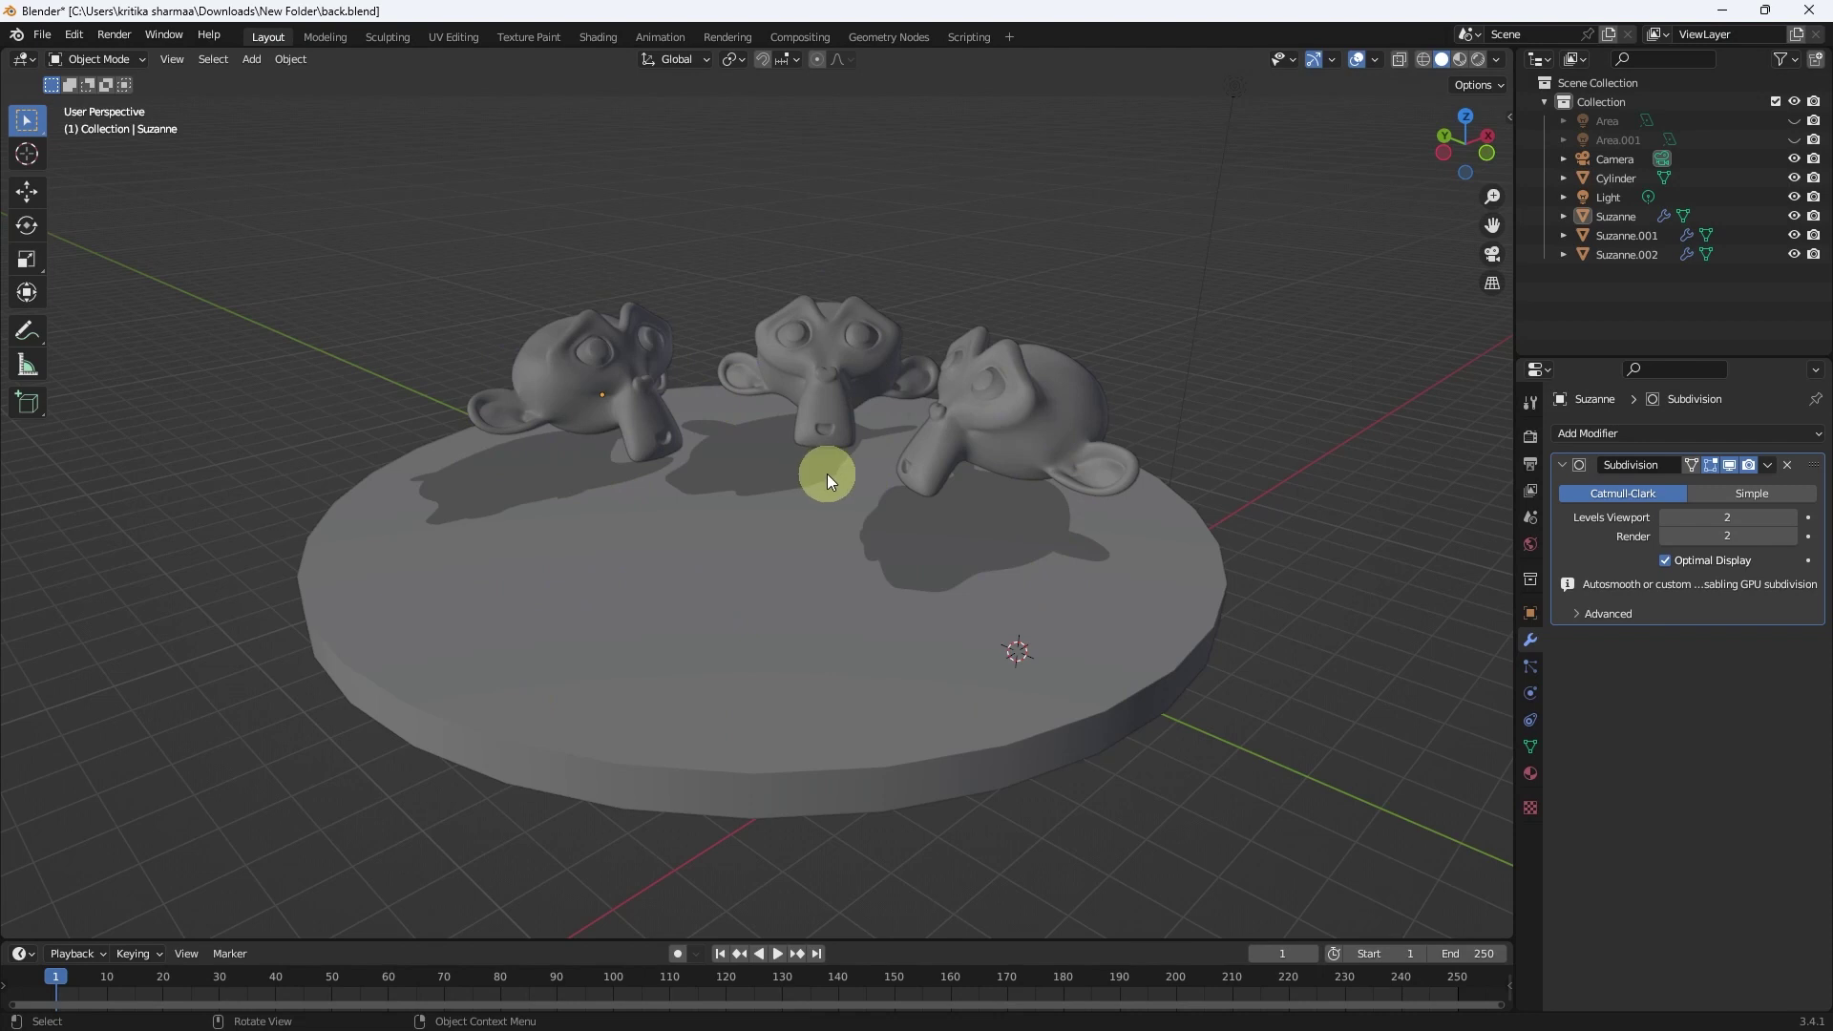
click(1496, 61)
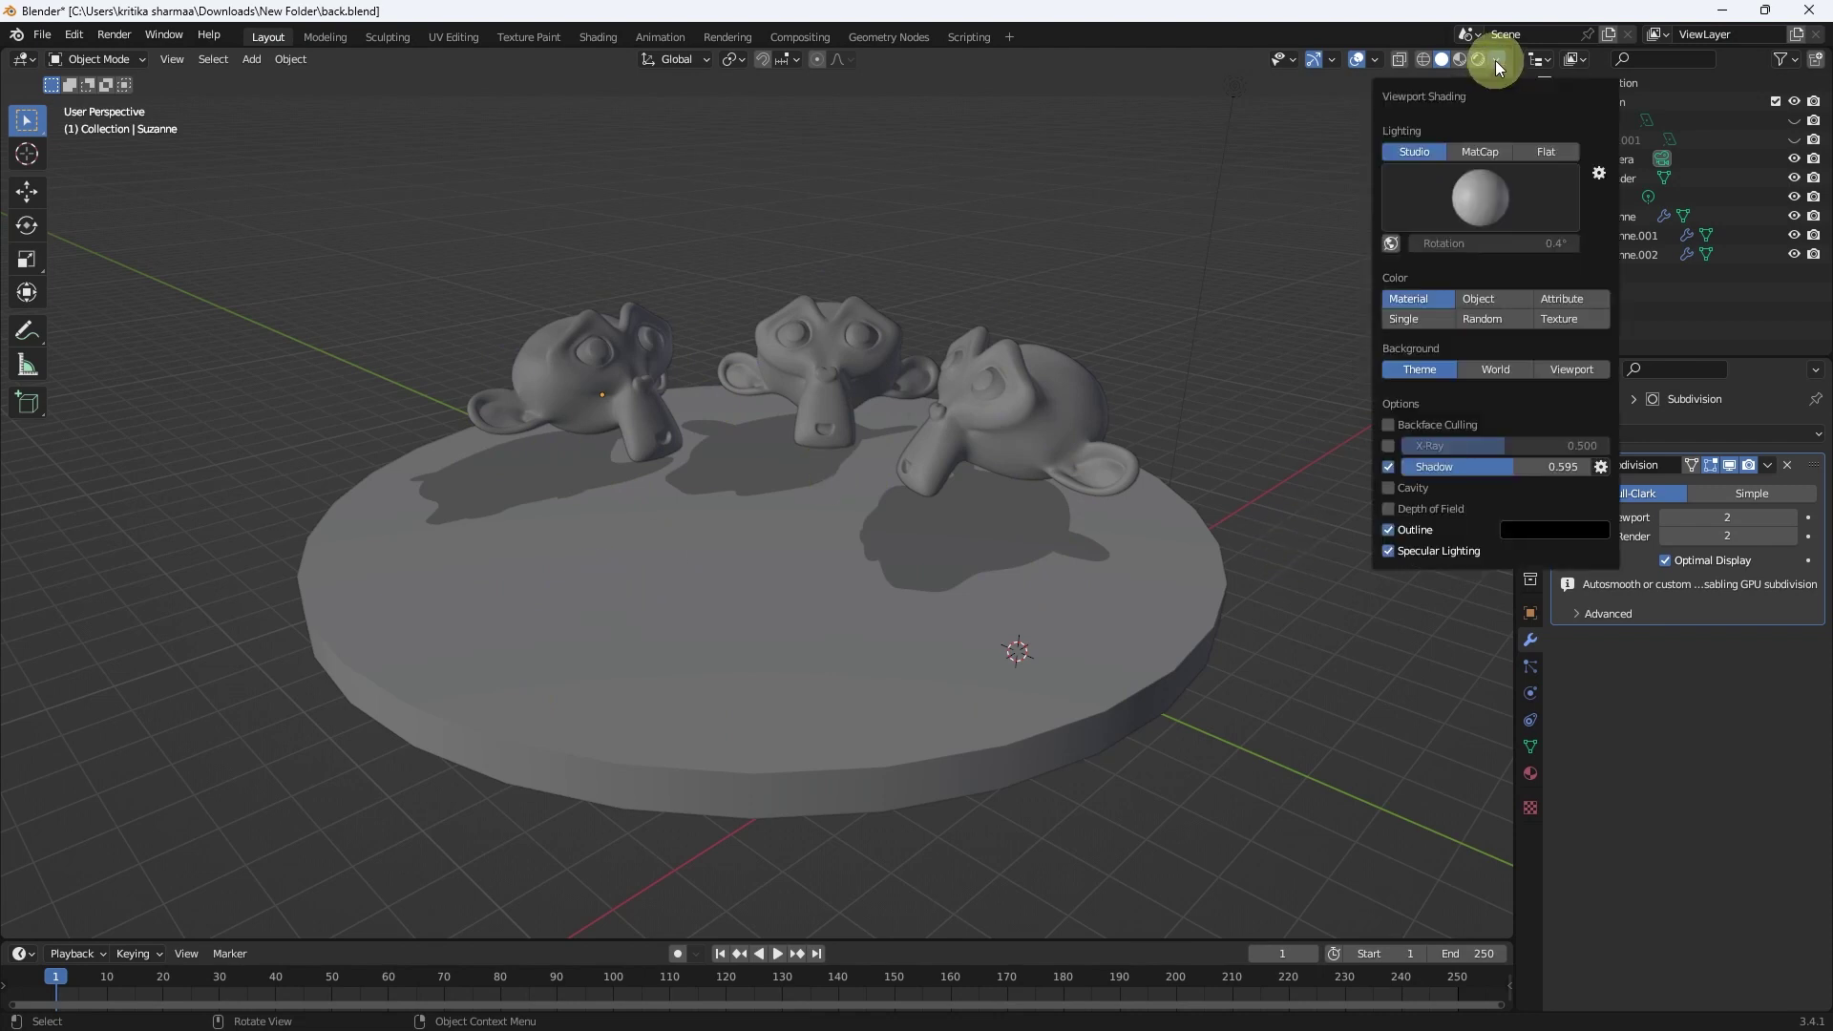
- Turn on Random object colours and set the background to a custom Viewport colour
click(1470, 322)
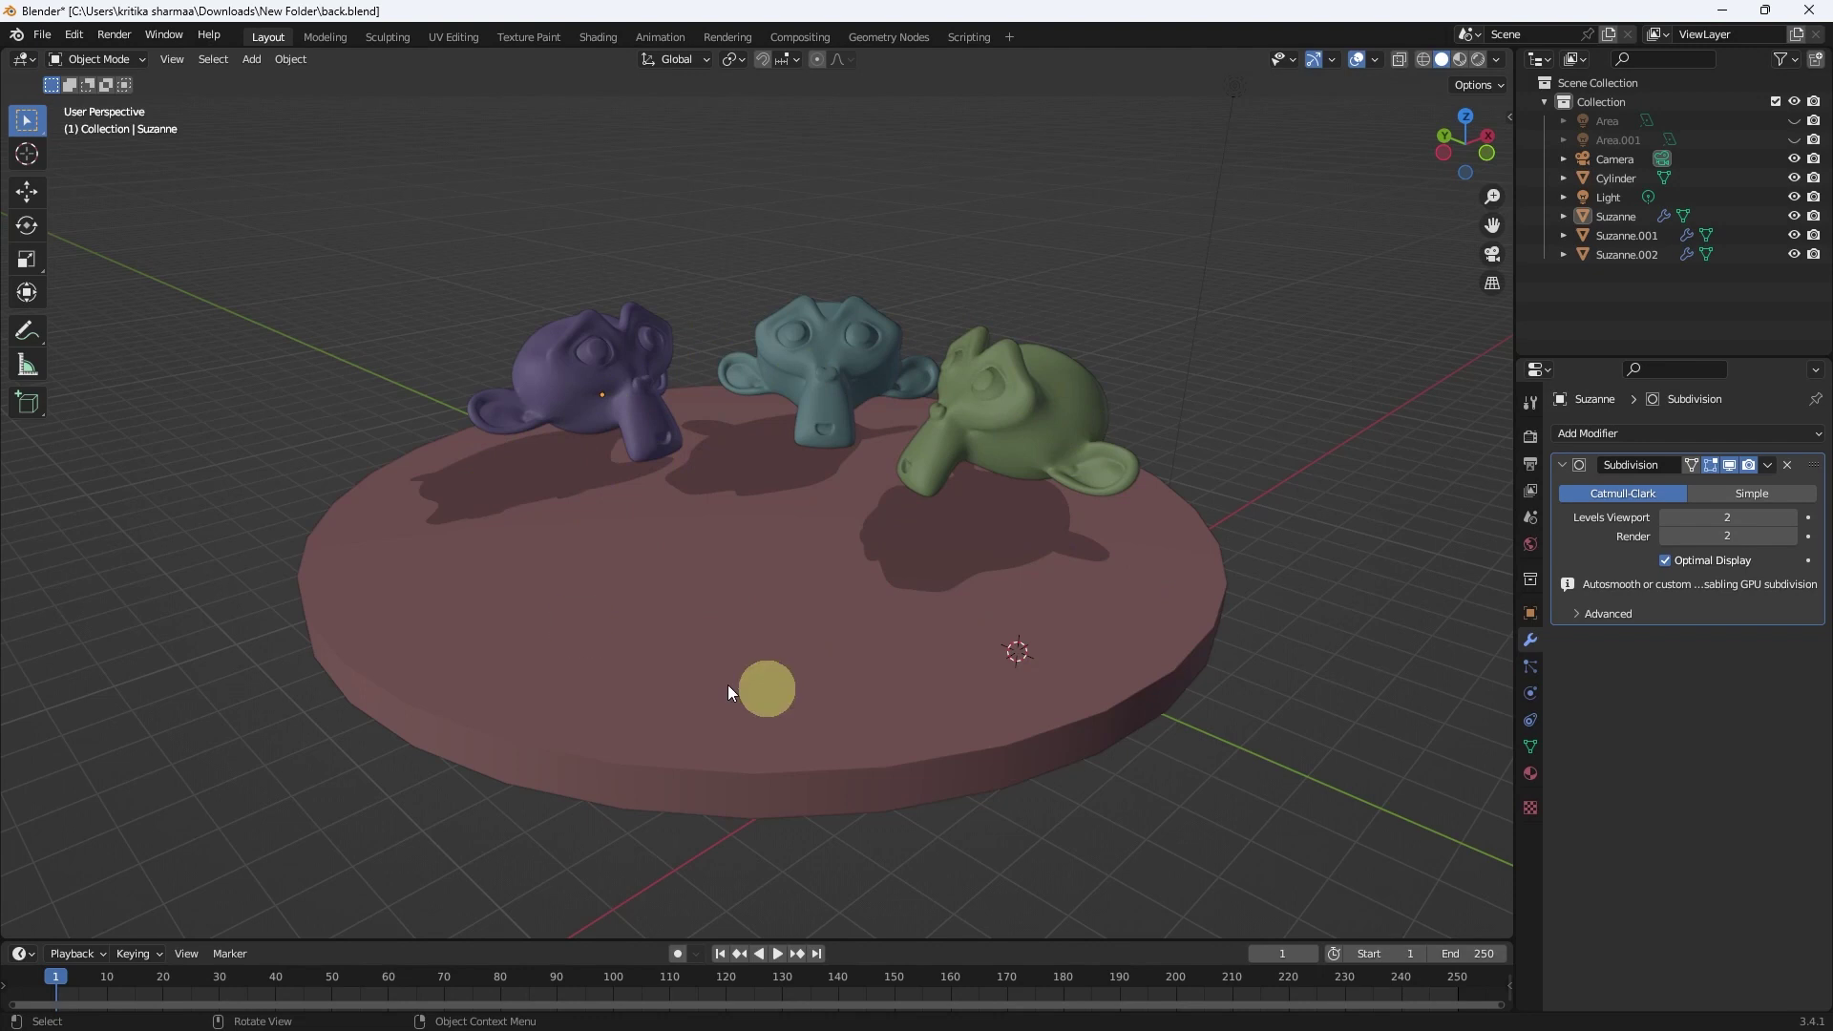
click(1498, 56)
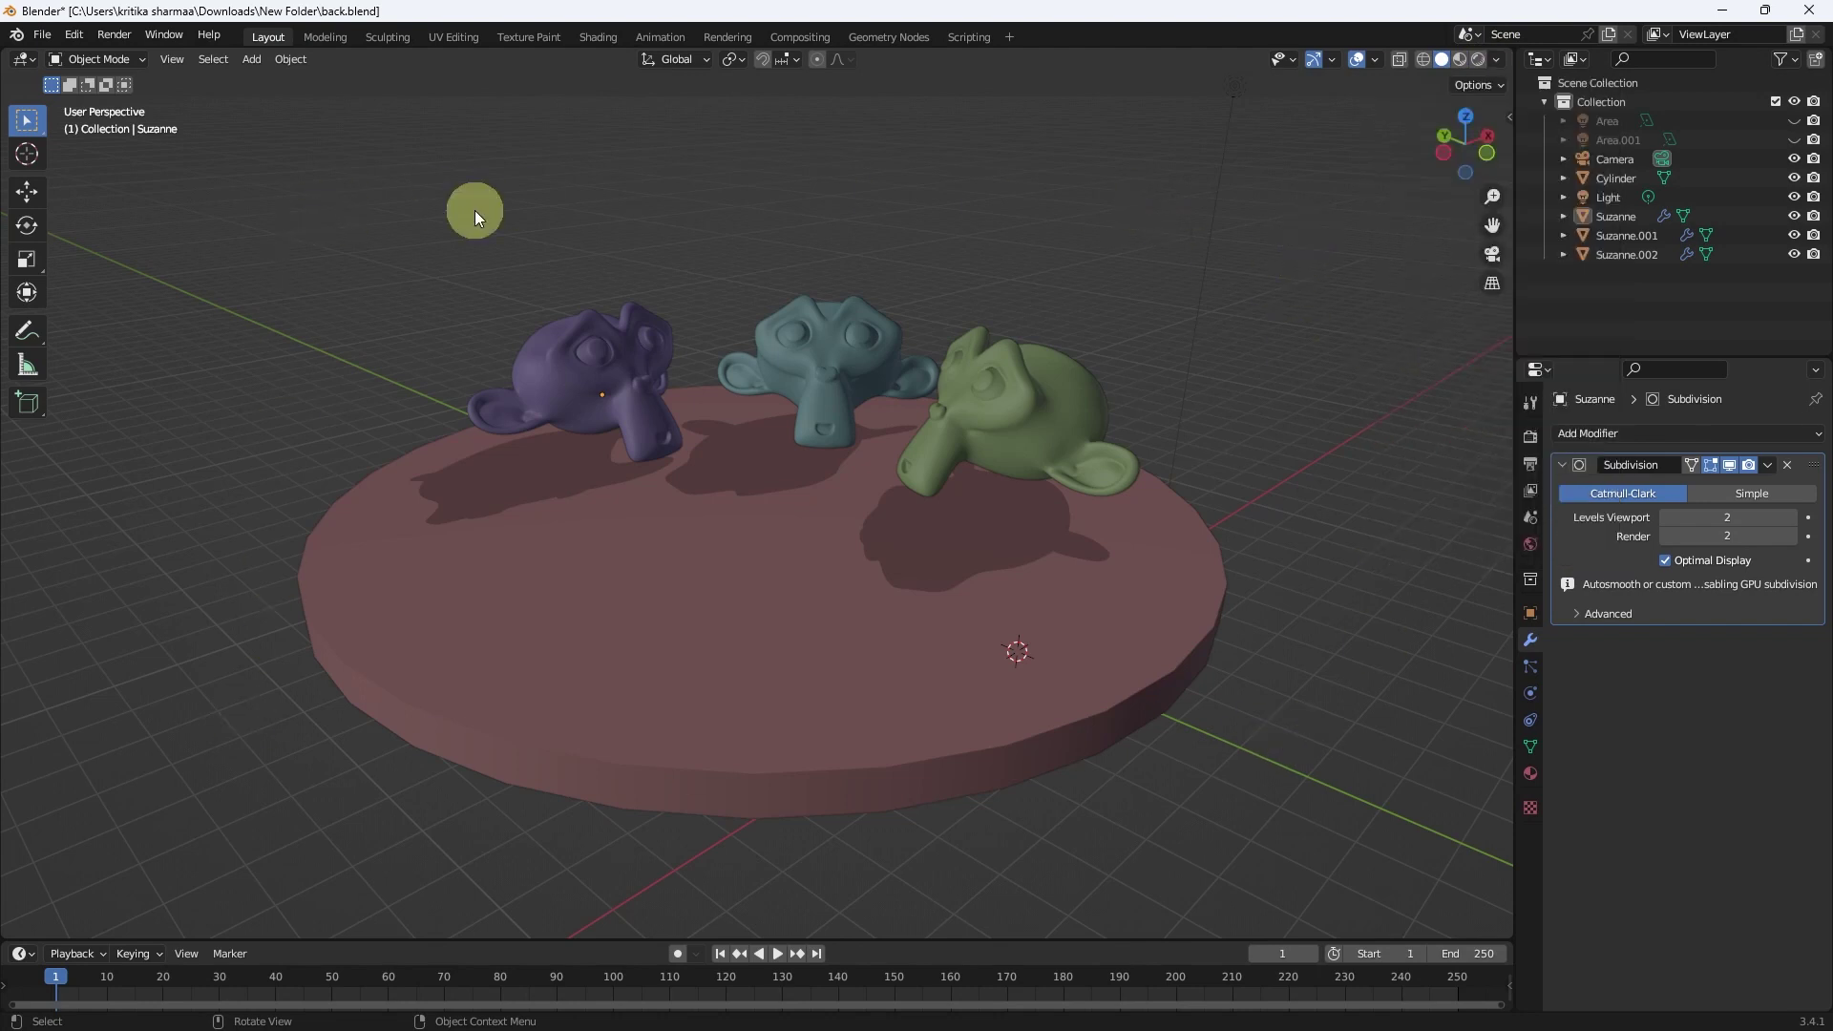
click(1497, 59)
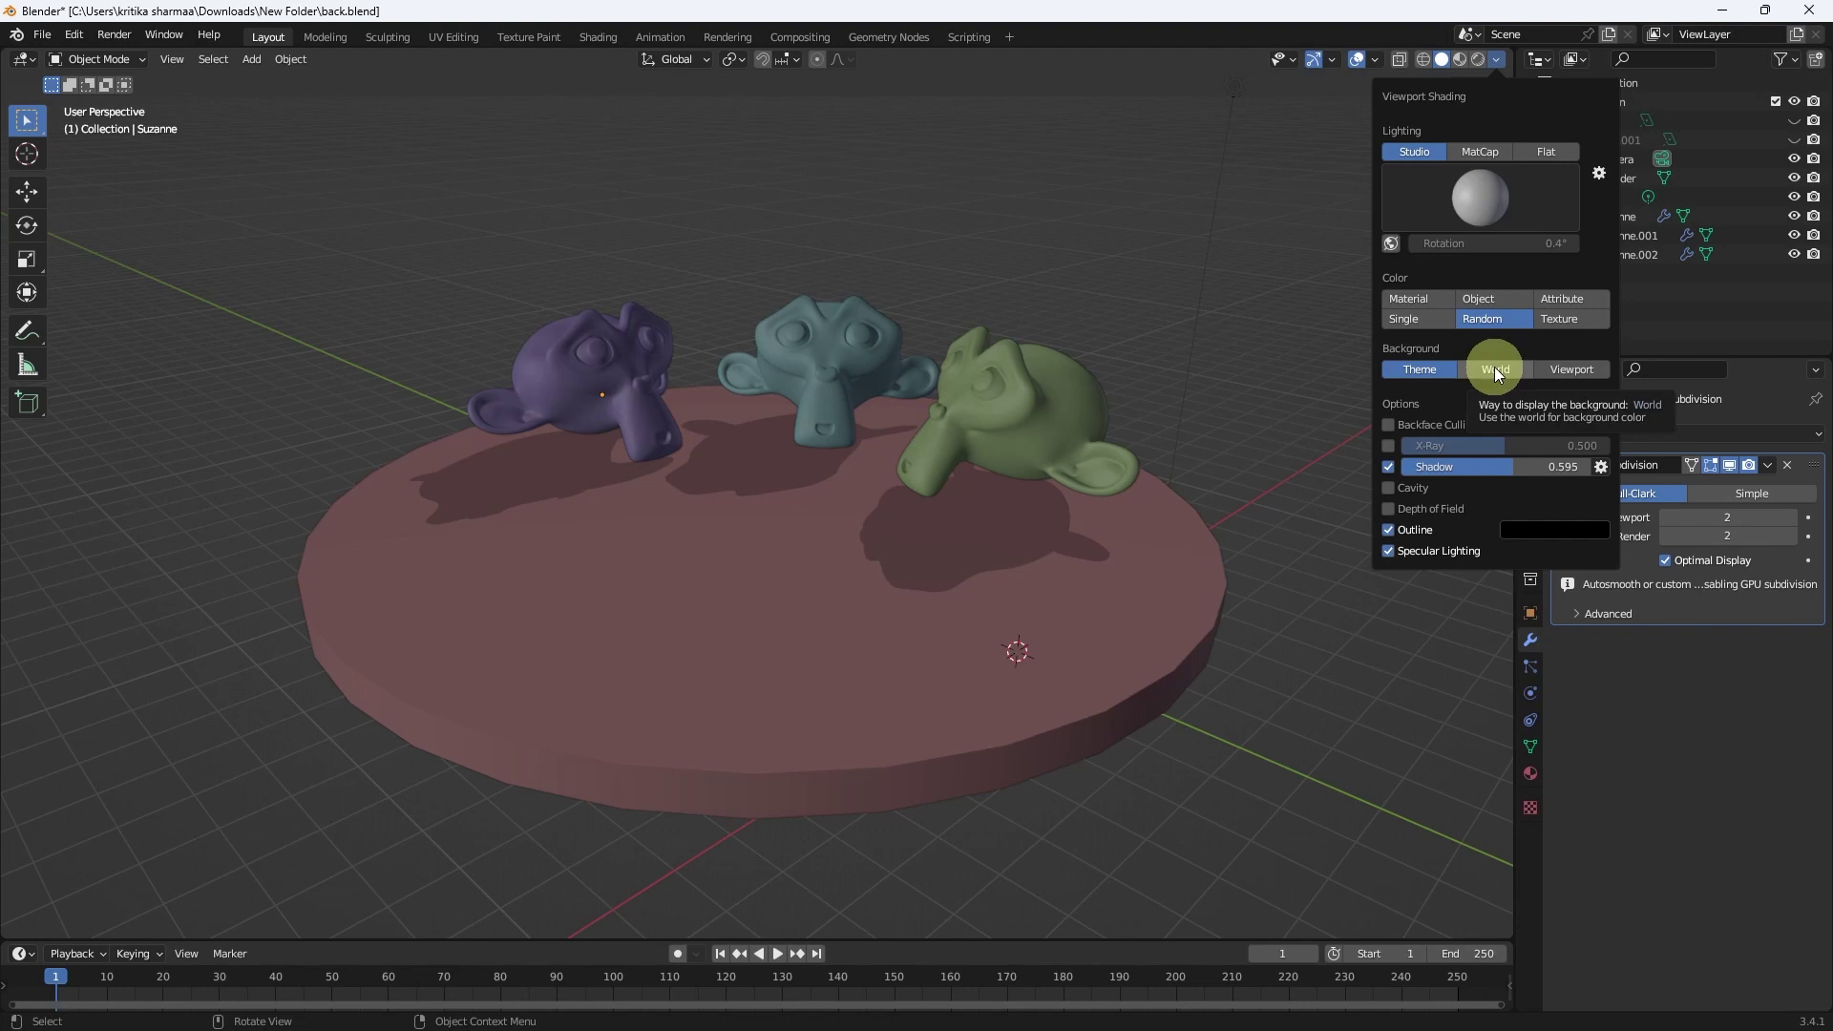
click(1565, 370)
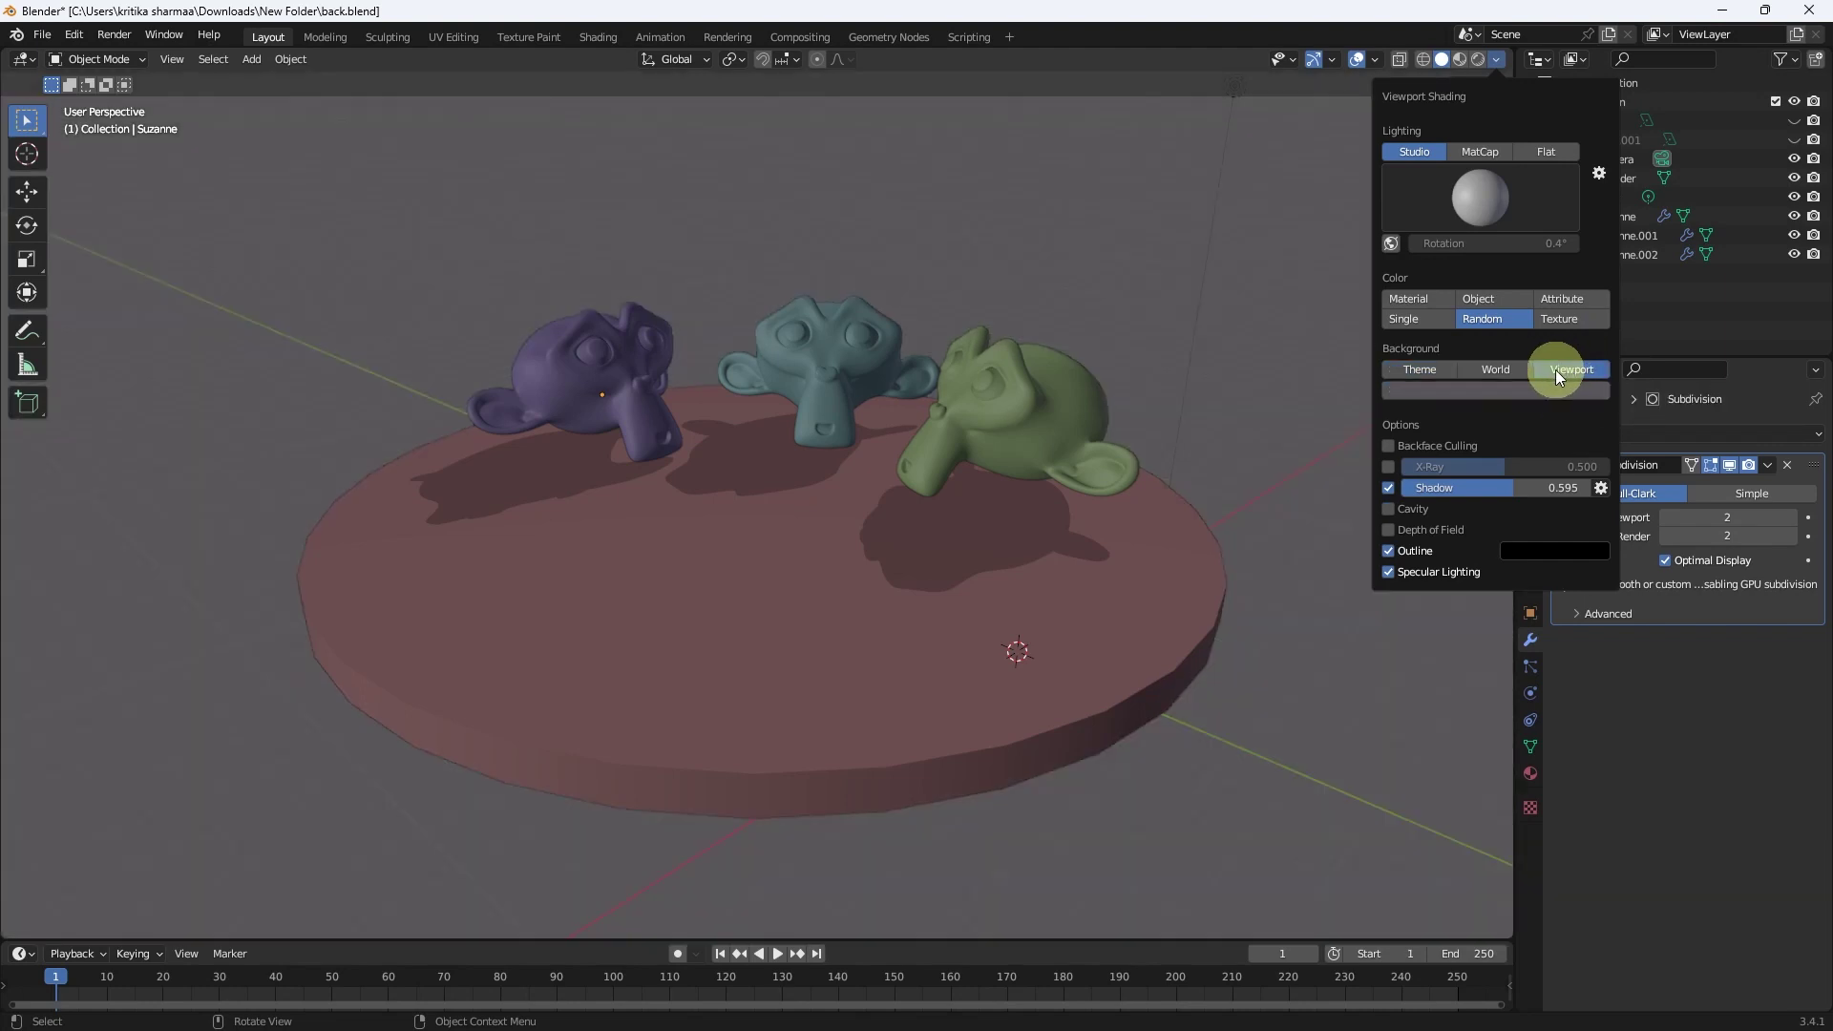
- Try green and dusty pink viewport backgrounds, then revert the background to Theme
click(1508, 388)
mouse_move(1467, 207)
mouse_down()
mouse_move(1414, 162)
mouse_move(1448, 266)
mouse_move(1489, 168)
mouse_move(1429, 165)
mouse_move(1426, 234)
mouse_move(1468, 205)
mouse_move(1416, 144)
mouse_up()
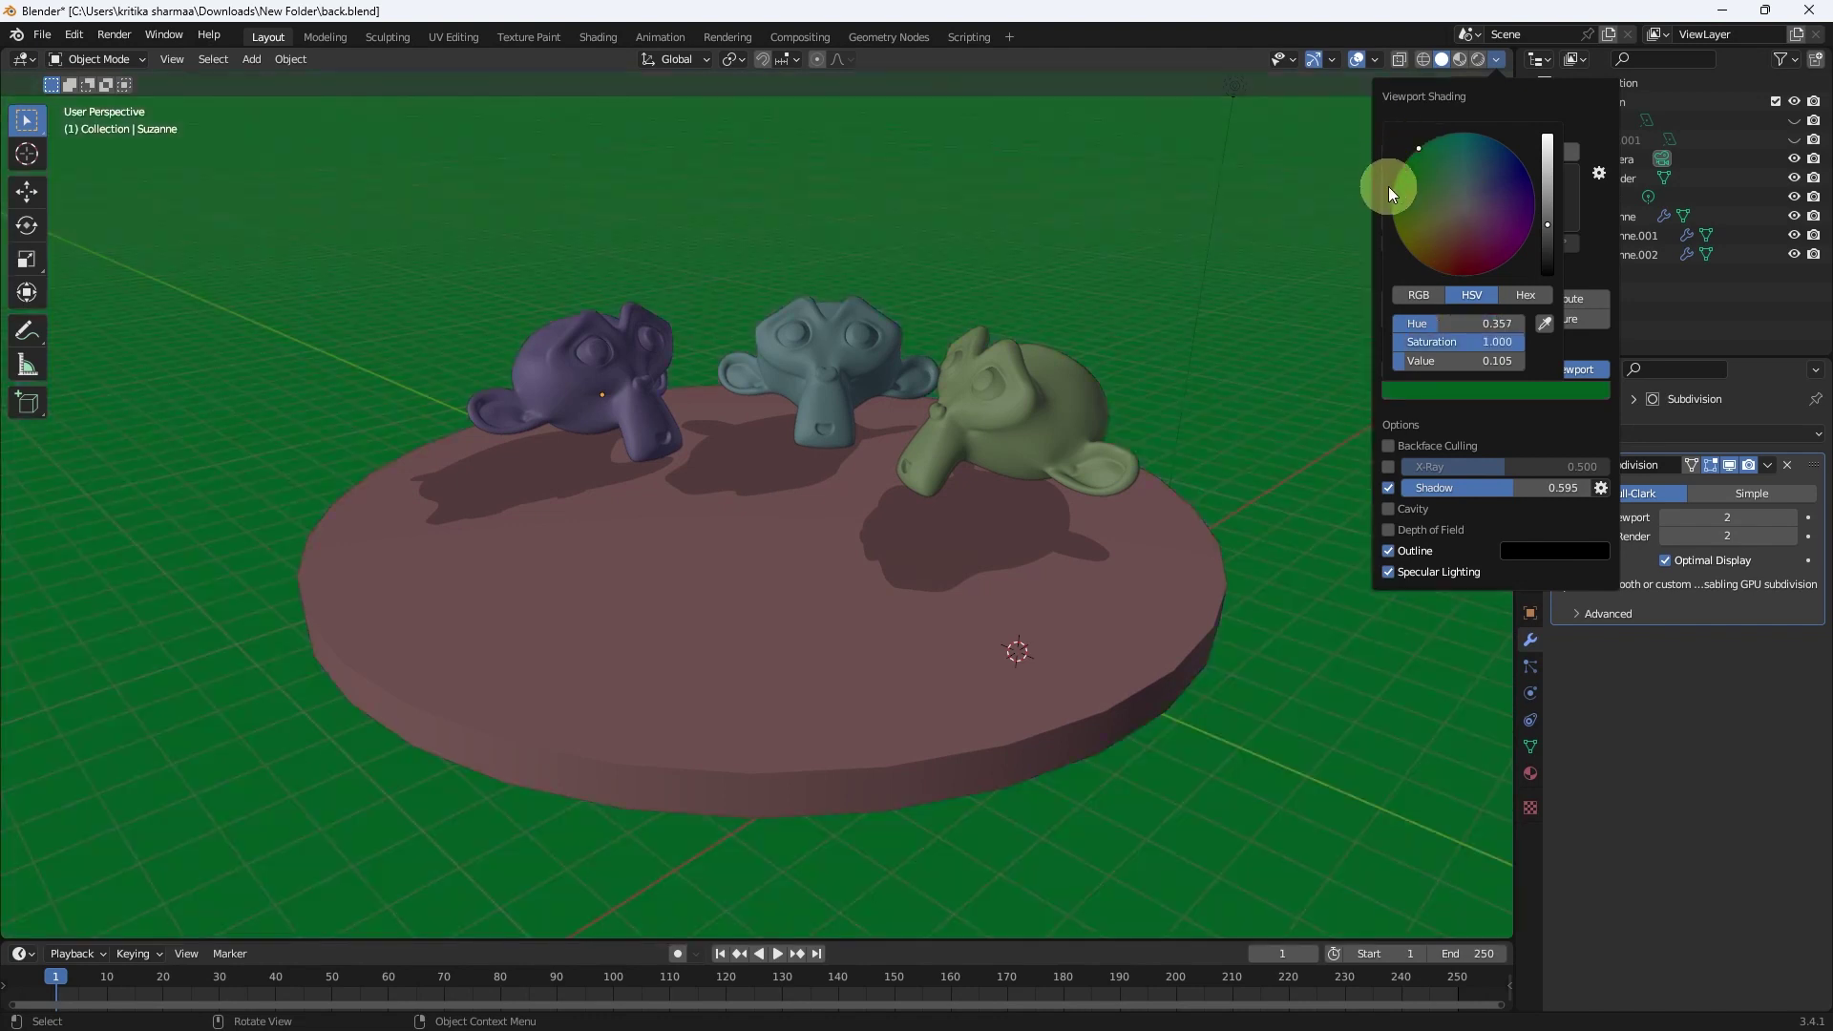
drag(1426, 144, 1473, 229)
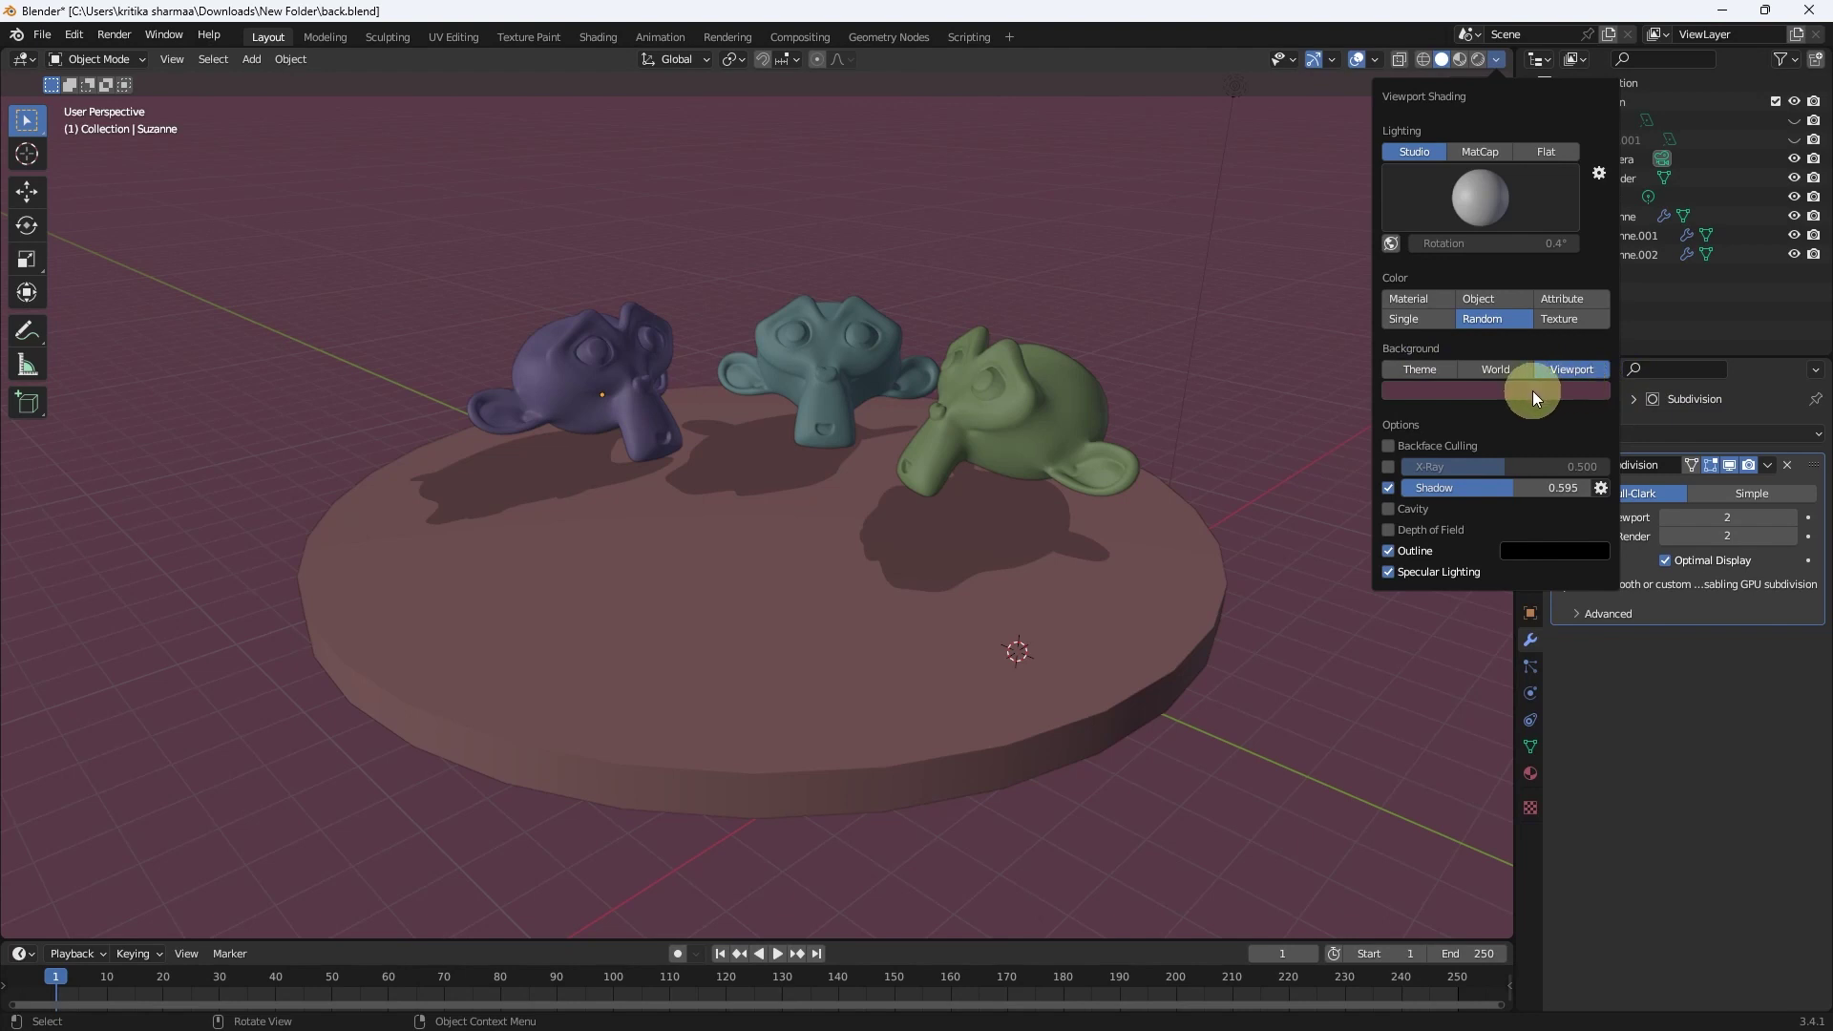
click(1530, 388)
drag(1480, 260, 1430, 221)
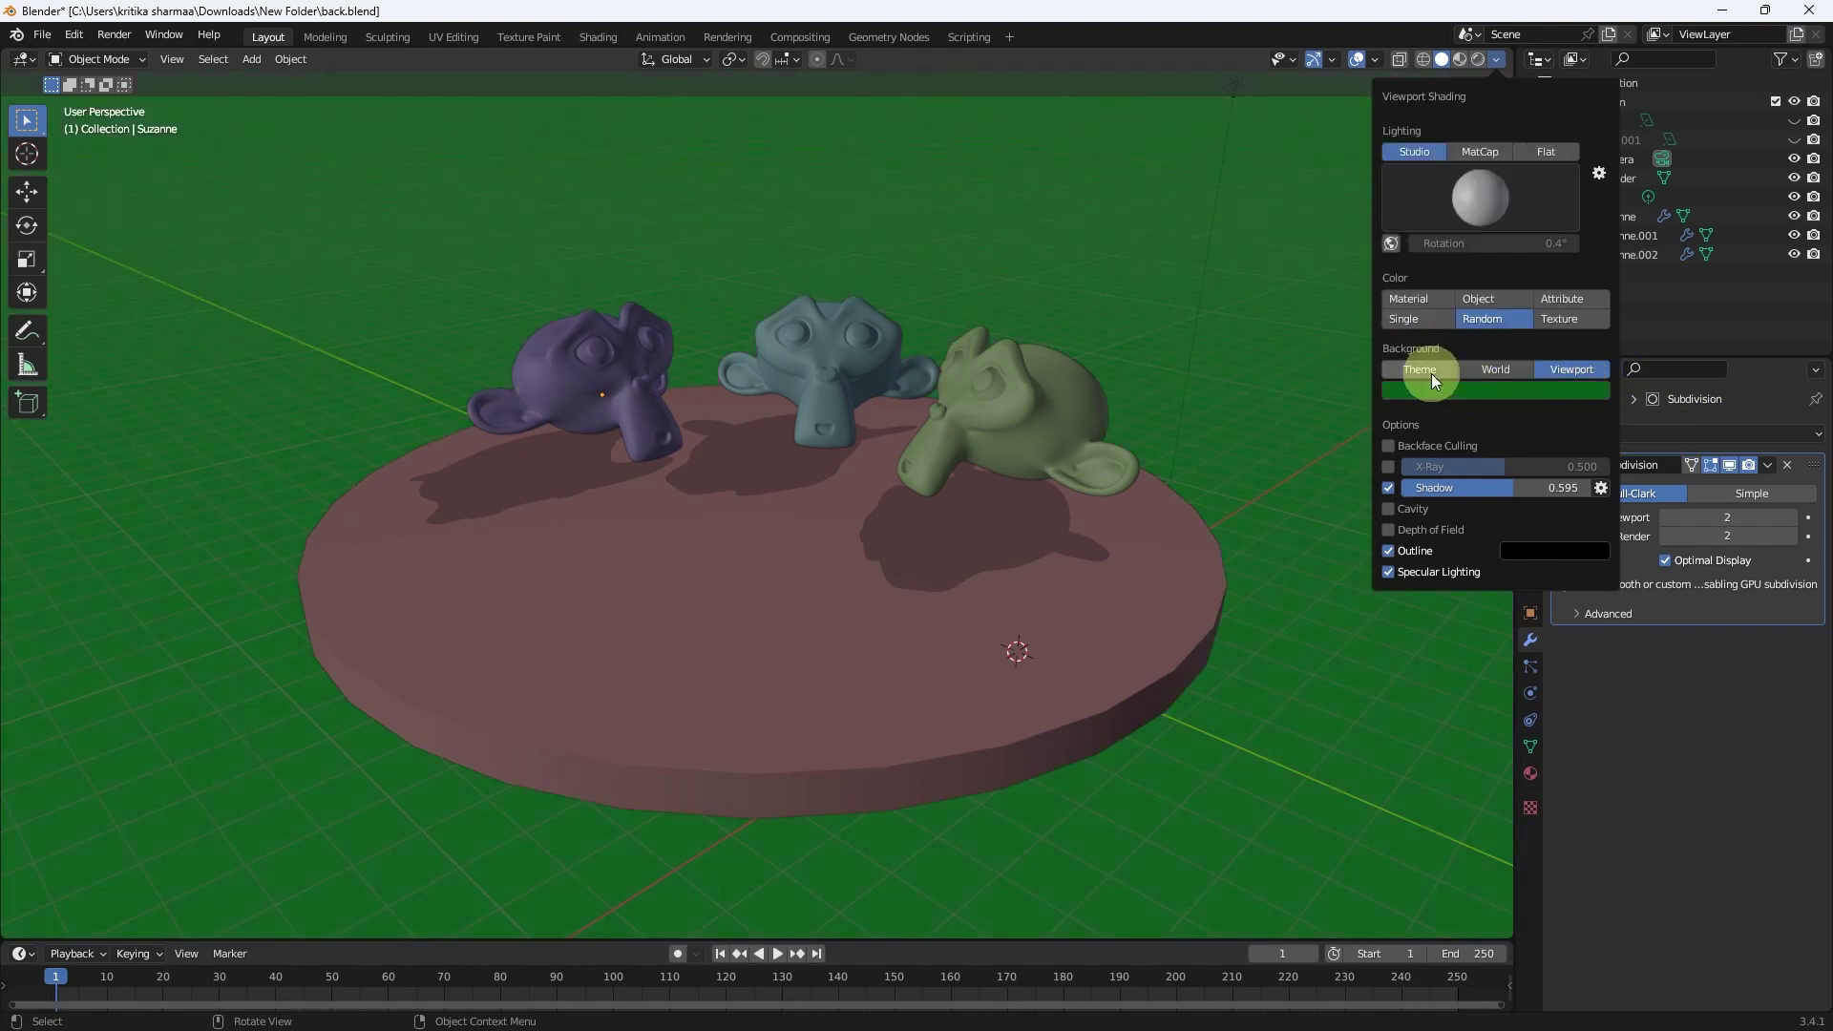
click(1421, 368)
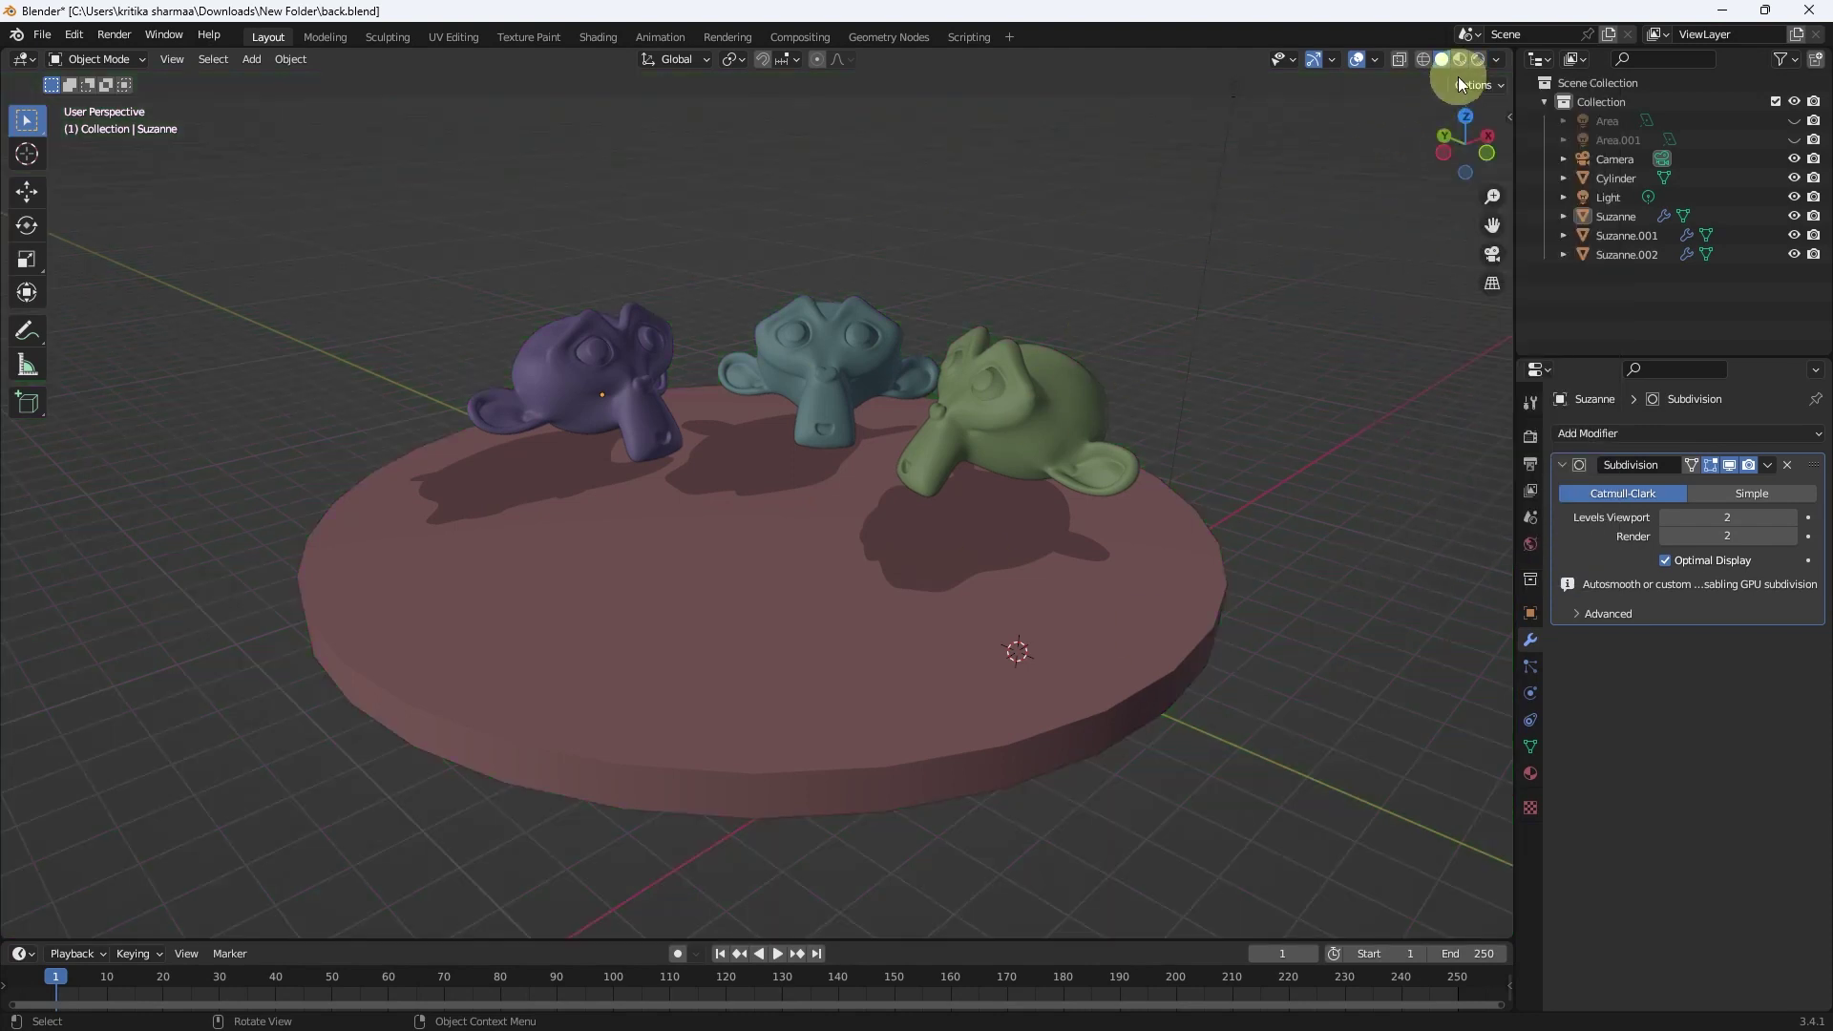
click(1497, 64)
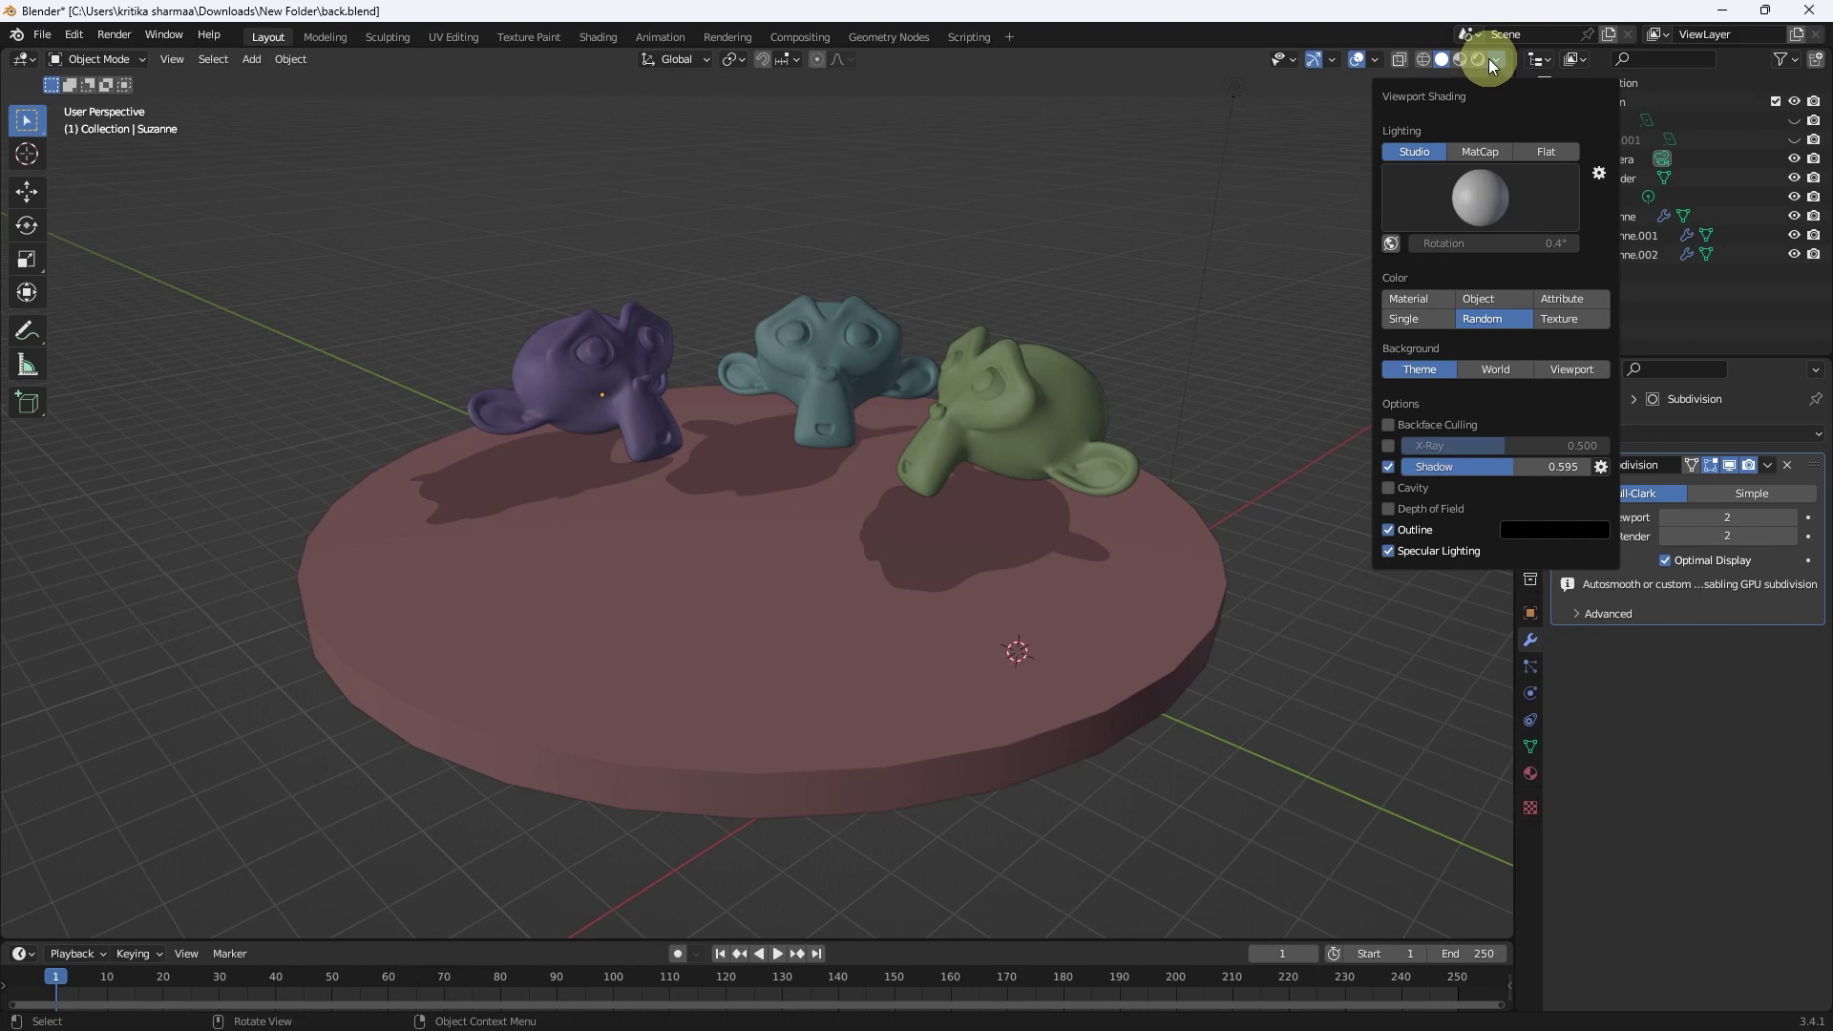
click(1488, 58)
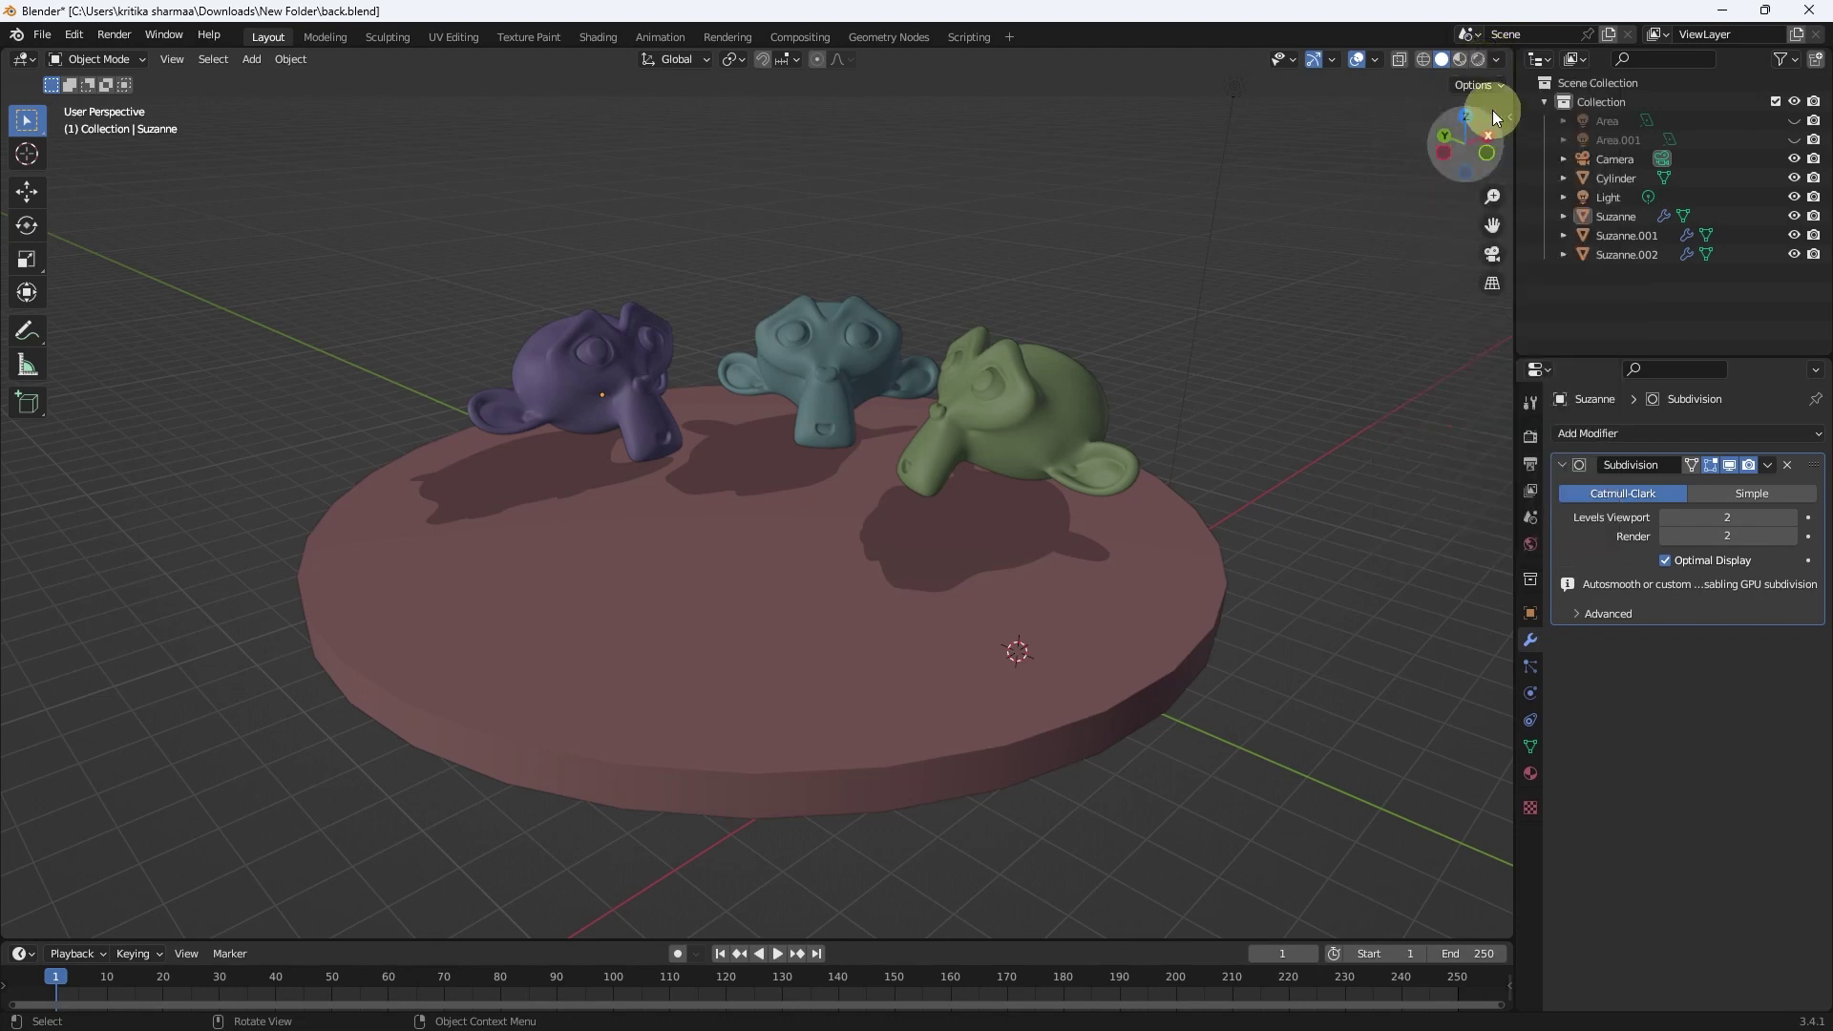
click(1496, 61)
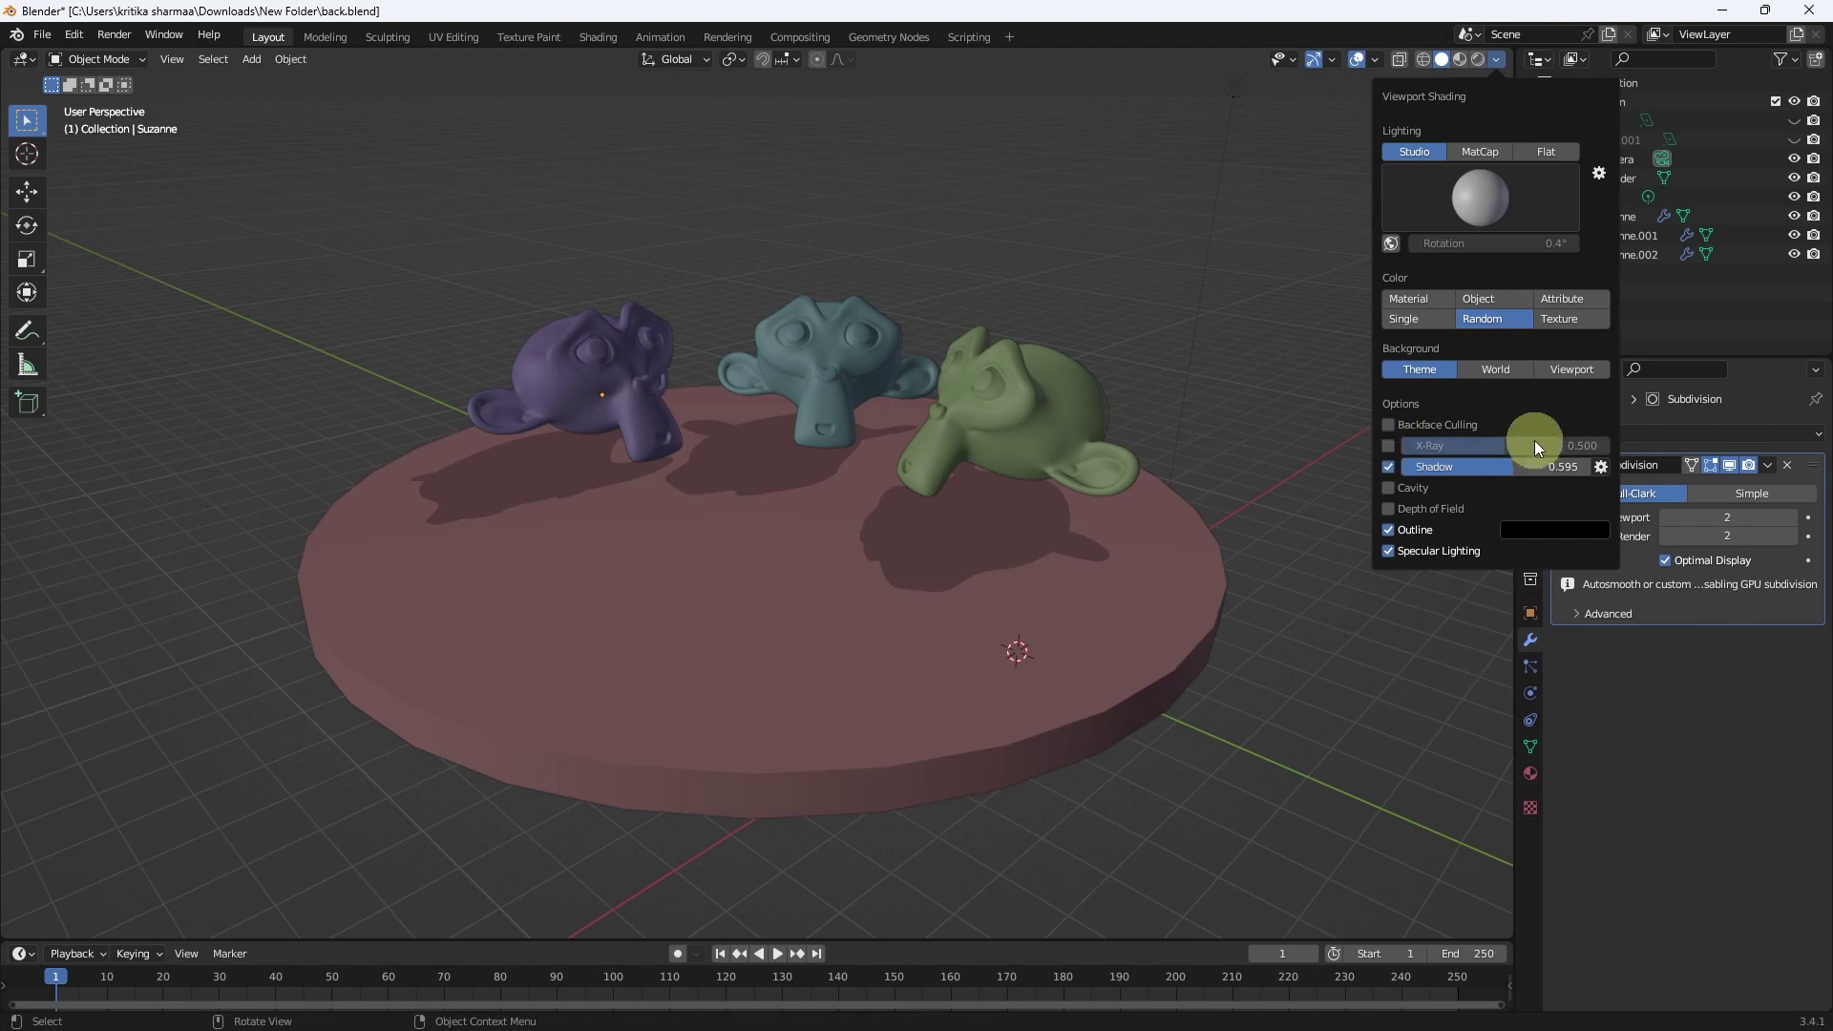
click(1390, 446)
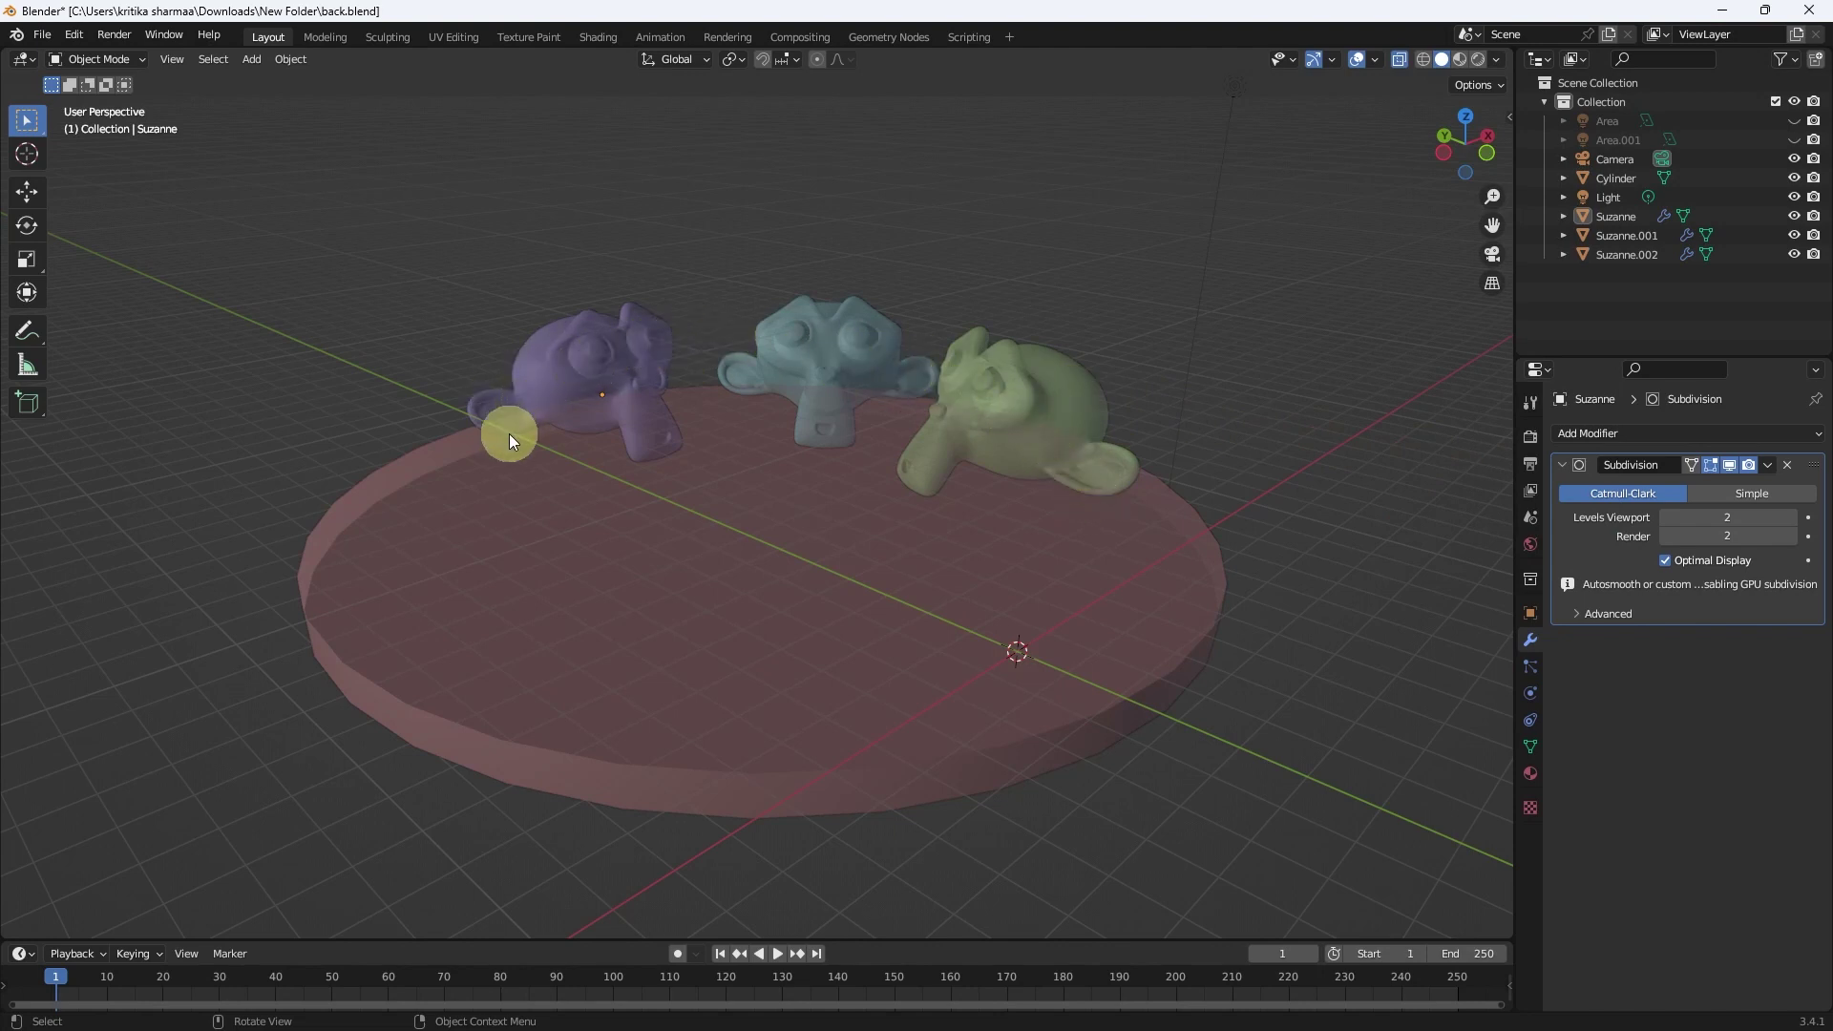
mouse_move(1263, 457)
middle_down()
mouse_move(1247, 398)
mouse_move(1276, 424)
mouse_move(1268, 455)
mouse_move(1249, 452)
middle_up()
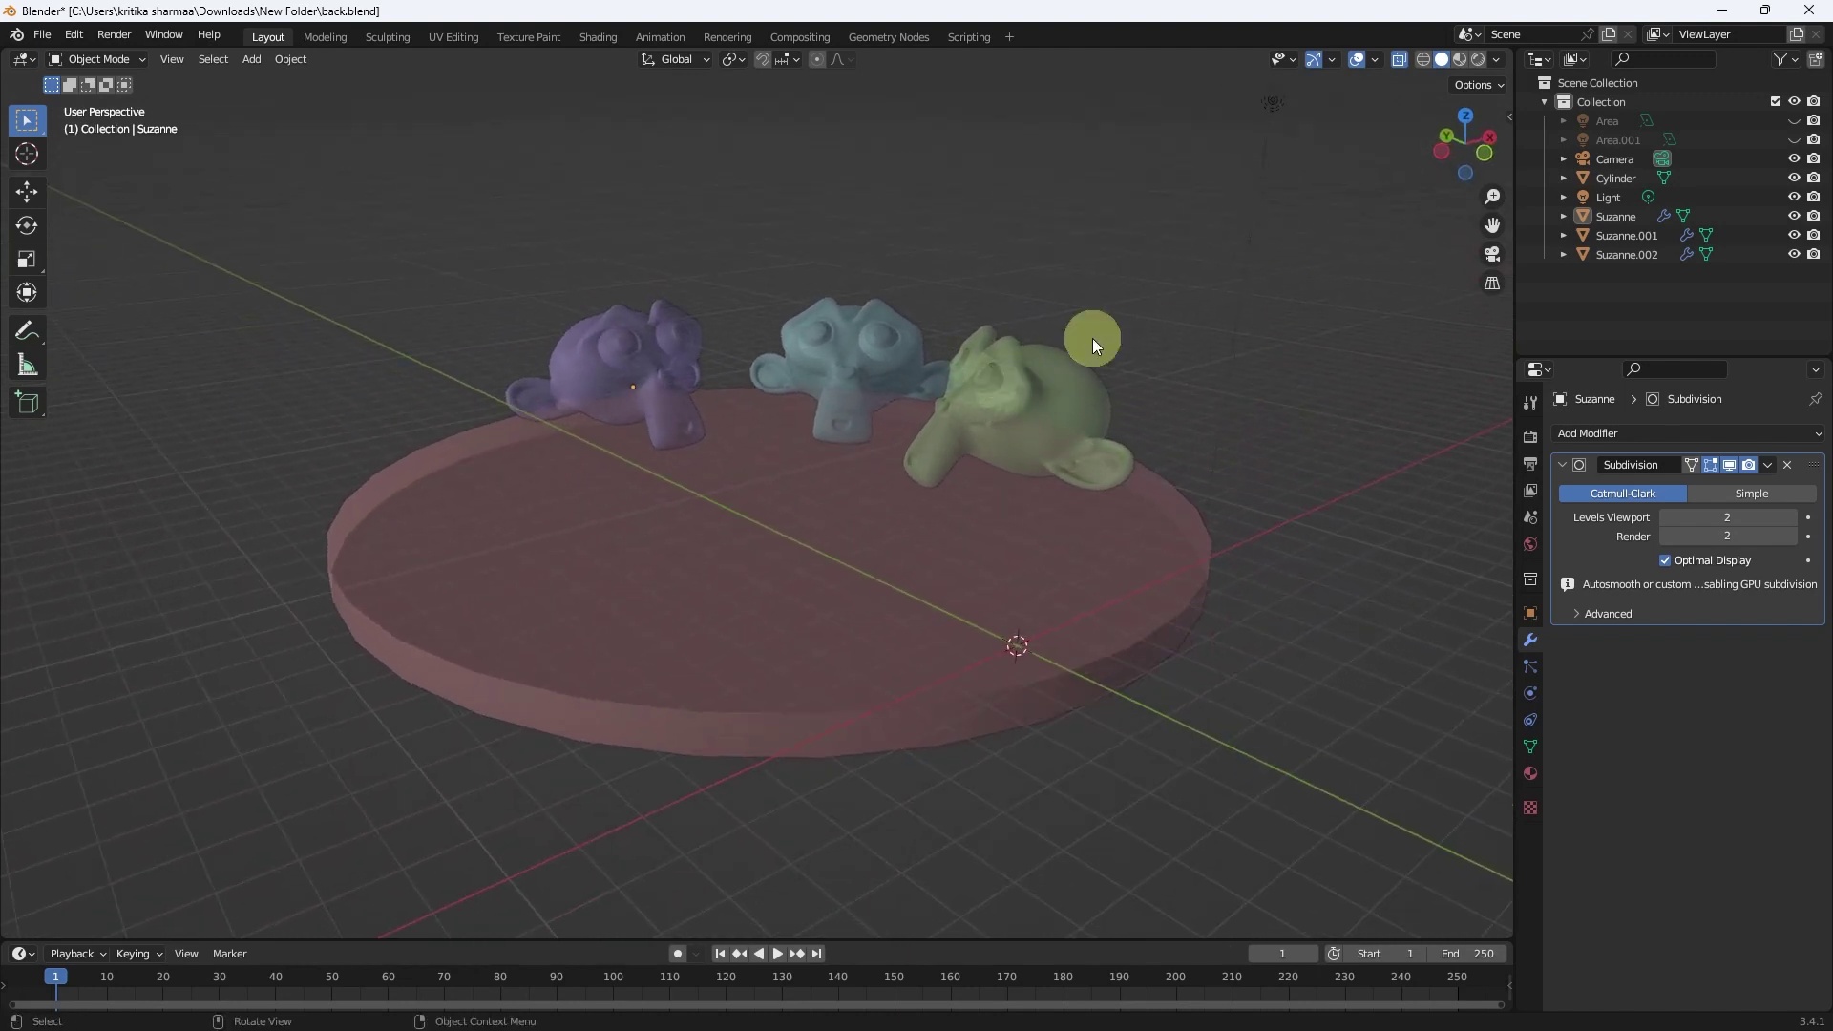
click(1497, 59)
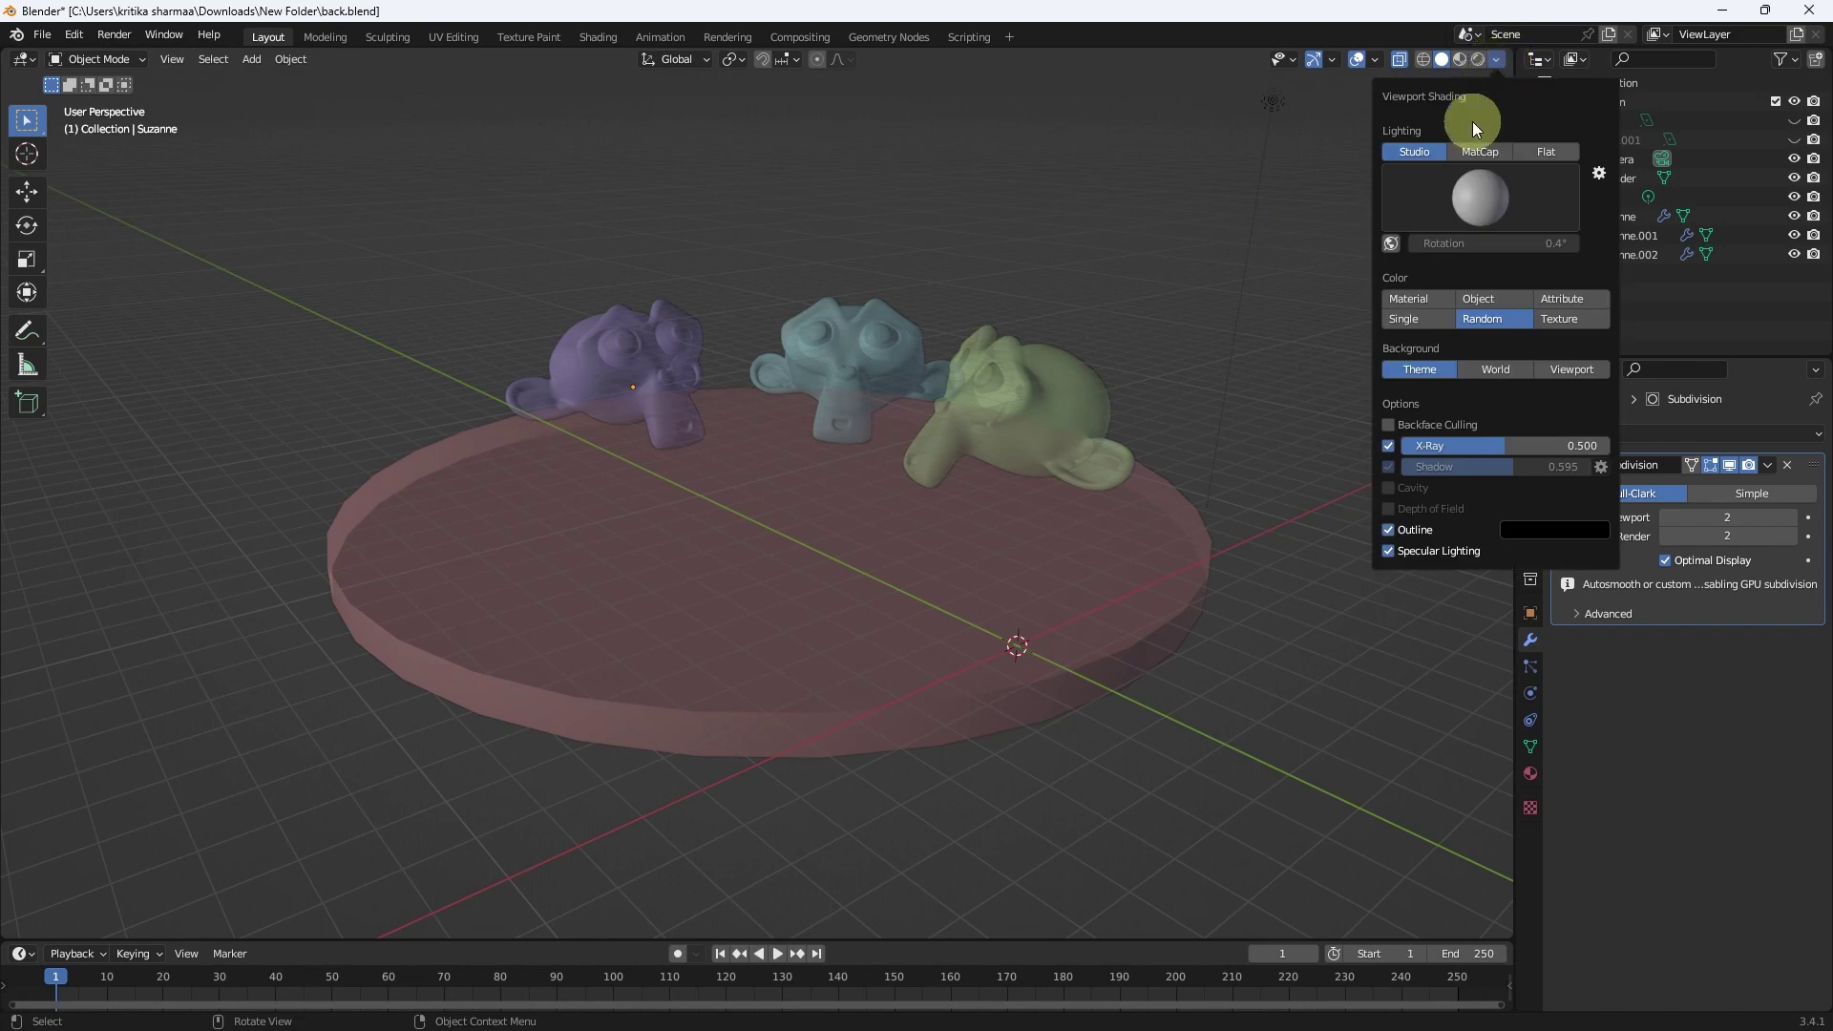
click(1389, 446)
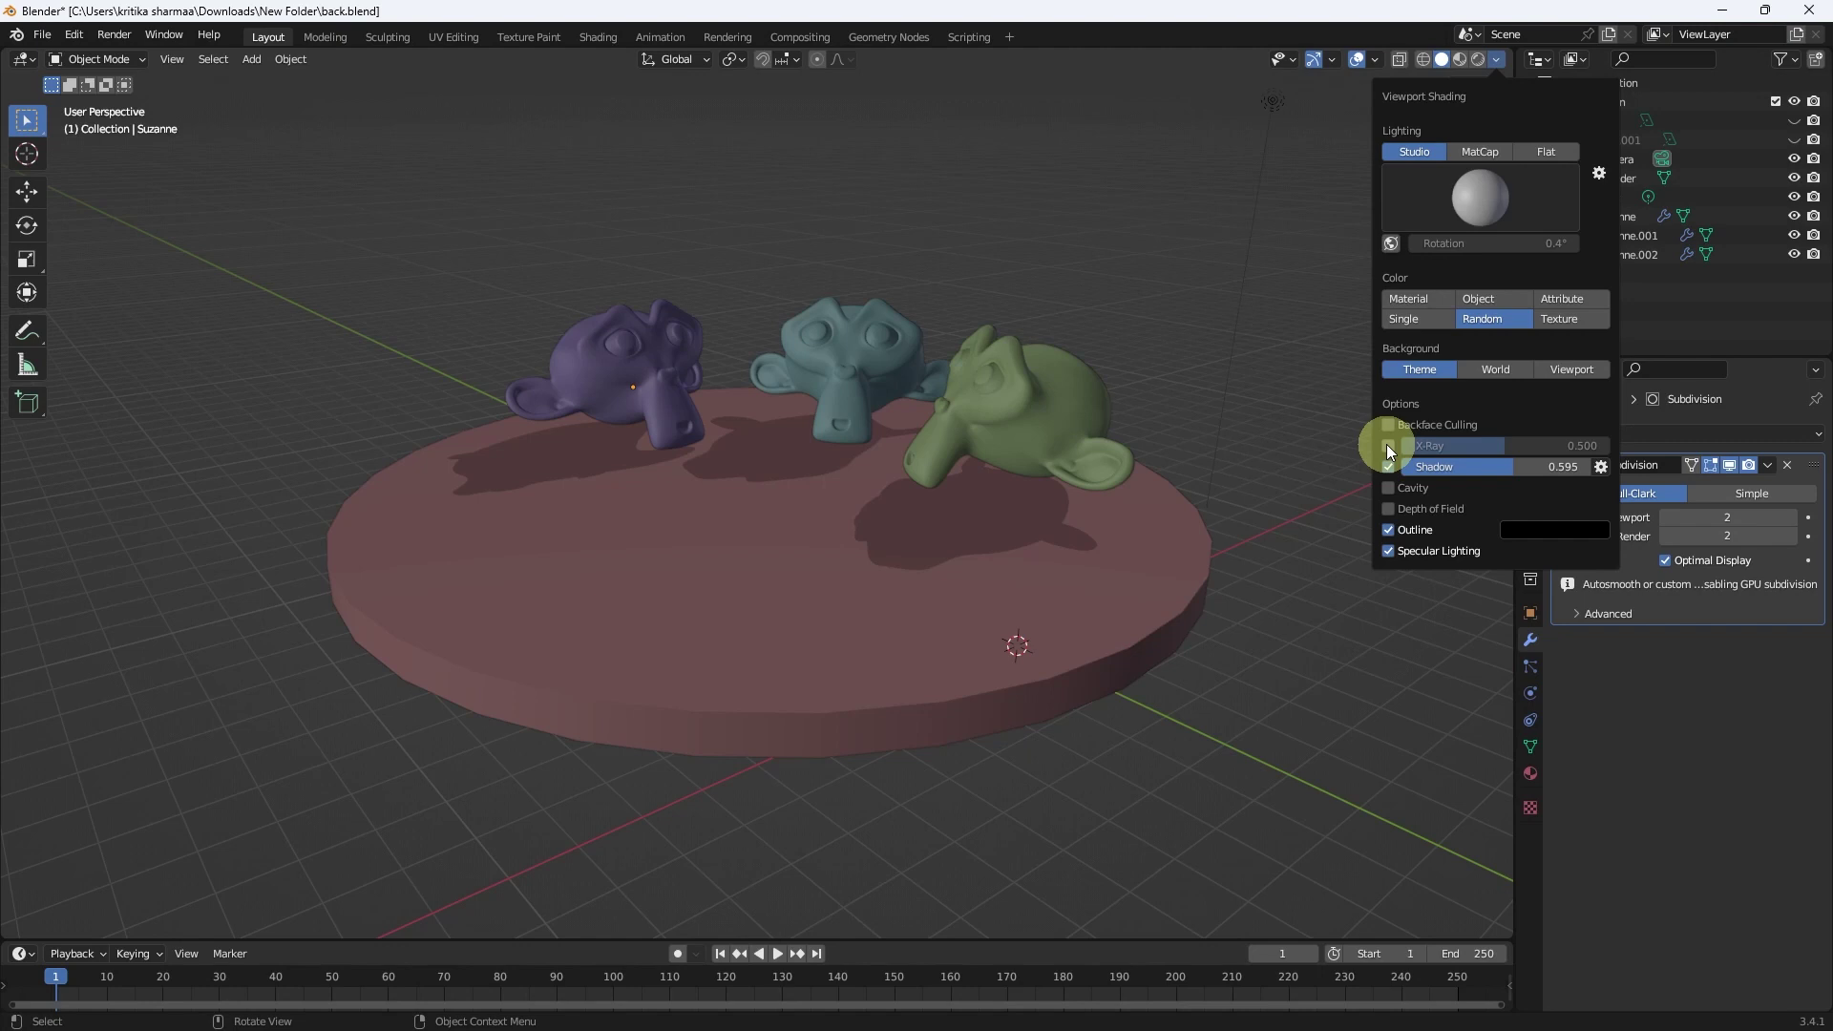
click(1389, 445)
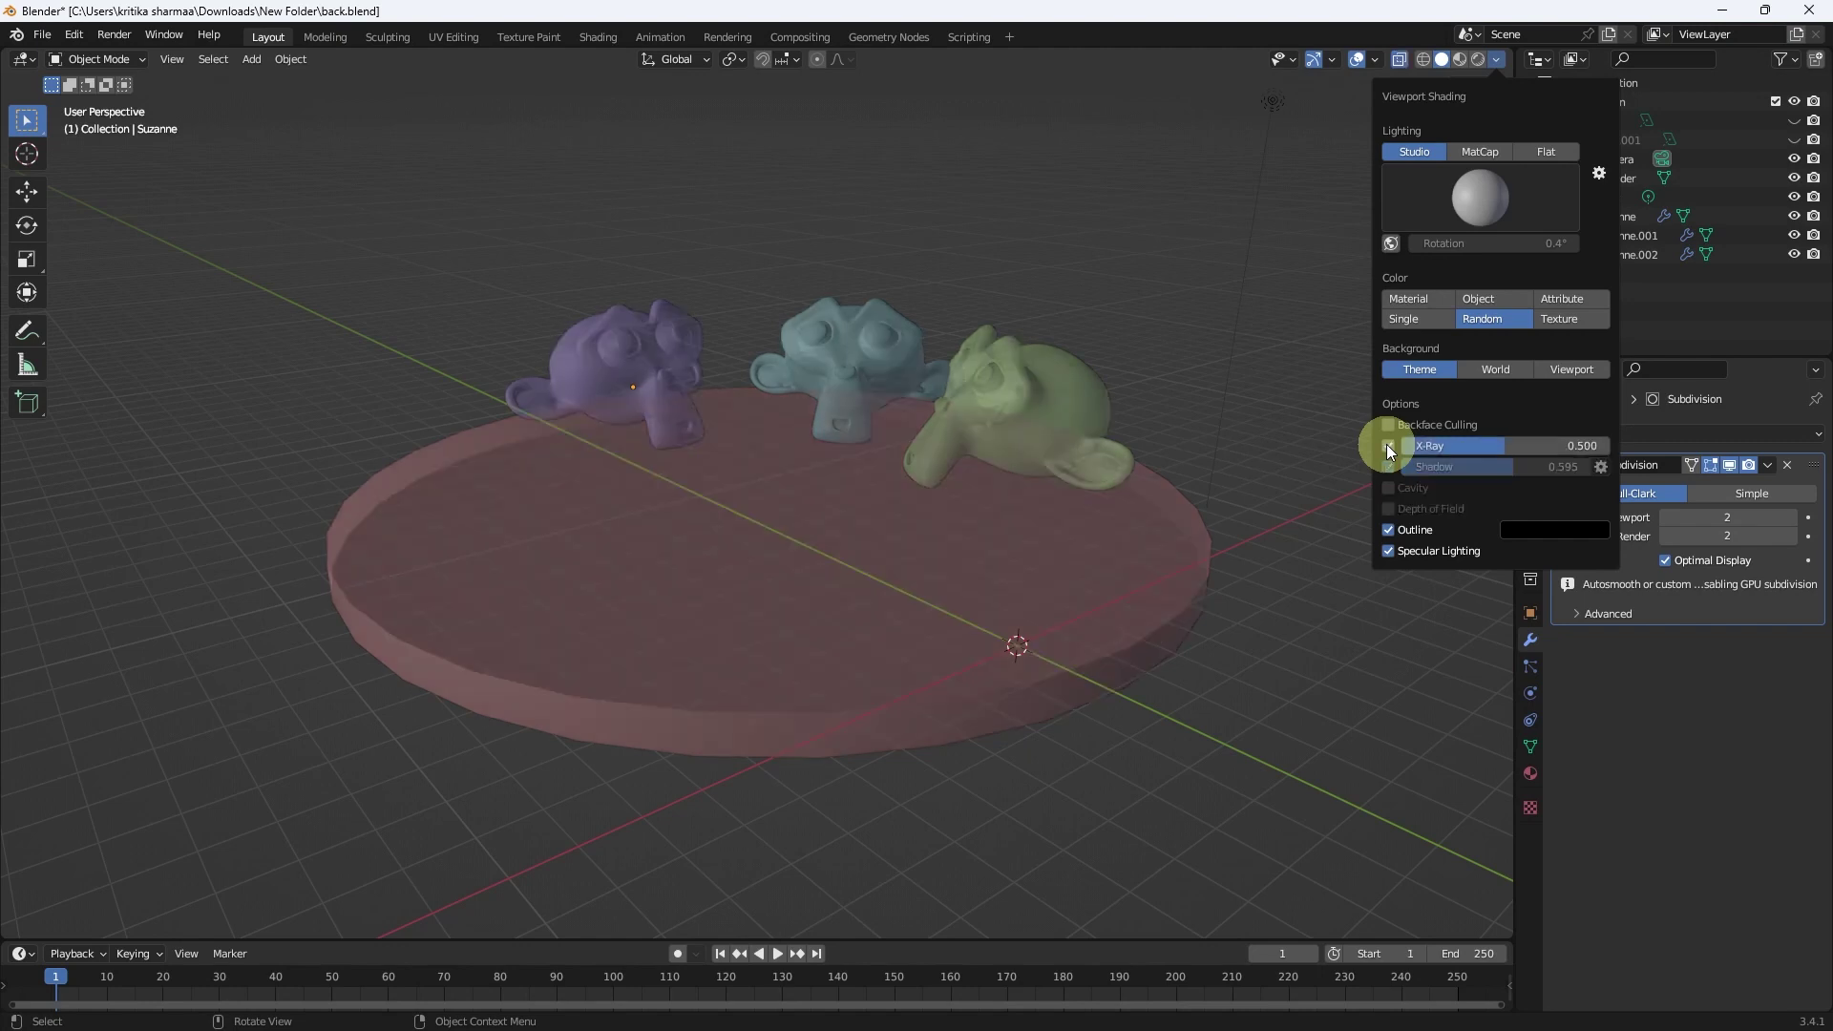
- Orbit around the randomly coloured monkeys and disc to a low side-on view
scroll(1047, 446, up, 3)
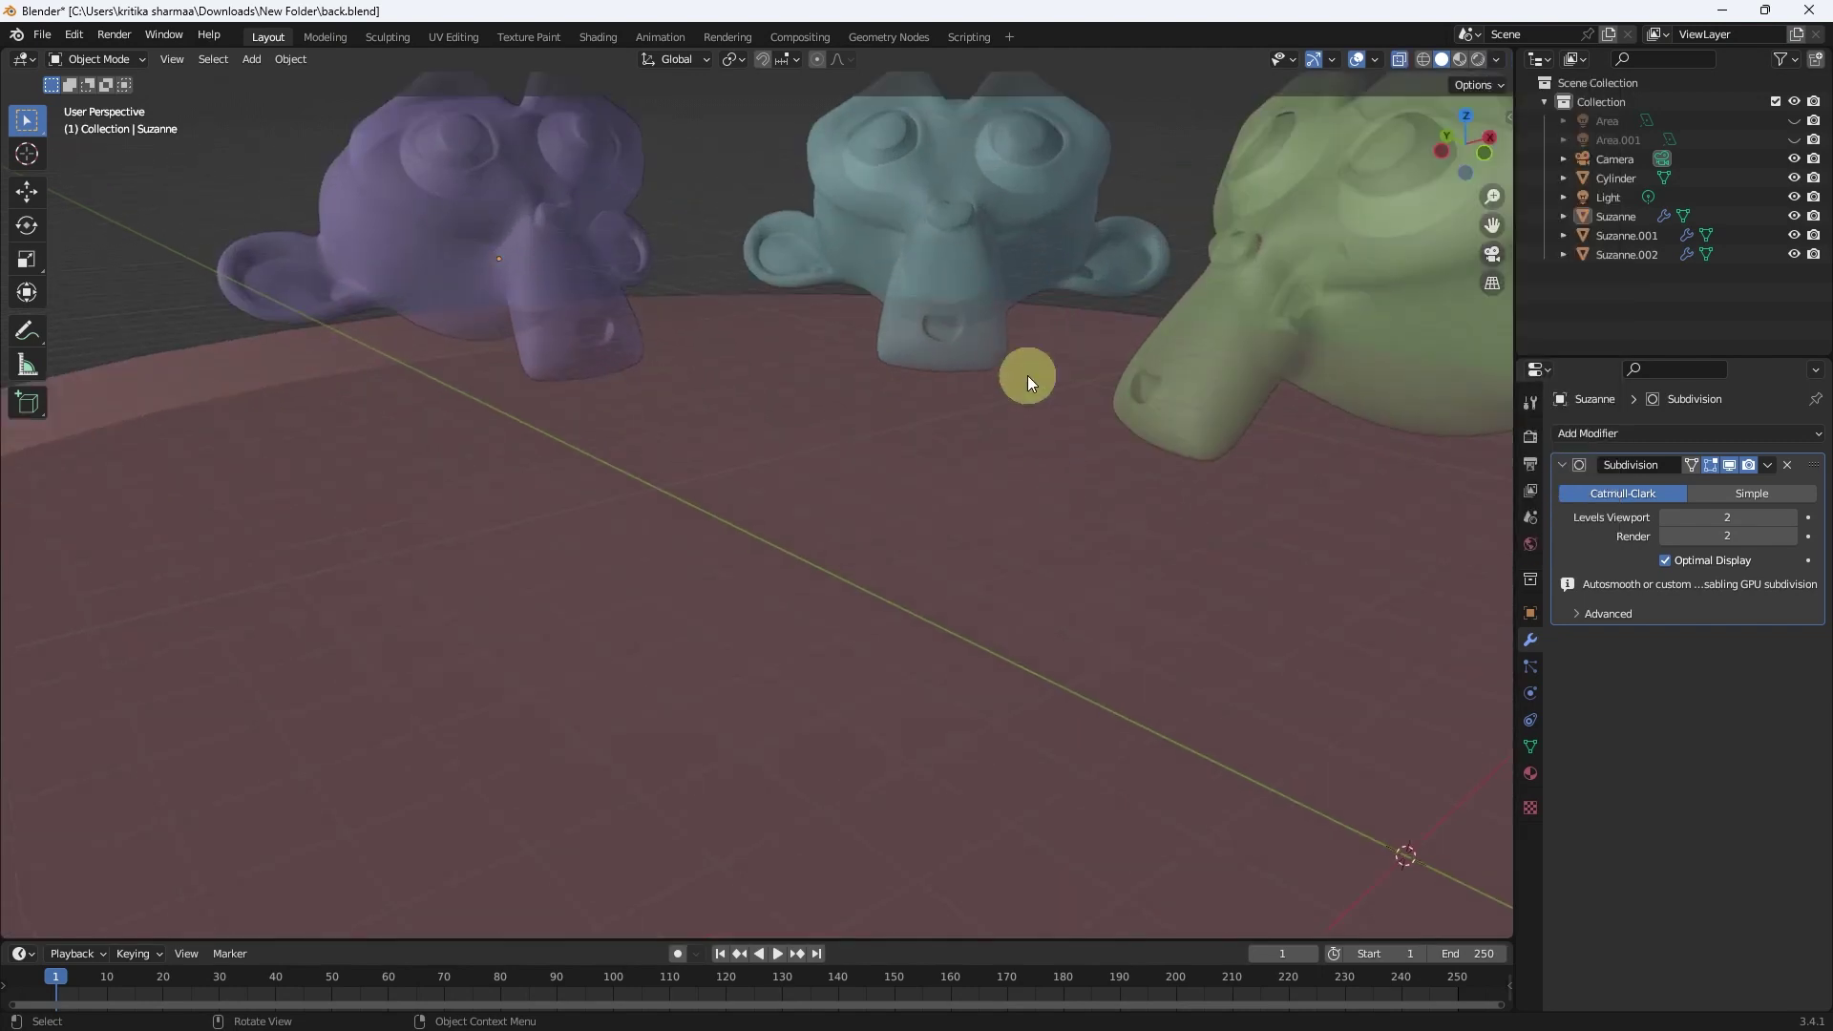
scroll(964, 278, down, 5)
middle_drag(1041, 397, 922, 365)
mouse_move(1089, 412)
middle_down()
mouse_move(1096, 456)
mouse_move(1172, 460)
mouse_move(878, 437)
mouse_move(962, 448)
middle_up()
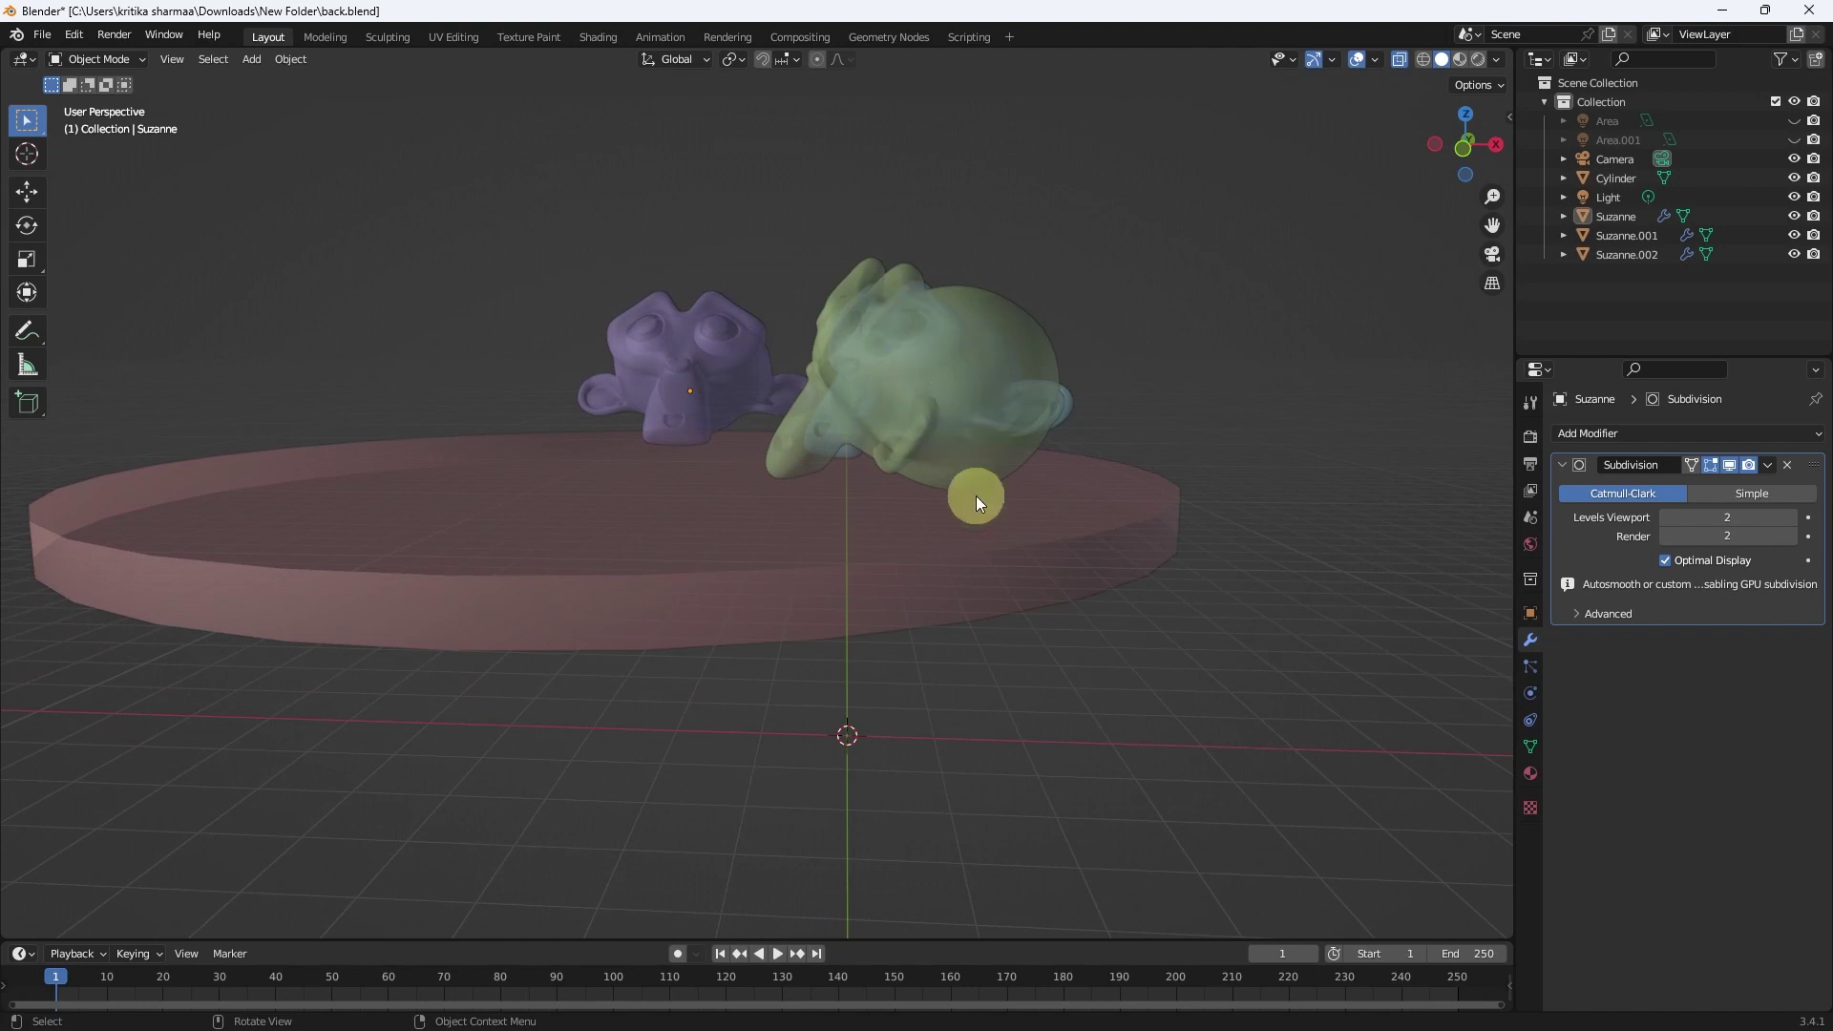
mouse_move(1064, 515)
middle_down()
mouse_move(1141, 520)
mouse_move(1055, 503)
middle_up()
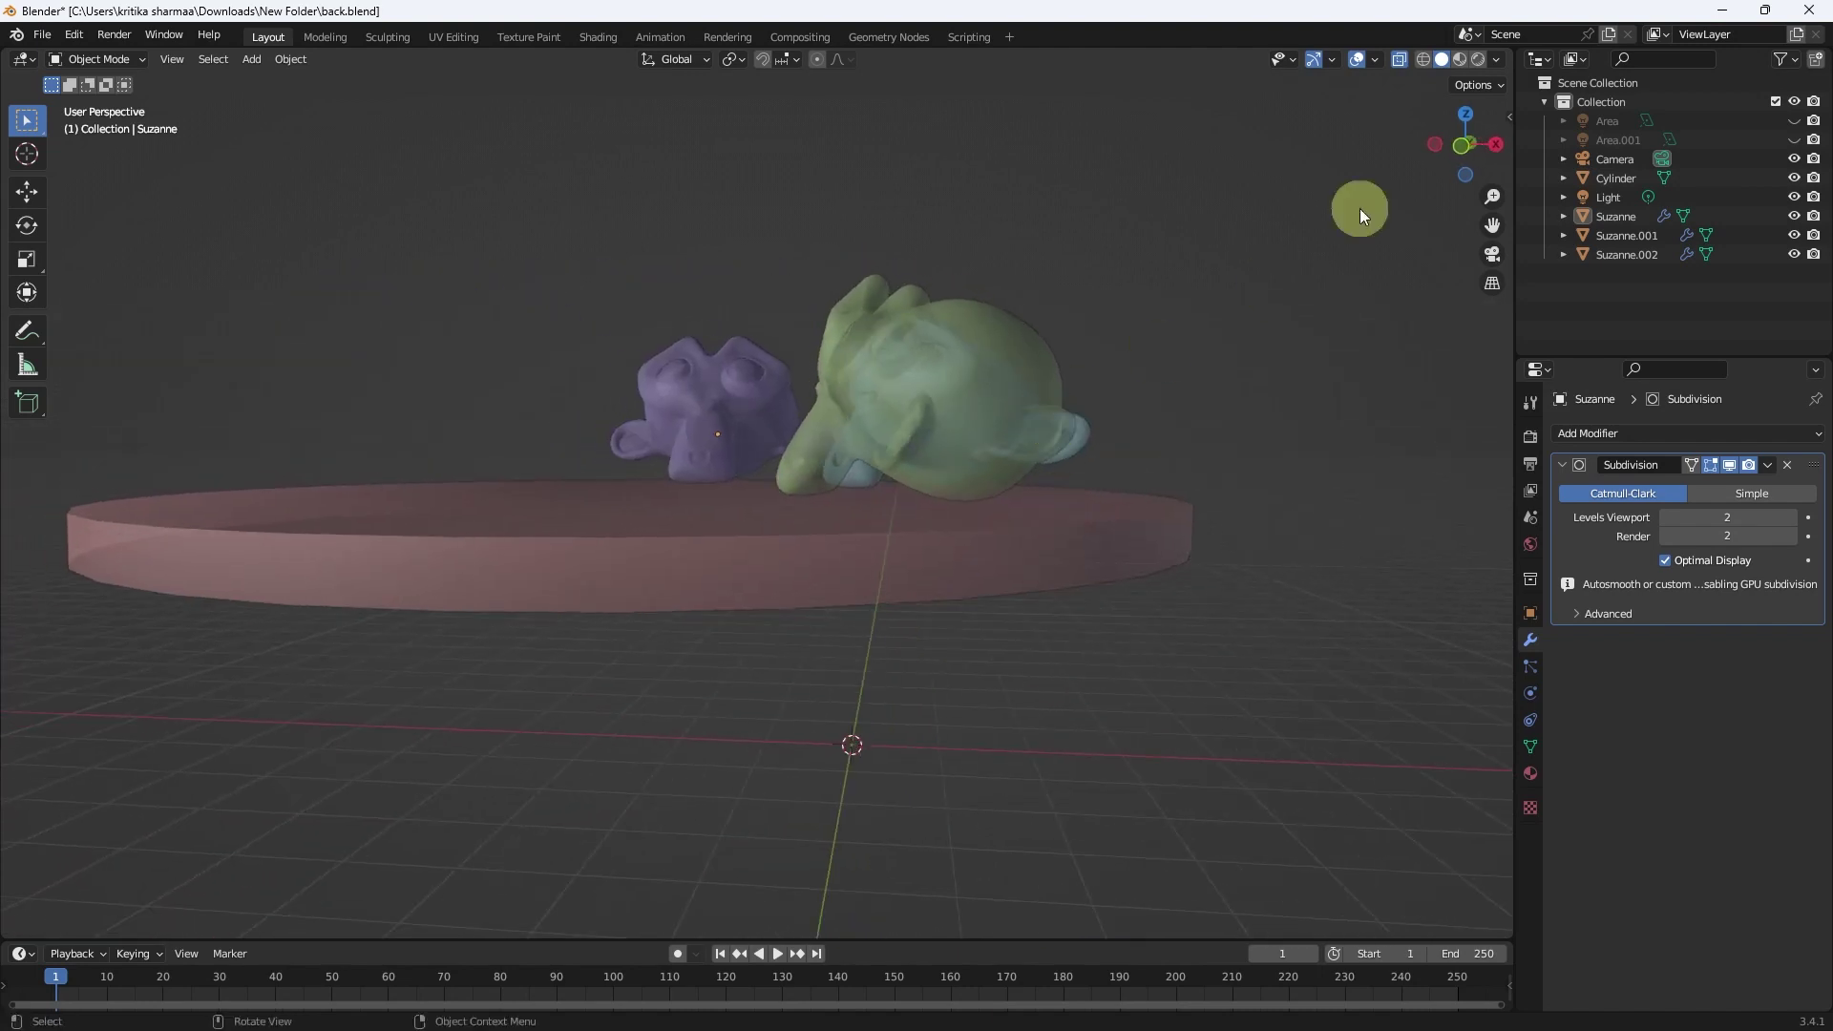
- Uncheck X-Ray so the models turn opaque with cast shadows, then orbit higher
click(1500, 60)
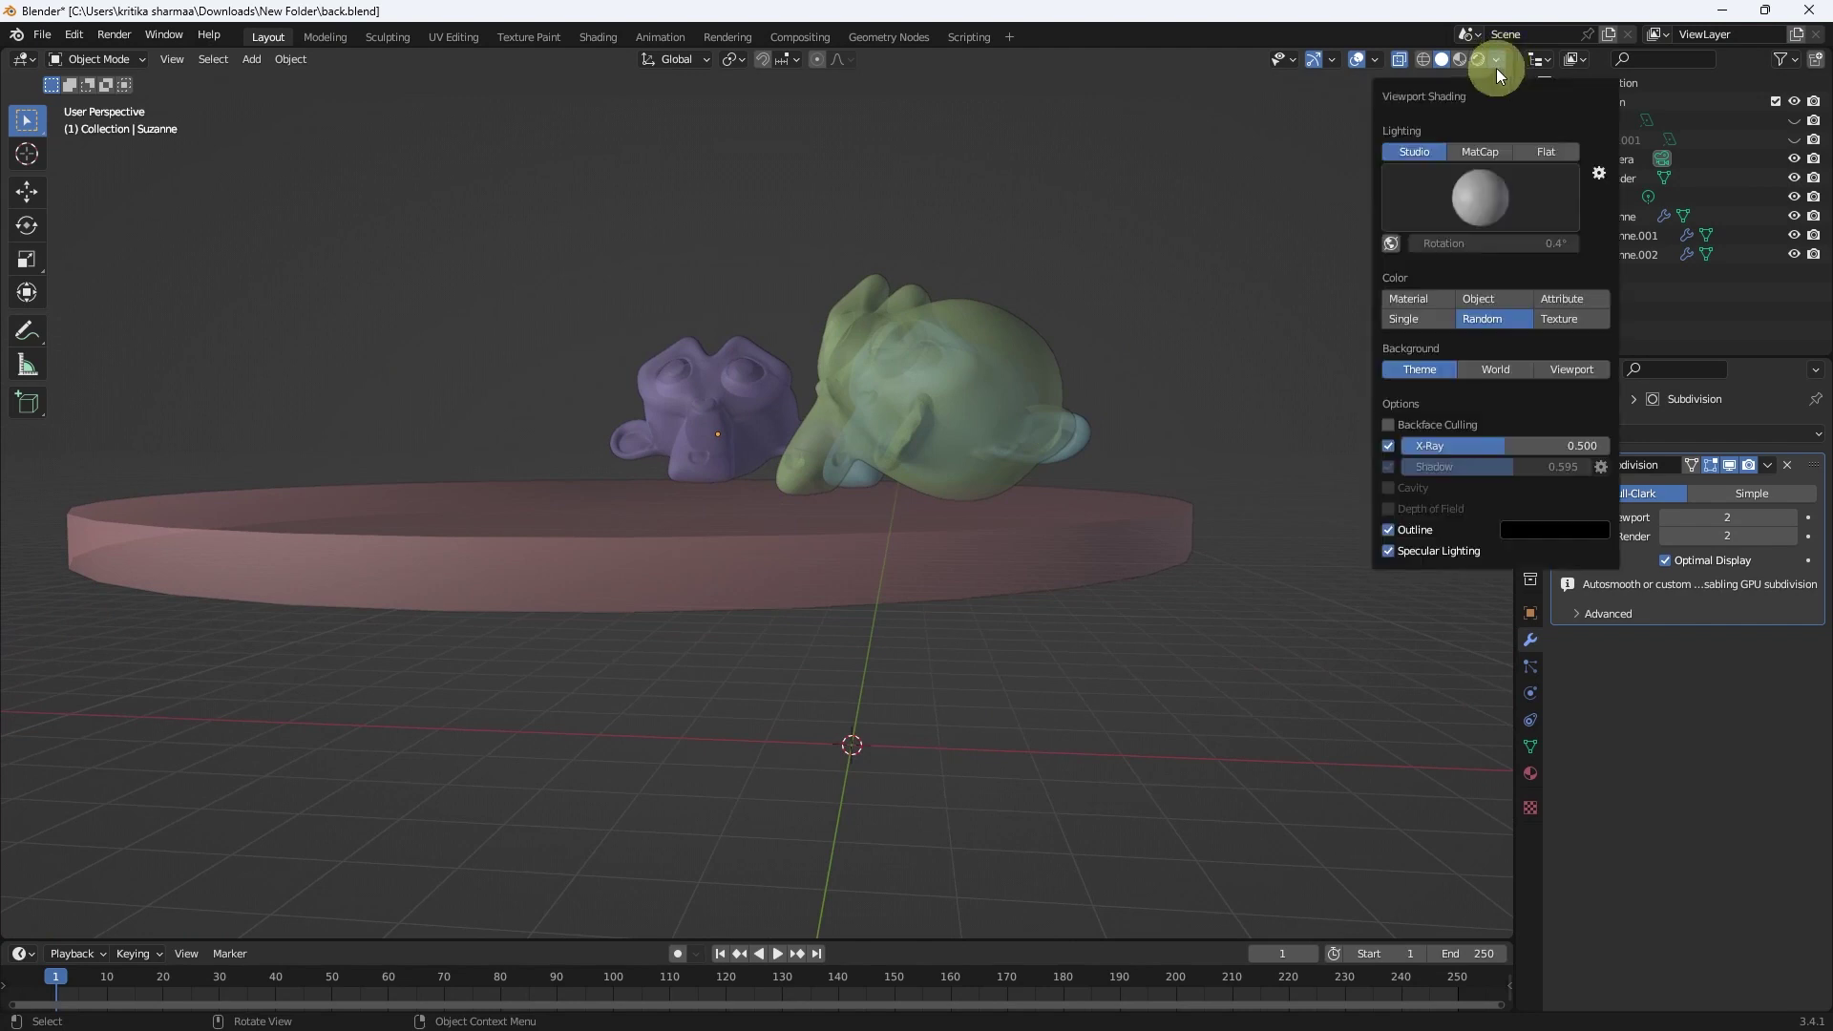
click(1392, 445)
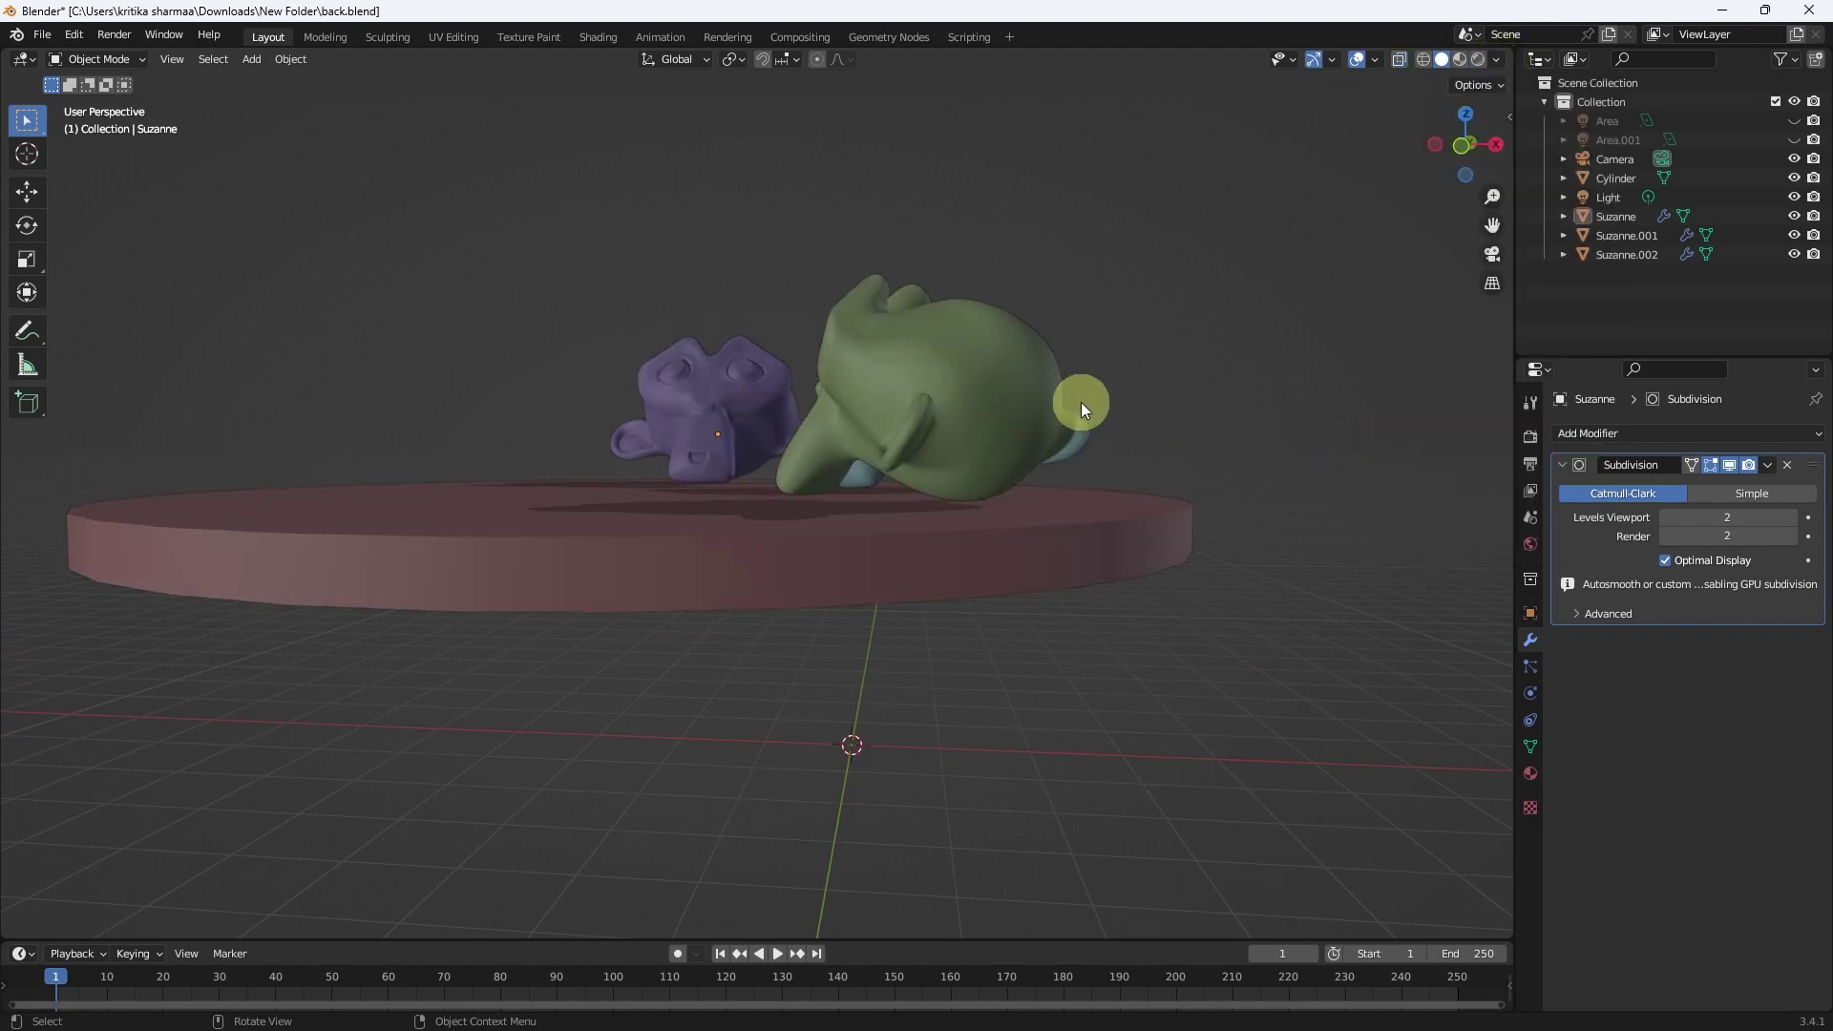
click(1499, 61)
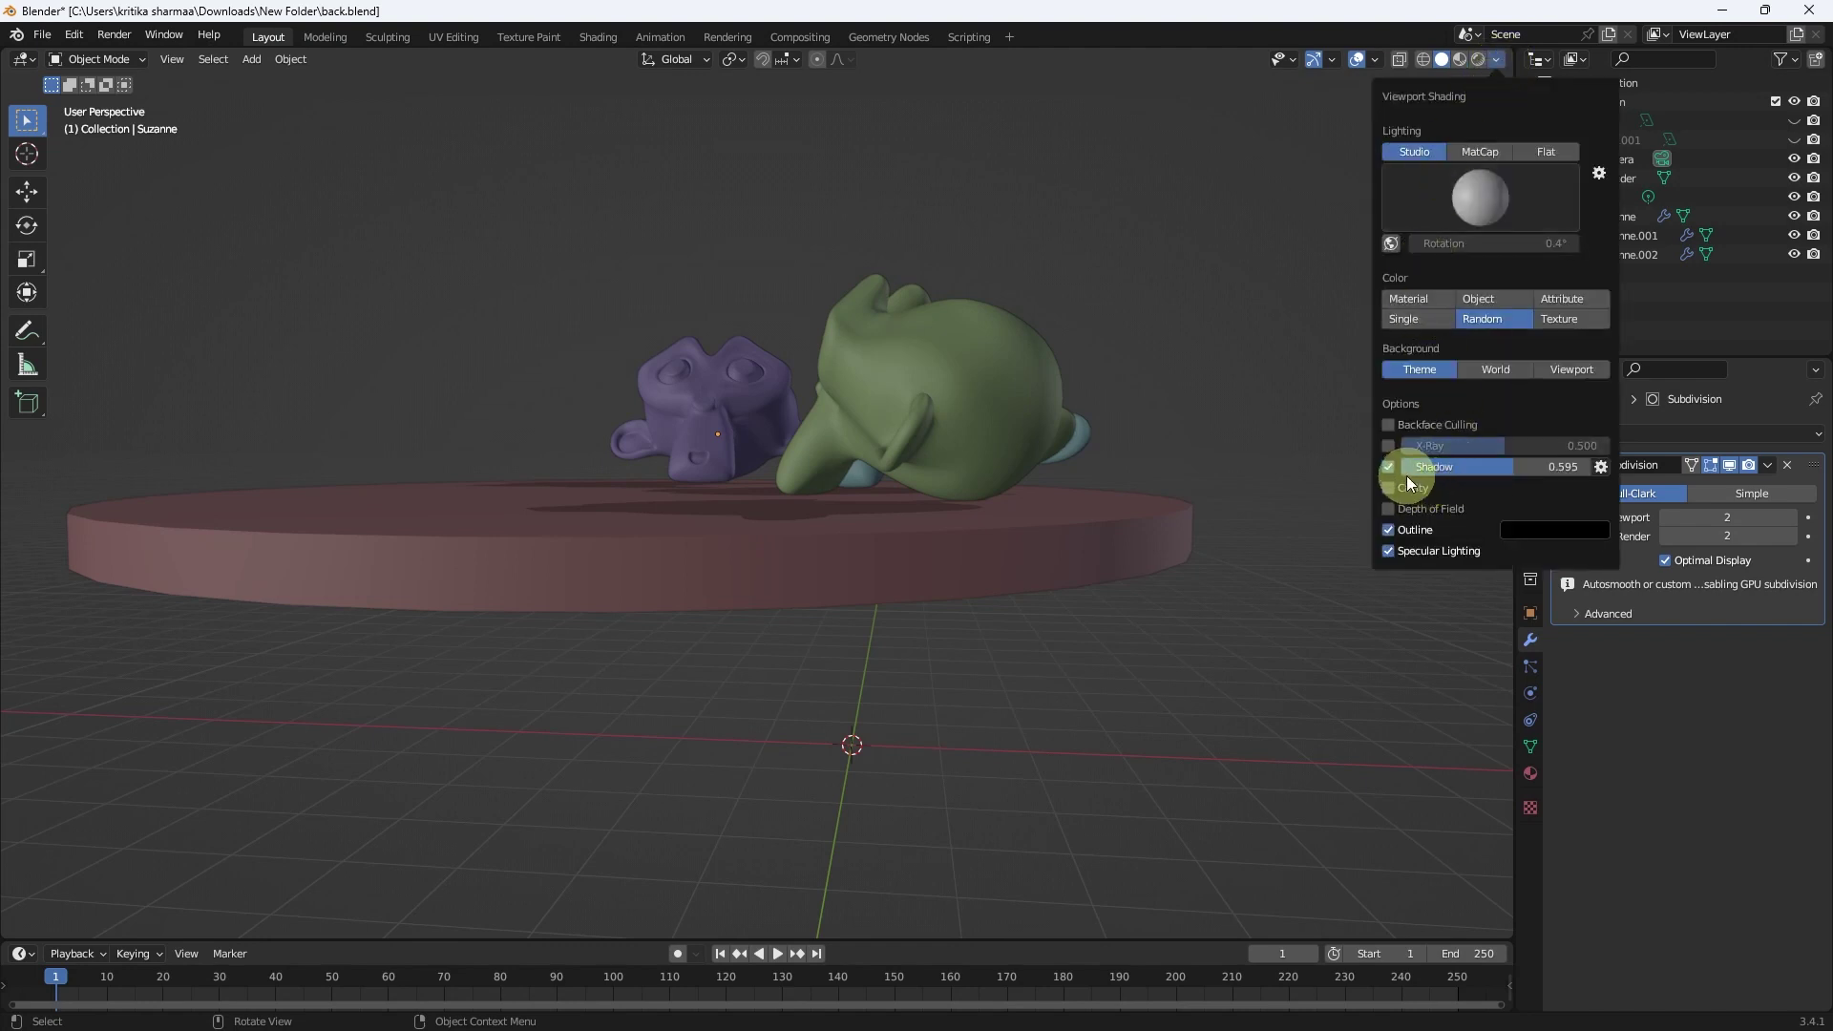
scroll(856, 536, down, 2)
mouse_move(855, 536)
middle_down()
mouse_move(898, 587)
mouse_move(747, 500)
middle_up()
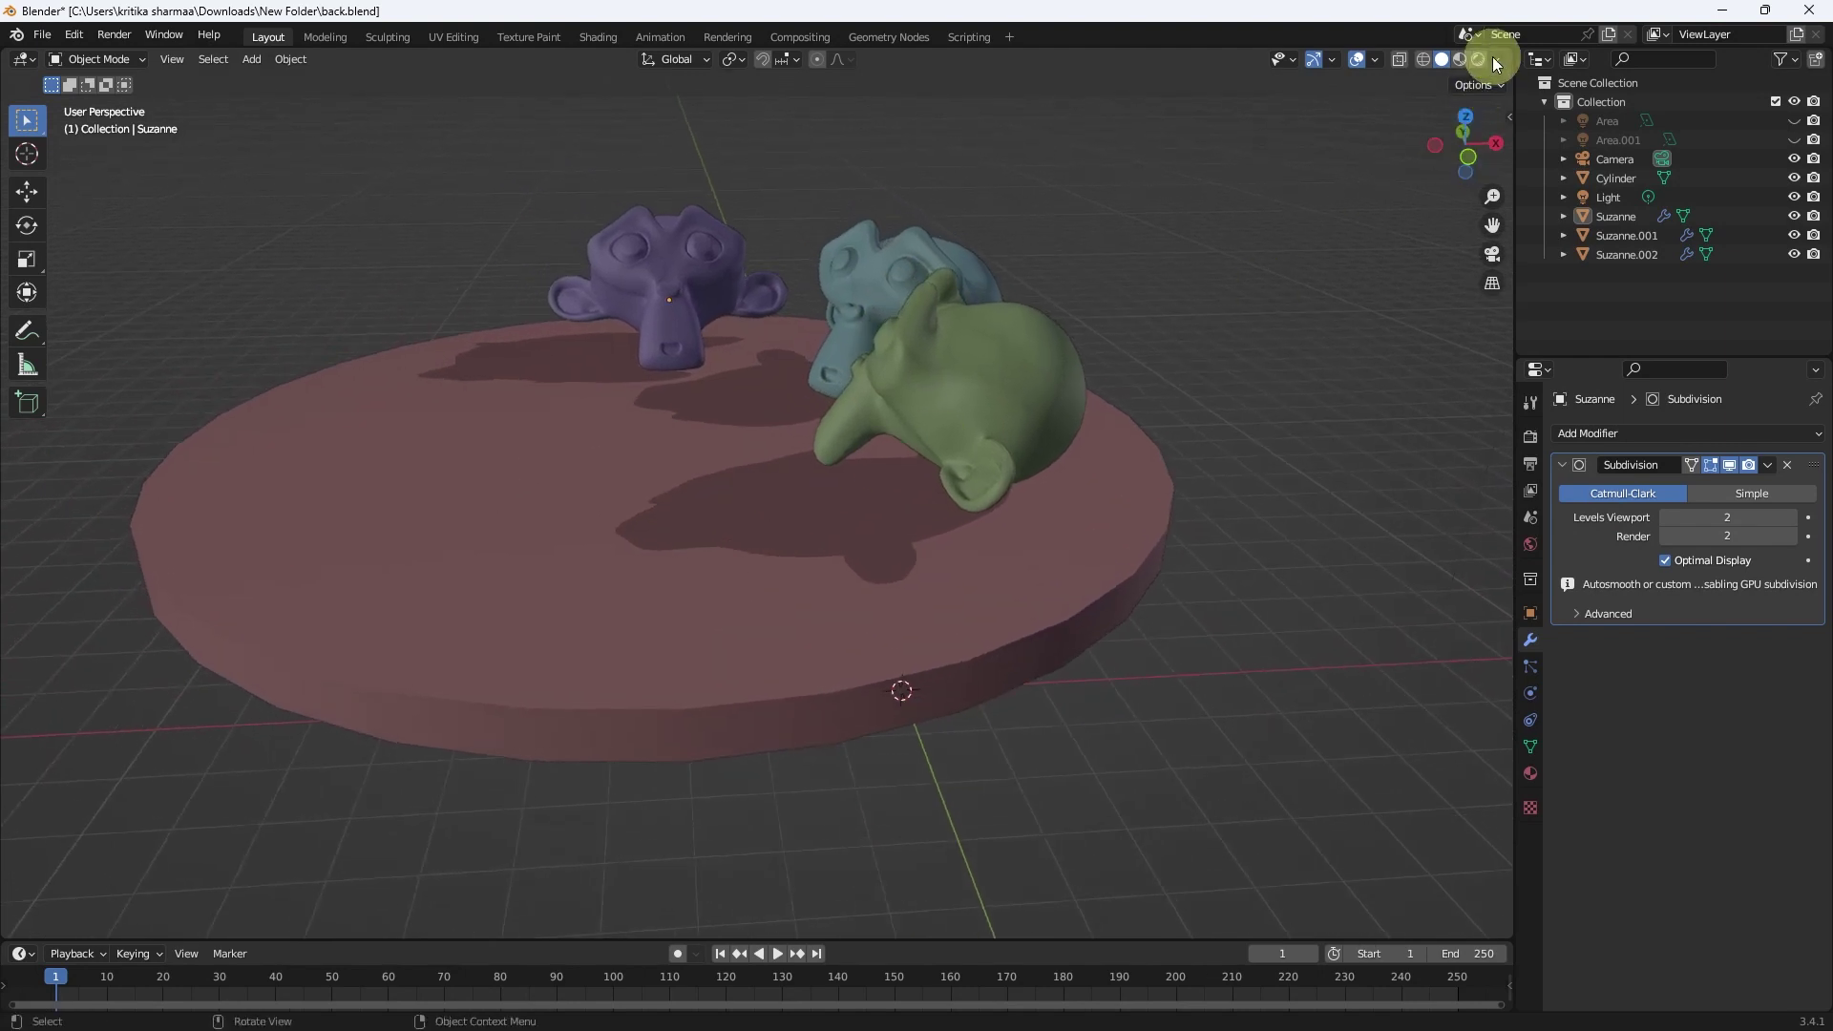
click(1498, 63)
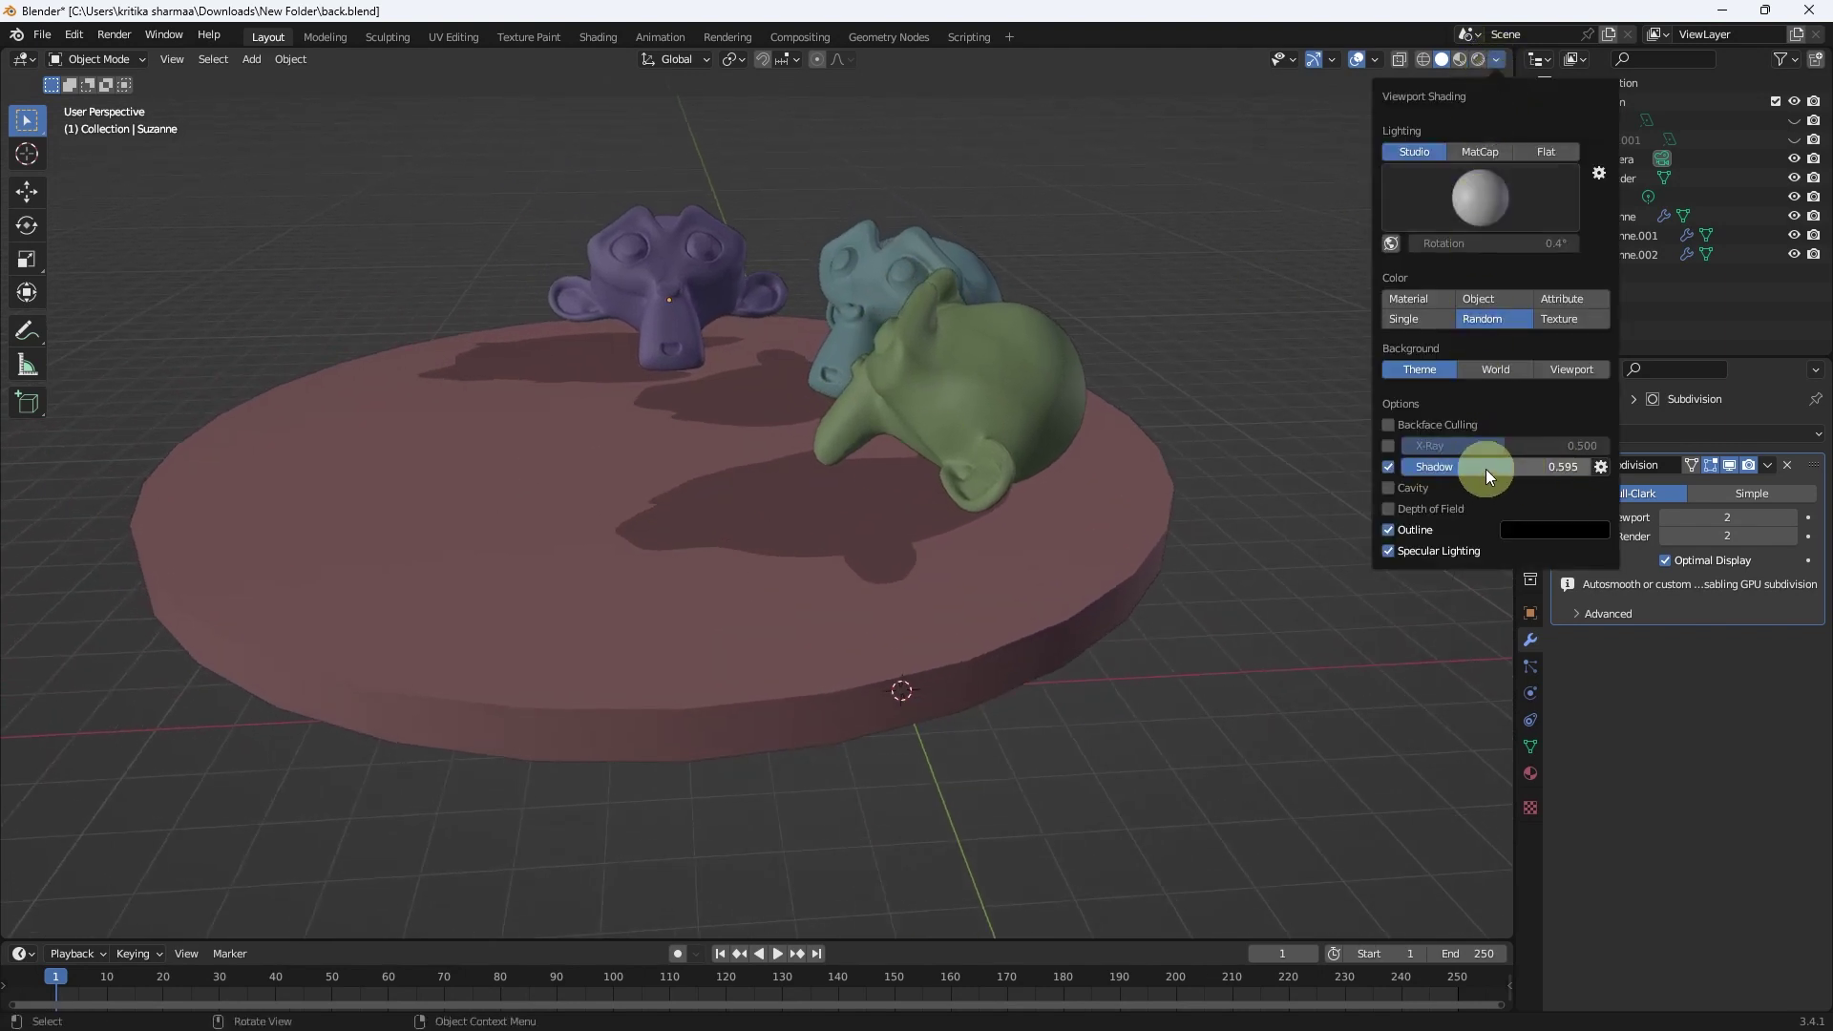
- Raise the Solid-view Shadow to 0.740 and rotate the shadow light direction to move the monkeys' shadows
mouse_move(1472, 465)
mouse_down()
mouse_move(1532, 466)
mouse_move(1515, 465)
mouse_up()
click(1601, 469)
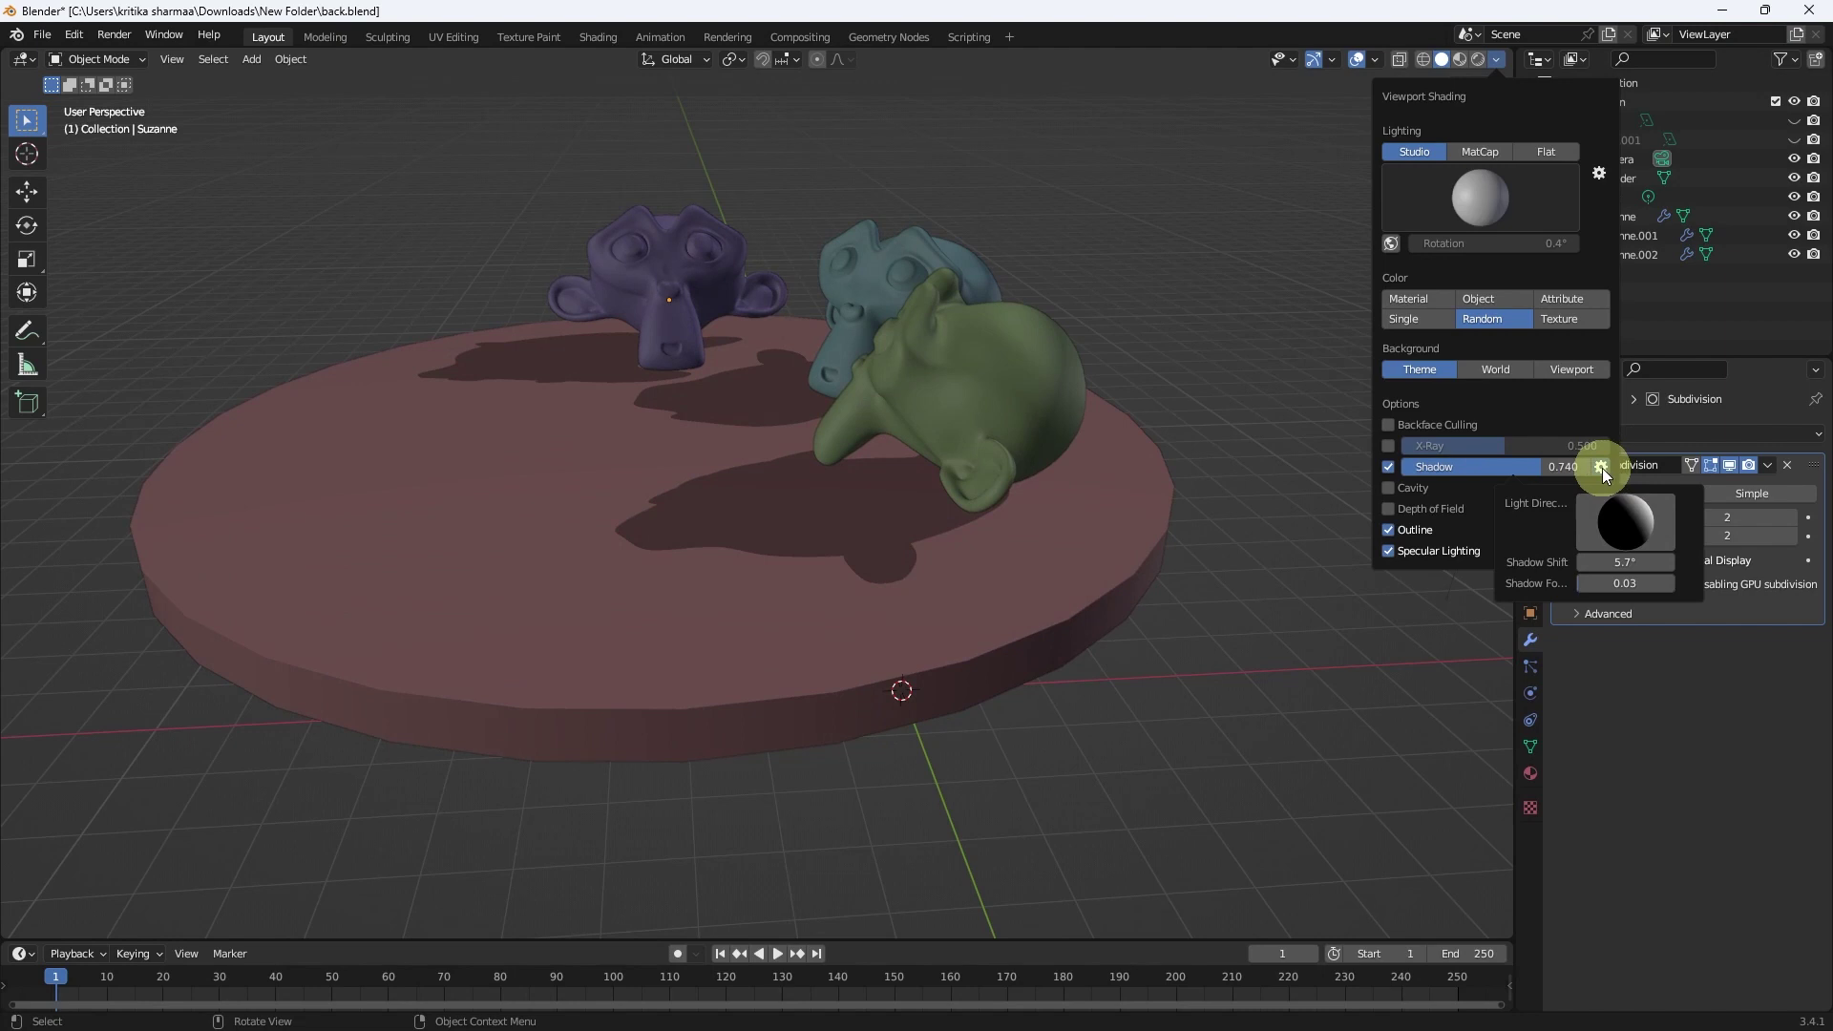
click(1615, 521)
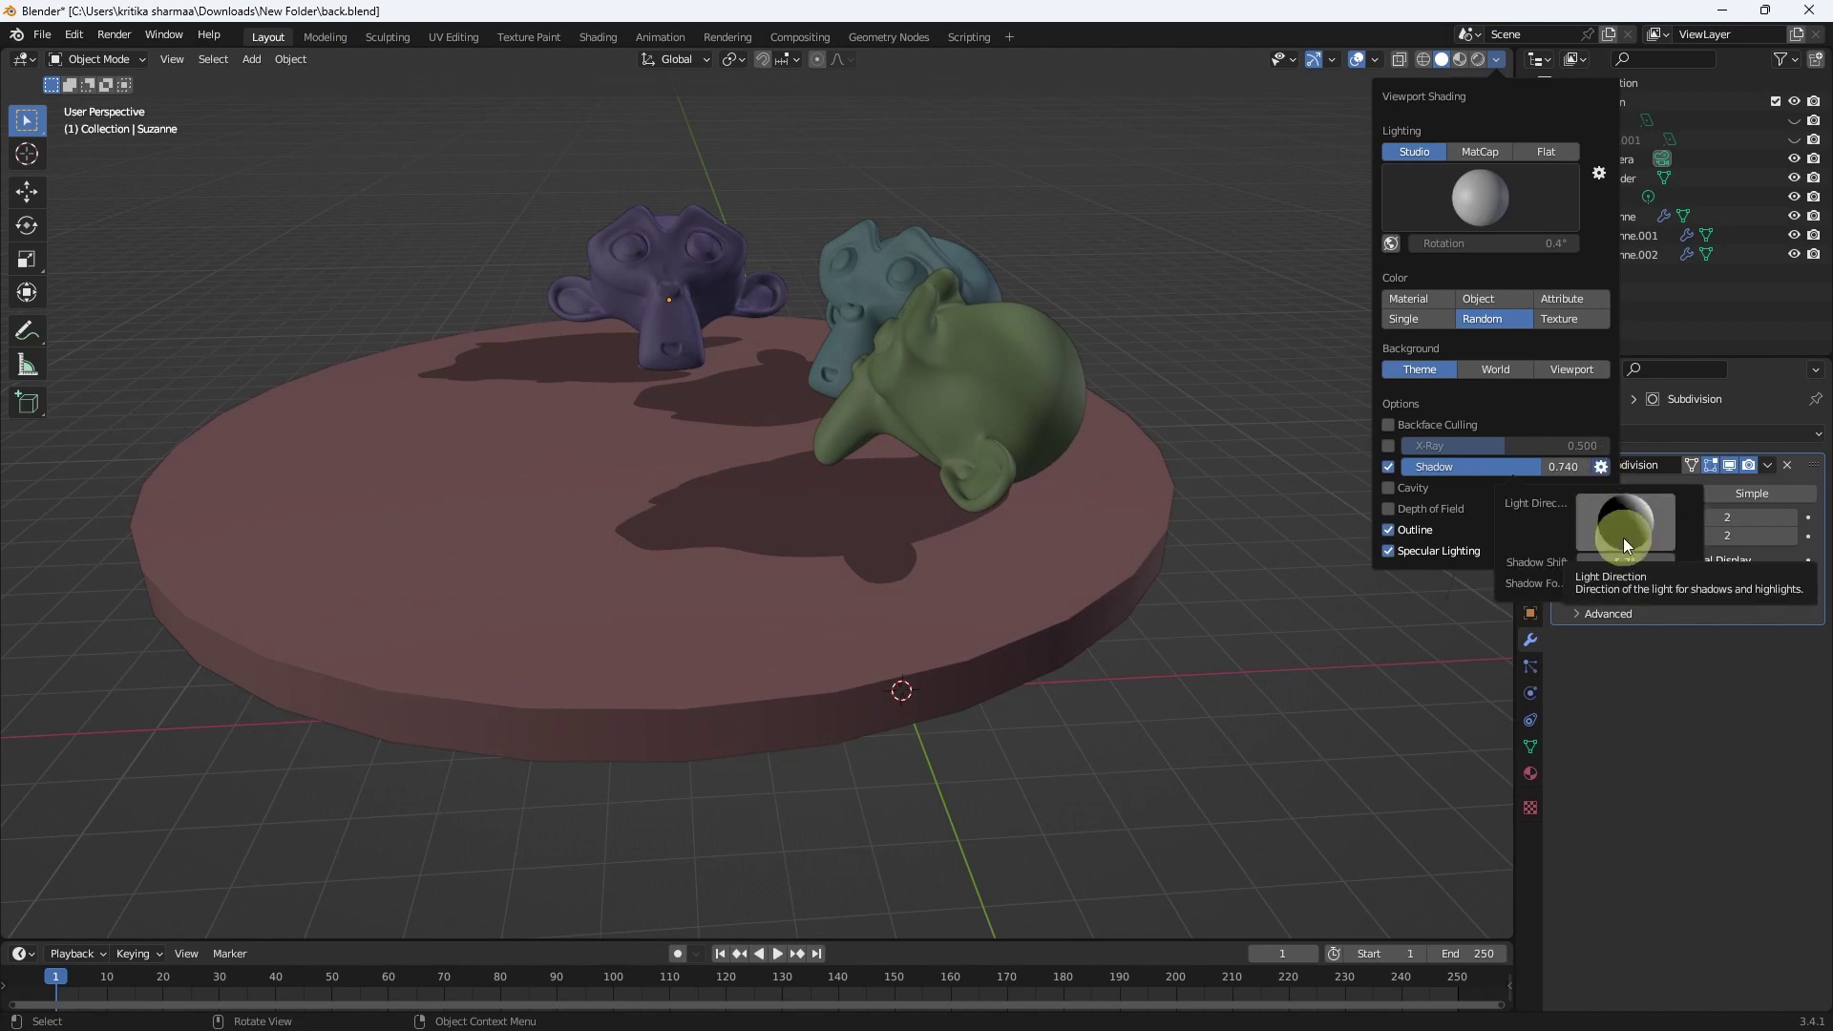
drag(1609, 531, 1526, 509)
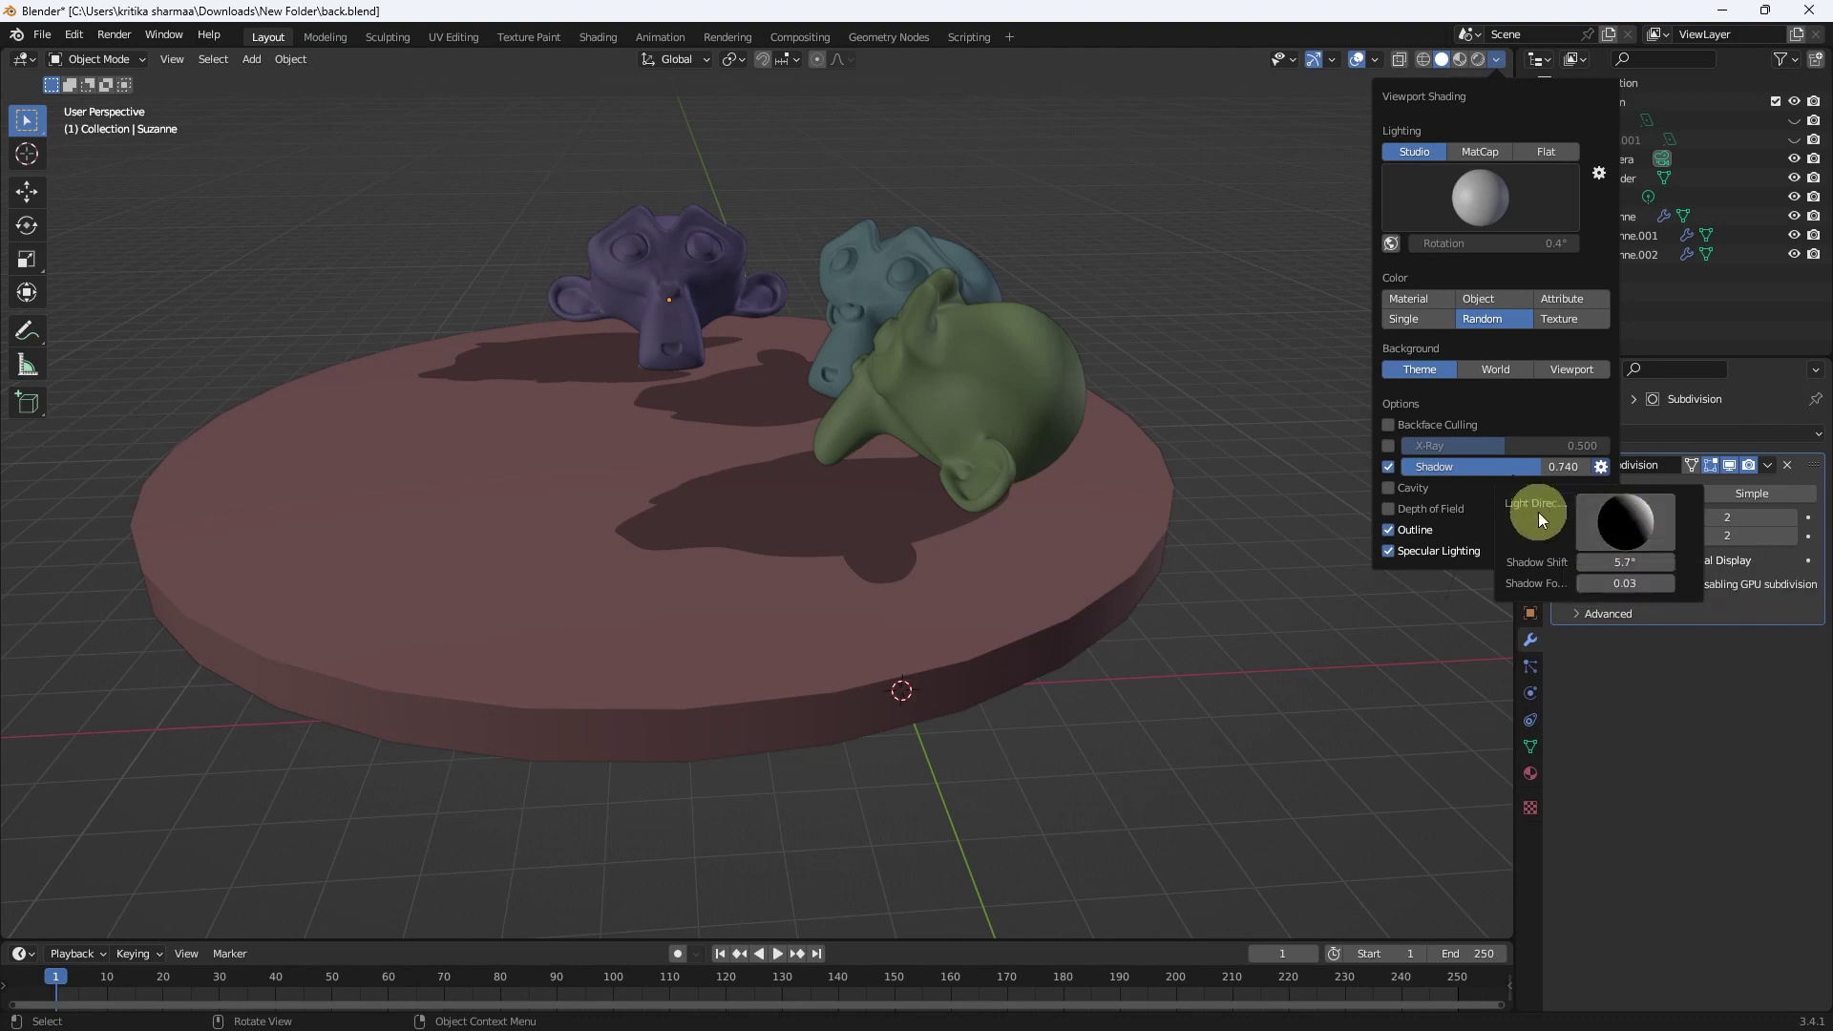
click(1622, 522)
mouse_move(1622, 525)
mouse_down()
mouse_move(1643, 529)
mouse_move(1640, 507)
mouse_move(1608, 521)
mouse_move(1648, 520)
mouse_move(1620, 526)
mouse_move(1623, 507)
mouse_move(1624, 533)
mouse_move(1656, 535)
mouse_move(1609, 522)
mouse_up()
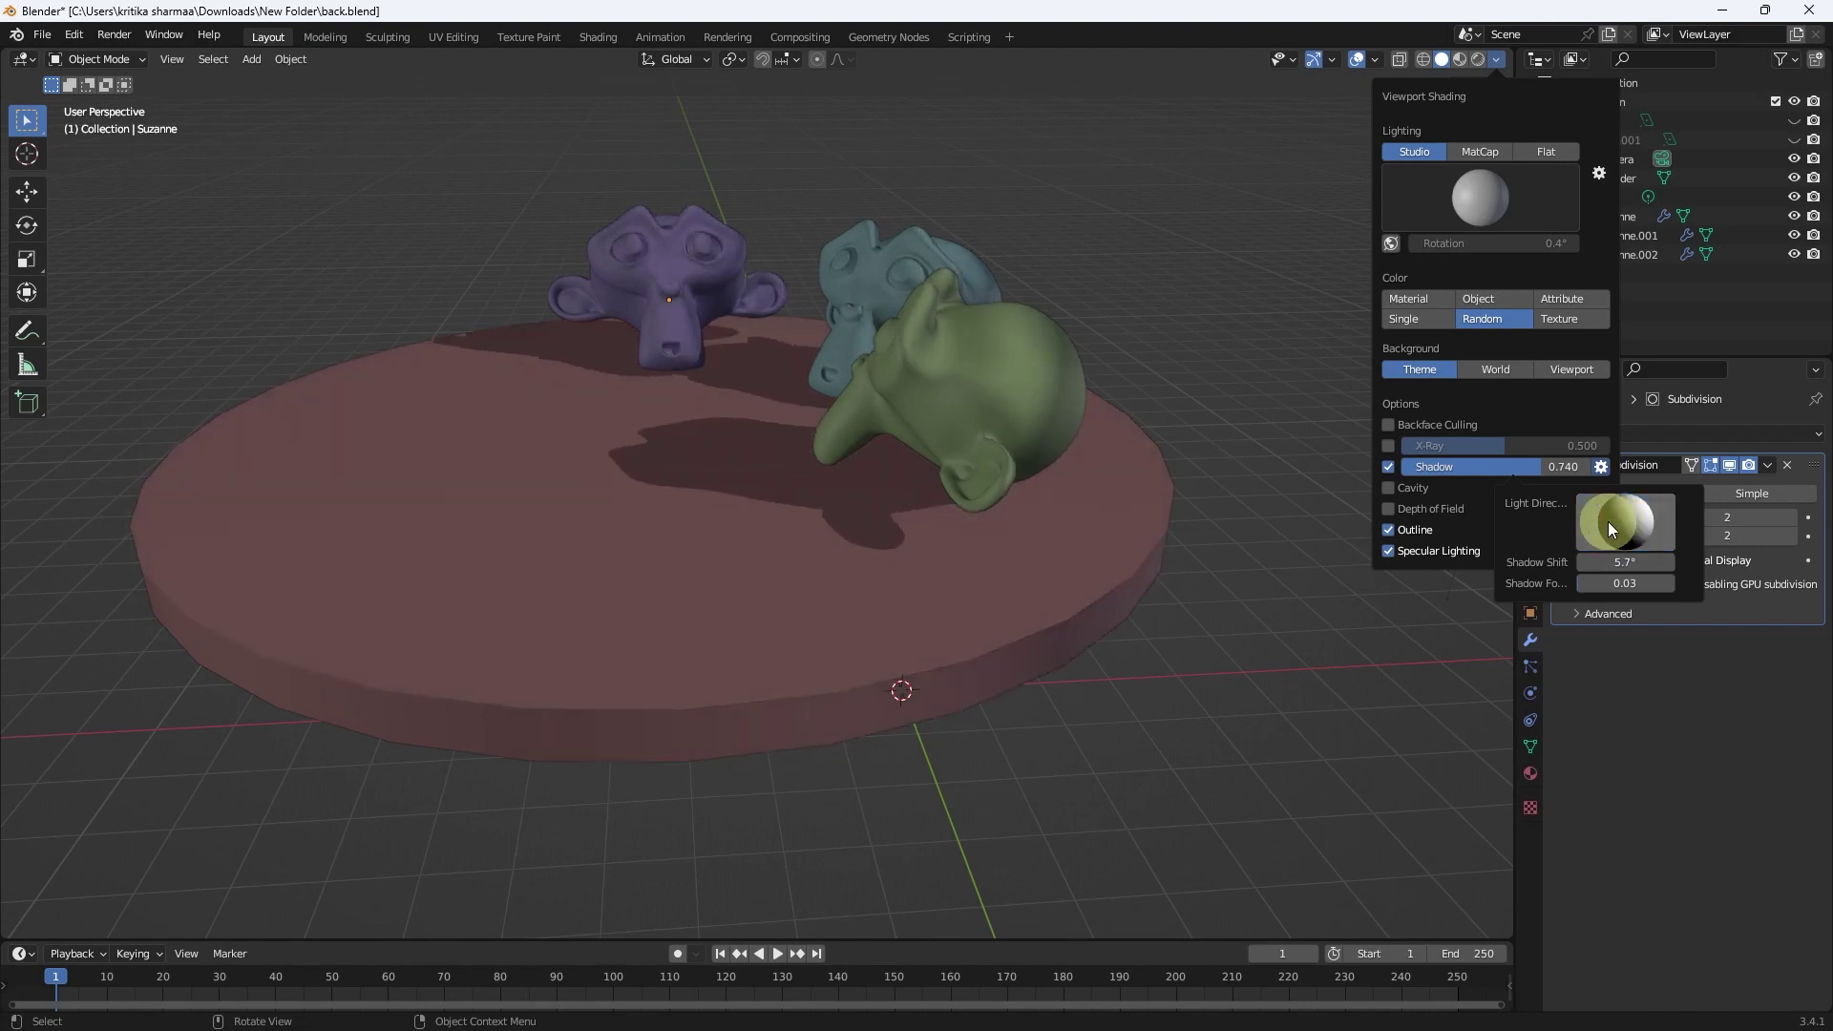
mouse_move(993, 346)
middle_down()
mouse_move(1053, 371)
mouse_move(860, 358)
middle_up()
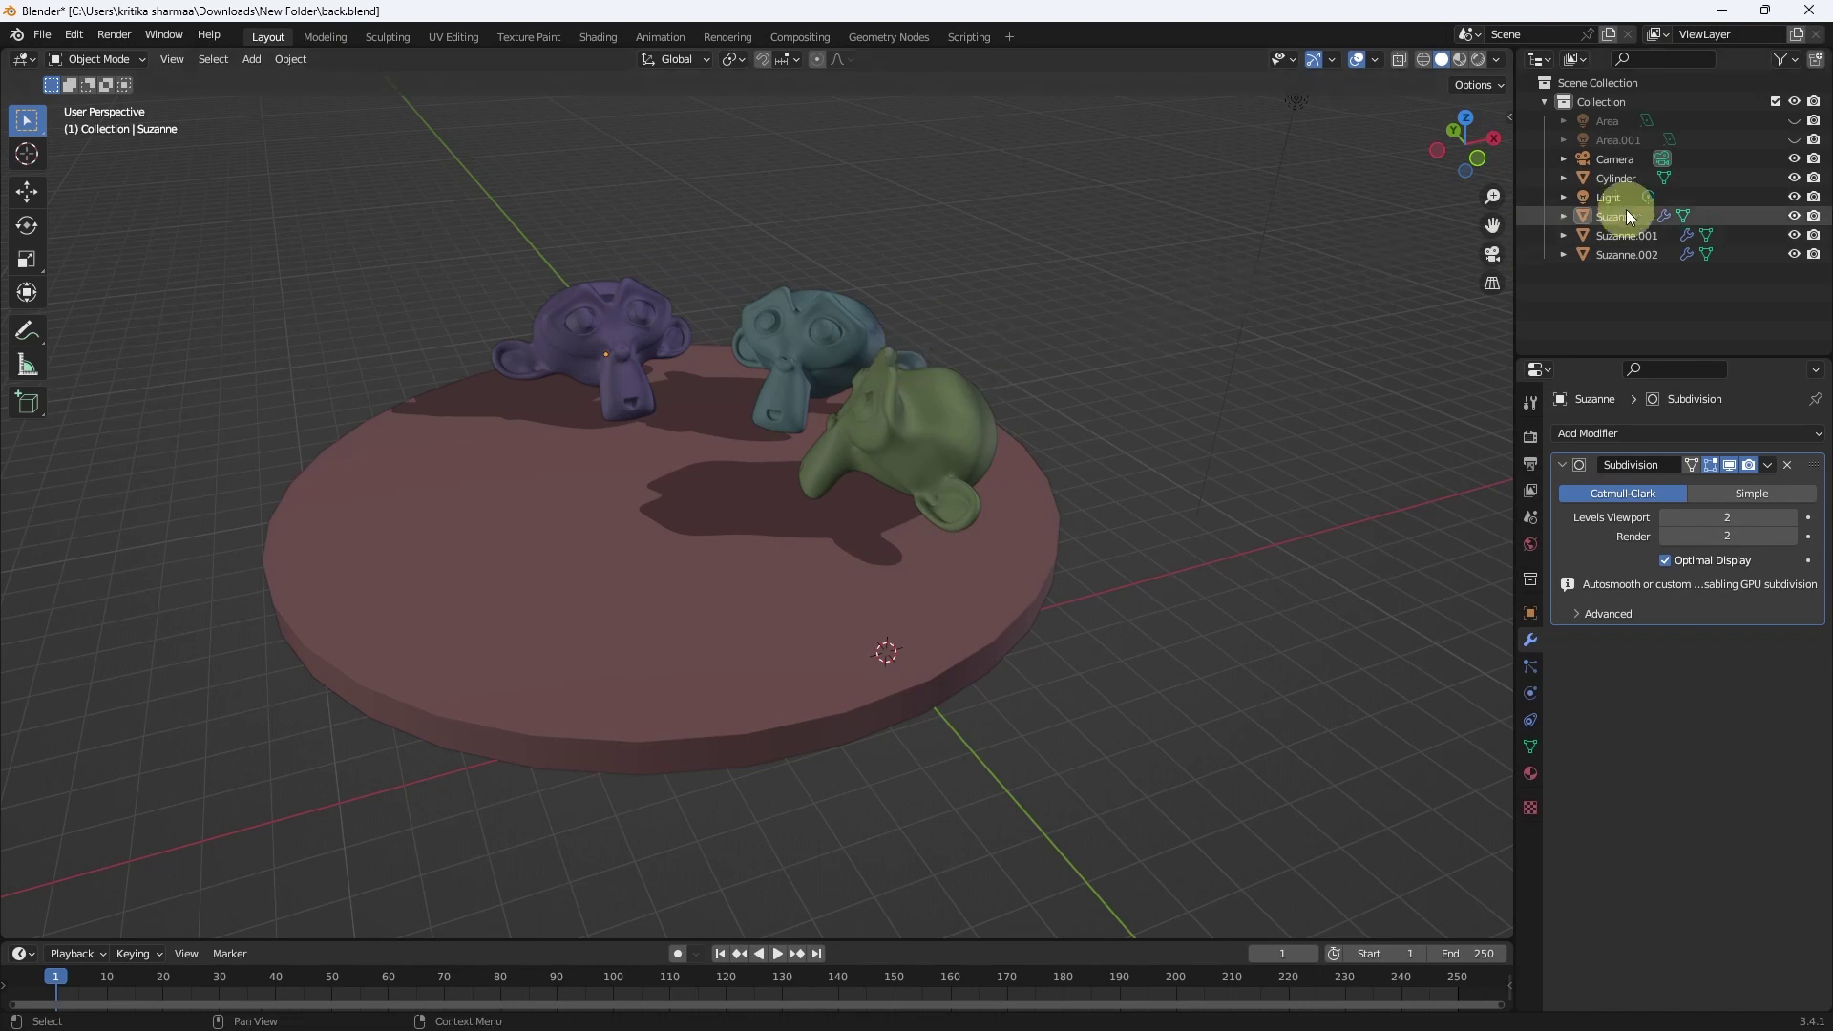
- Unhide the Area and Area.001 lights in the Outliner and orbit to see them
click(1796, 120)
click(1796, 138)
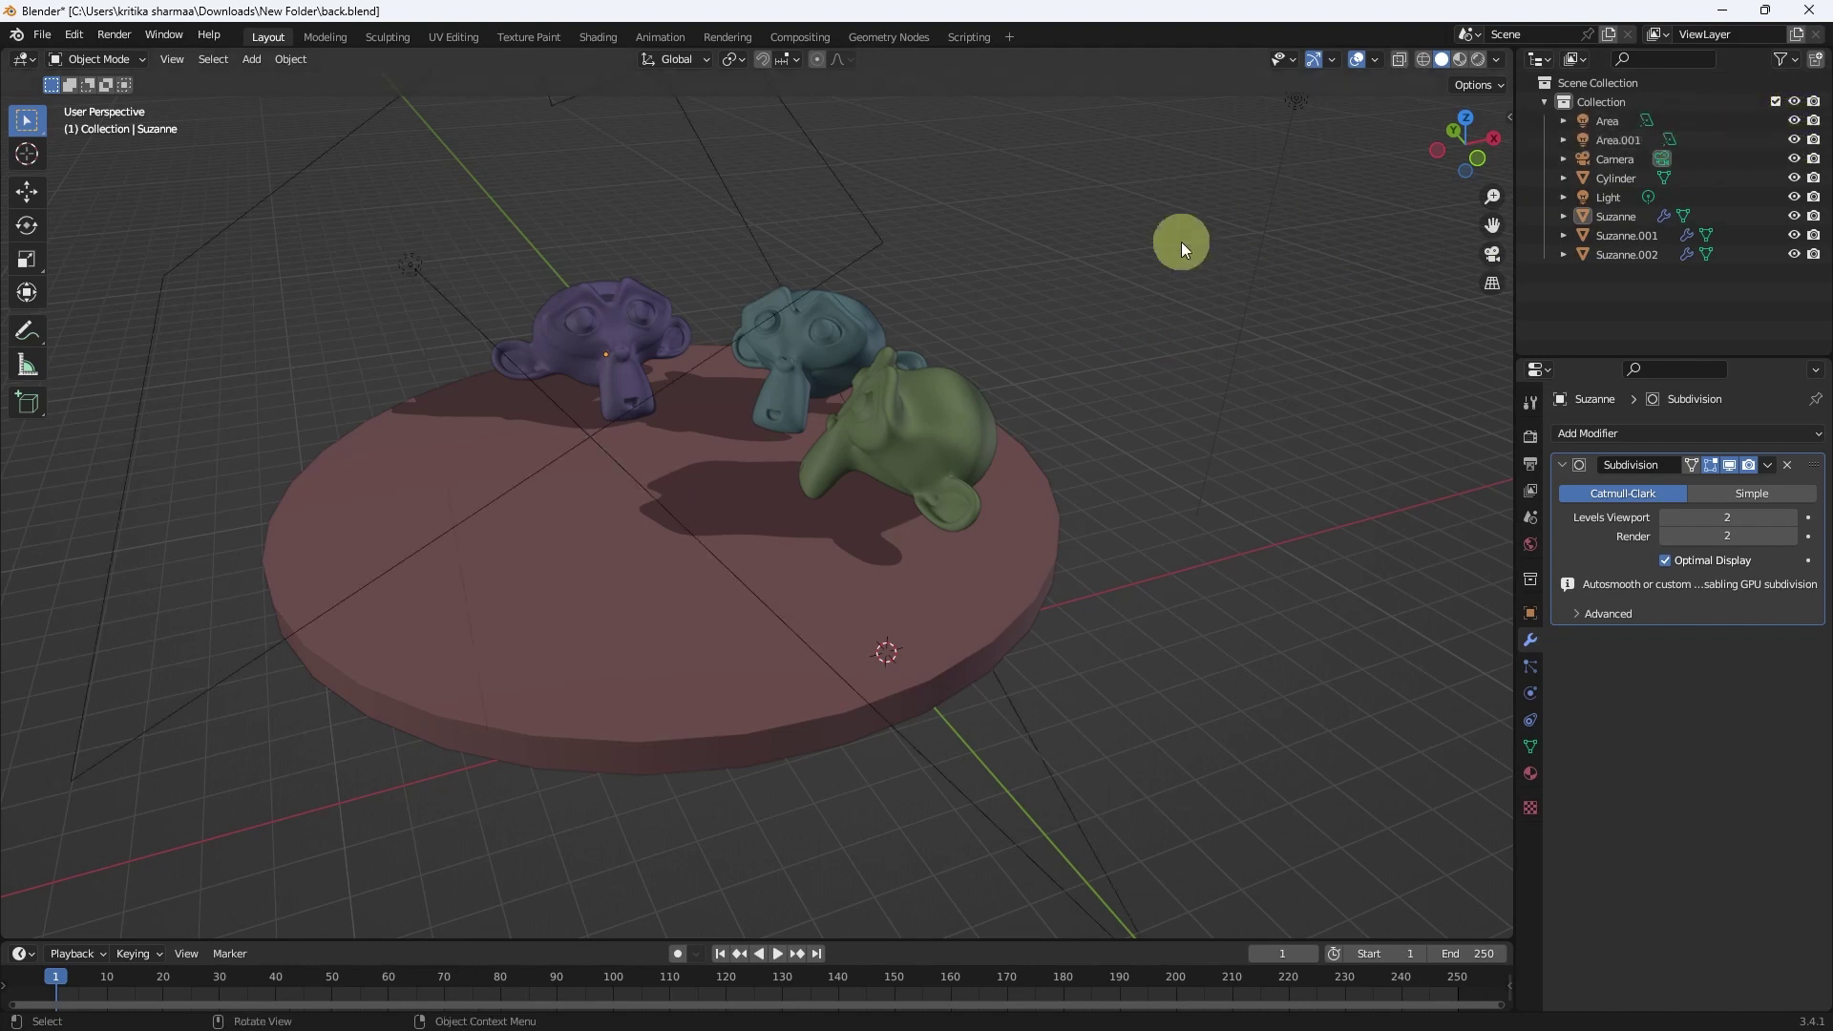
mouse_move(881, 333)
middle_down()
mouse_move(881, 354)
mouse_move(930, 339)
middle_up()
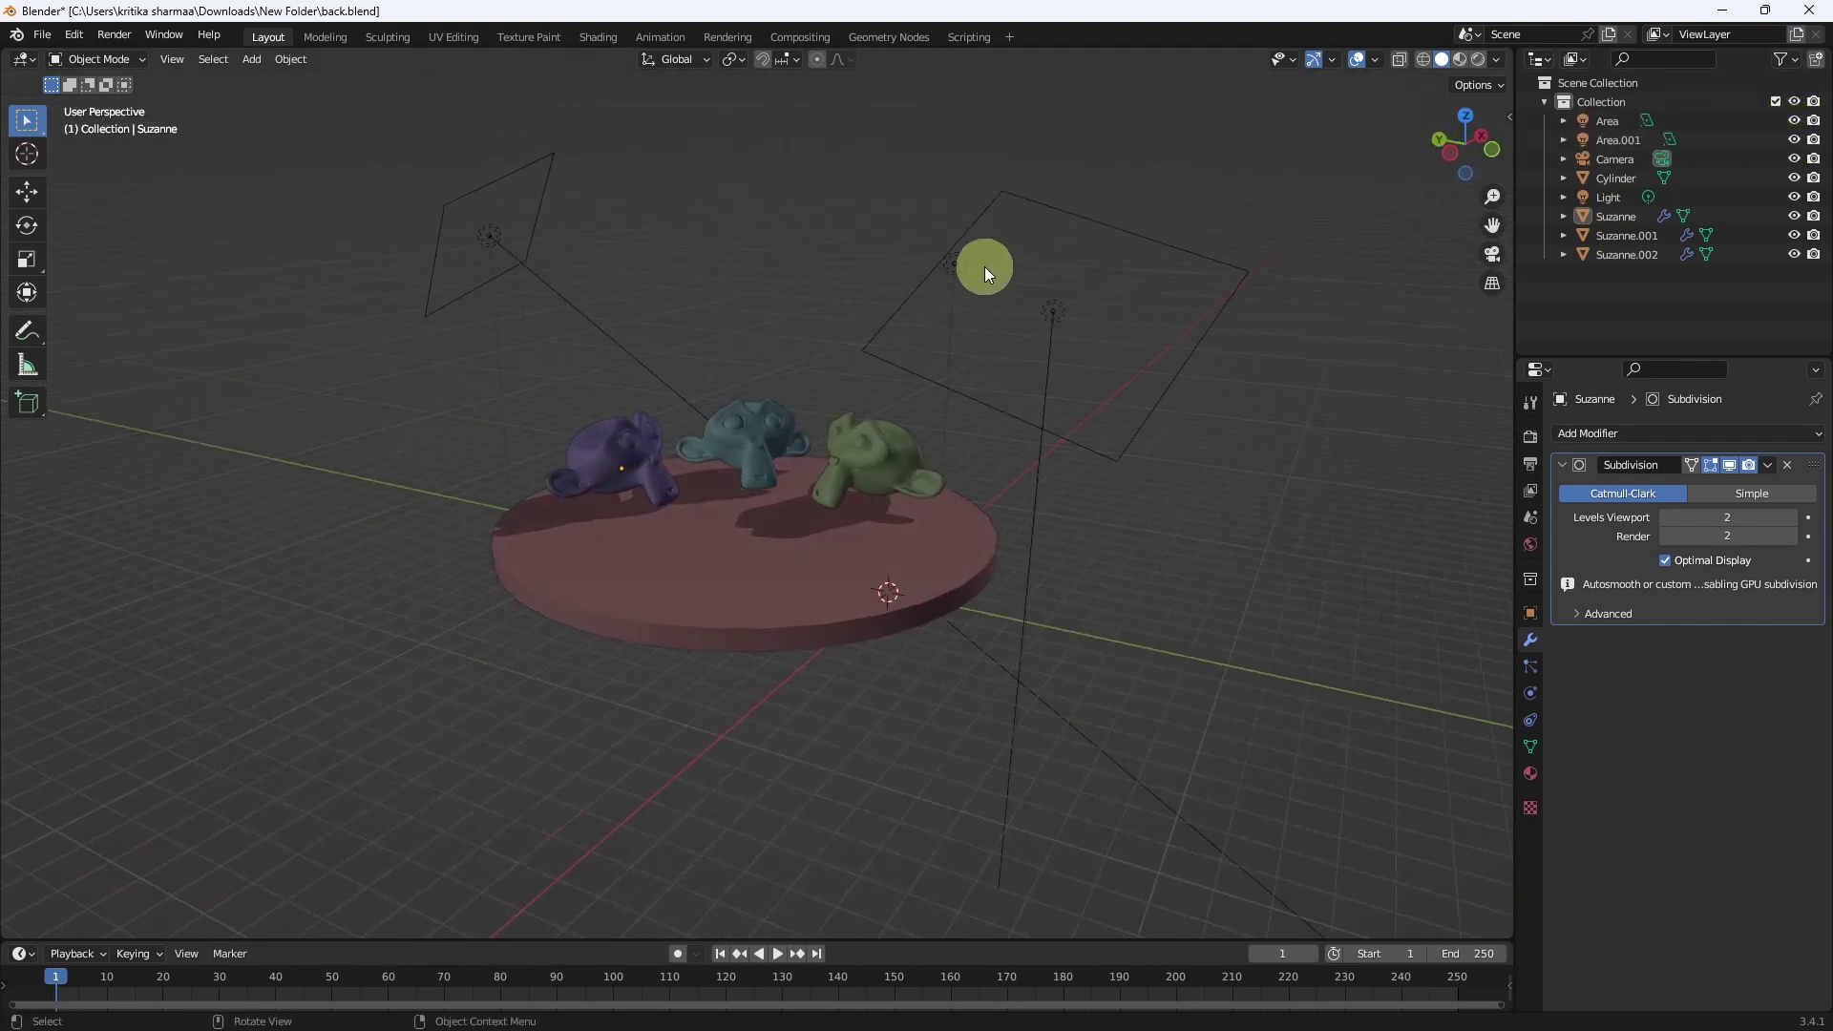
mouse_move(930, 268)
middle_down()
mouse_move(982, 265)
mouse_move(795, 282)
middle_up()
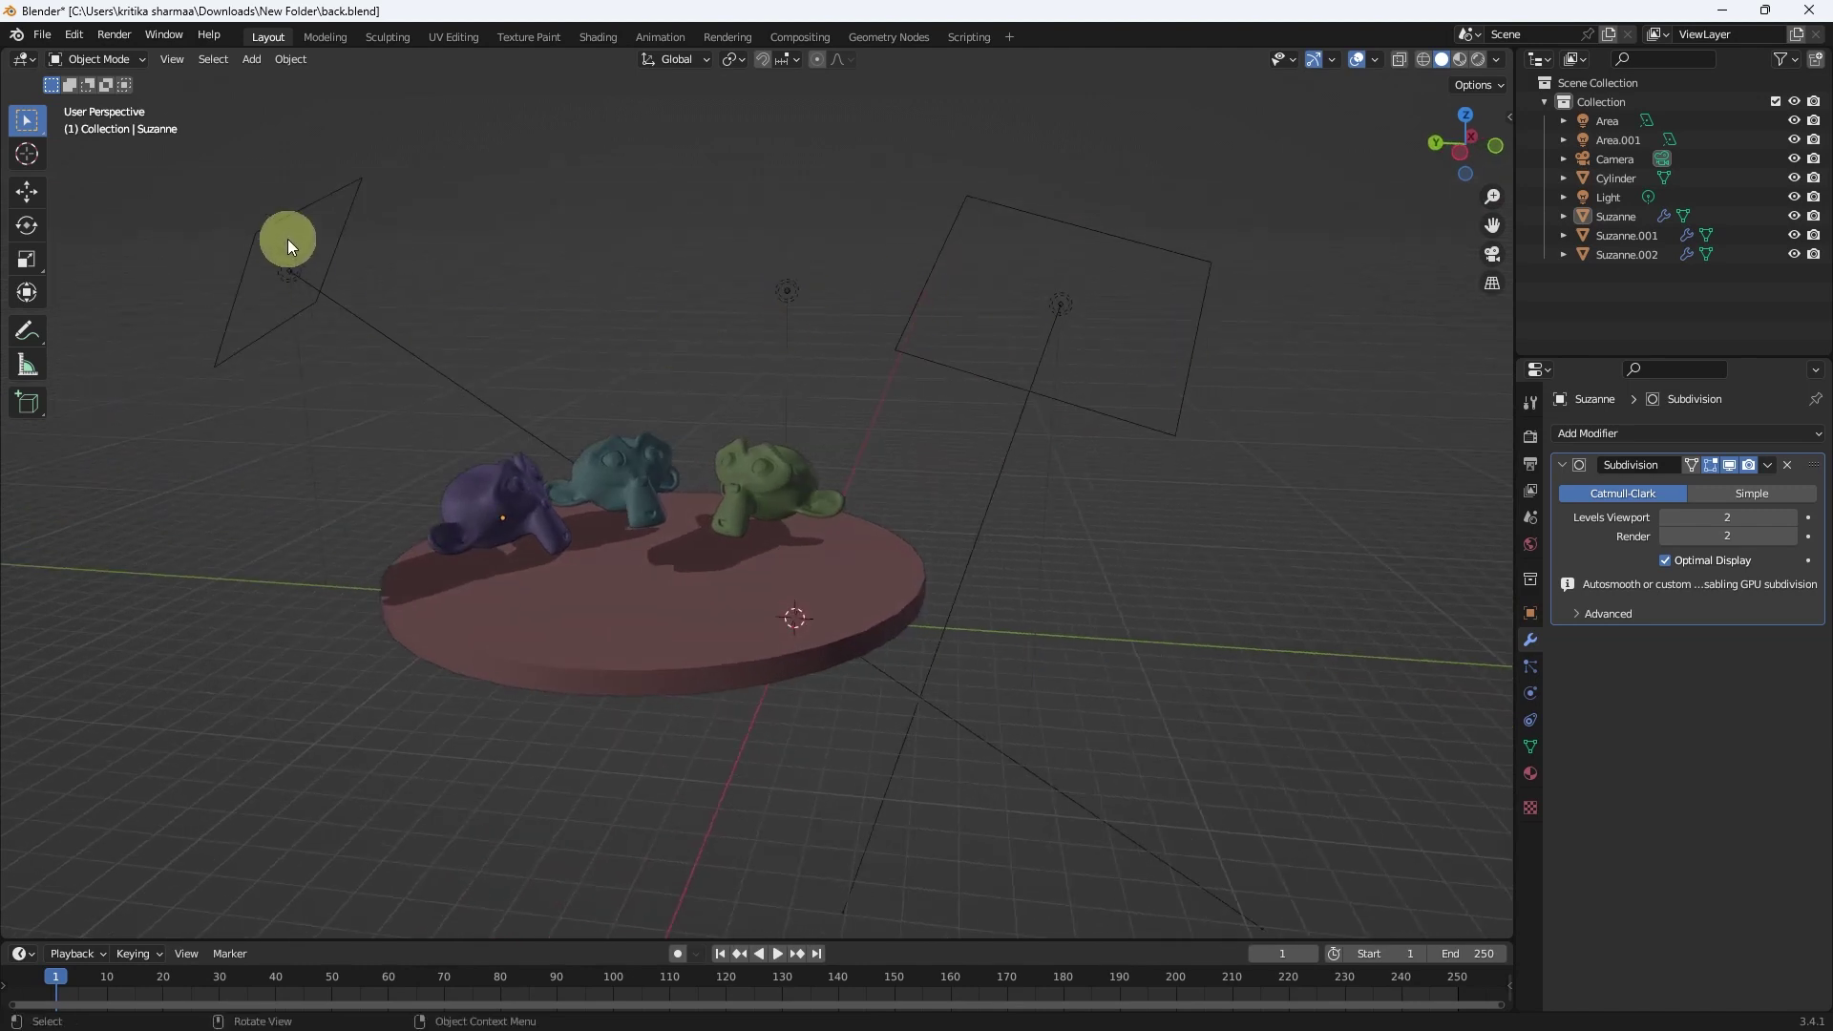
- Select the Area.001, Area and Light objects in turn to inspect them
click(288, 256)
click(943, 226)
click(761, 288)
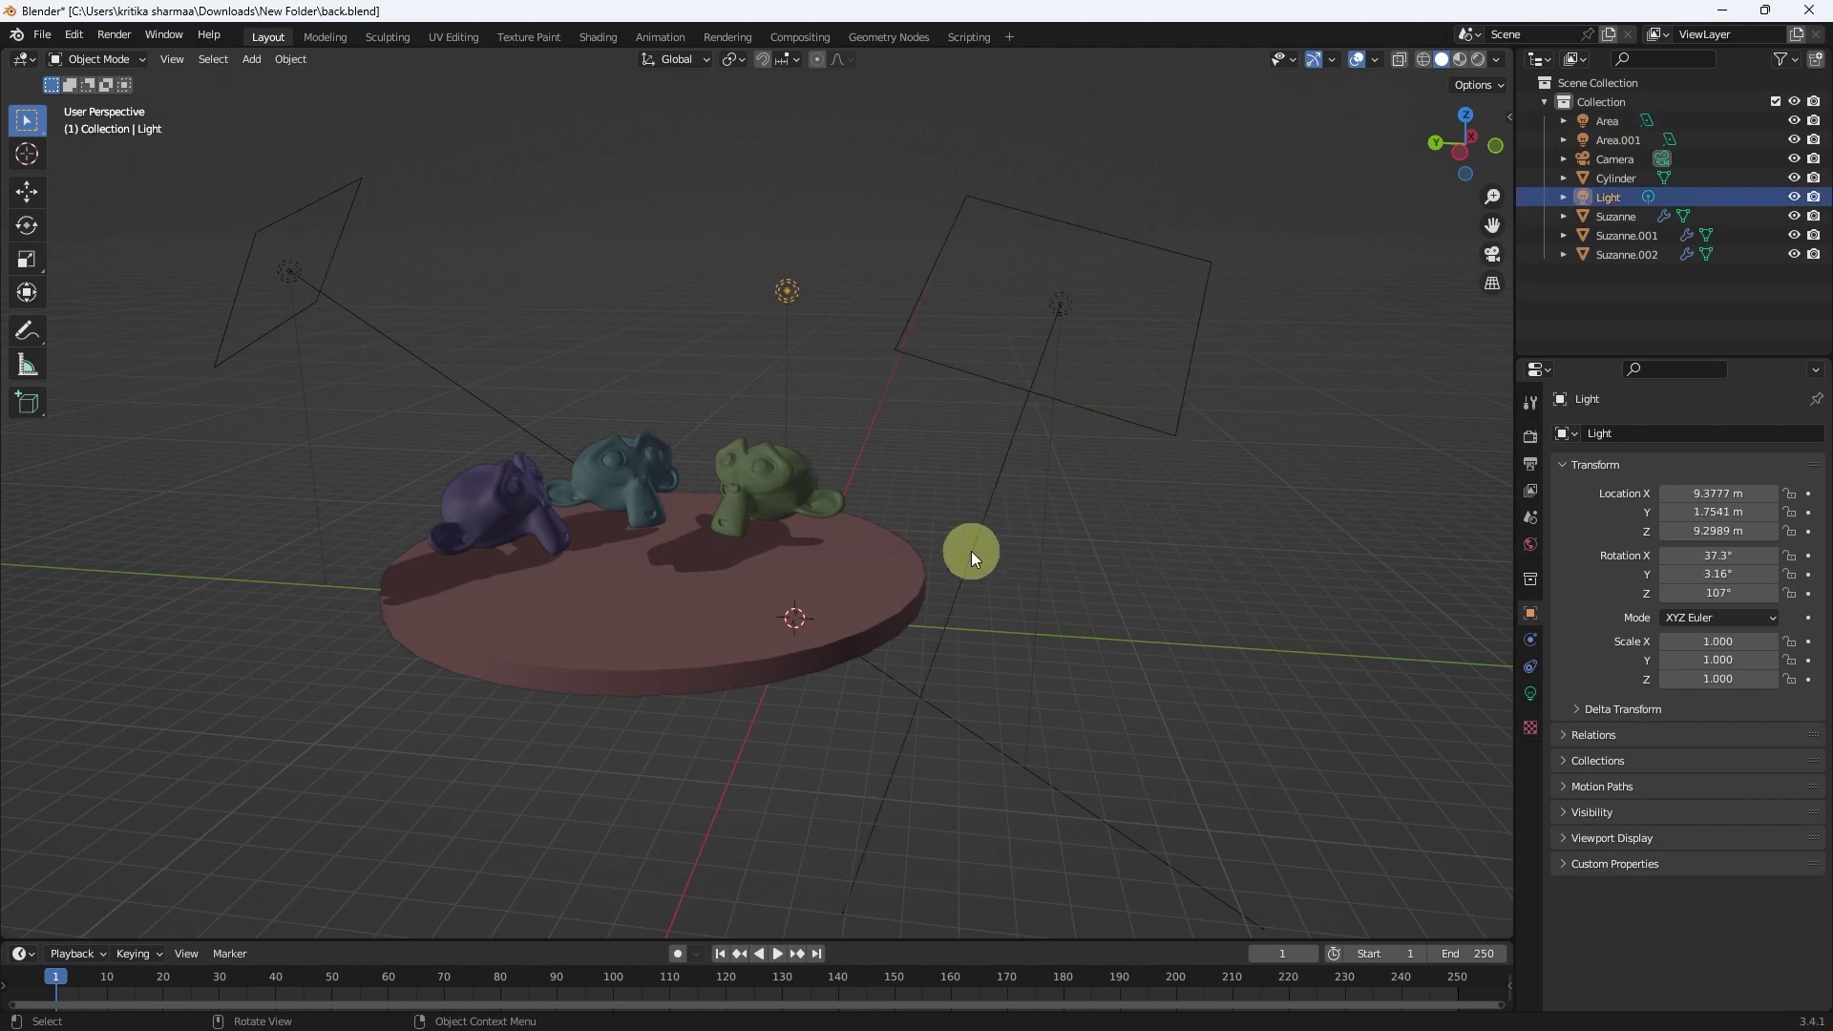
middle_drag(972, 551, 1458, 532)
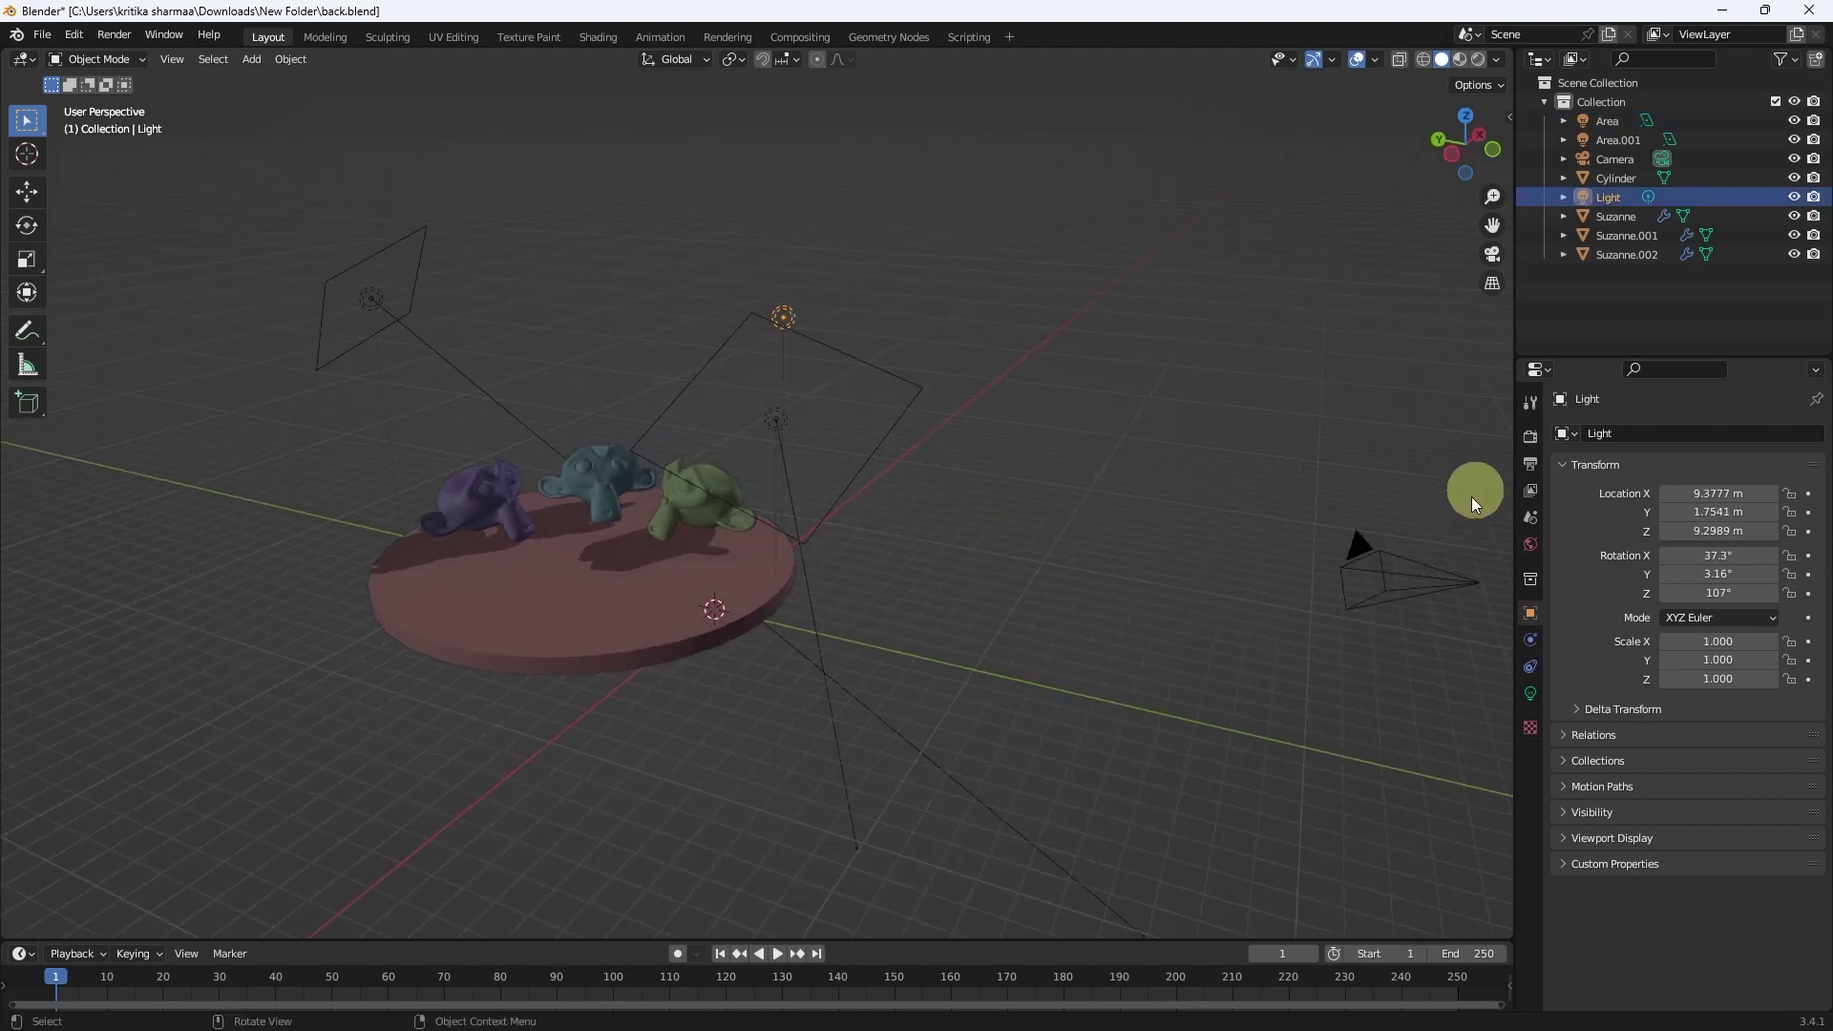
click(1497, 58)
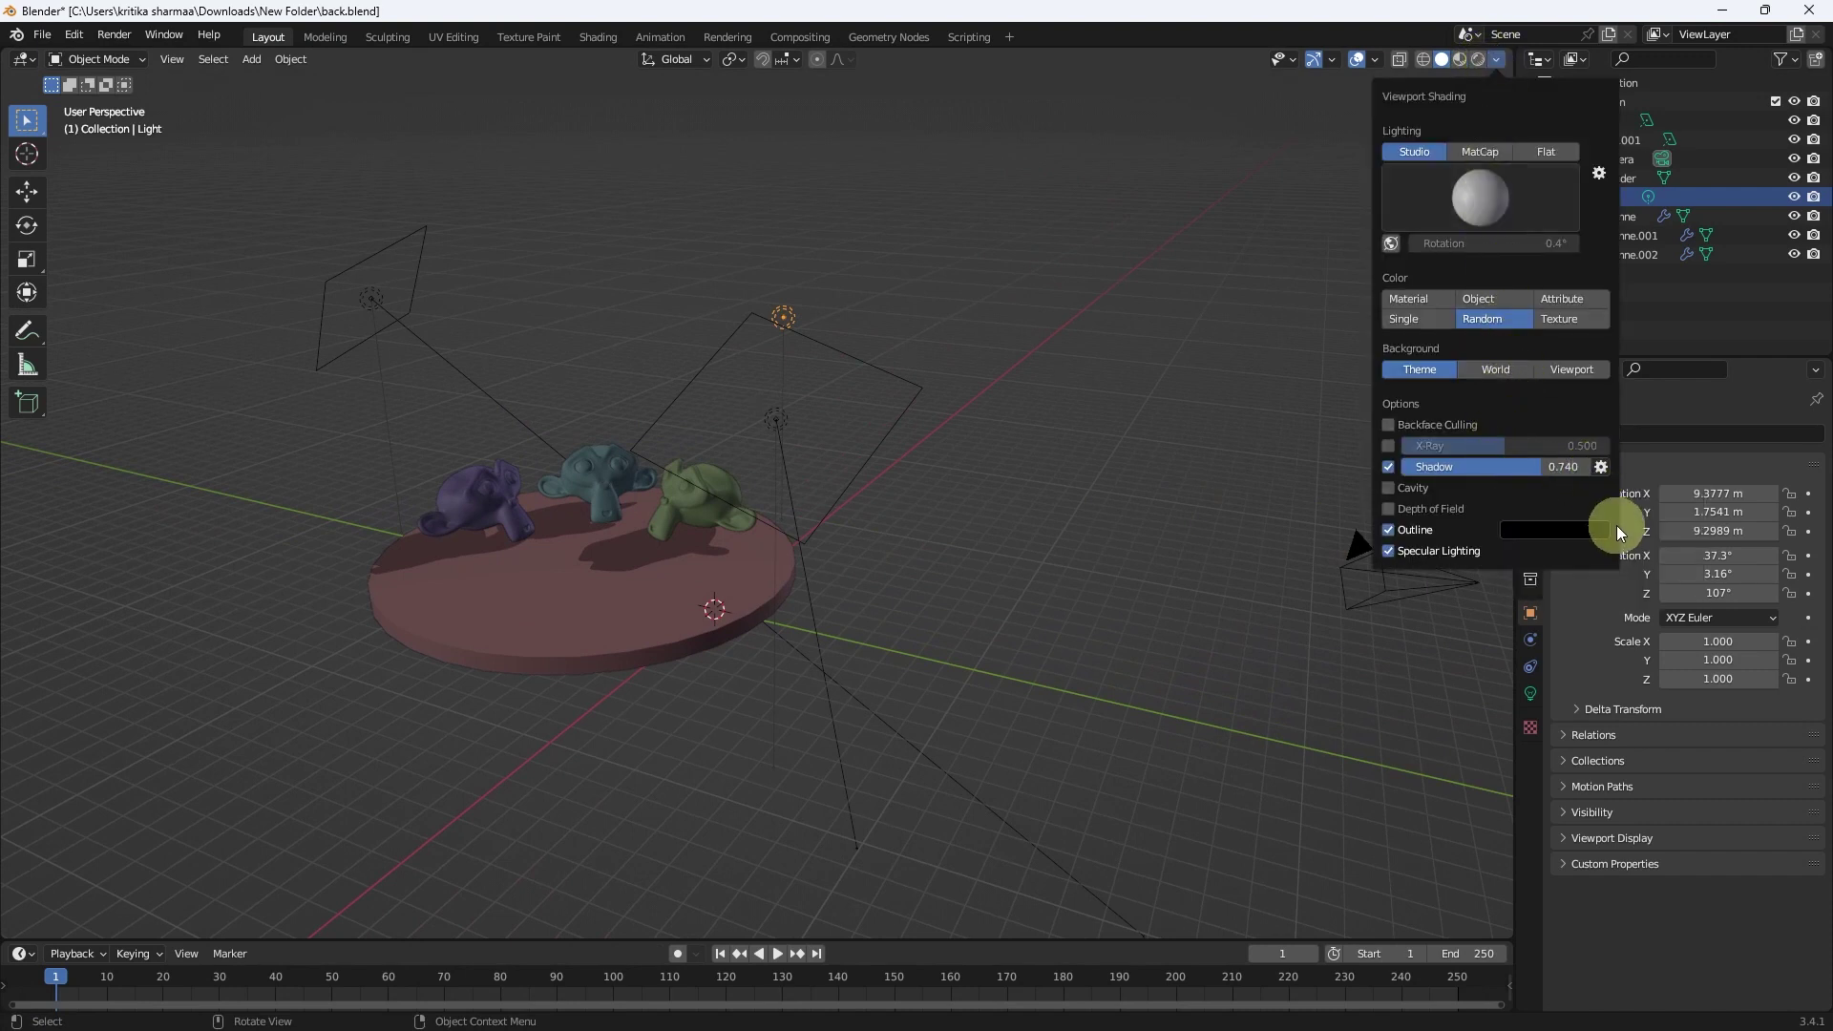
- Rotate the shadow Light Direction again to shift the monkeys' shadows across the disc
click(1603, 468)
mouse_move(1608, 512)
mouse_down()
mouse_move(1640, 520)
mouse_move(1613, 514)
mouse_up()
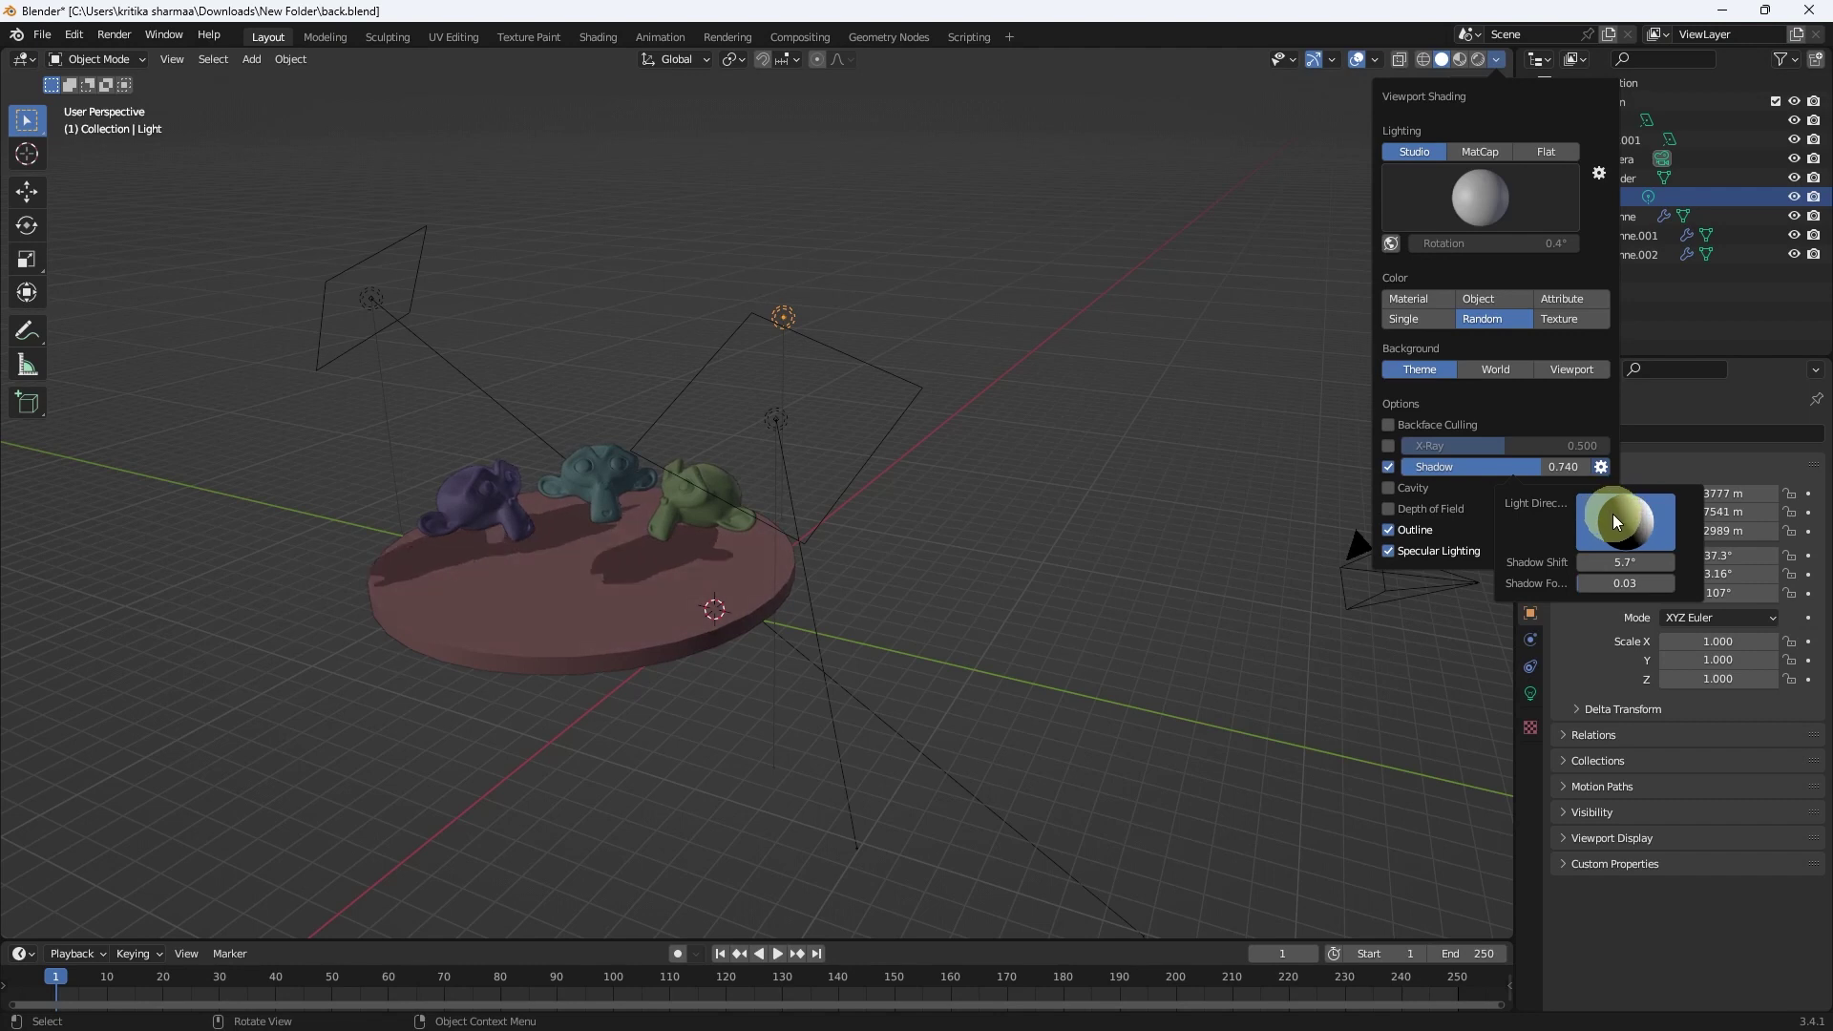
drag(1613, 515, 1613, 515)
click(1496, 58)
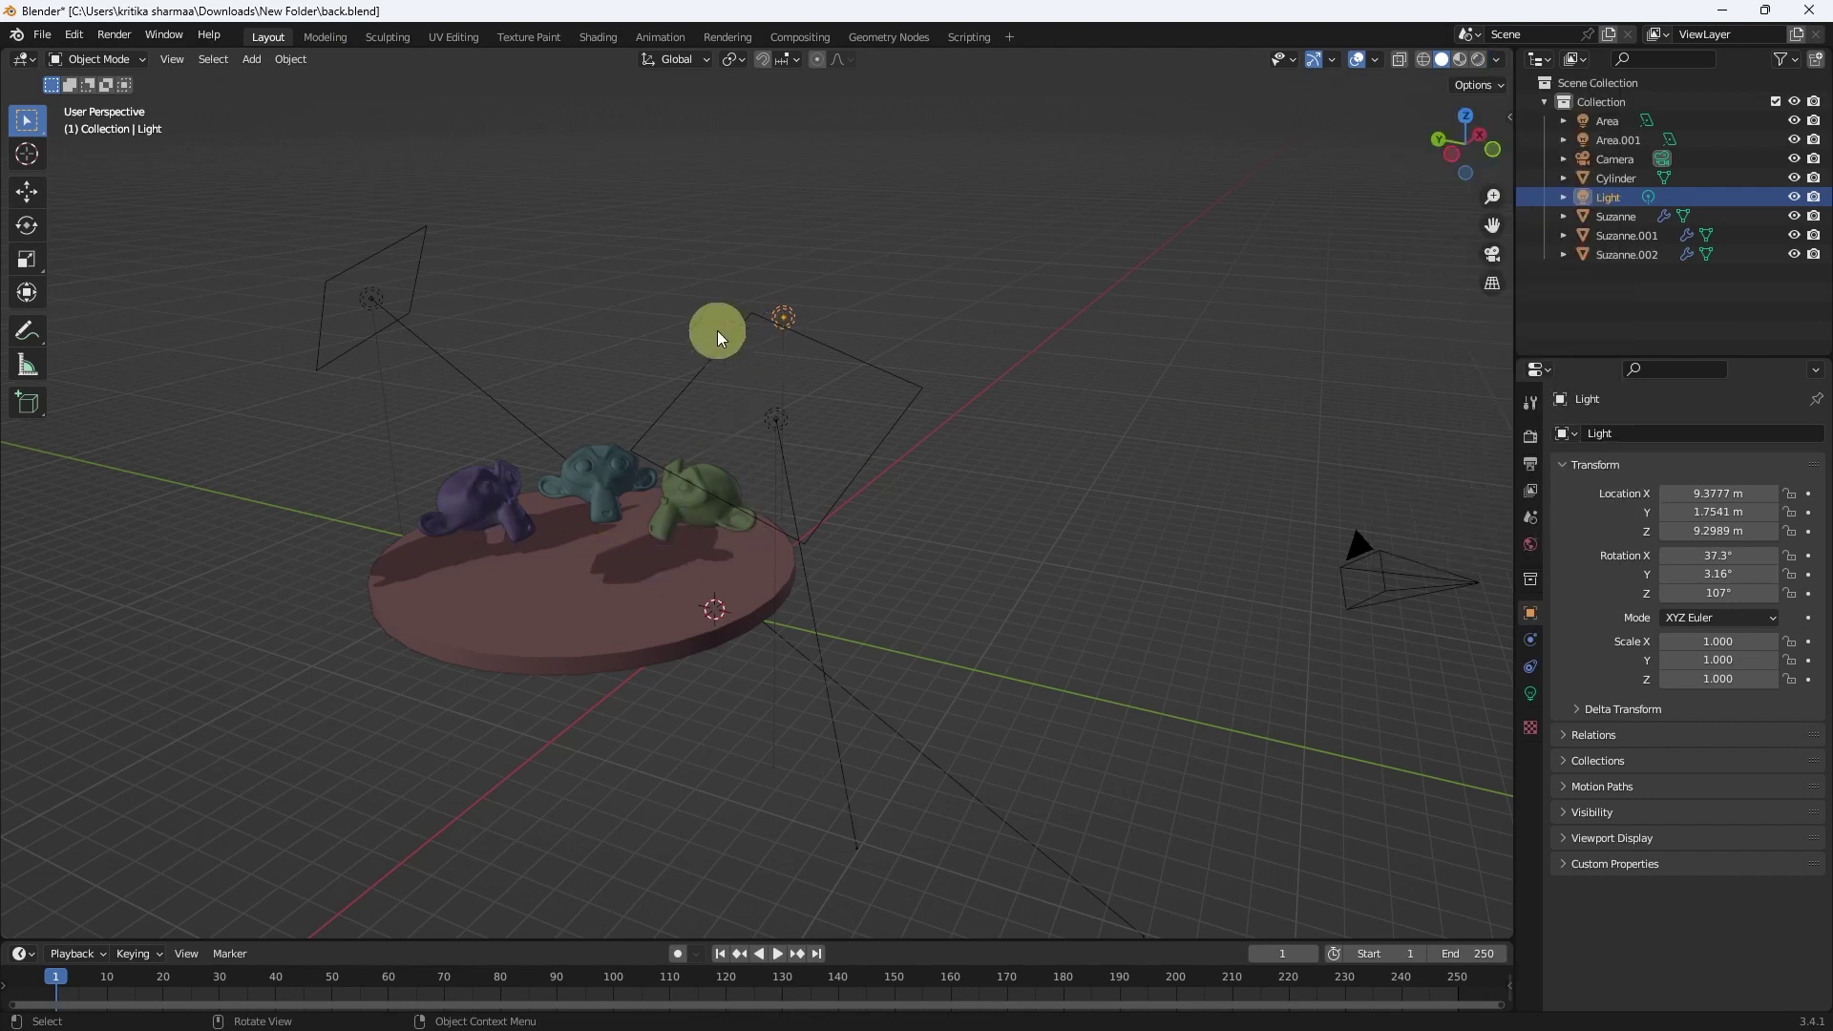
- Select the middle Area, left Area.001 and Light objects to inspect them
click(713, 330)
click(383, 287)
click(783, 318)
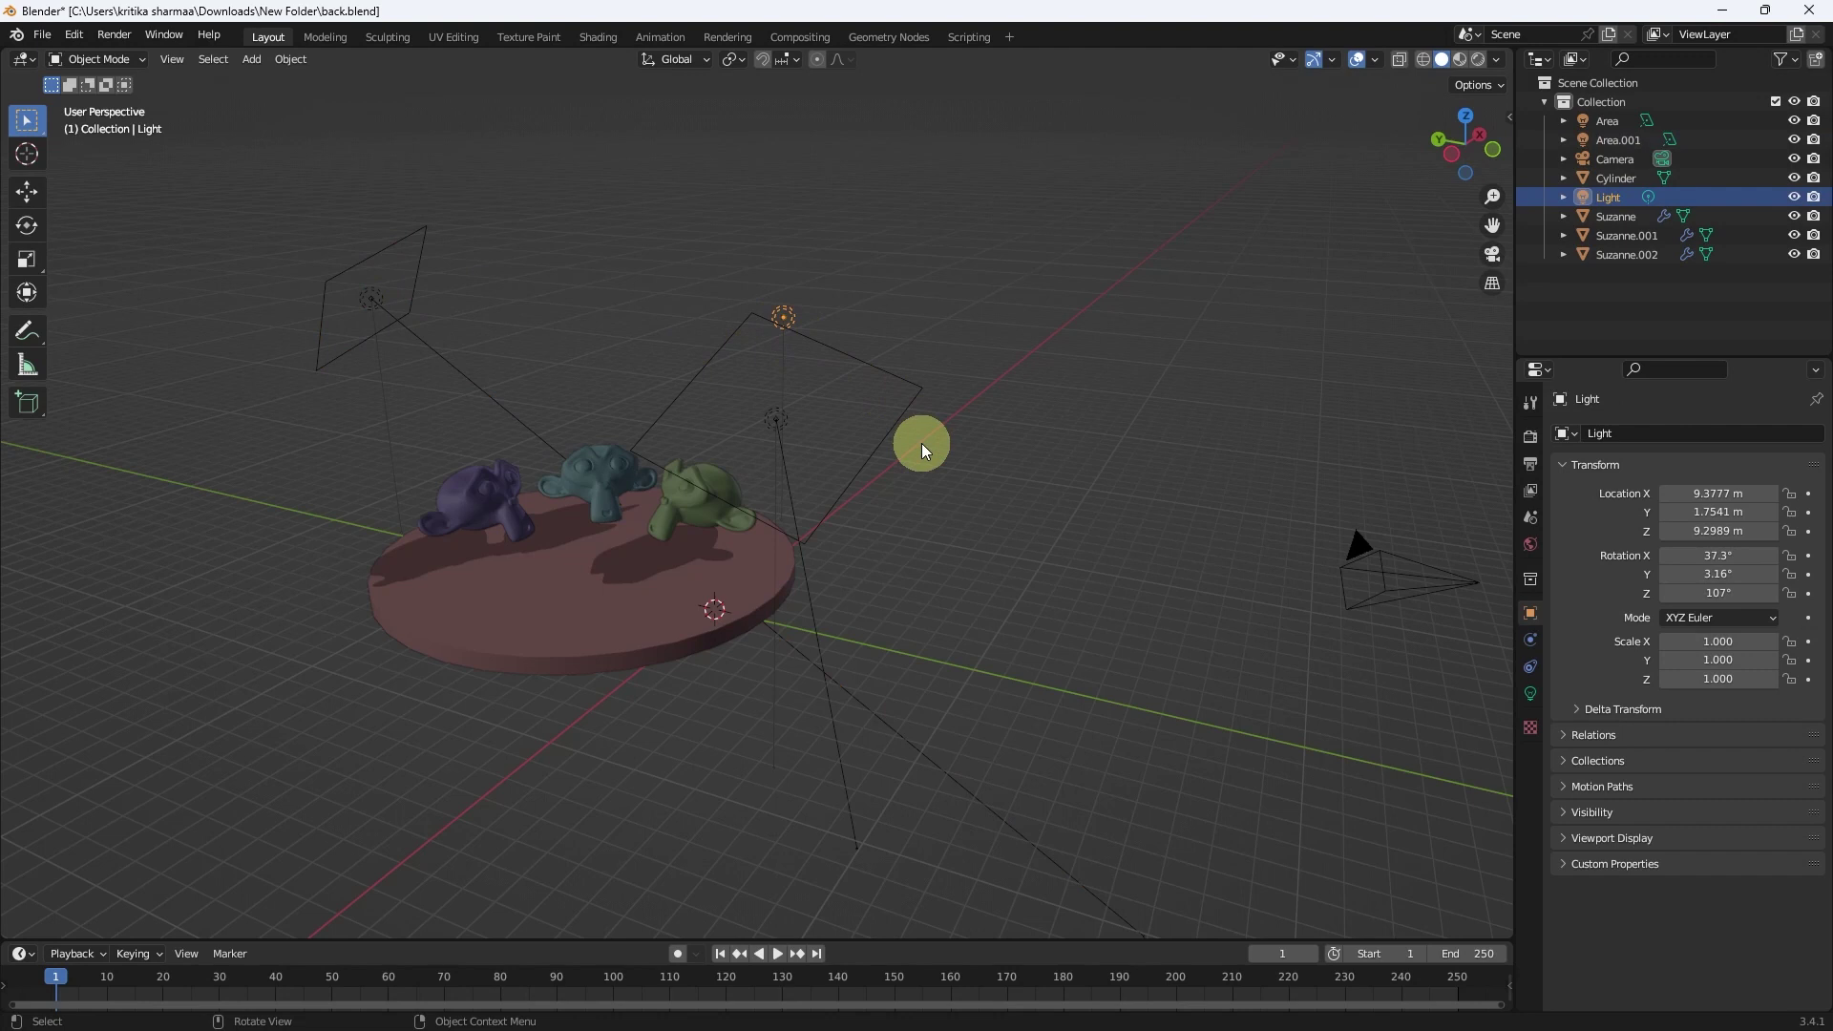
click(1497, 58)
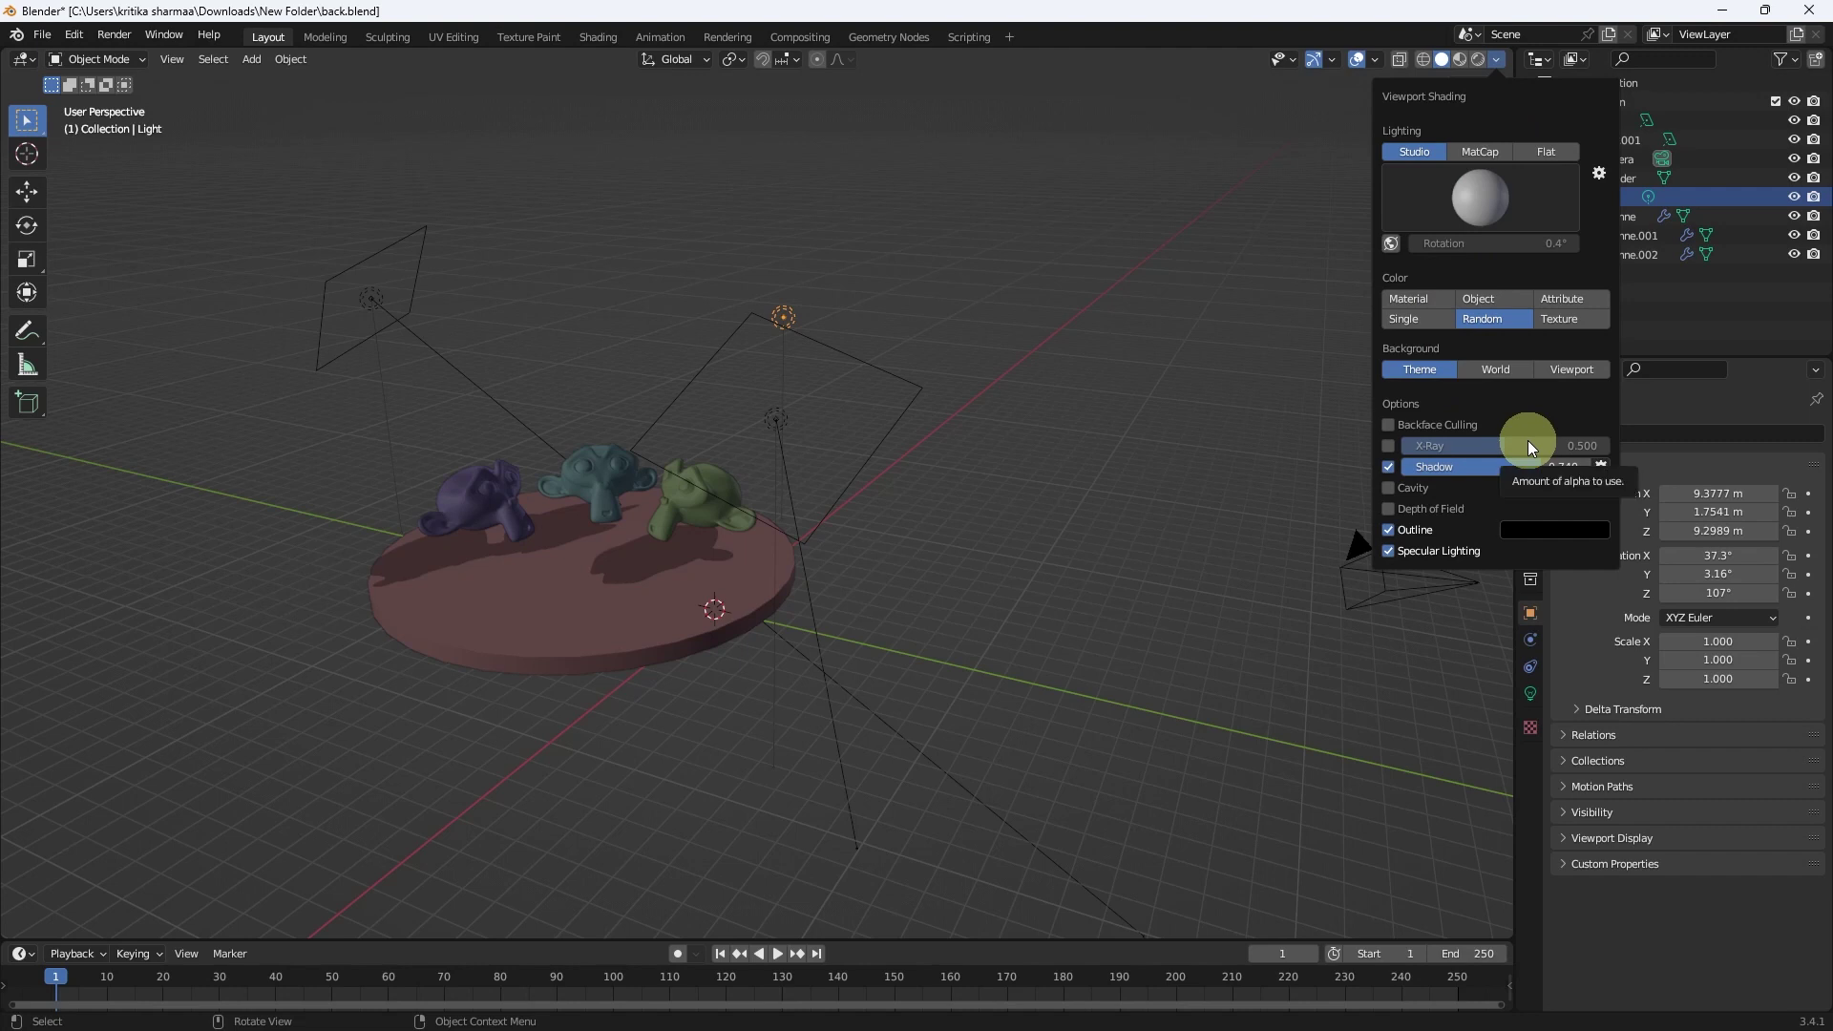
- Hide the Area and Area.001 lights using their Outliner eye icons
click(1605, 468)
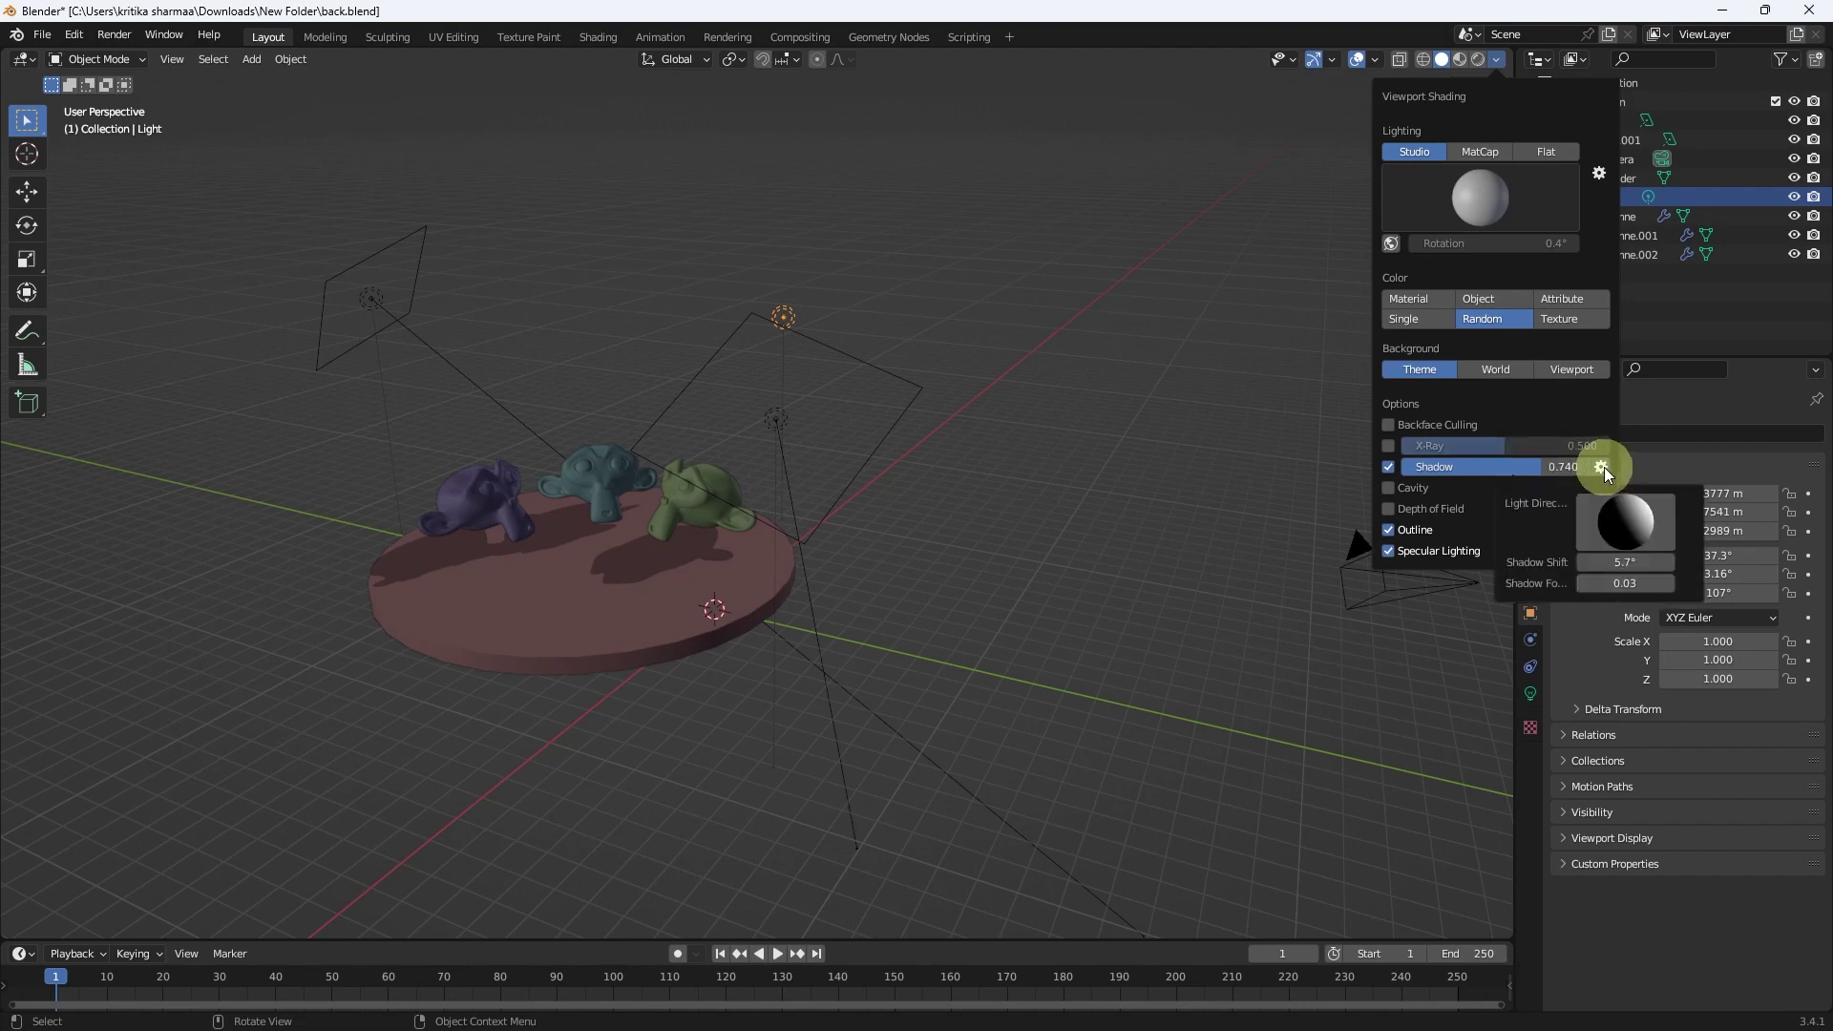
scroll(724, 529, up, 3)
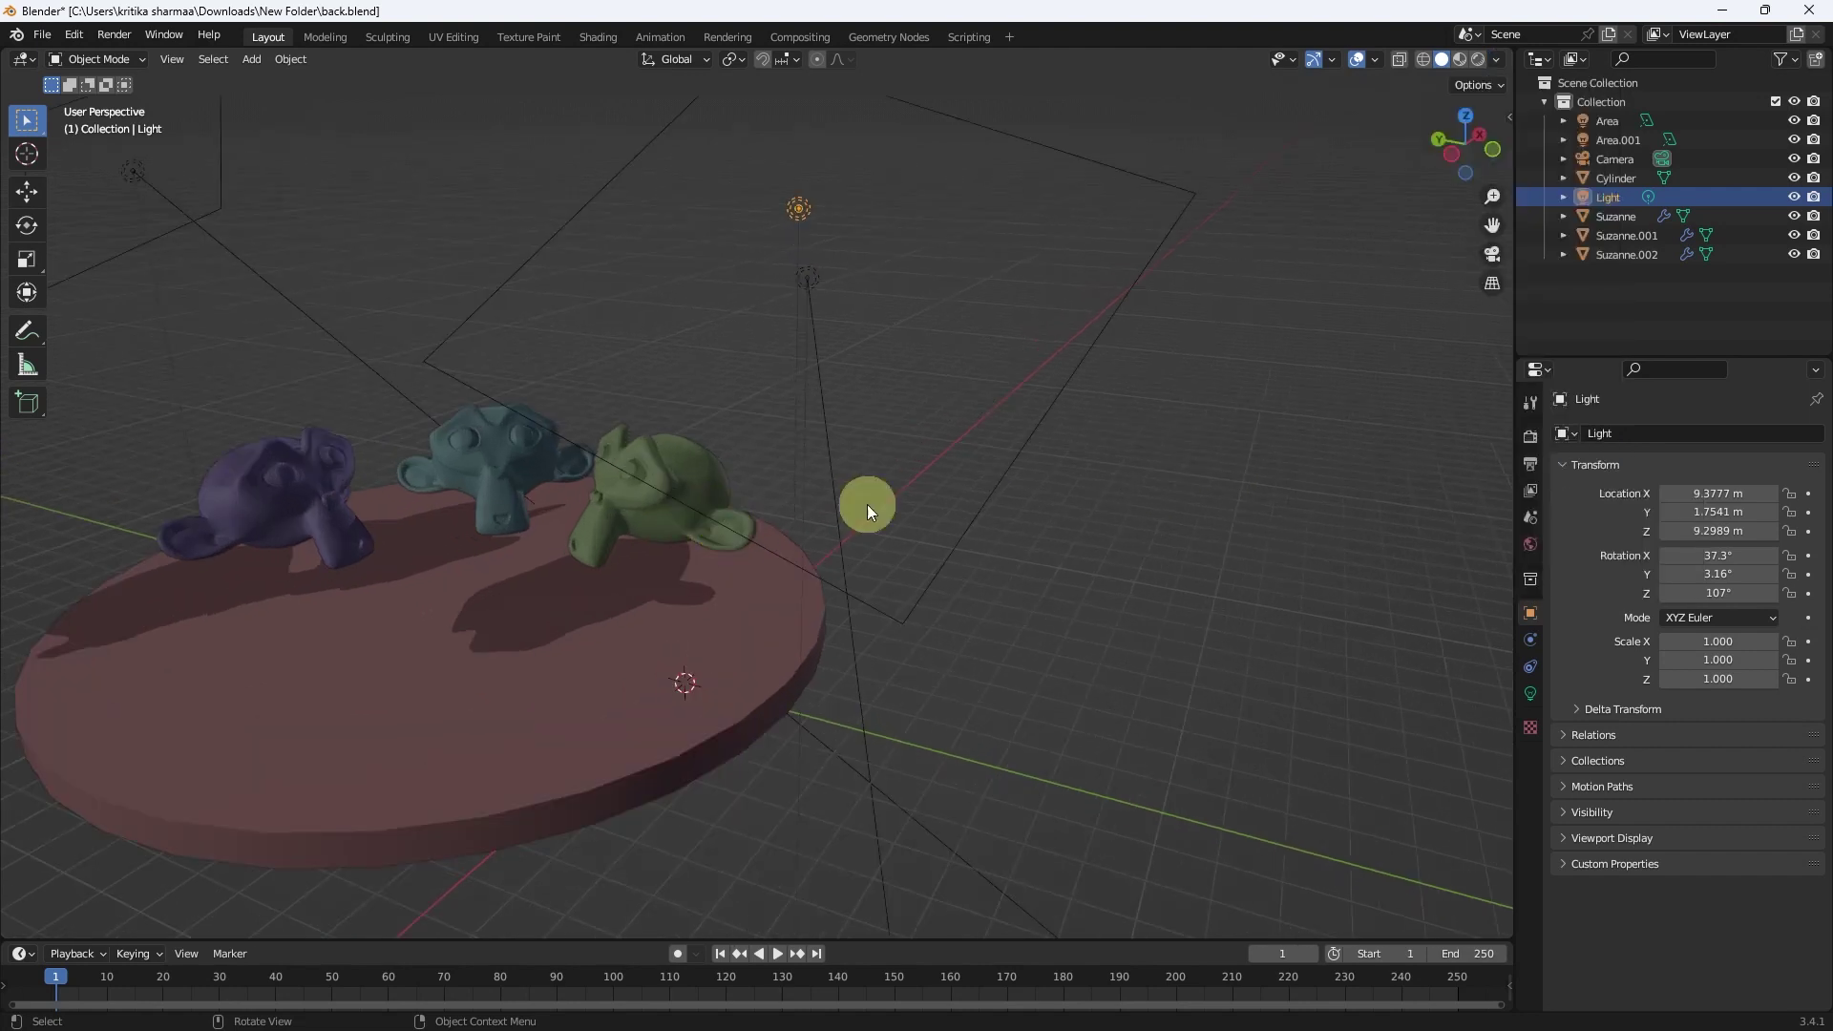
click(1795, 121)
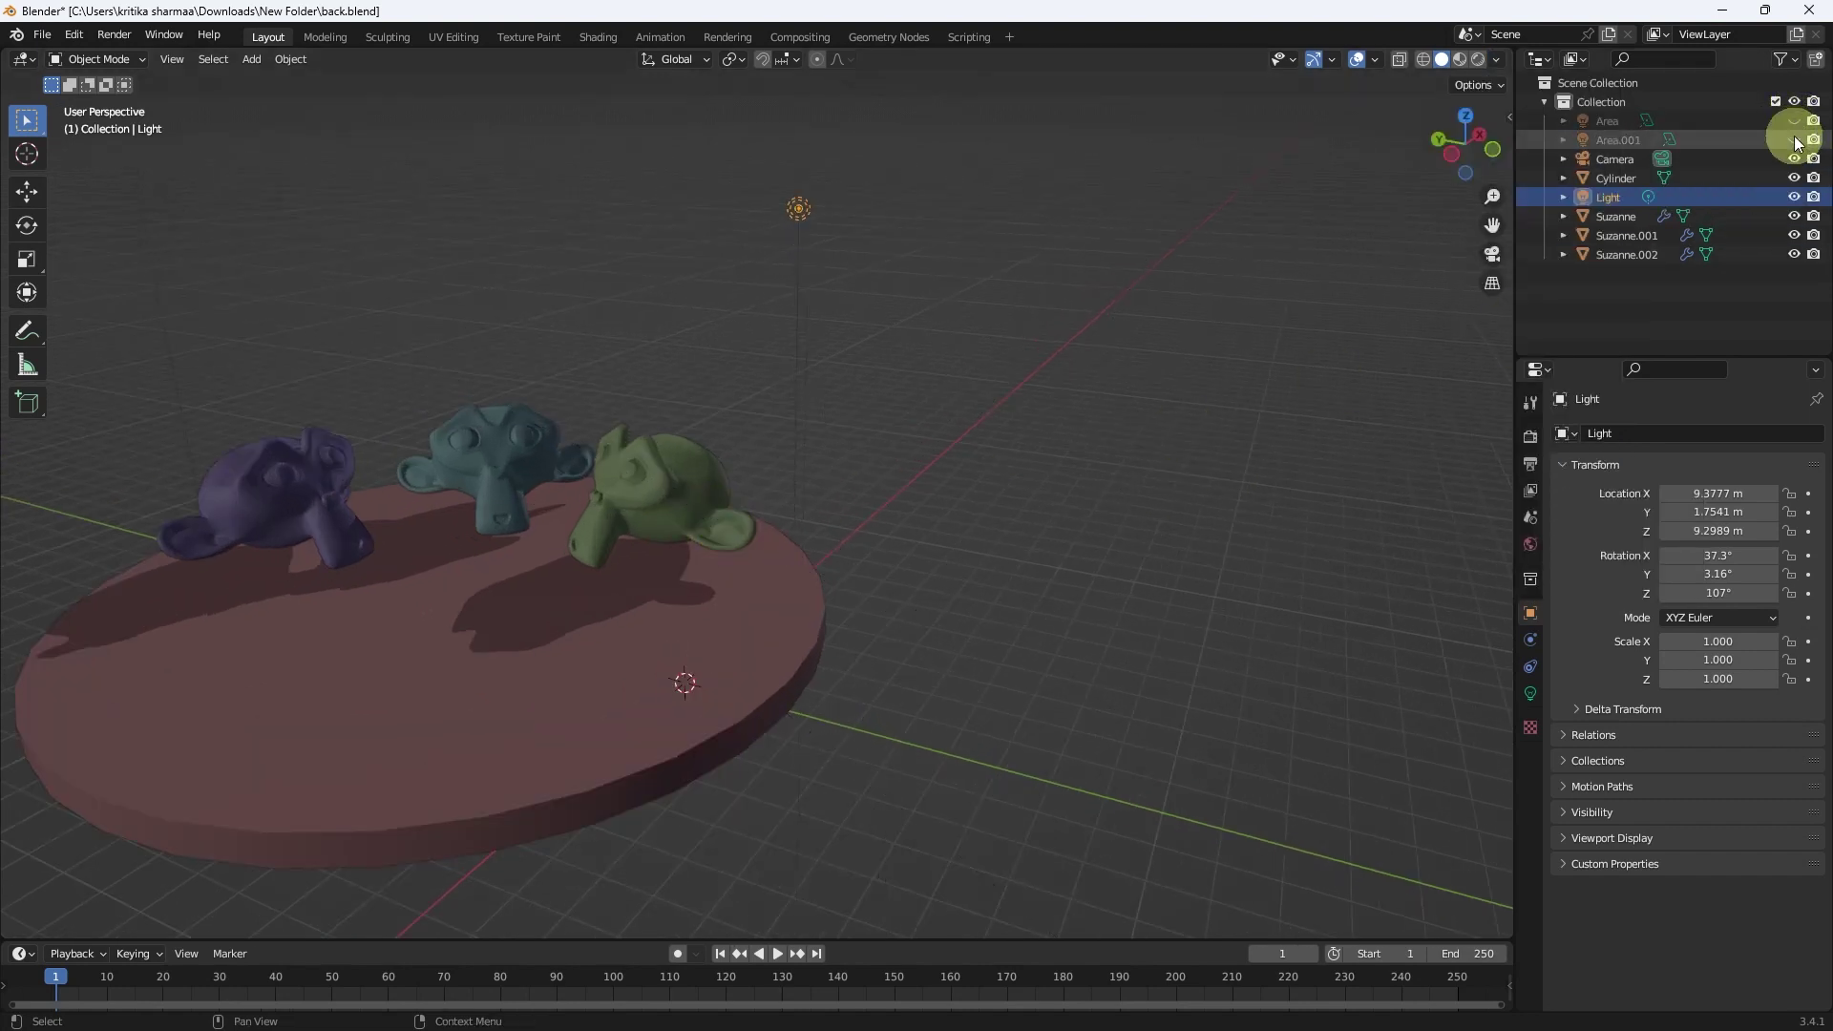
click(1795, 140)
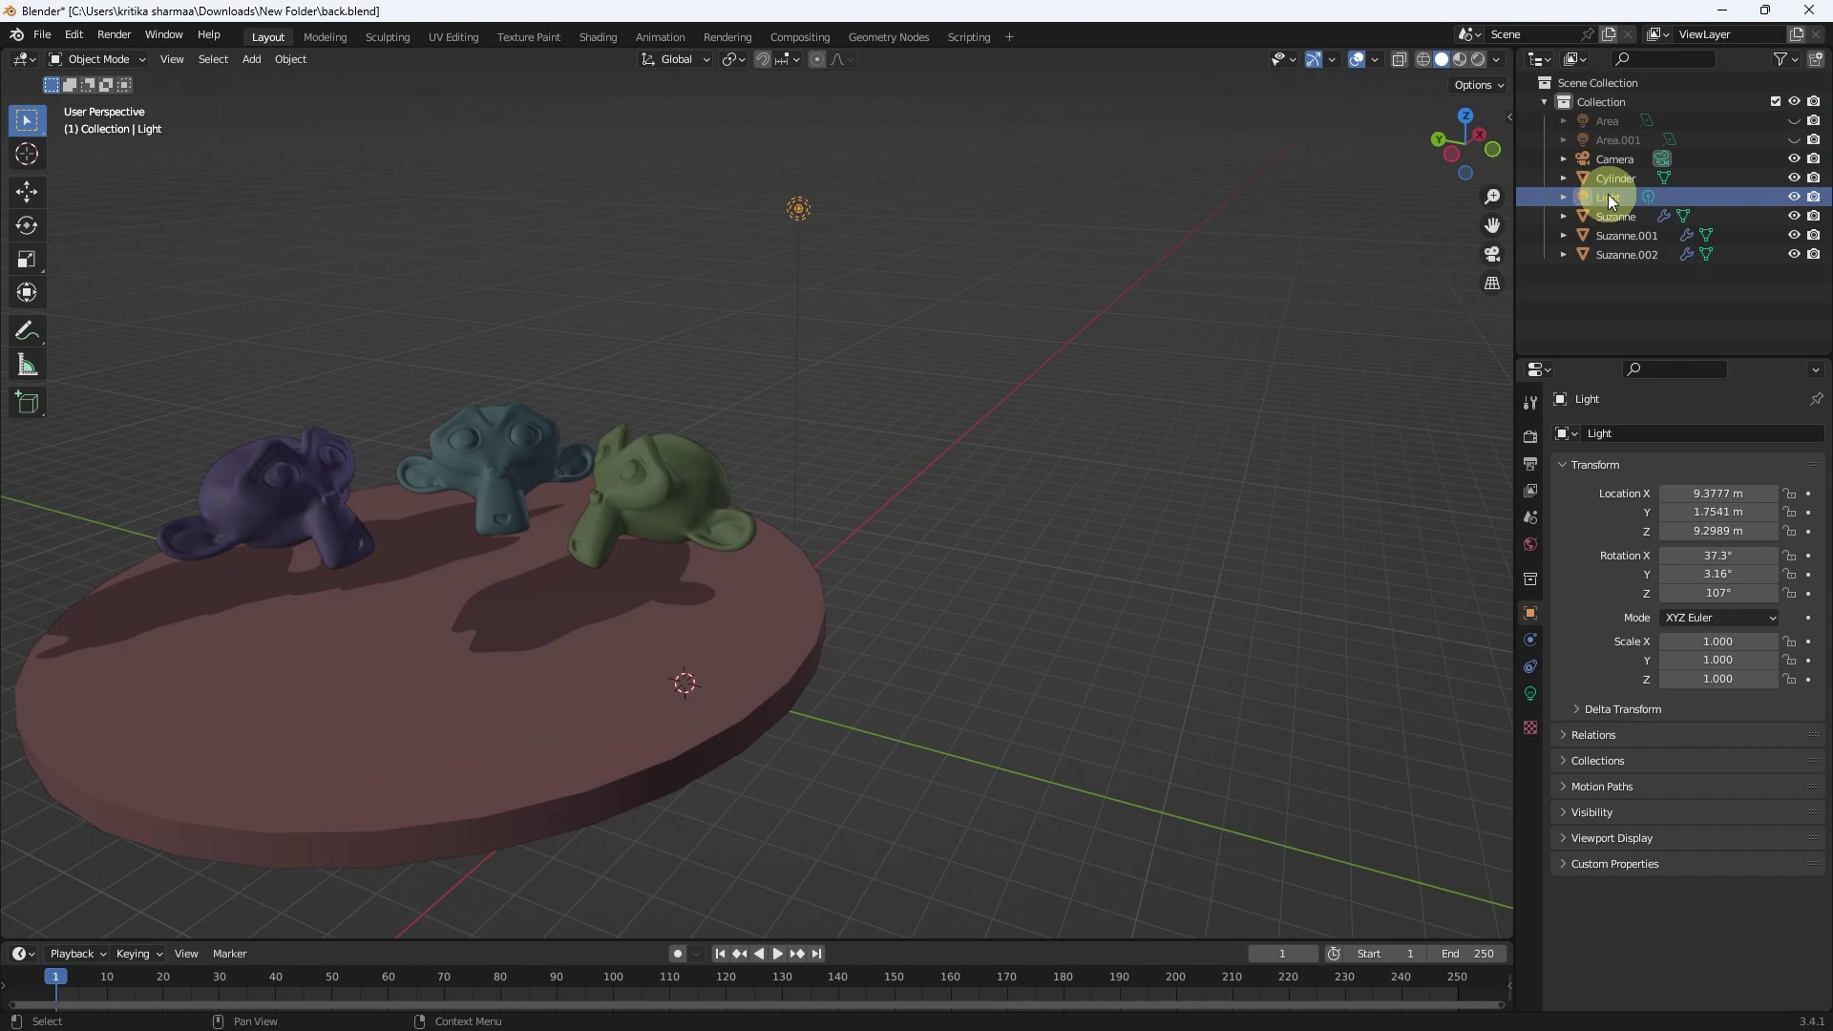
click(1497, 60)
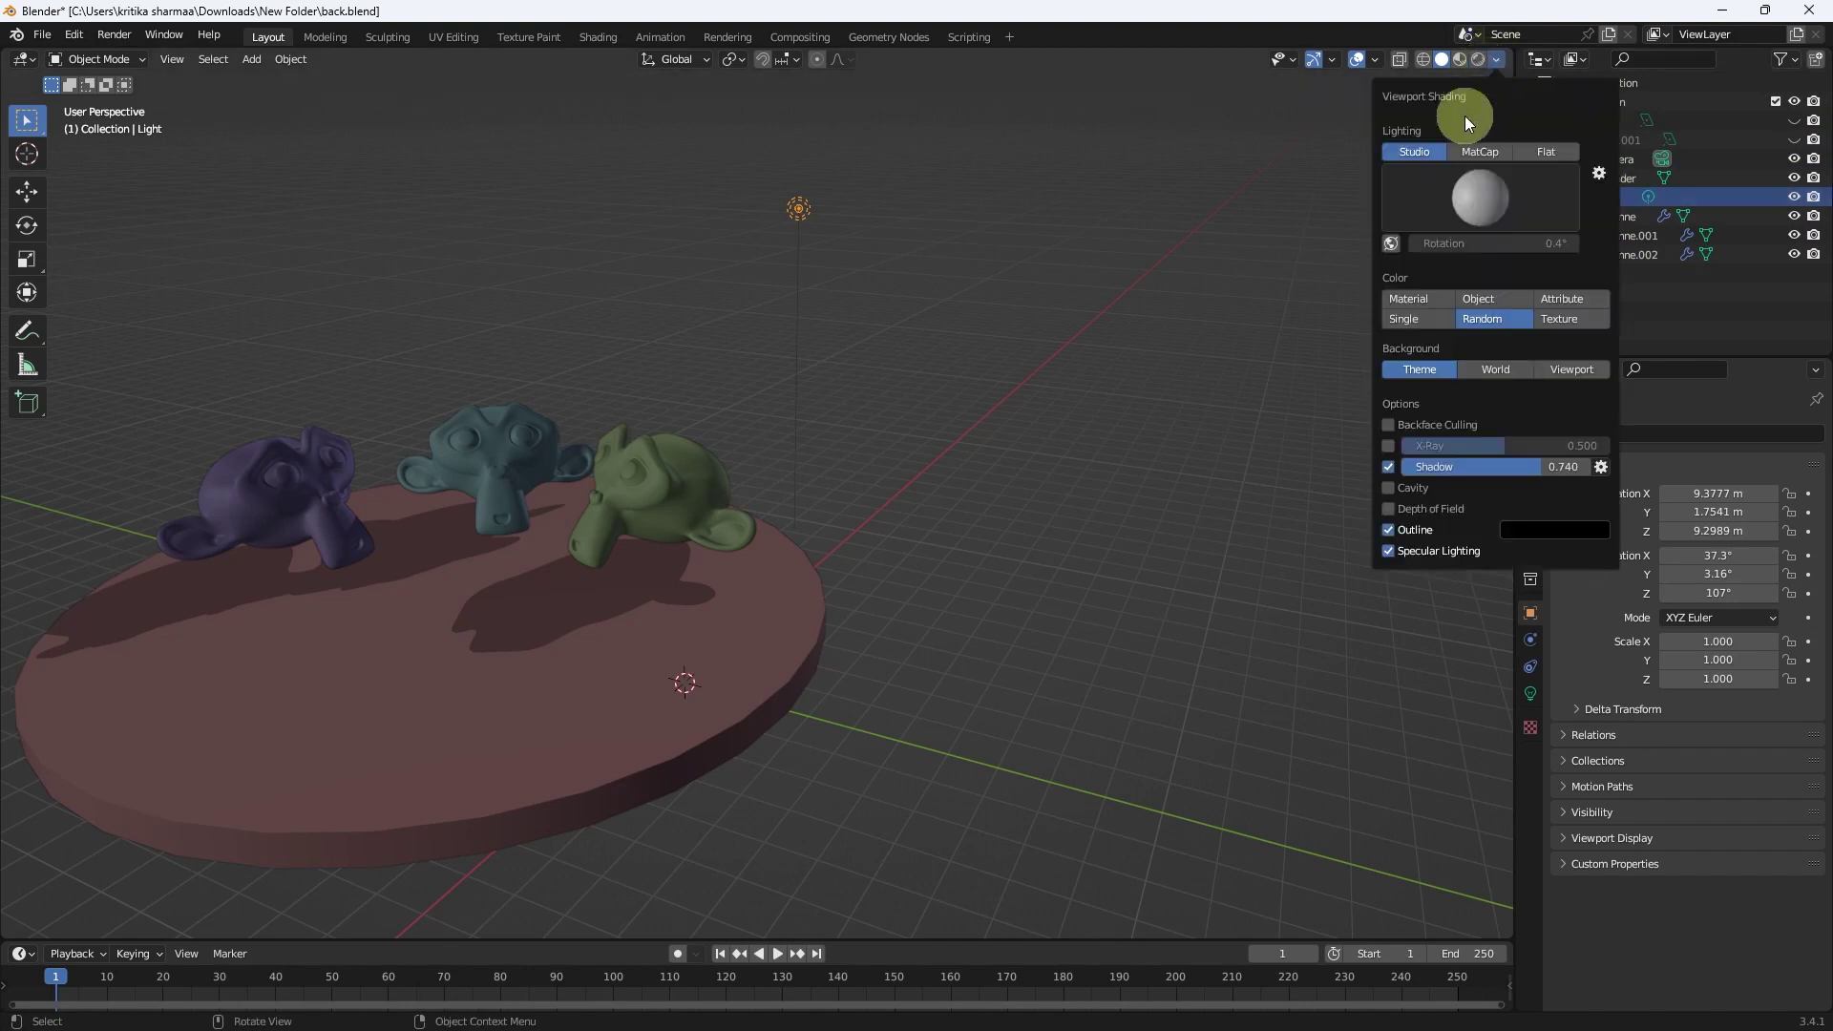
- Raise the Shadow Focus to soften the floor shadows, then lower it slightly
click(1601, 468)
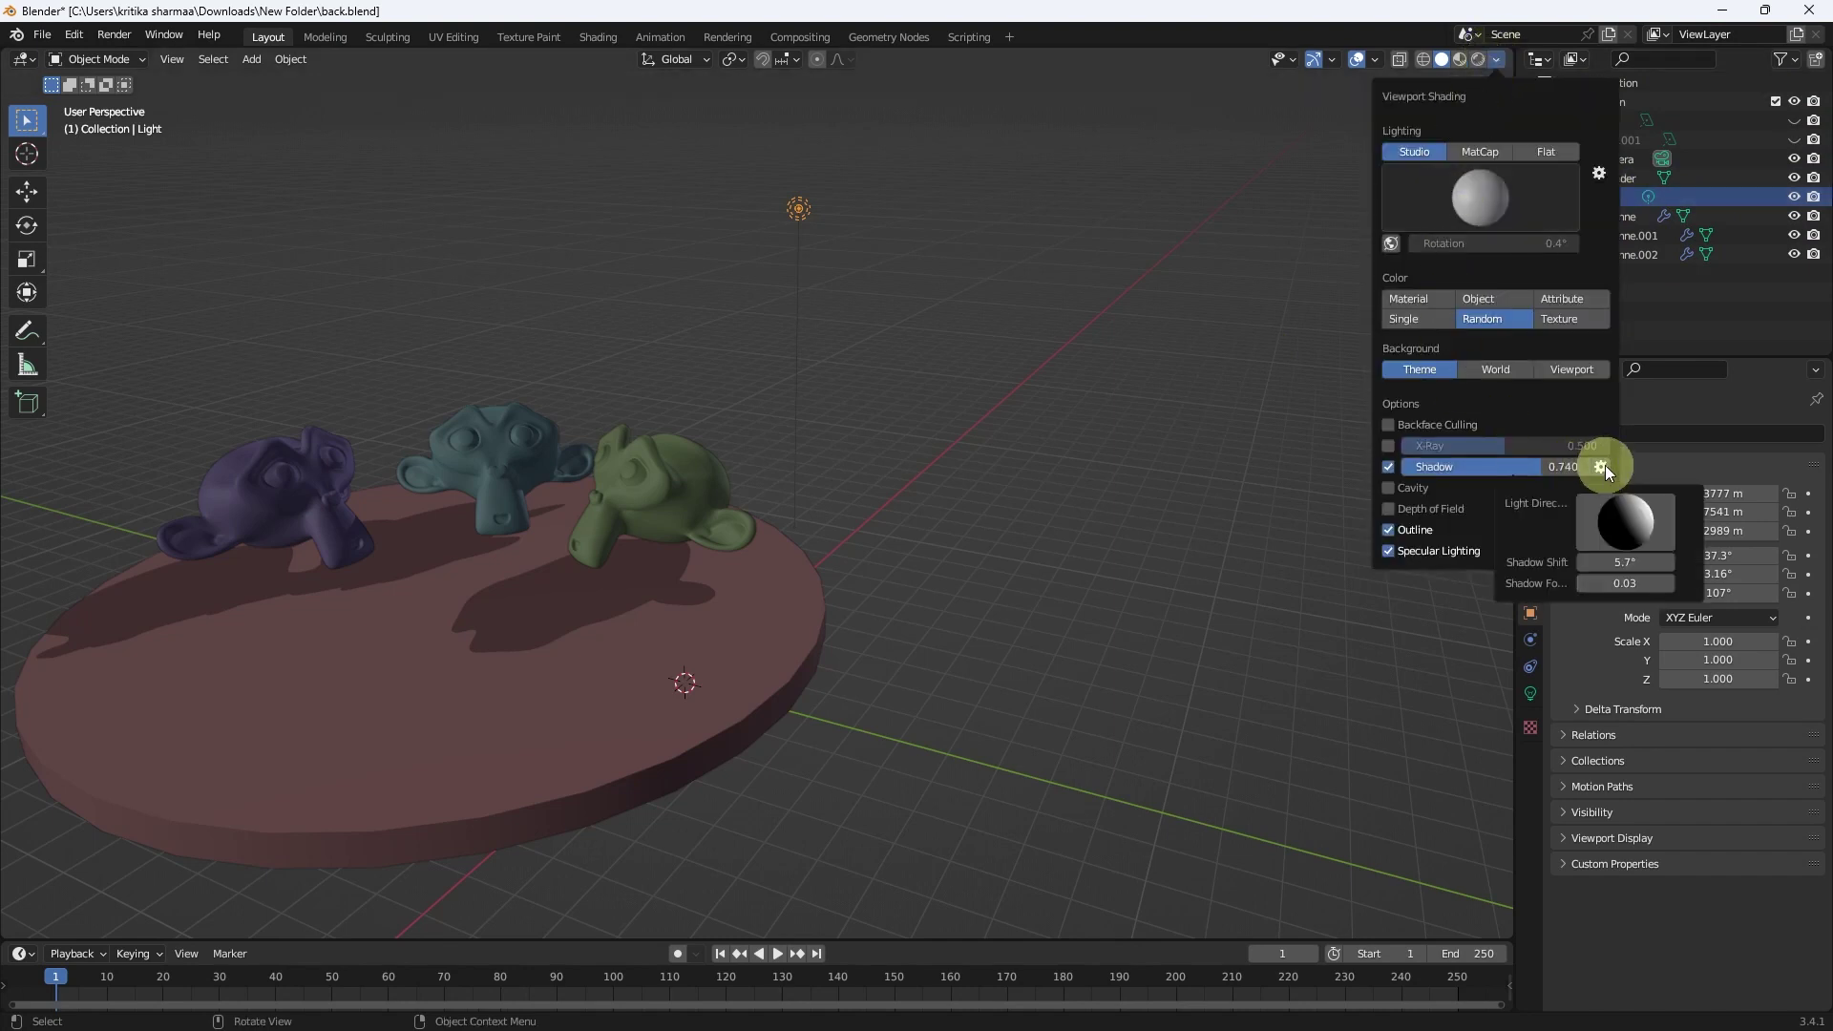
click(1612, 584)
drag(1615, 583, 1665, 585)
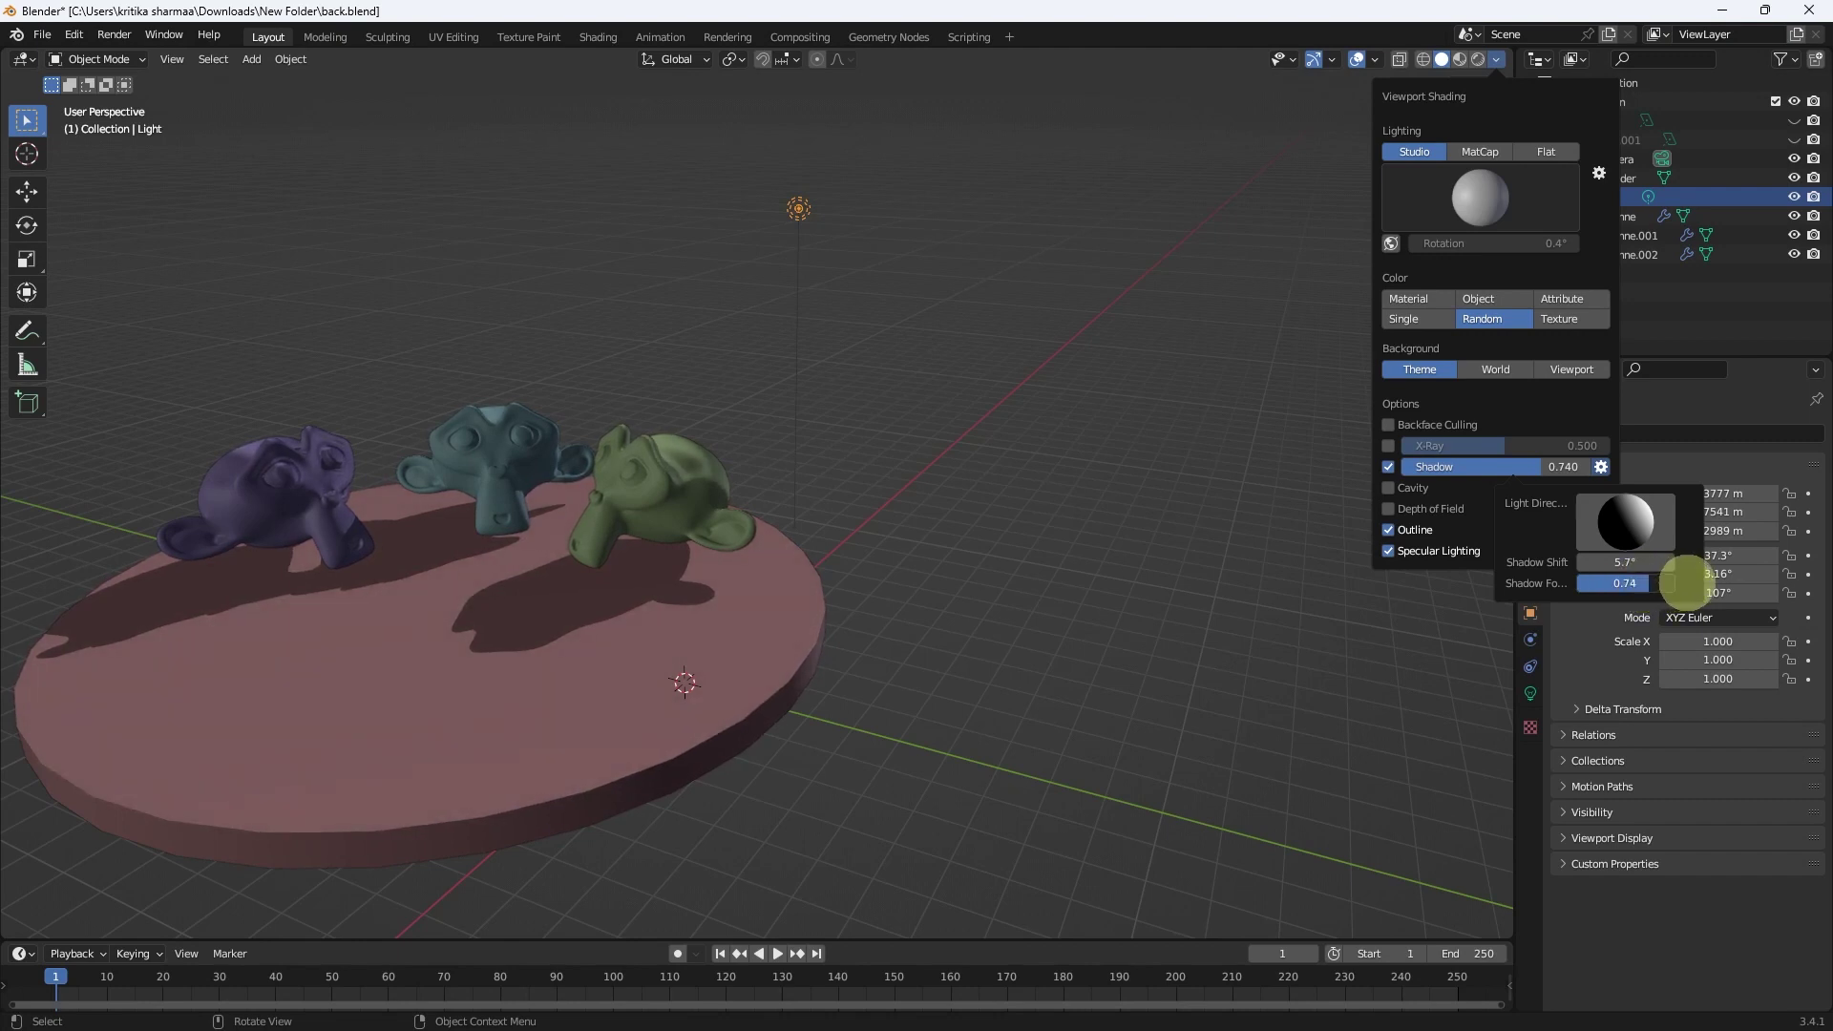
mouse_move(1666, 585)
mouse_down()
mouse_move(1638, 579)
mouse_move(1659, 578)
mouse_up()
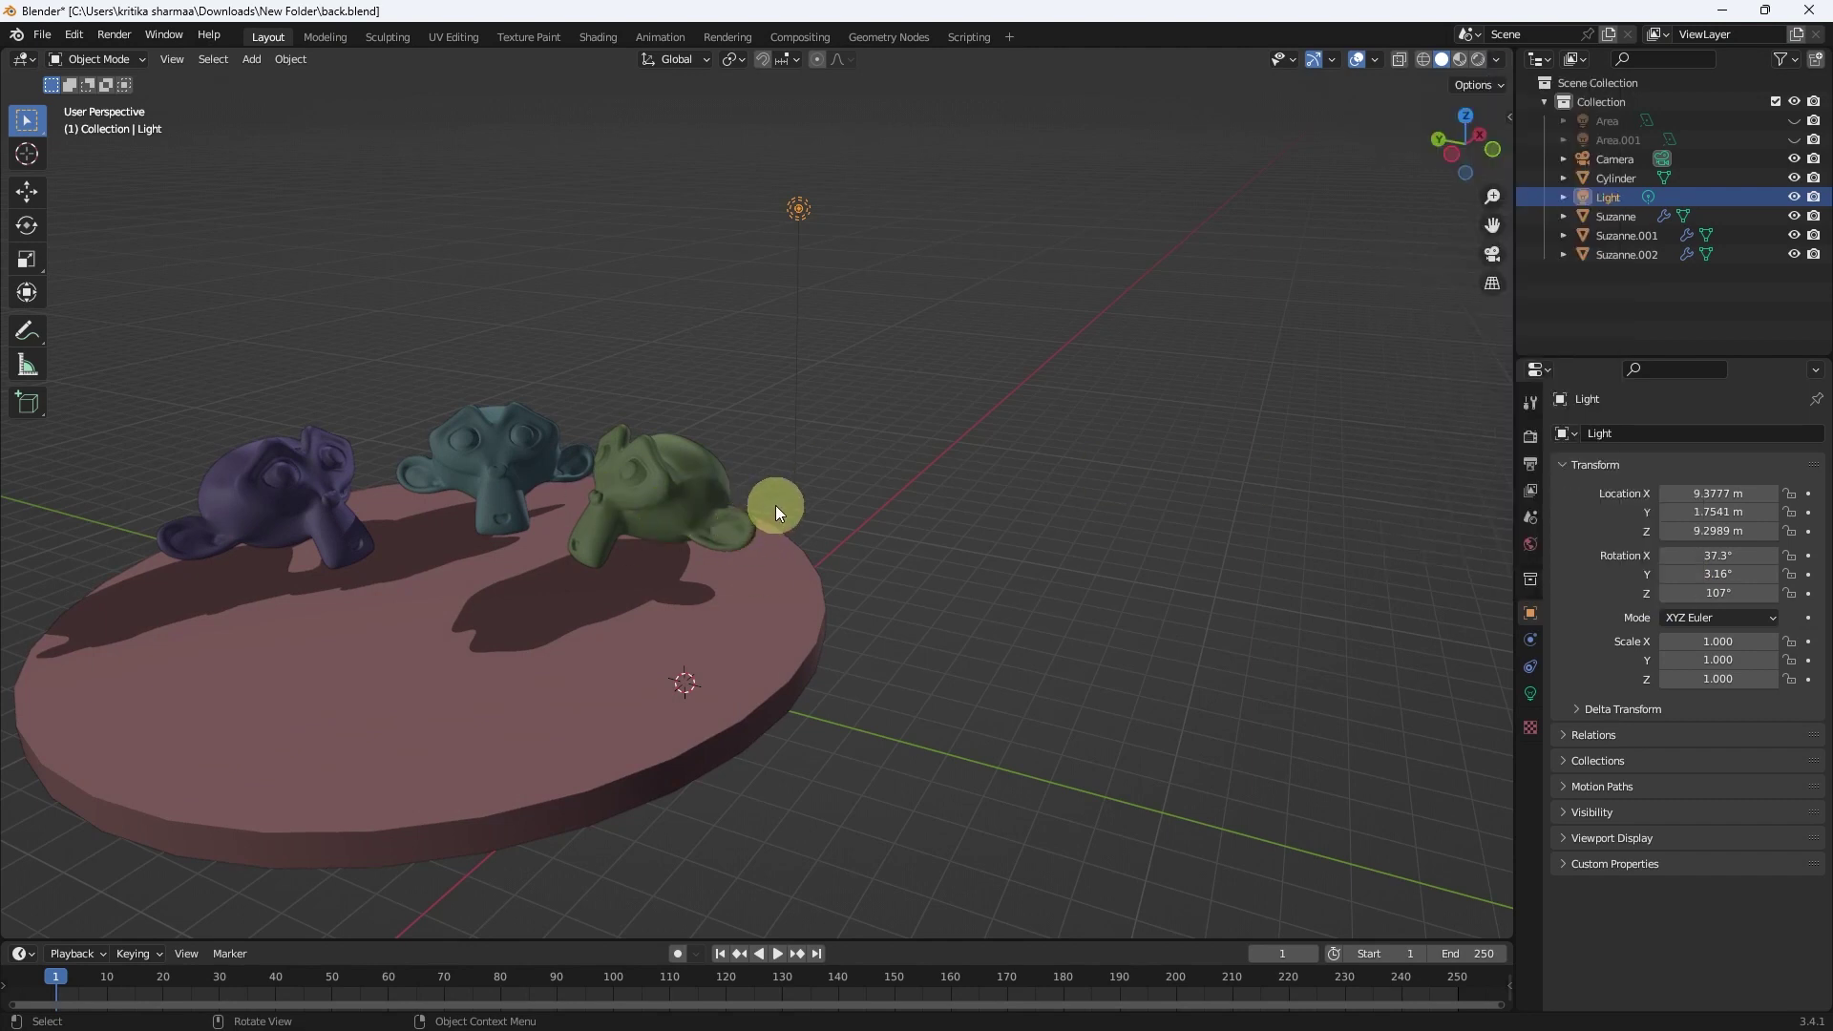
click(1500, 62)
- Switch the viewport to Material Preview, back to Solid, then to Wireframe
click(1497, 58)
click(1462, 58)
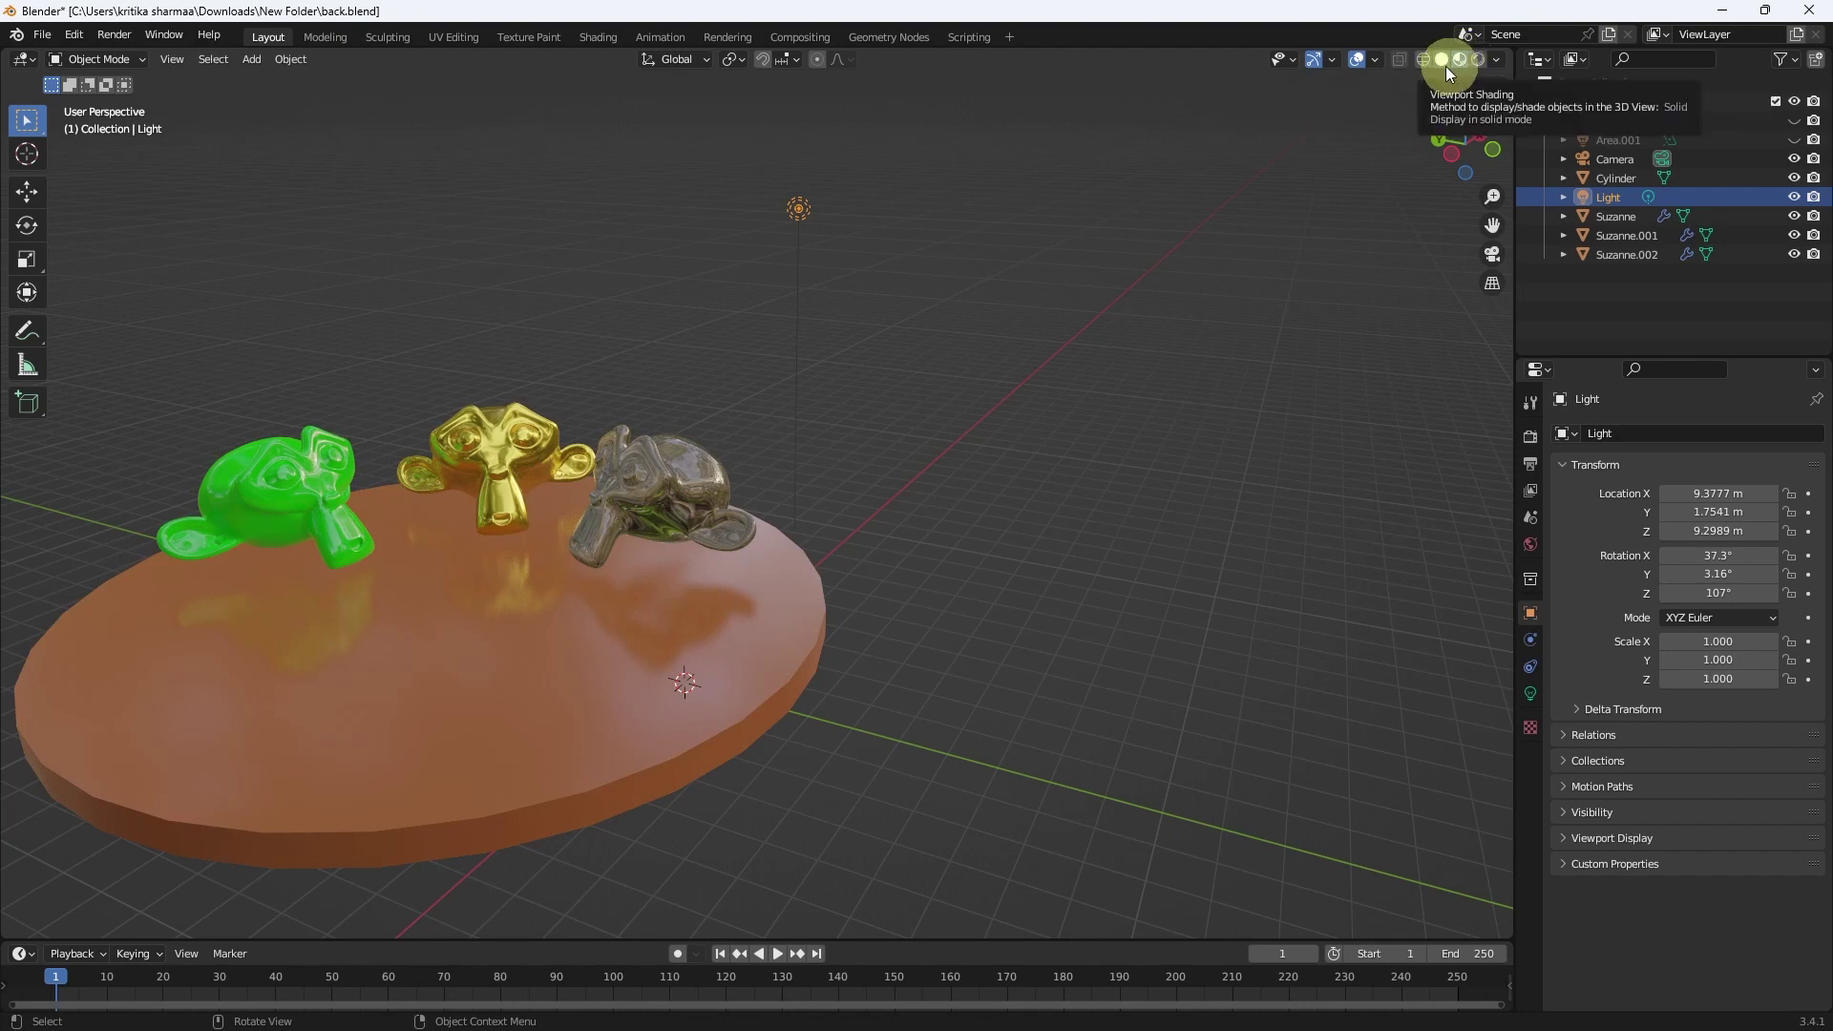
click(1443, 59)
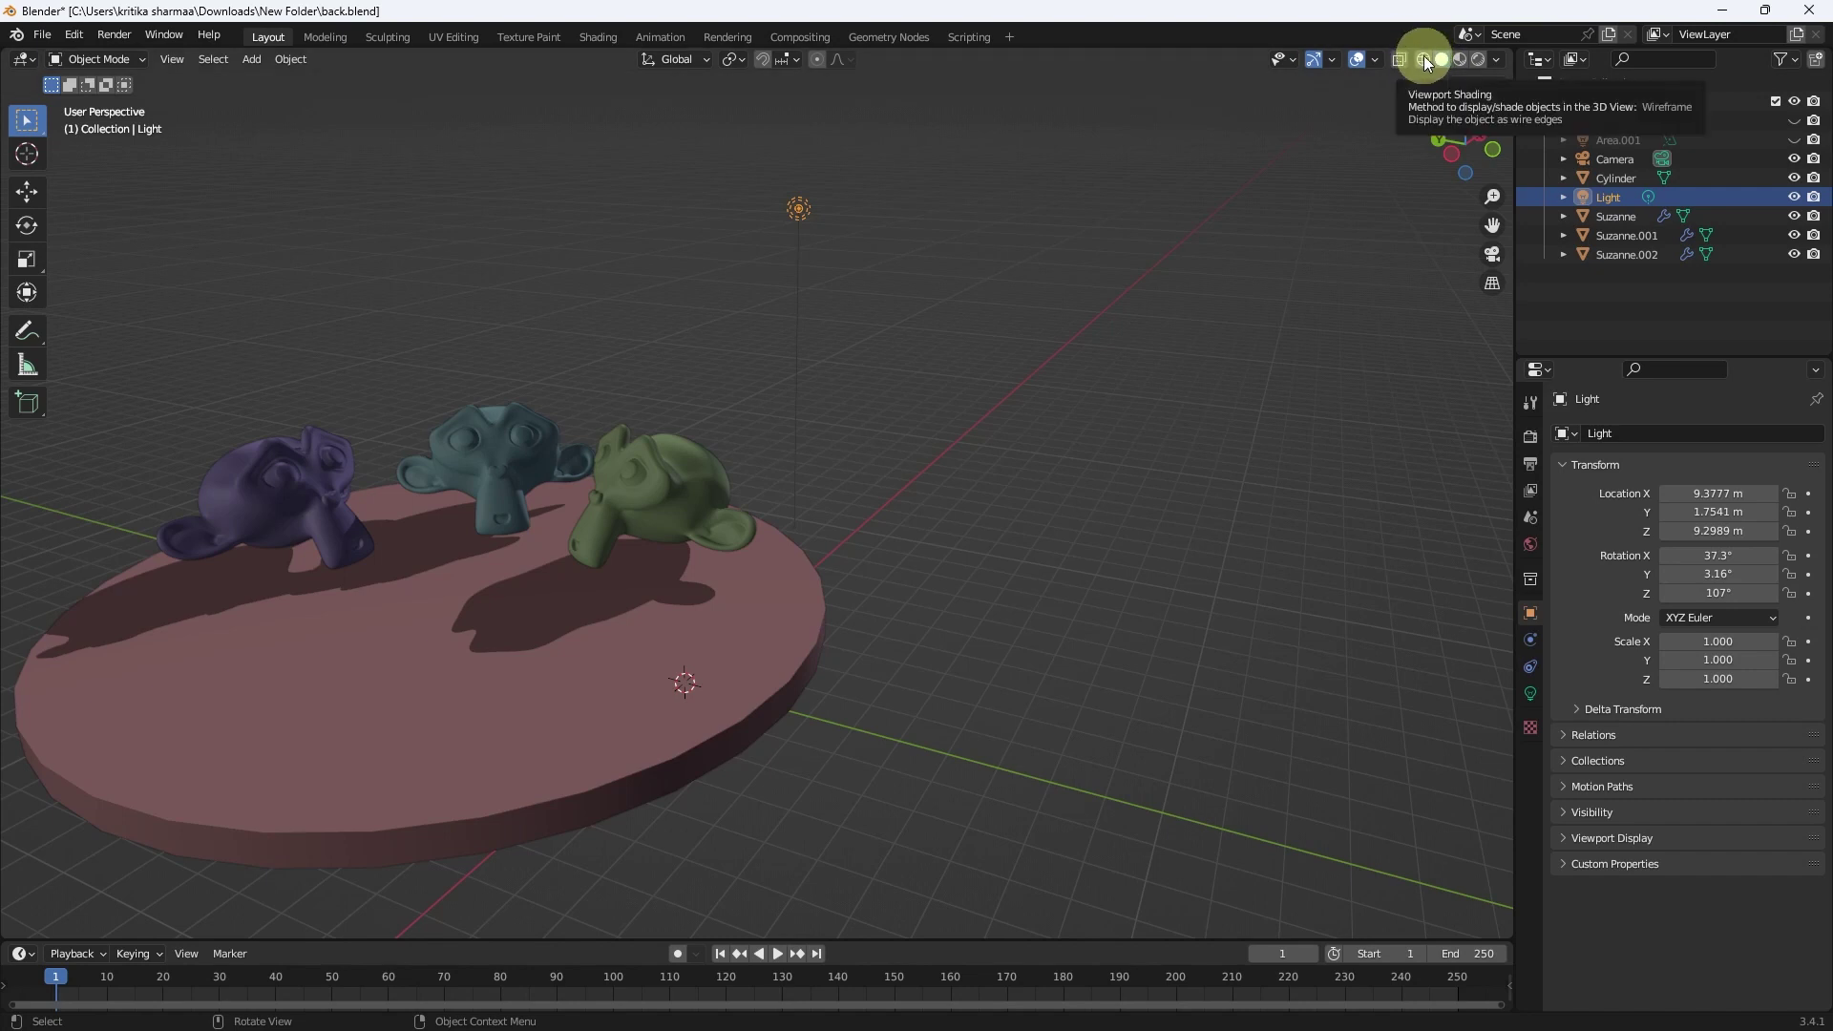
click(1423, 62)
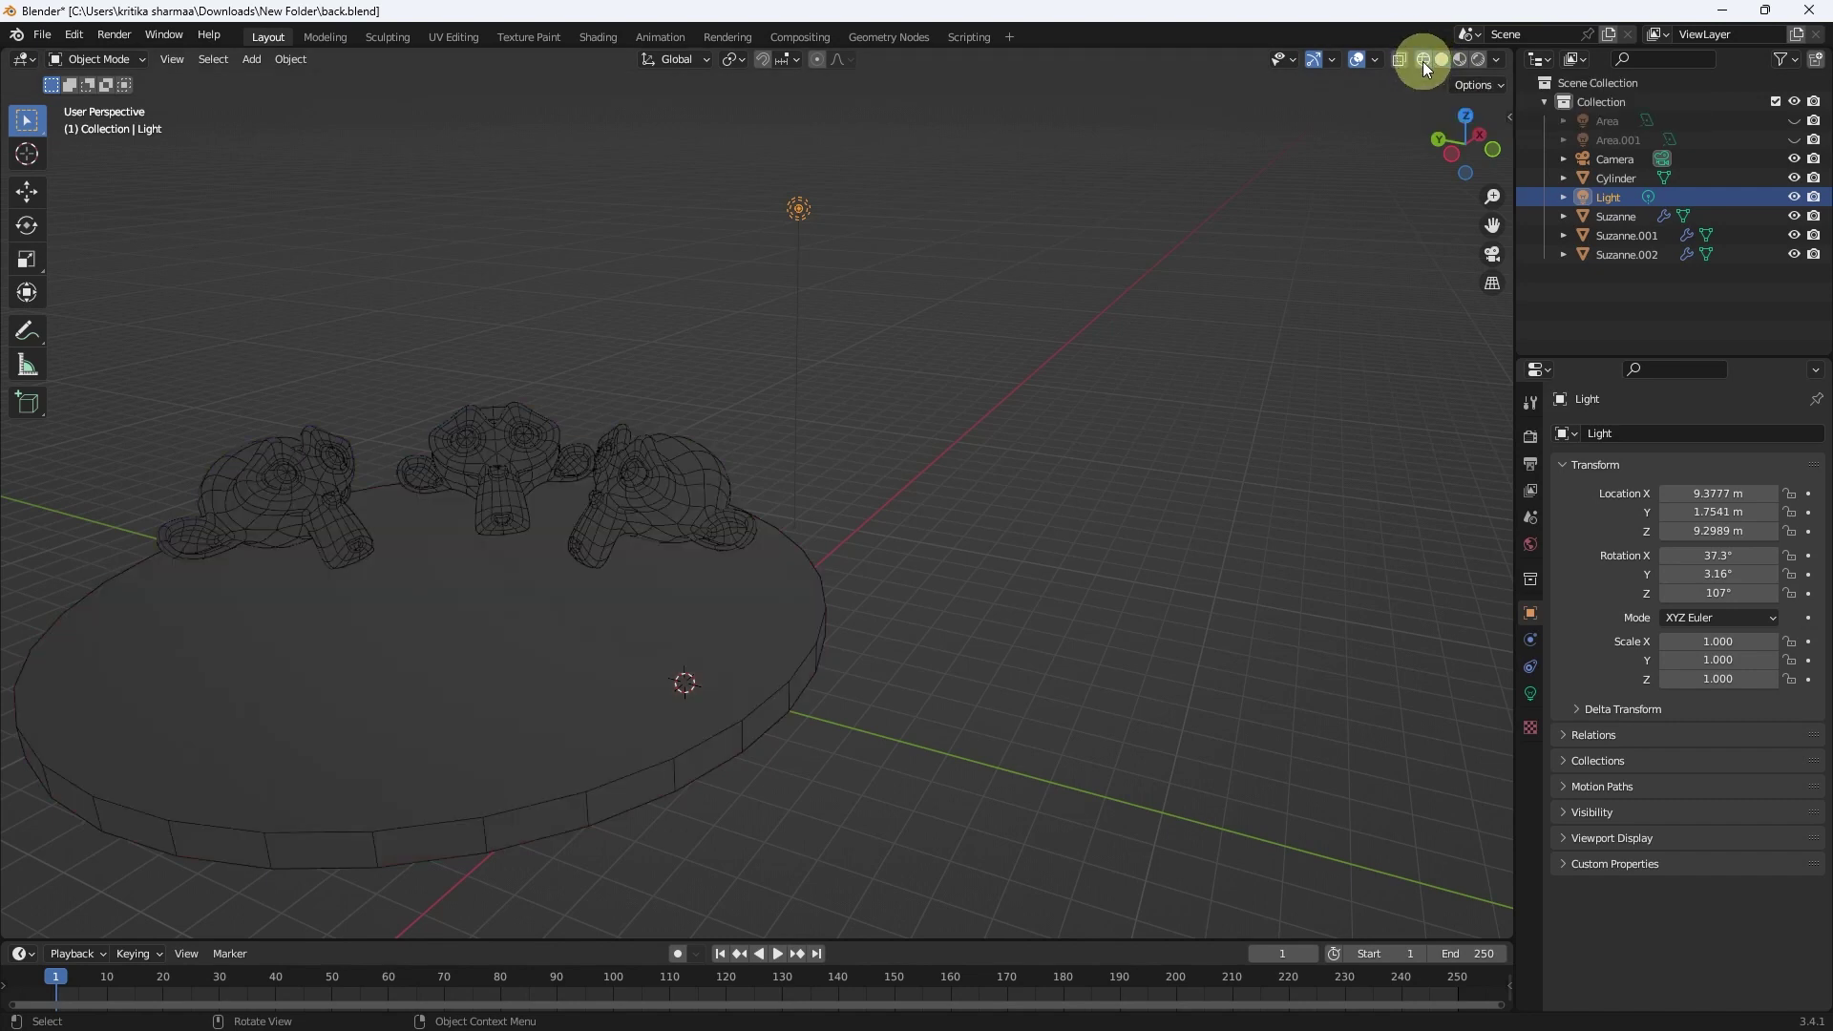
mouse_move(752, 589)
middle_down()
mouse_move(612, 577)
mouse_move(622, 528)
mouse_move(783, 535)
middle_up()
scroll(763, 515, up, 3)
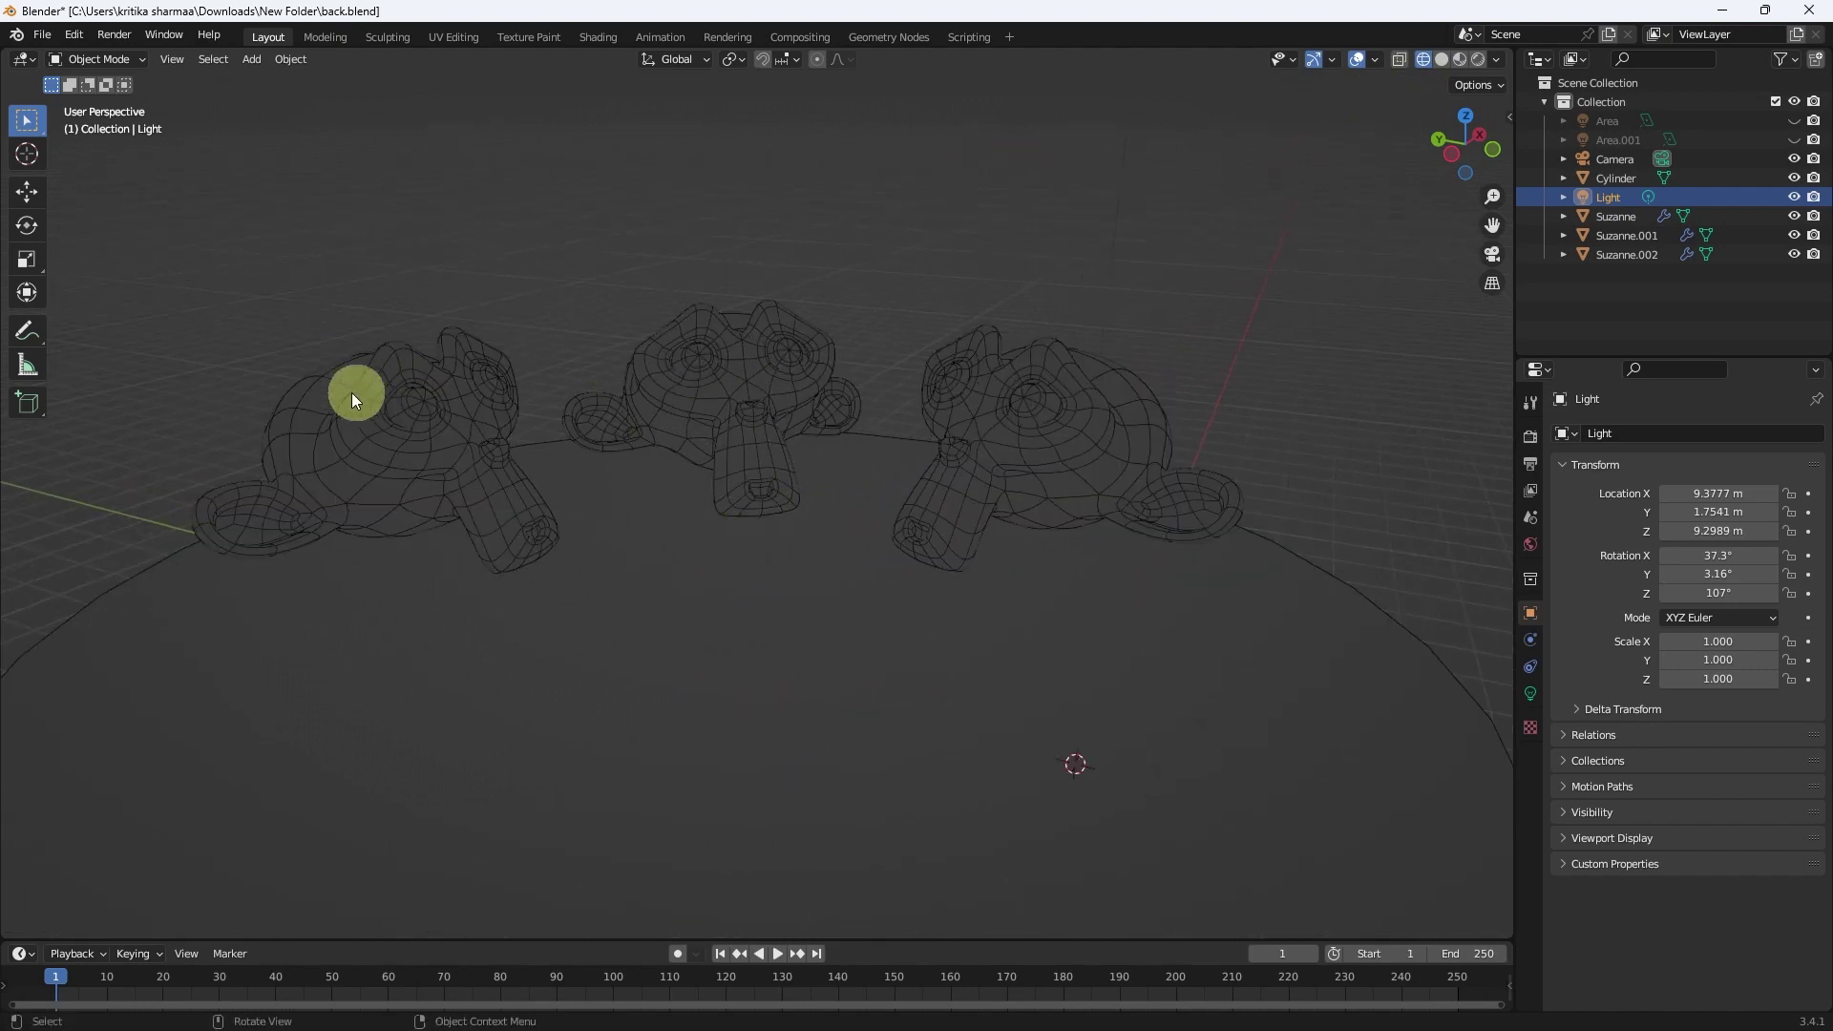
mouse_move(1102, 435)
middle_down()
mouse_move(1098, 531)
mouse_move(972, 499)
mouse_move(1005, 504)
middle_up()
scroll(996, 427, up, 2)
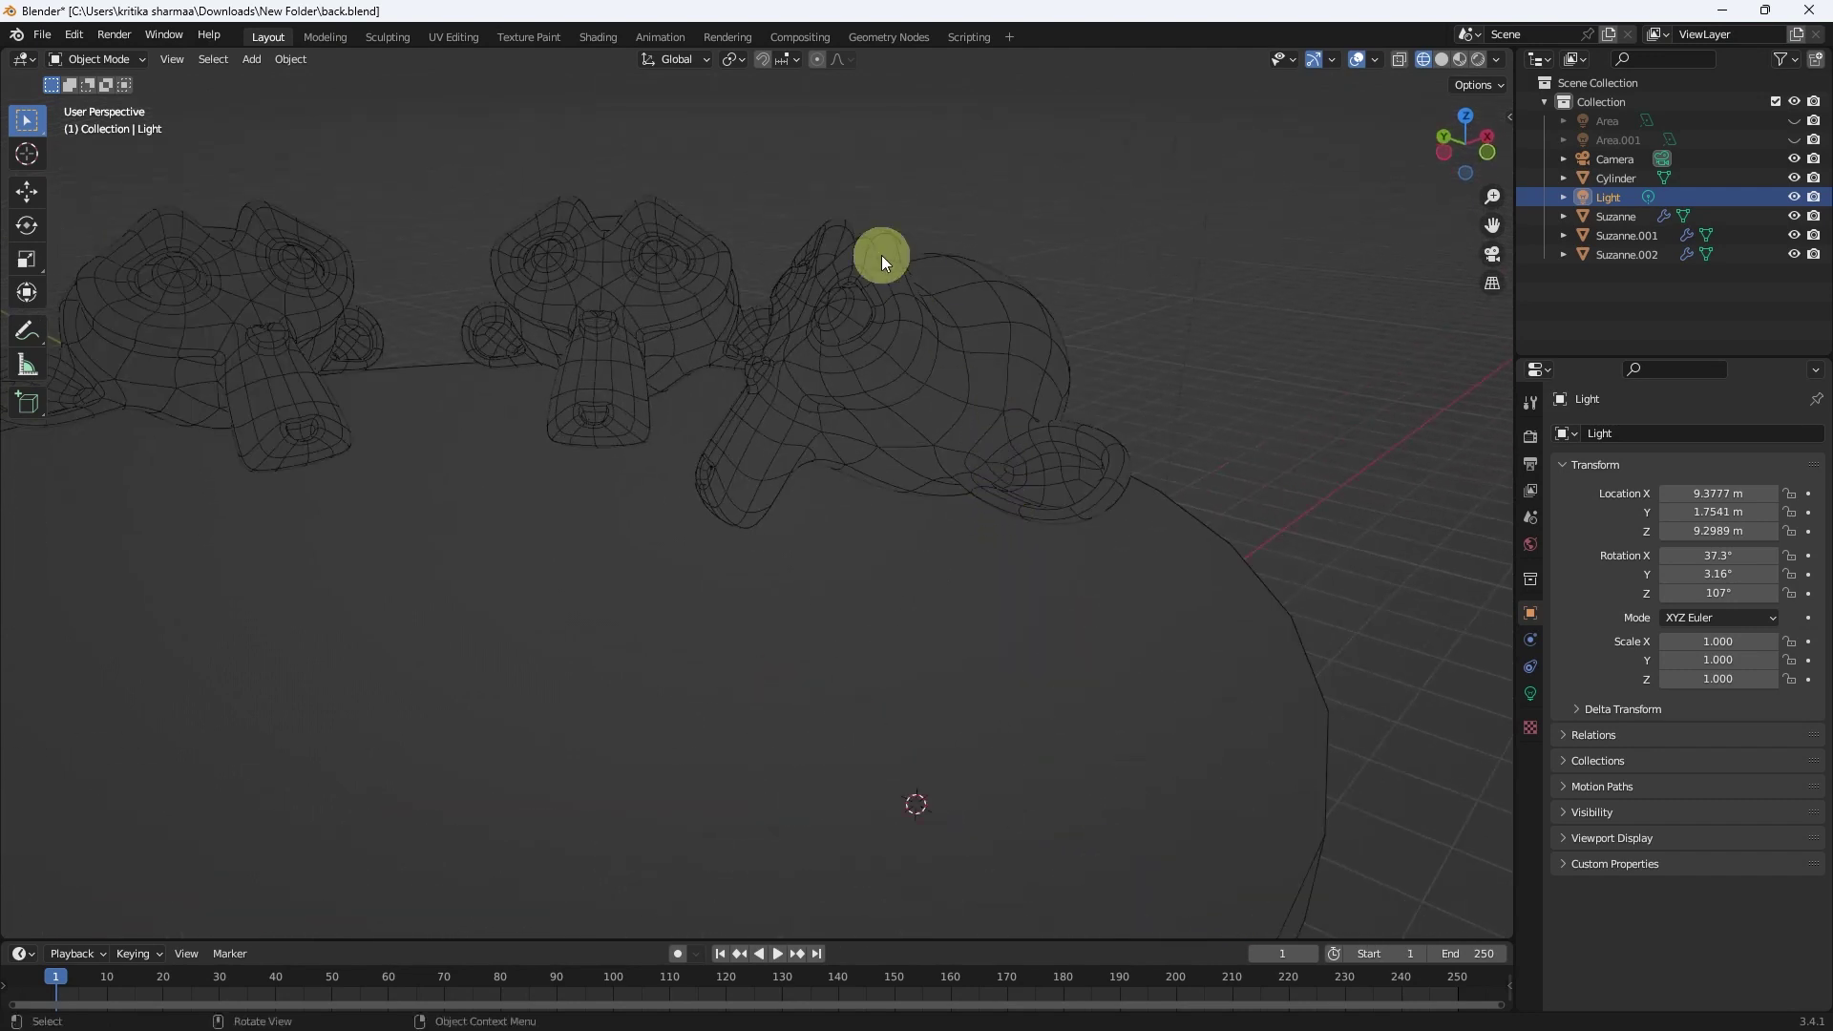
scroll(911, 371, up, 1)
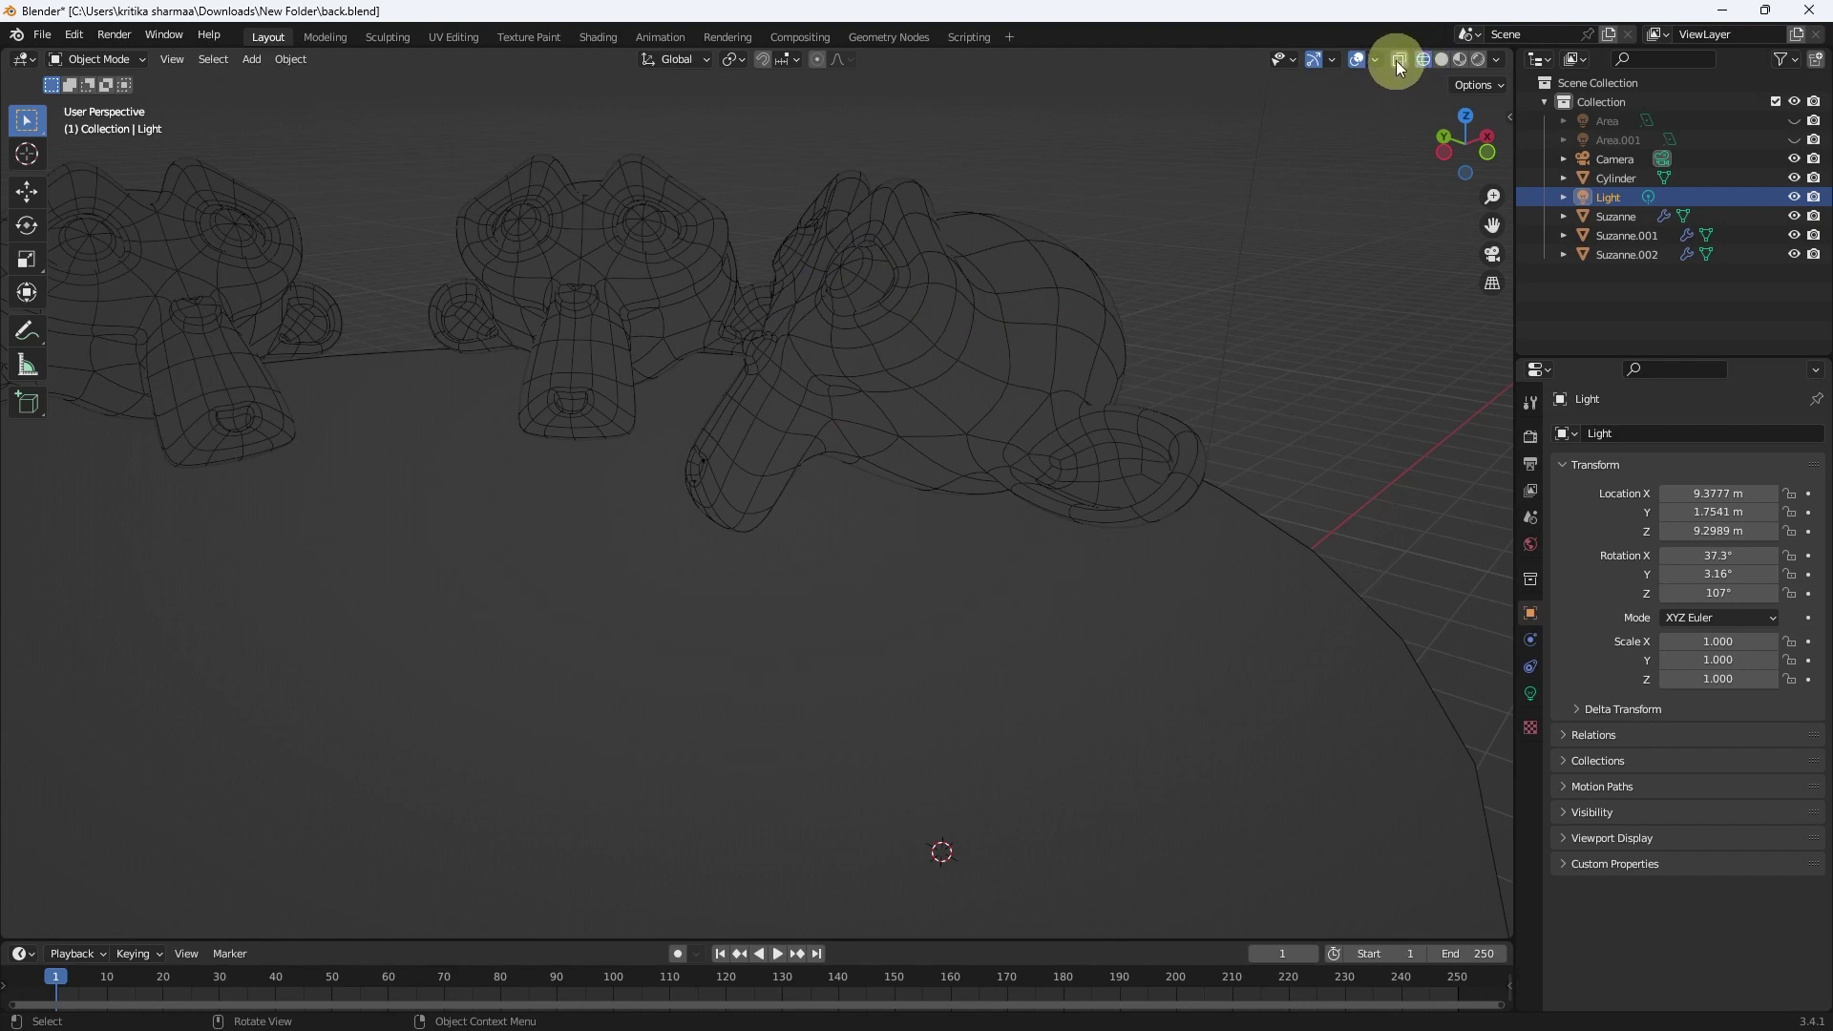
- Turn on X-ray for the wireframe, orbit around, then return to Solid shading
click(1497, 61)
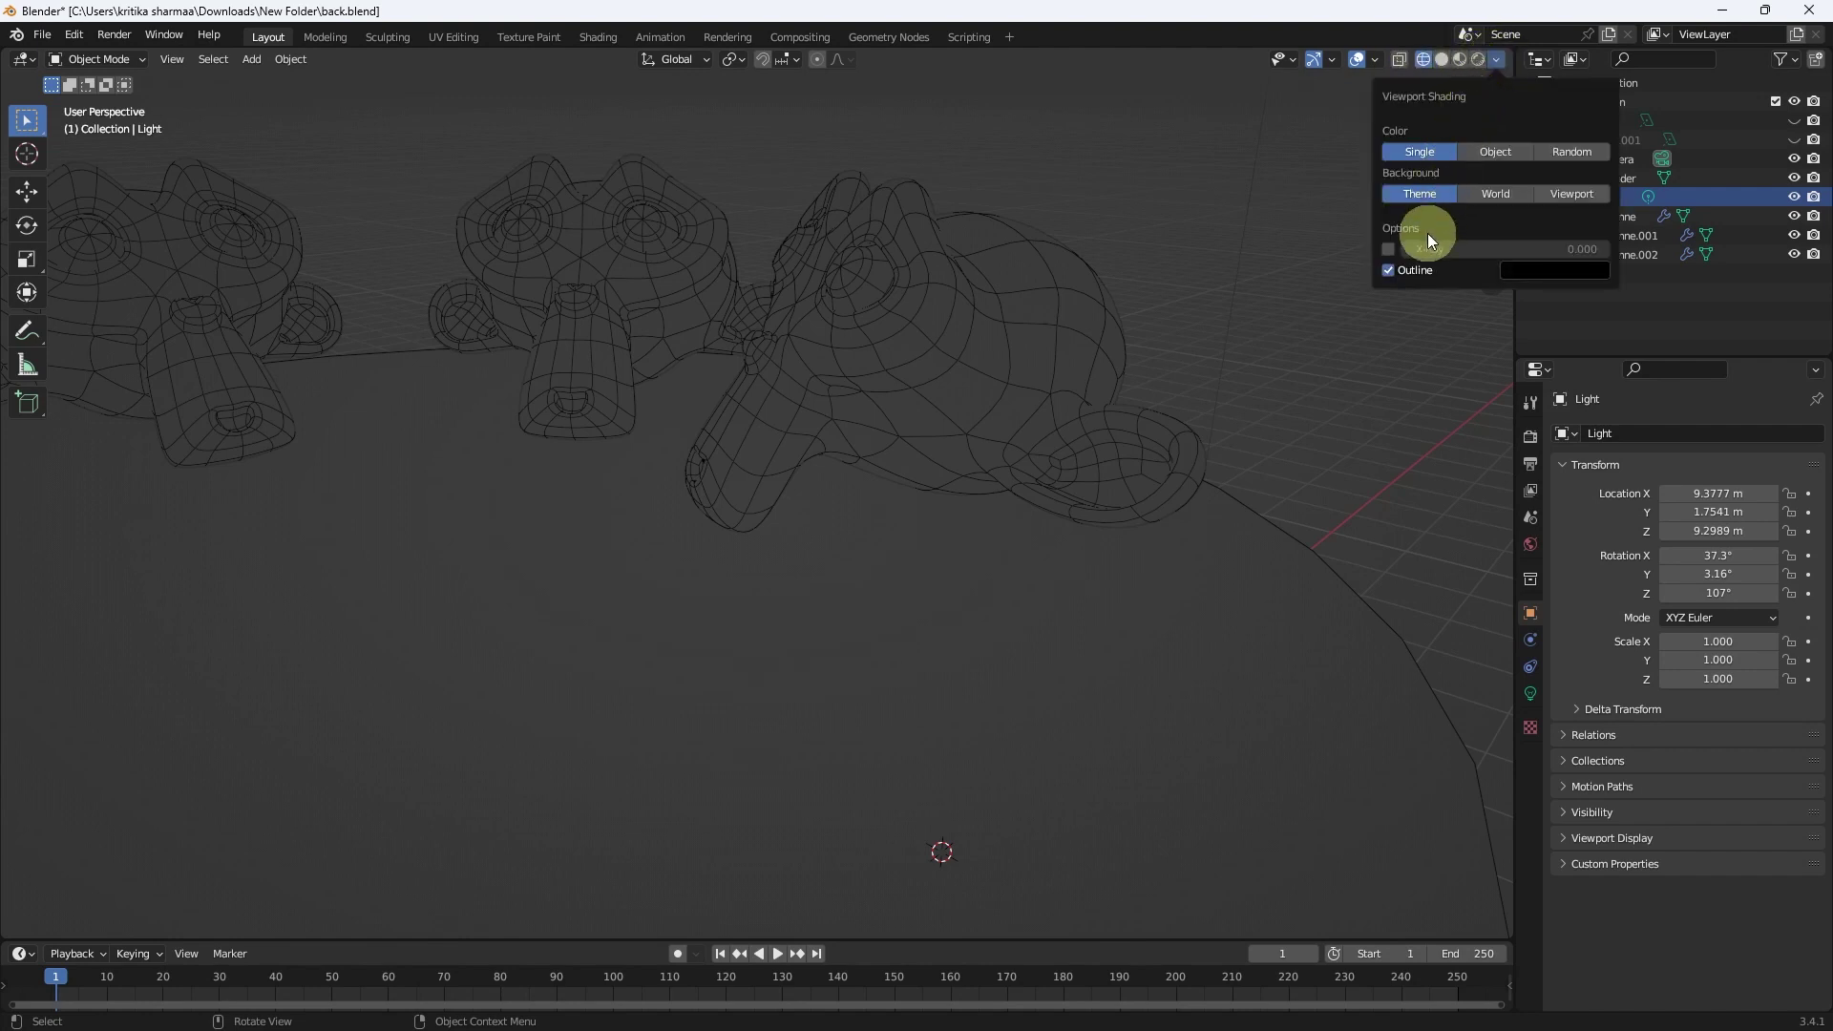
click(1396, 62)
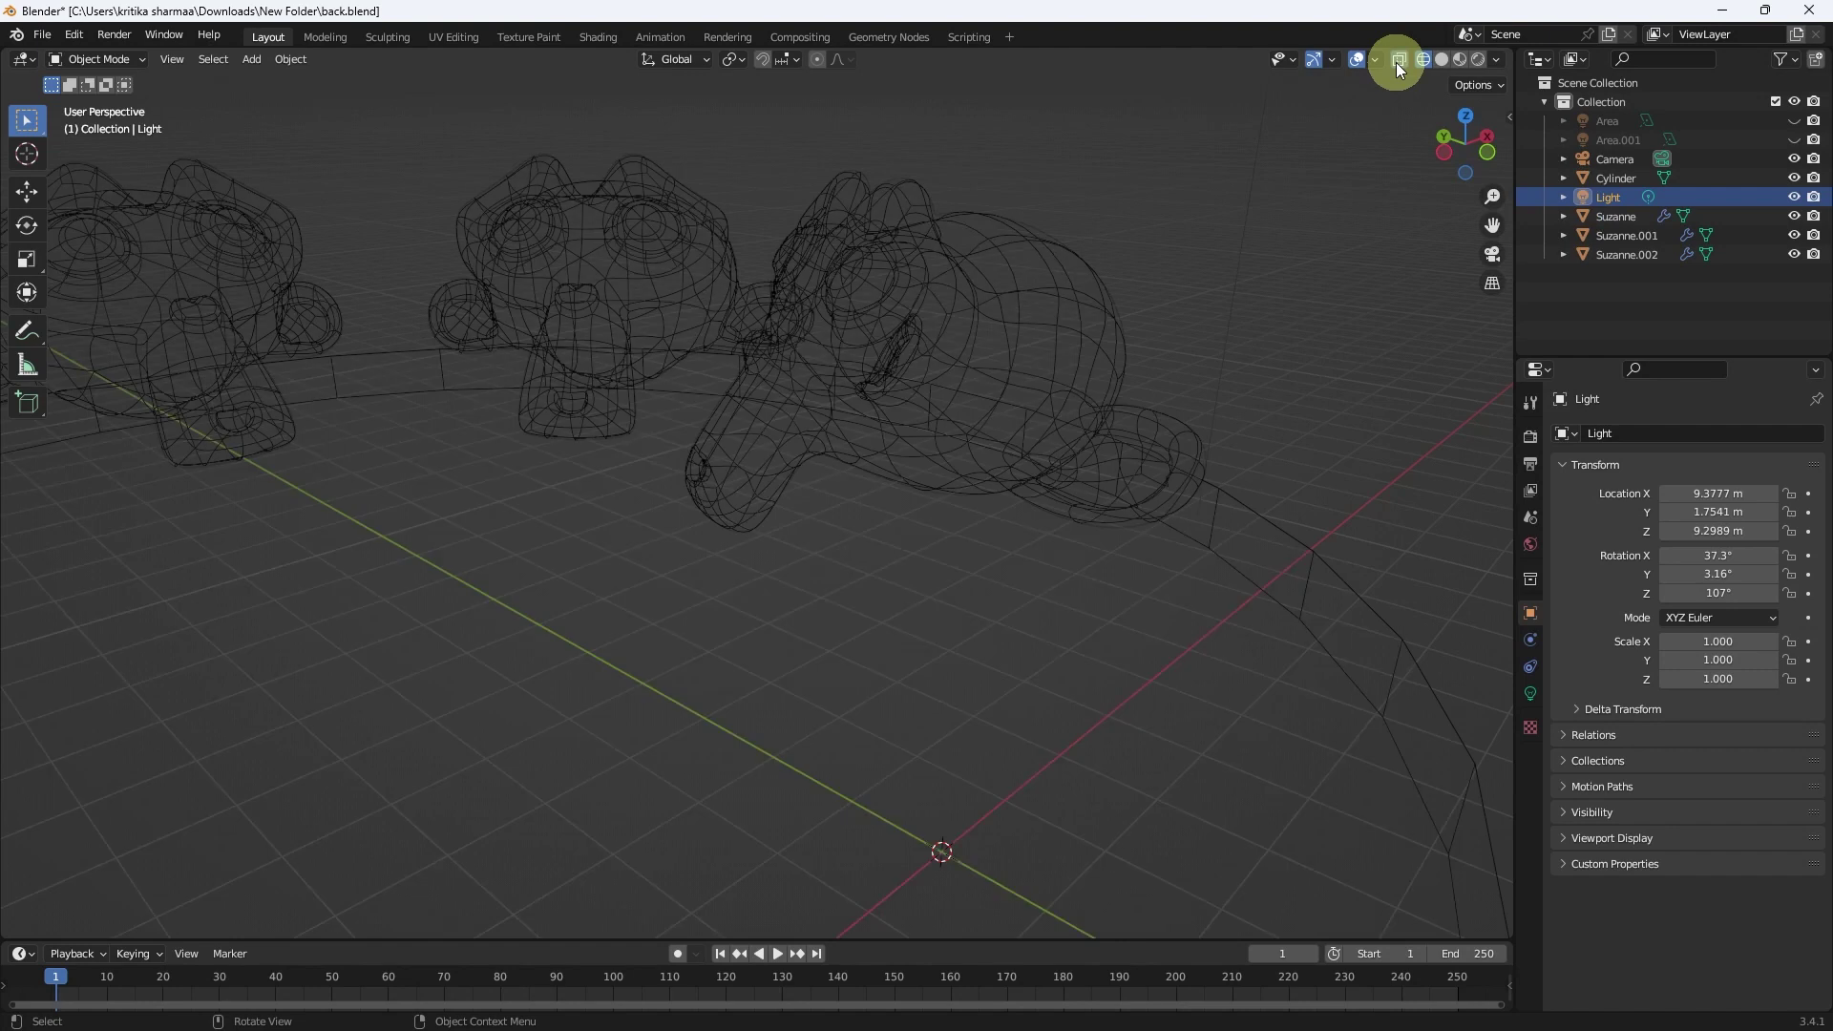
scroll(1093, 288, down, 3)
middle_drag(875, 362, 813, 369)
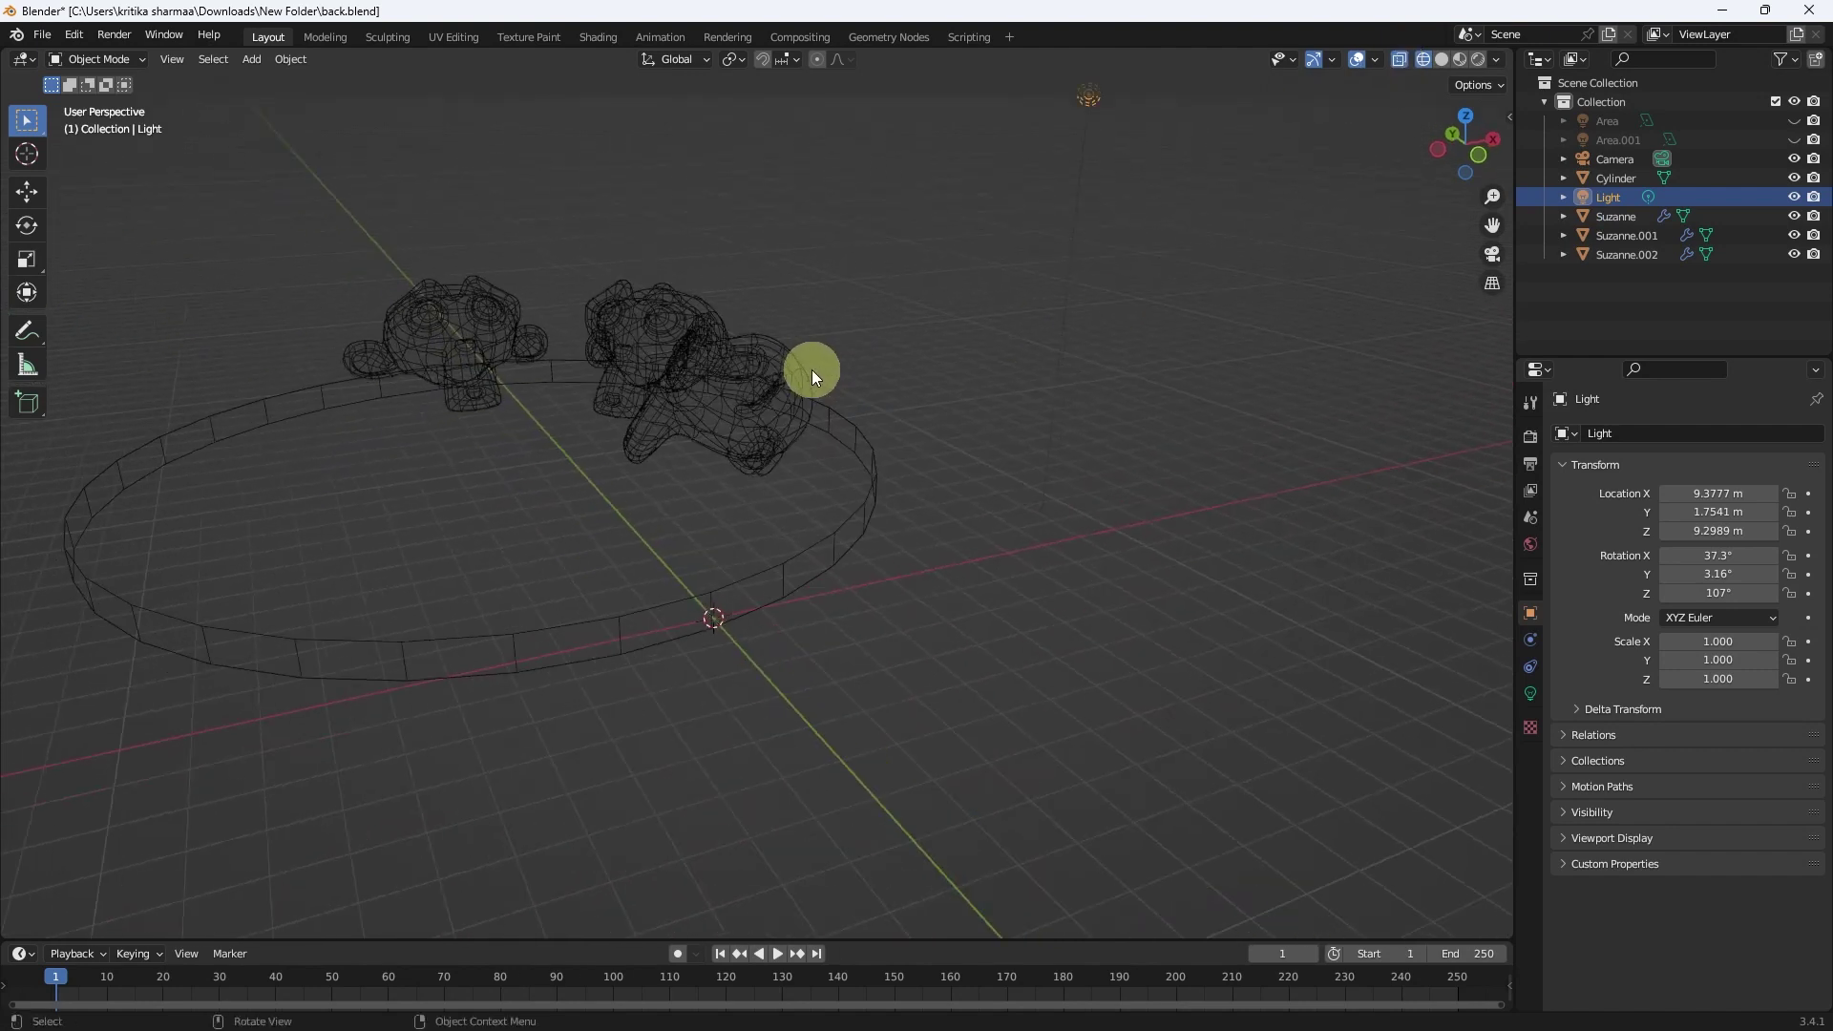
click(1442, 59)
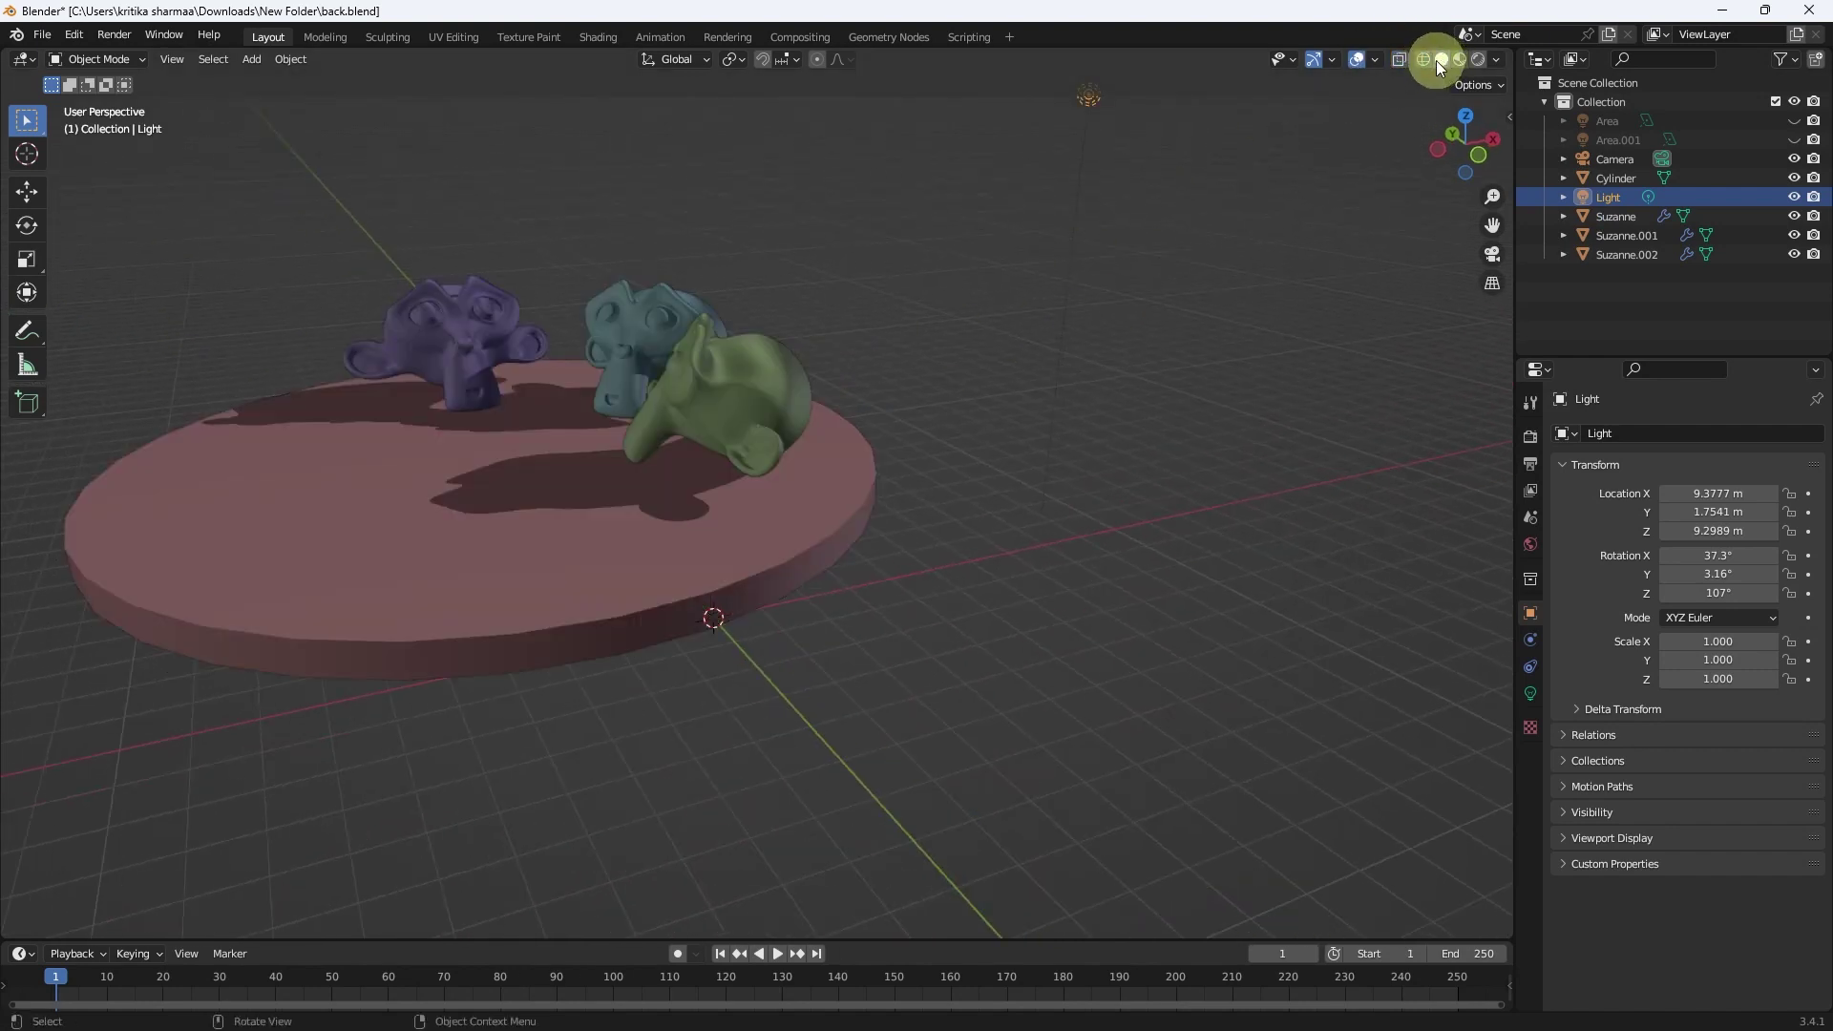
- Zoom in on the monkeys and switch the viewport to Wireframe display
scroll(810, 330, up, 2)
scroll(809, 331, up, 2)
scroll(921, 399, up, 2)
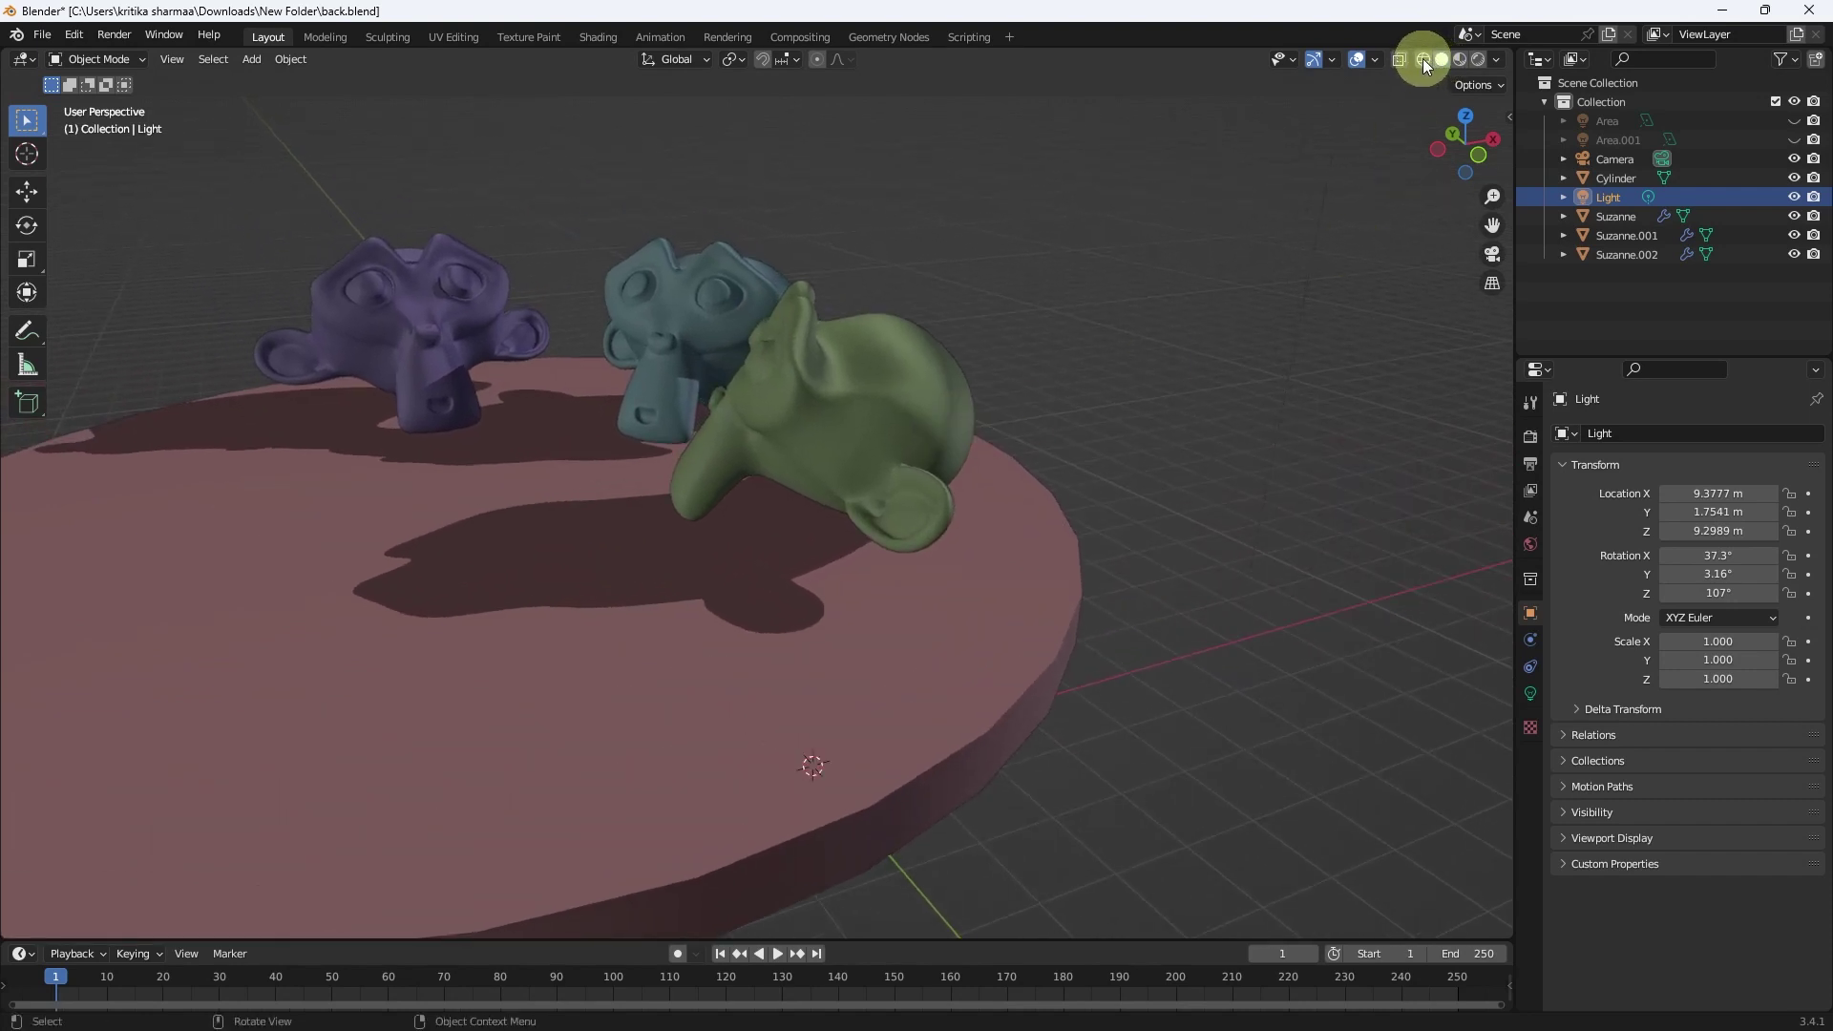
click(1422, 59)
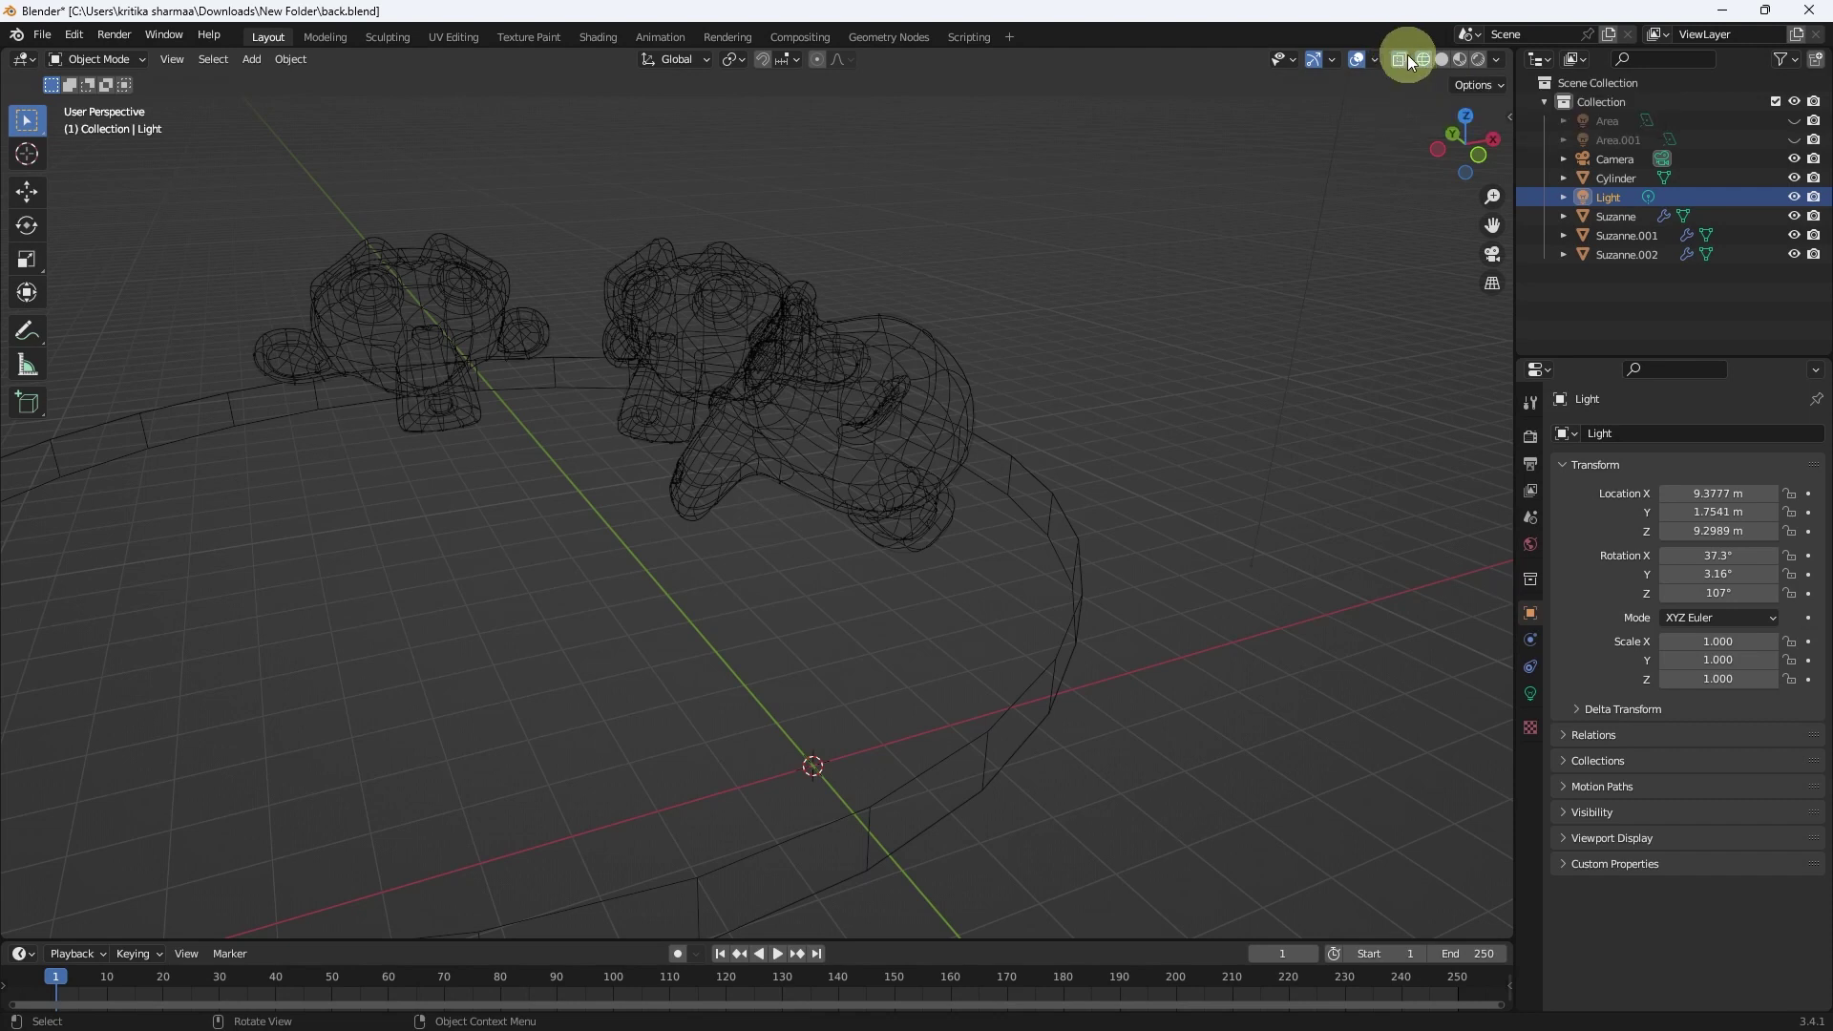
- Turn X-ray off in the wireframe view while orbiting, then turn it back on
click(1495, 62)
scroll(743, 443, up, 1)
mouse_move(744, 443)
middle_down()
mouse_move(1167, 342)
mouse_move(1363, 239)
middle_up()
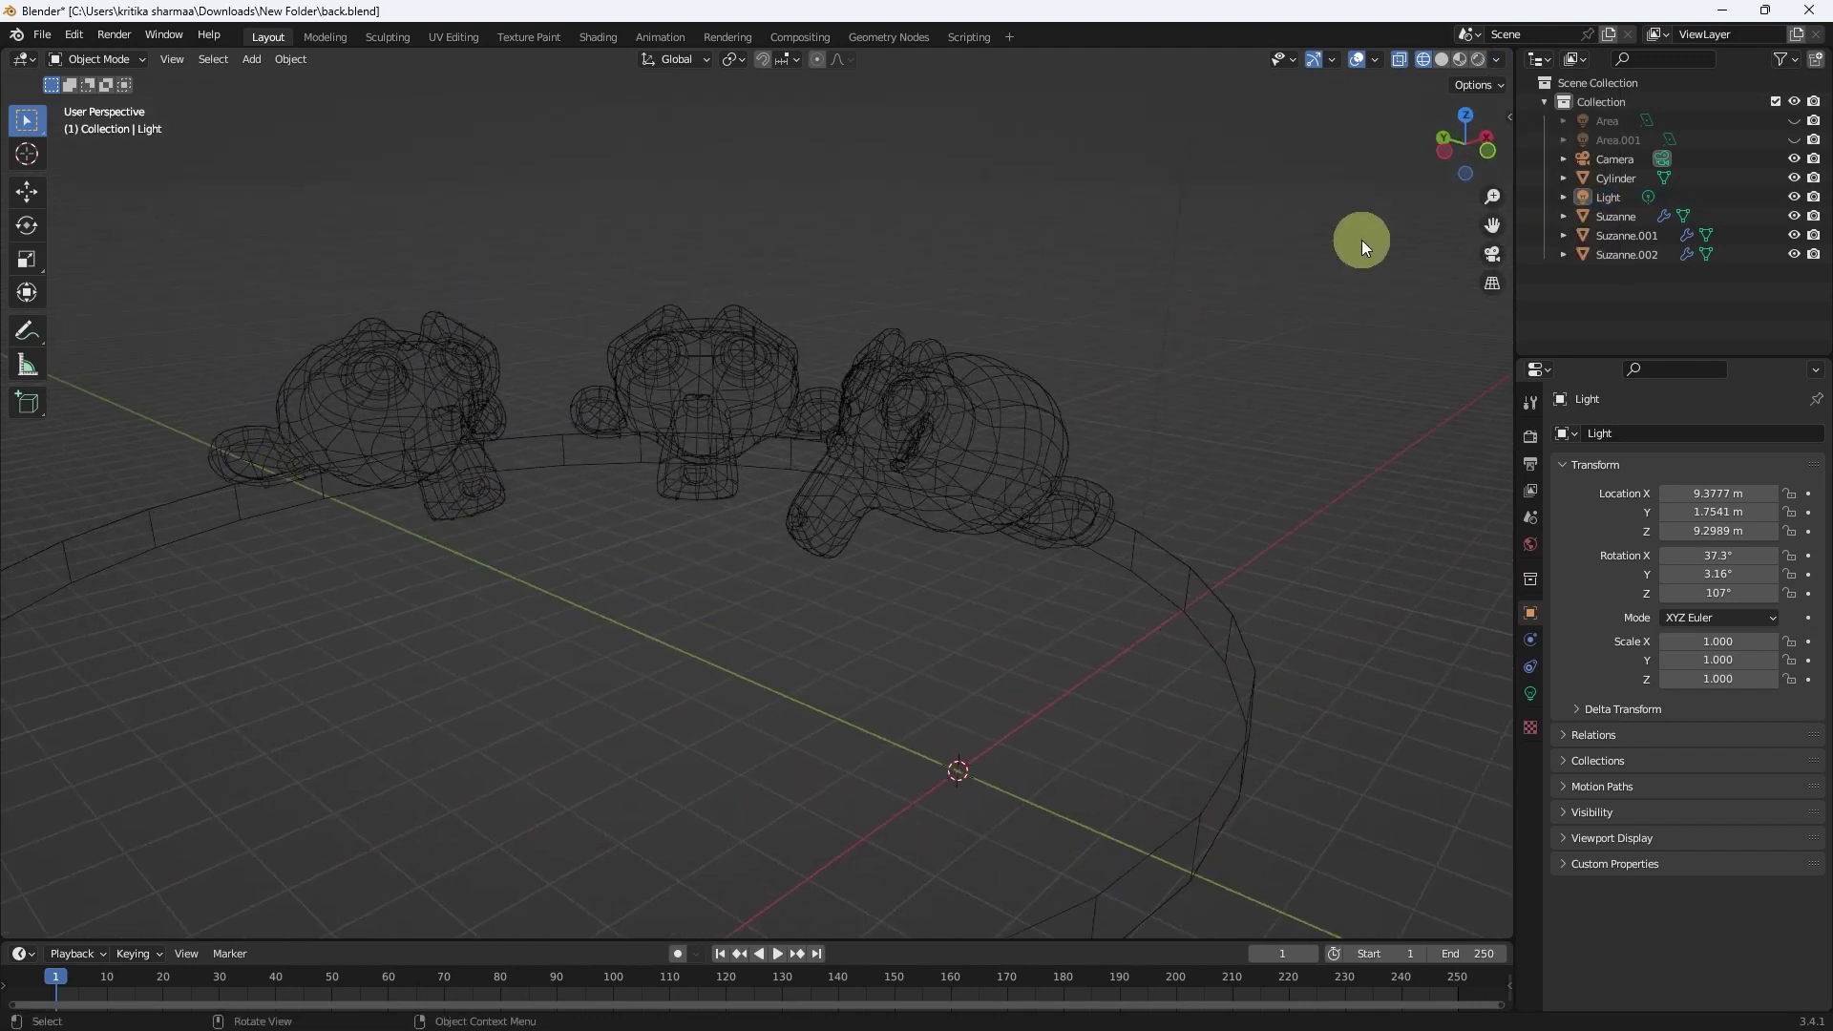
click(1401, 61)
mouse_move(1135, 257)
middle_down()
mouse_move(983, 432)
mouse_move(964, 415)
middle_up()
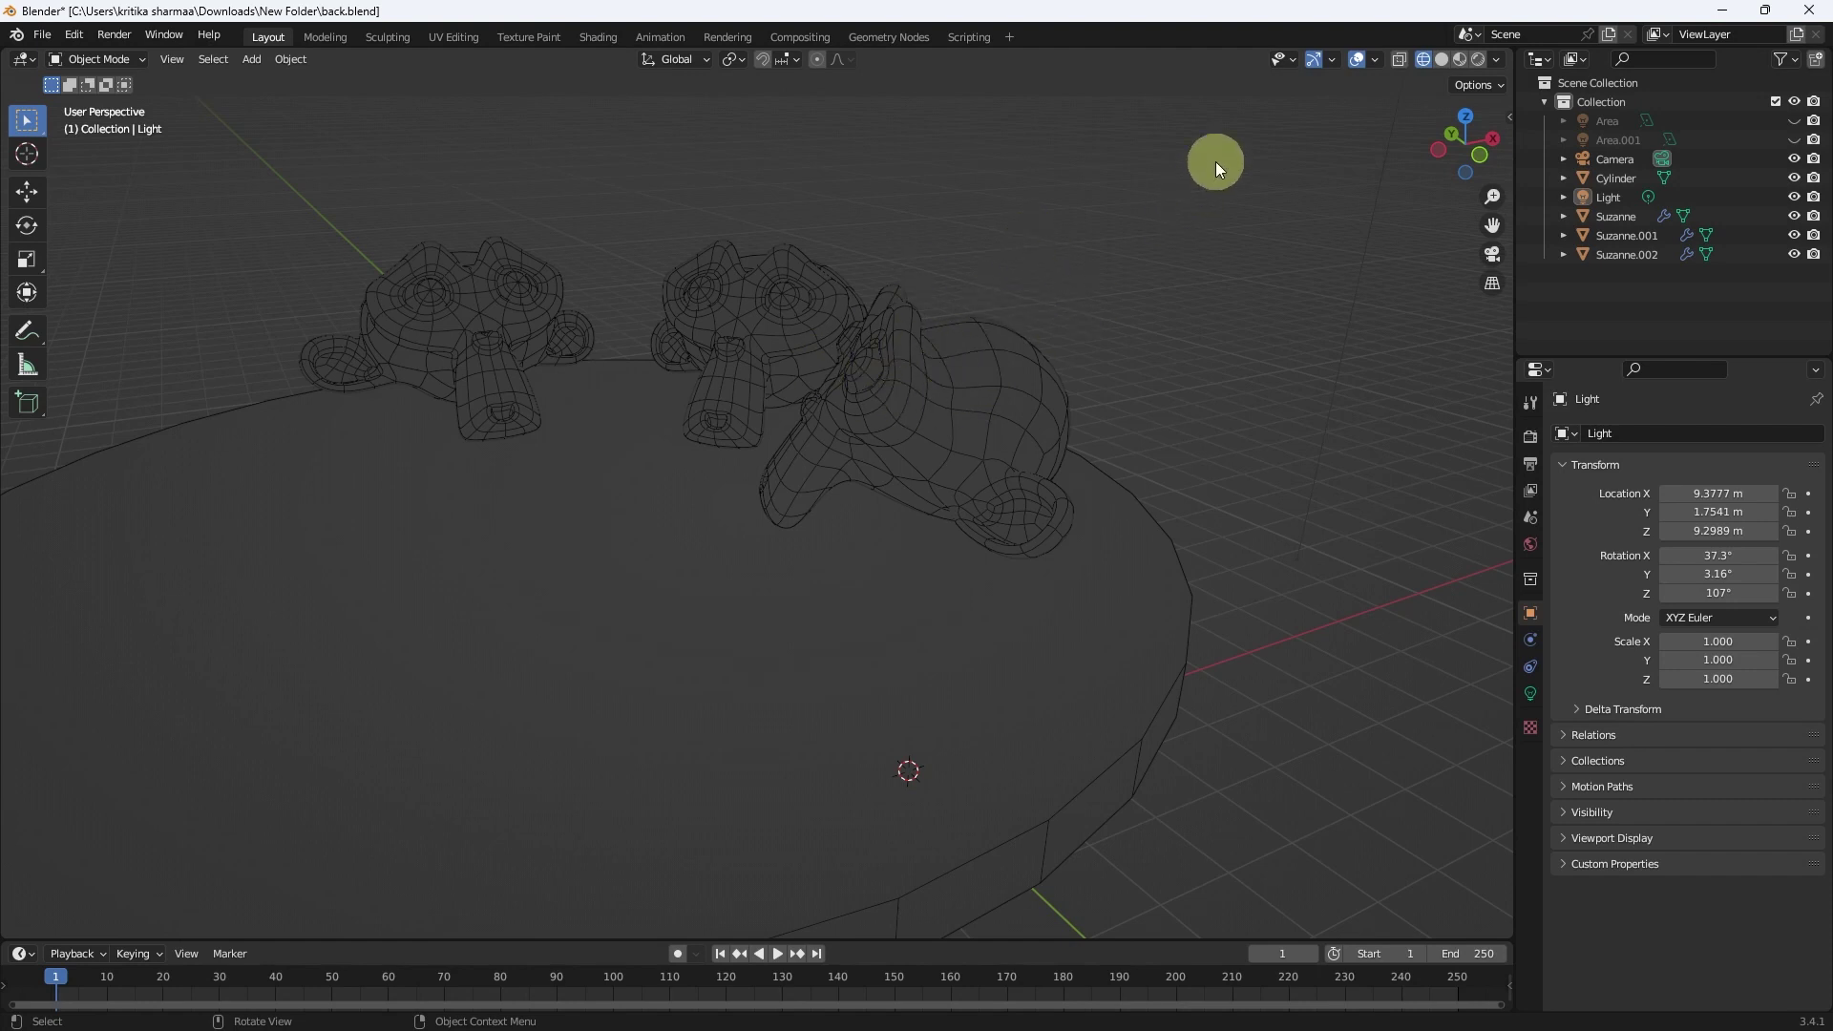
click(1401, 59)
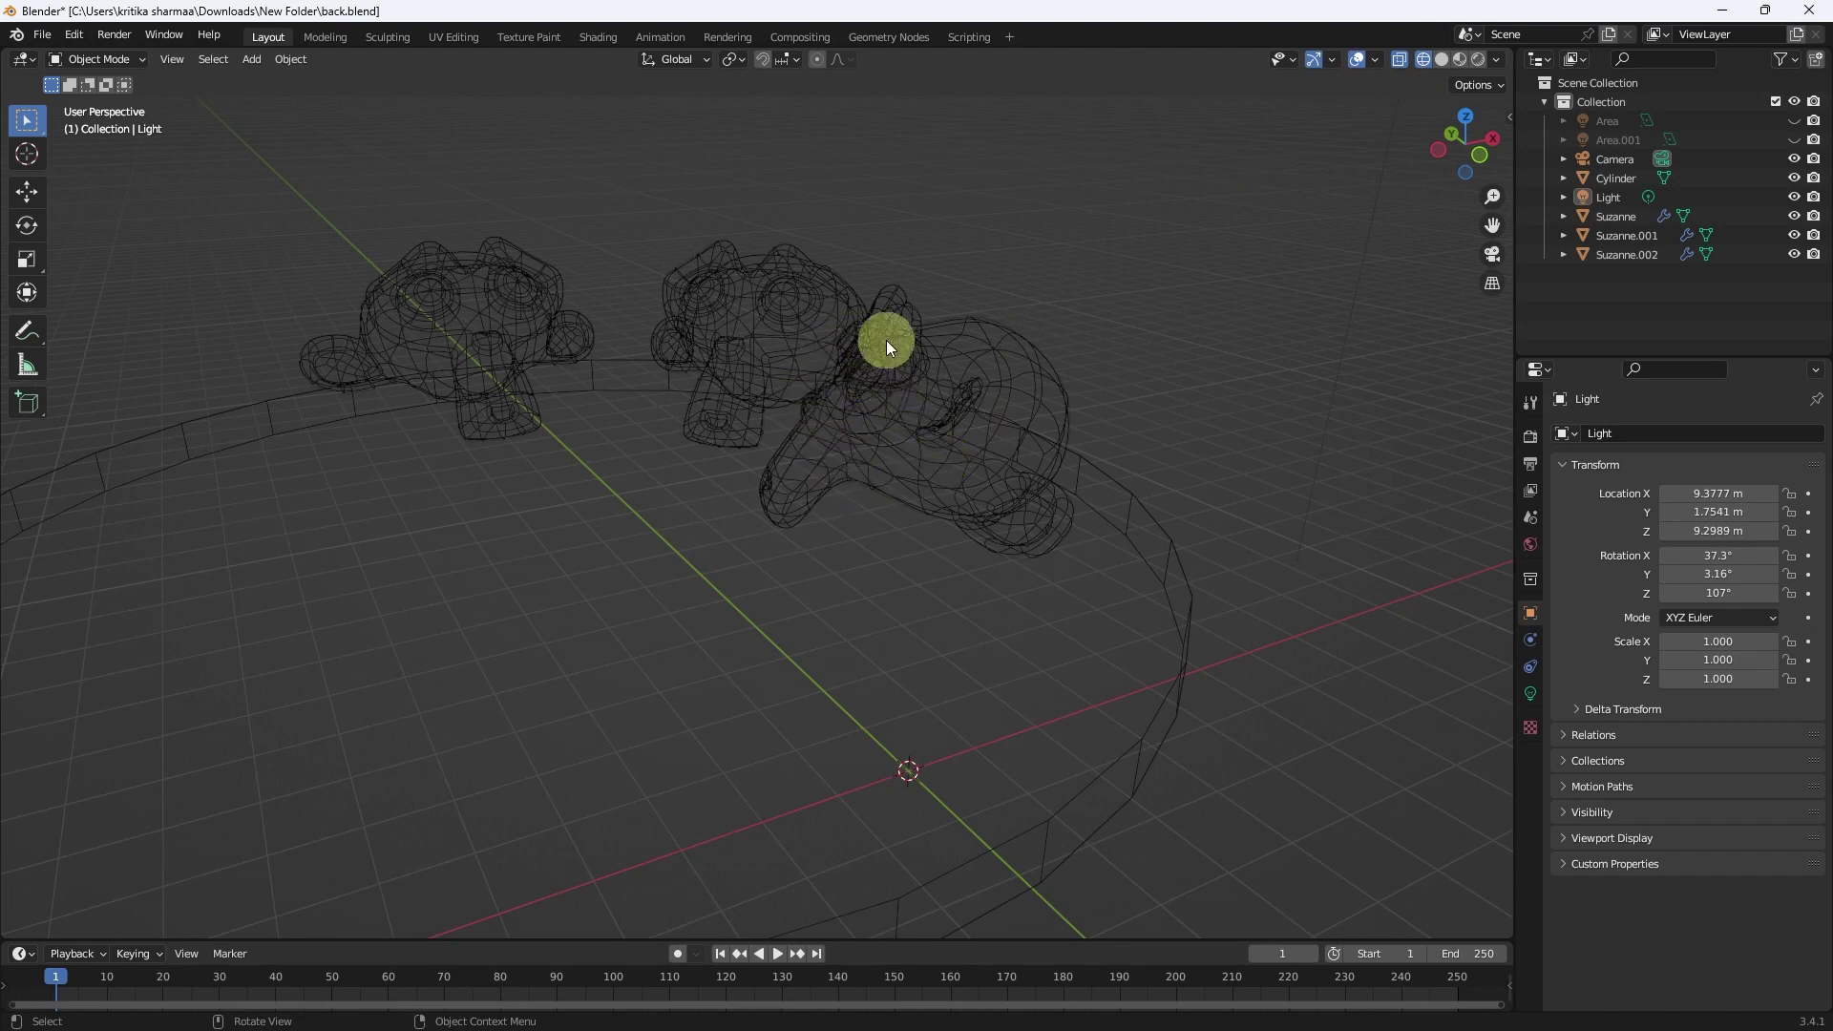
- Orbit, pan and zoom to frame the wireframe monkeys more frontally
mouse_move(999, 365)
middle_down()
mouse_move(1036, 387)
mouse_move(1076, 314)
mouse_move(1024, 303)
mouse_move(870, 451)
mouse_move(990, 495)
middle_up()
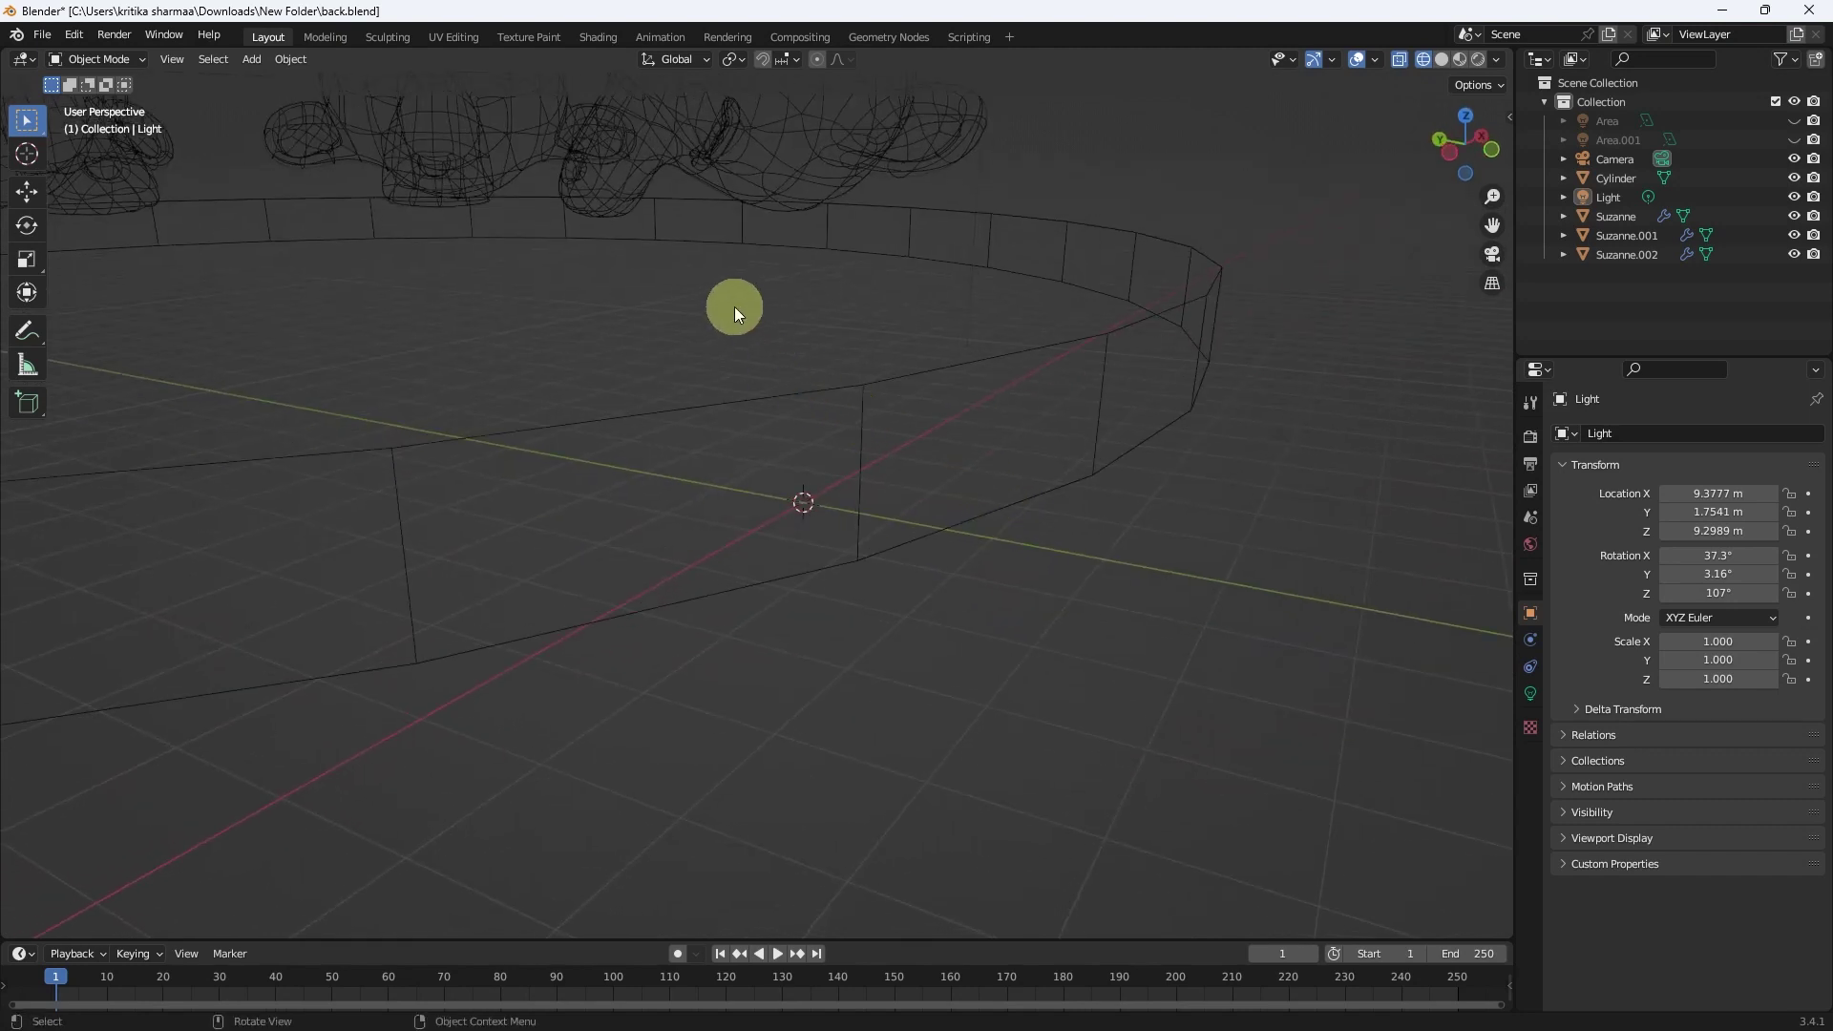
shift+middle_drag(734, 306, 1110, 596)
scroll(809, 398, up, 2)
scroll(772, 452, up, 2)
scroll(756, 495, up, 2)
mouse_move(755, 495)
middle_down()
mouse_move(643, 414)
mouse_move(724, 354)
mouse_move(610, 490)
mouse_move(637, 515)
mouse_move(664, 417)
mouse_move(716, 468)
mouse_move(799, 452)
mouse_move(707, 444)
middle_up()
scroll(643, 415, up, 2)
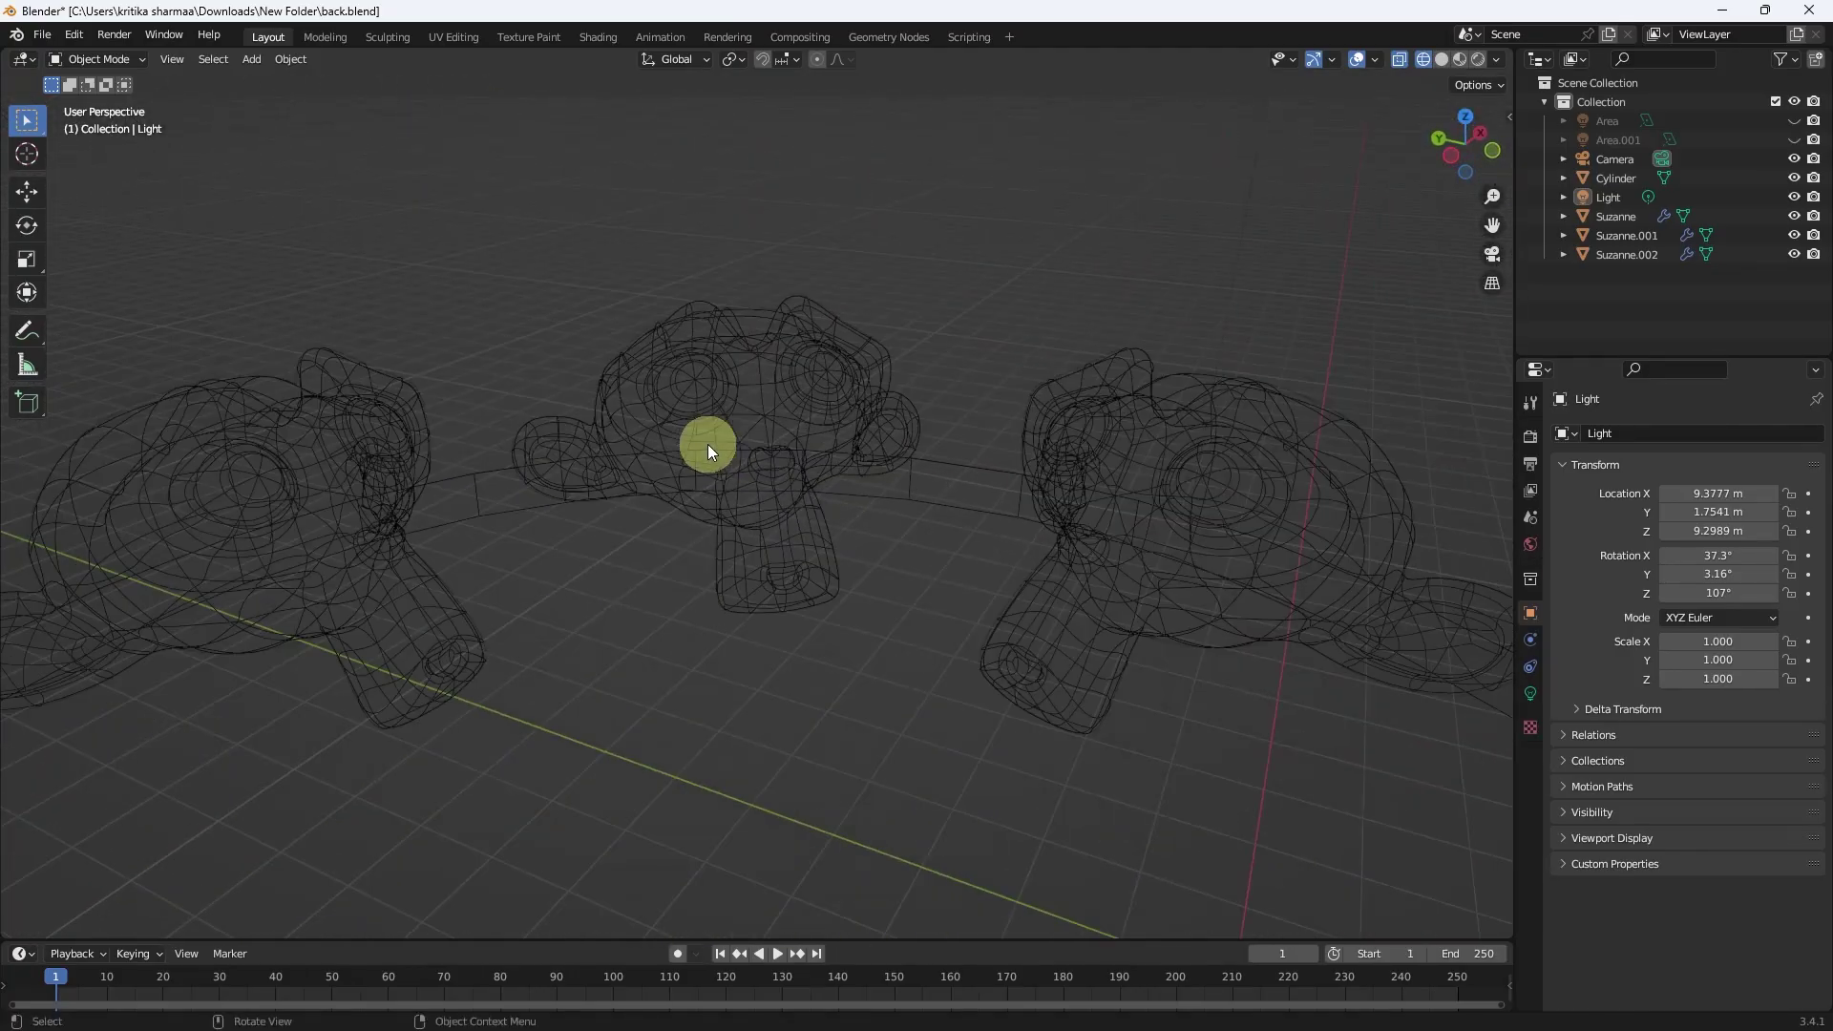
- Toggle X-ray off and back on while orbiting, then switch to Solid shading
click(1399, 59)
middle_drag(670, 345, 647, 376)
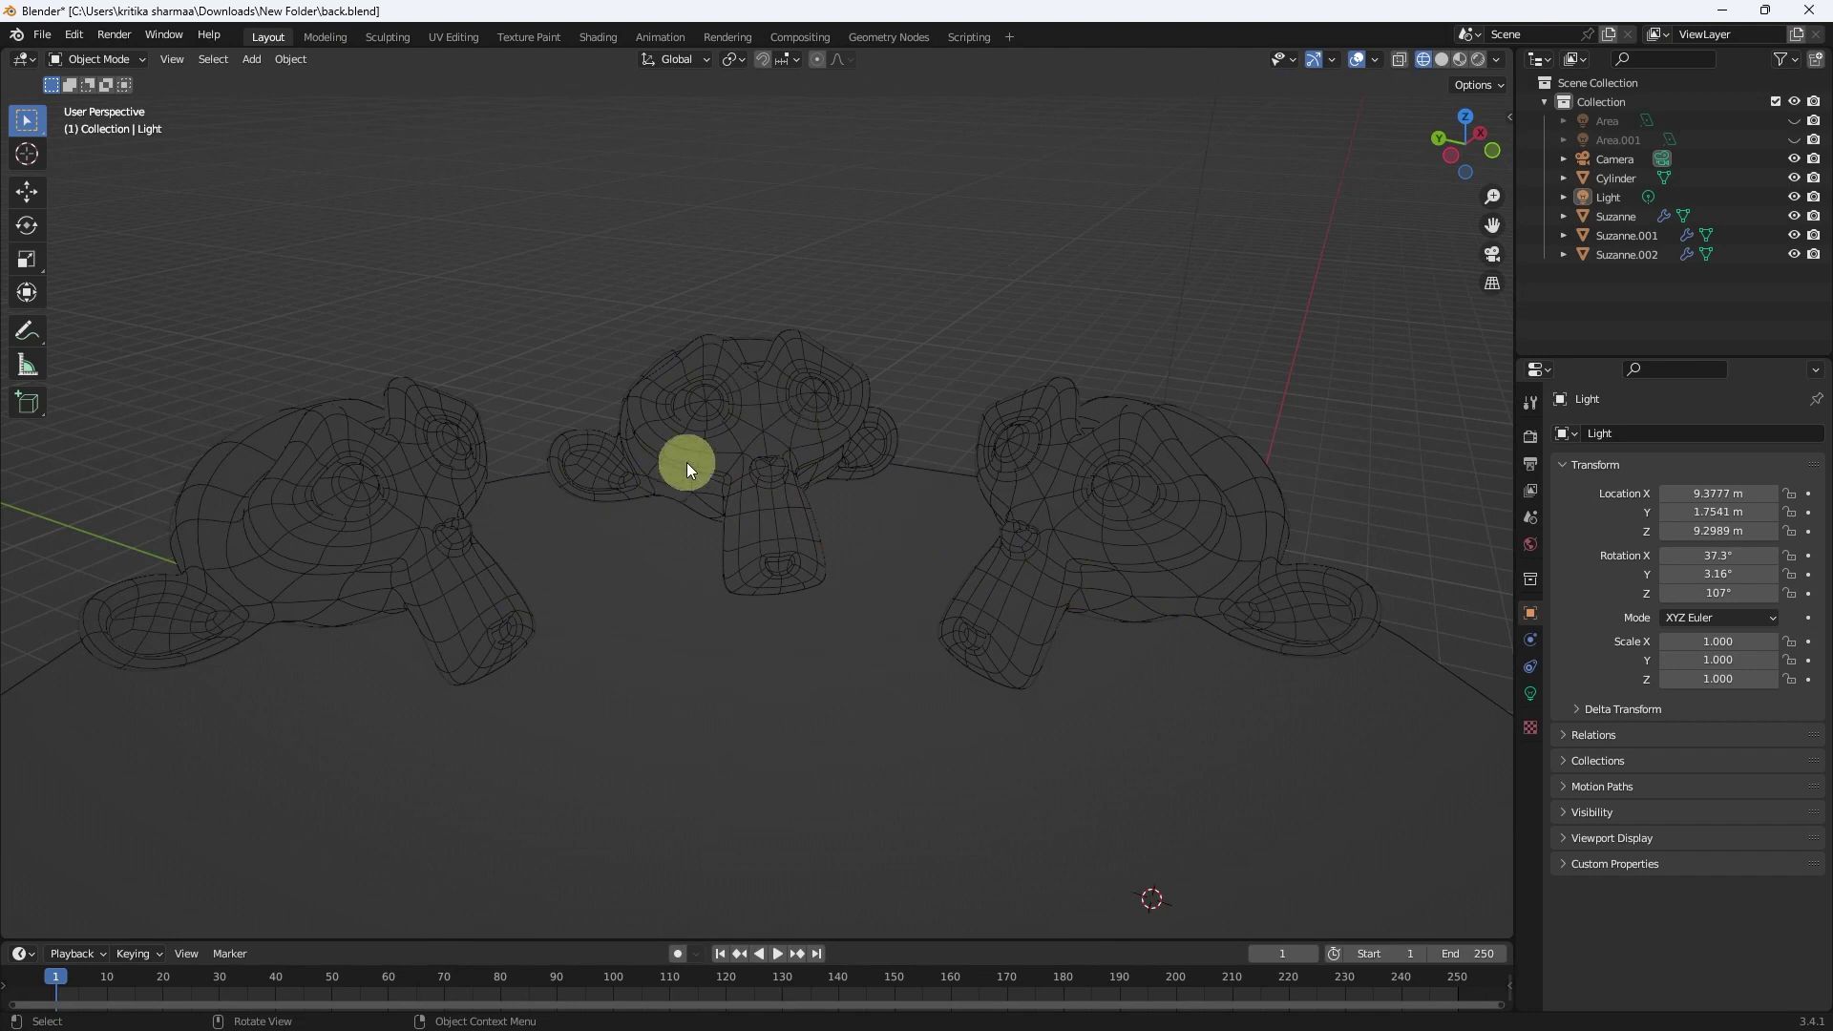
mouse_move(700, 438)
middle_down()
mouse_move(741, 399)
mouse_move(749, 334)
mouse_move(711, 430)
mouse_move(807, 397)
mouse_move(885, 307)
mouse_move(661, 297)
mouse_move(756, 303)
middle_up()
scroll(1102, 254, down, 3)
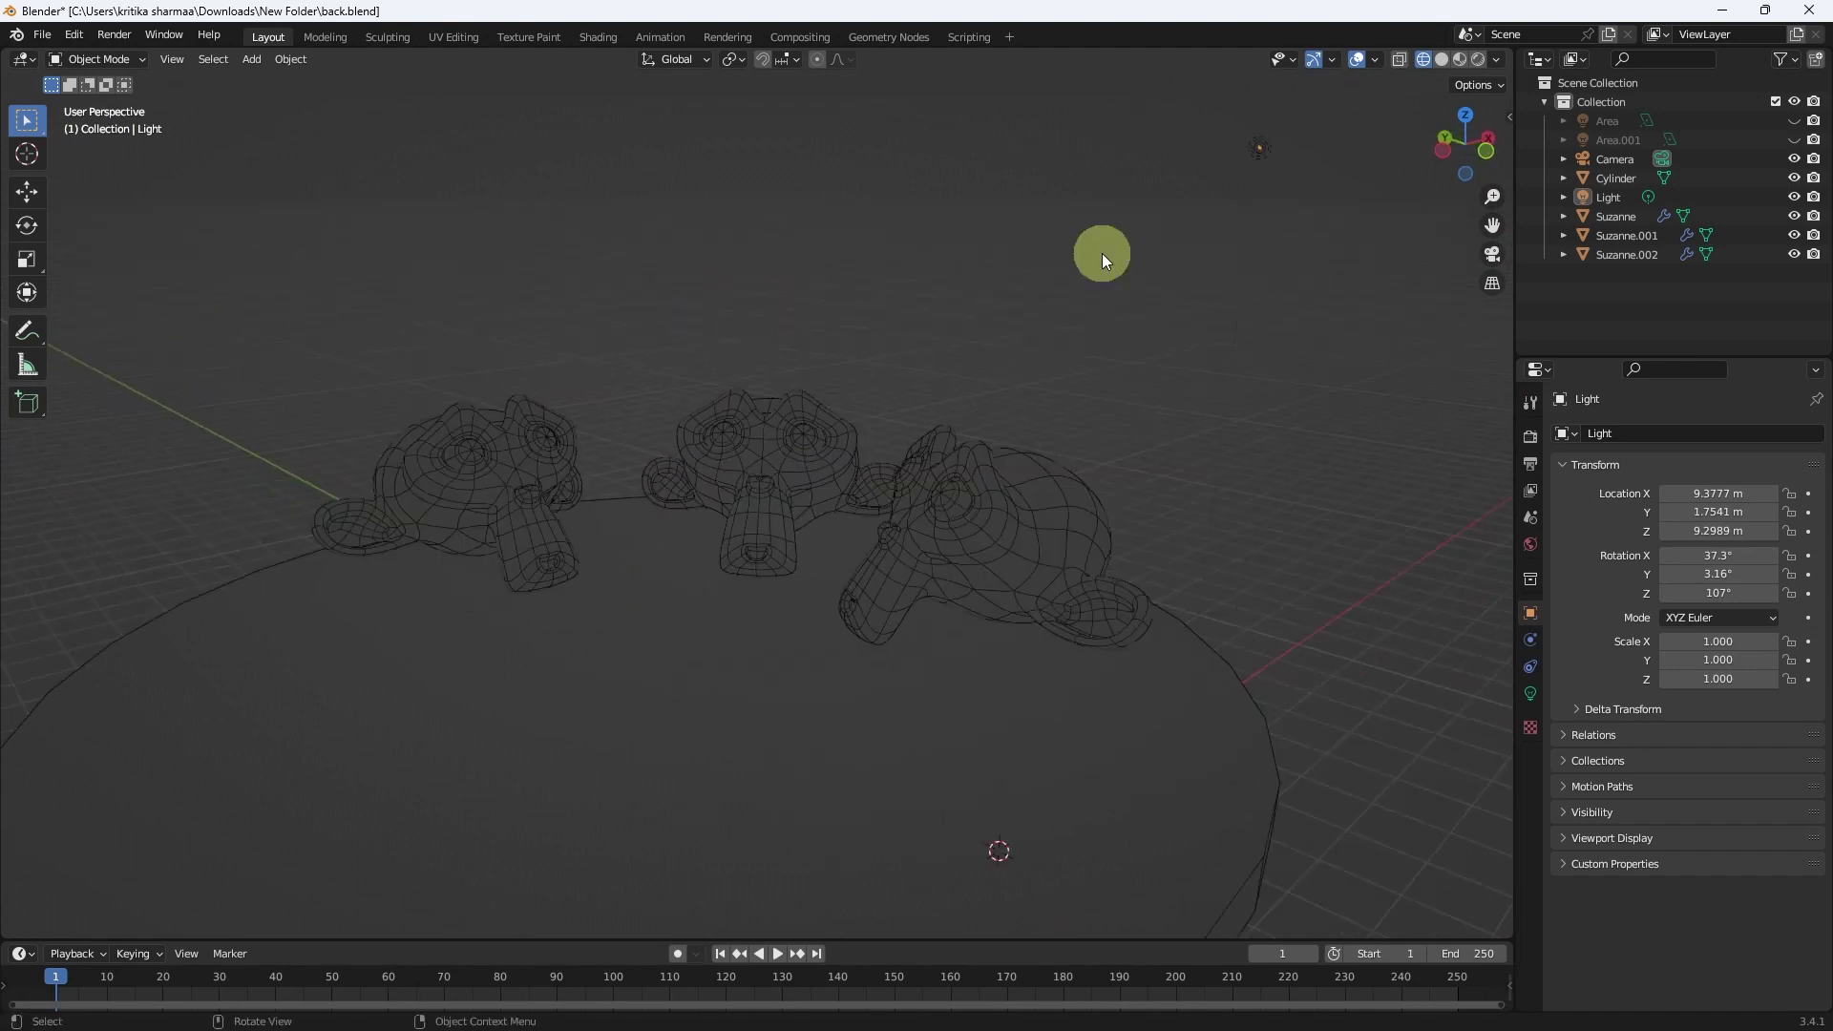
click(1403, 60)
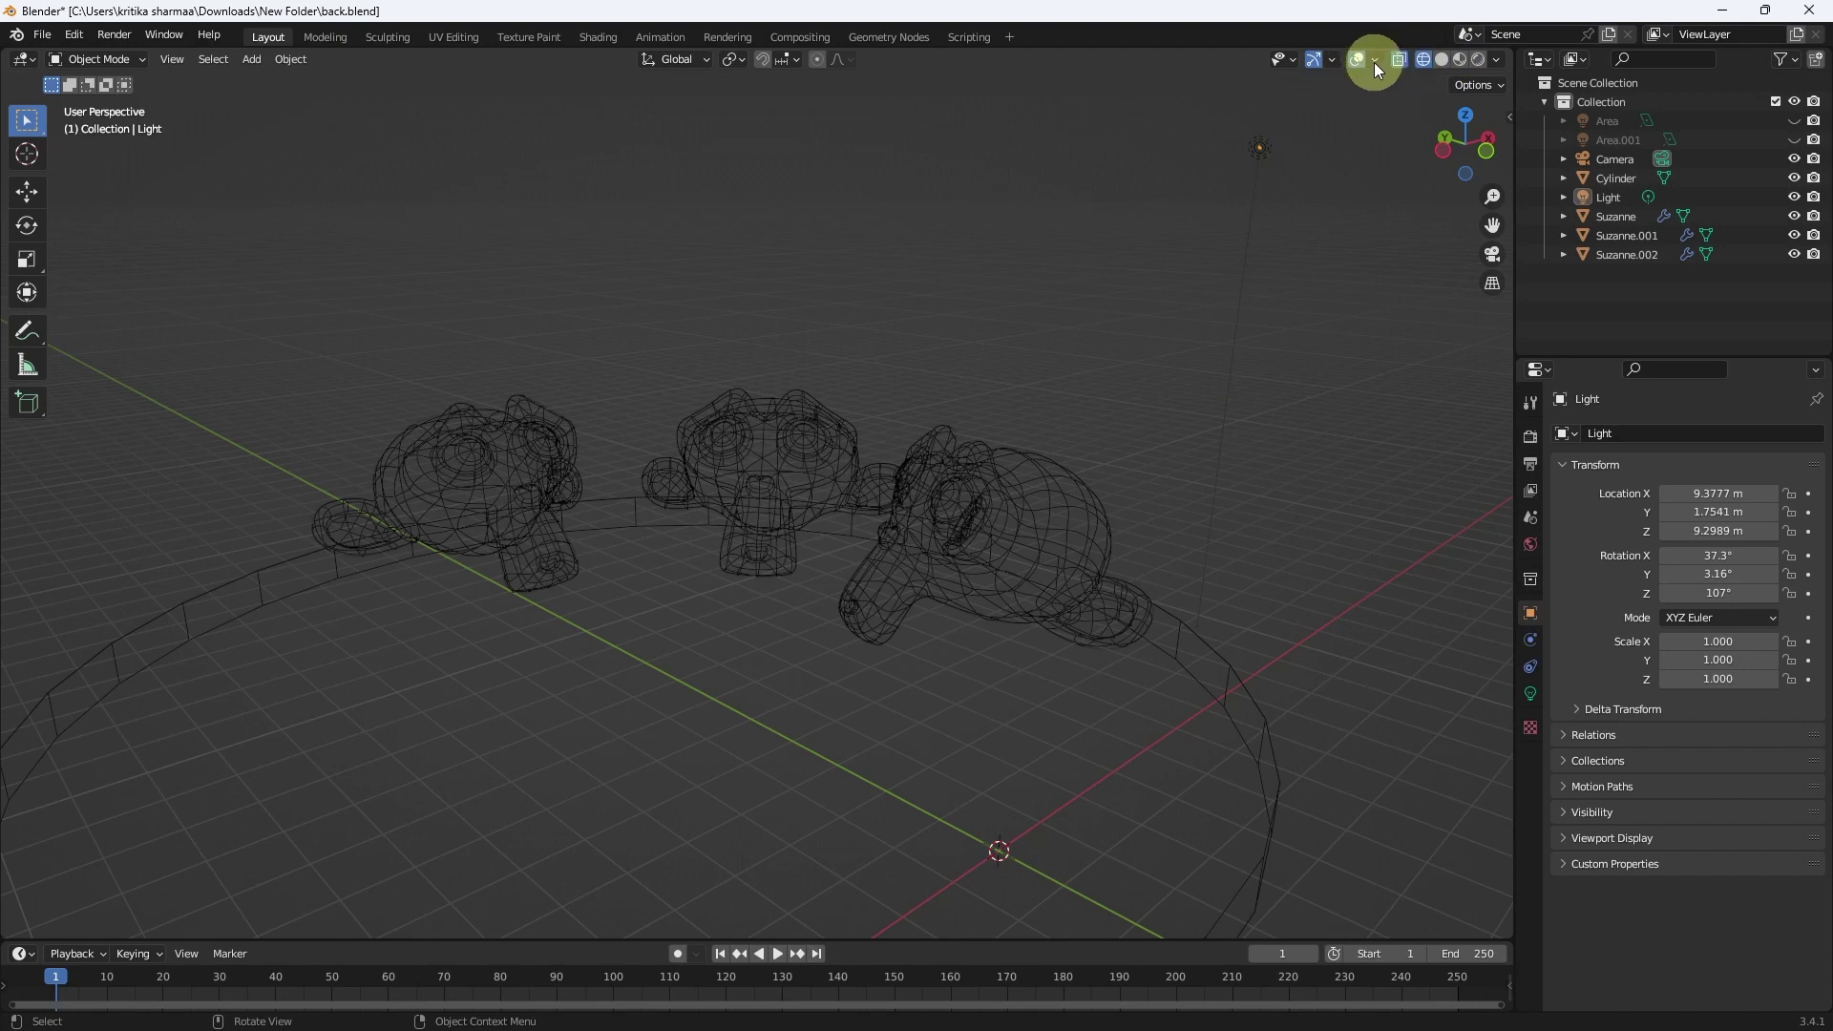
click(1445, 59)
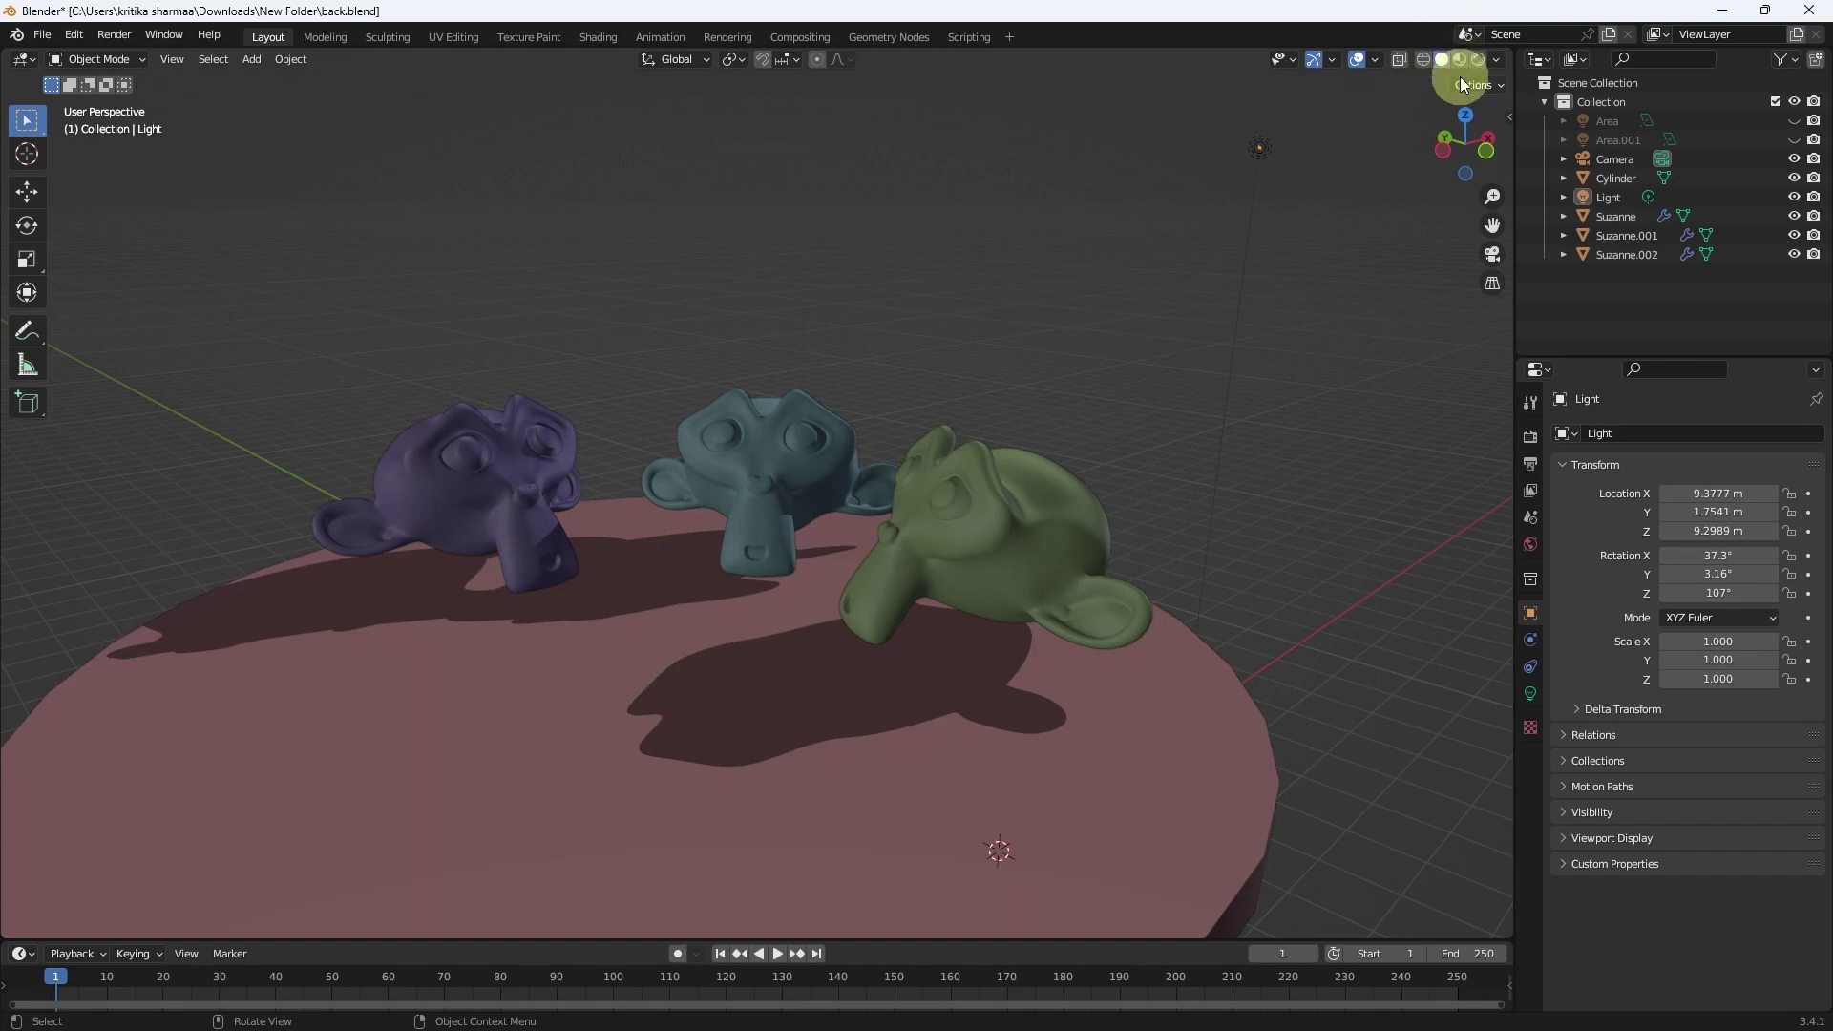
click(1458, 60)
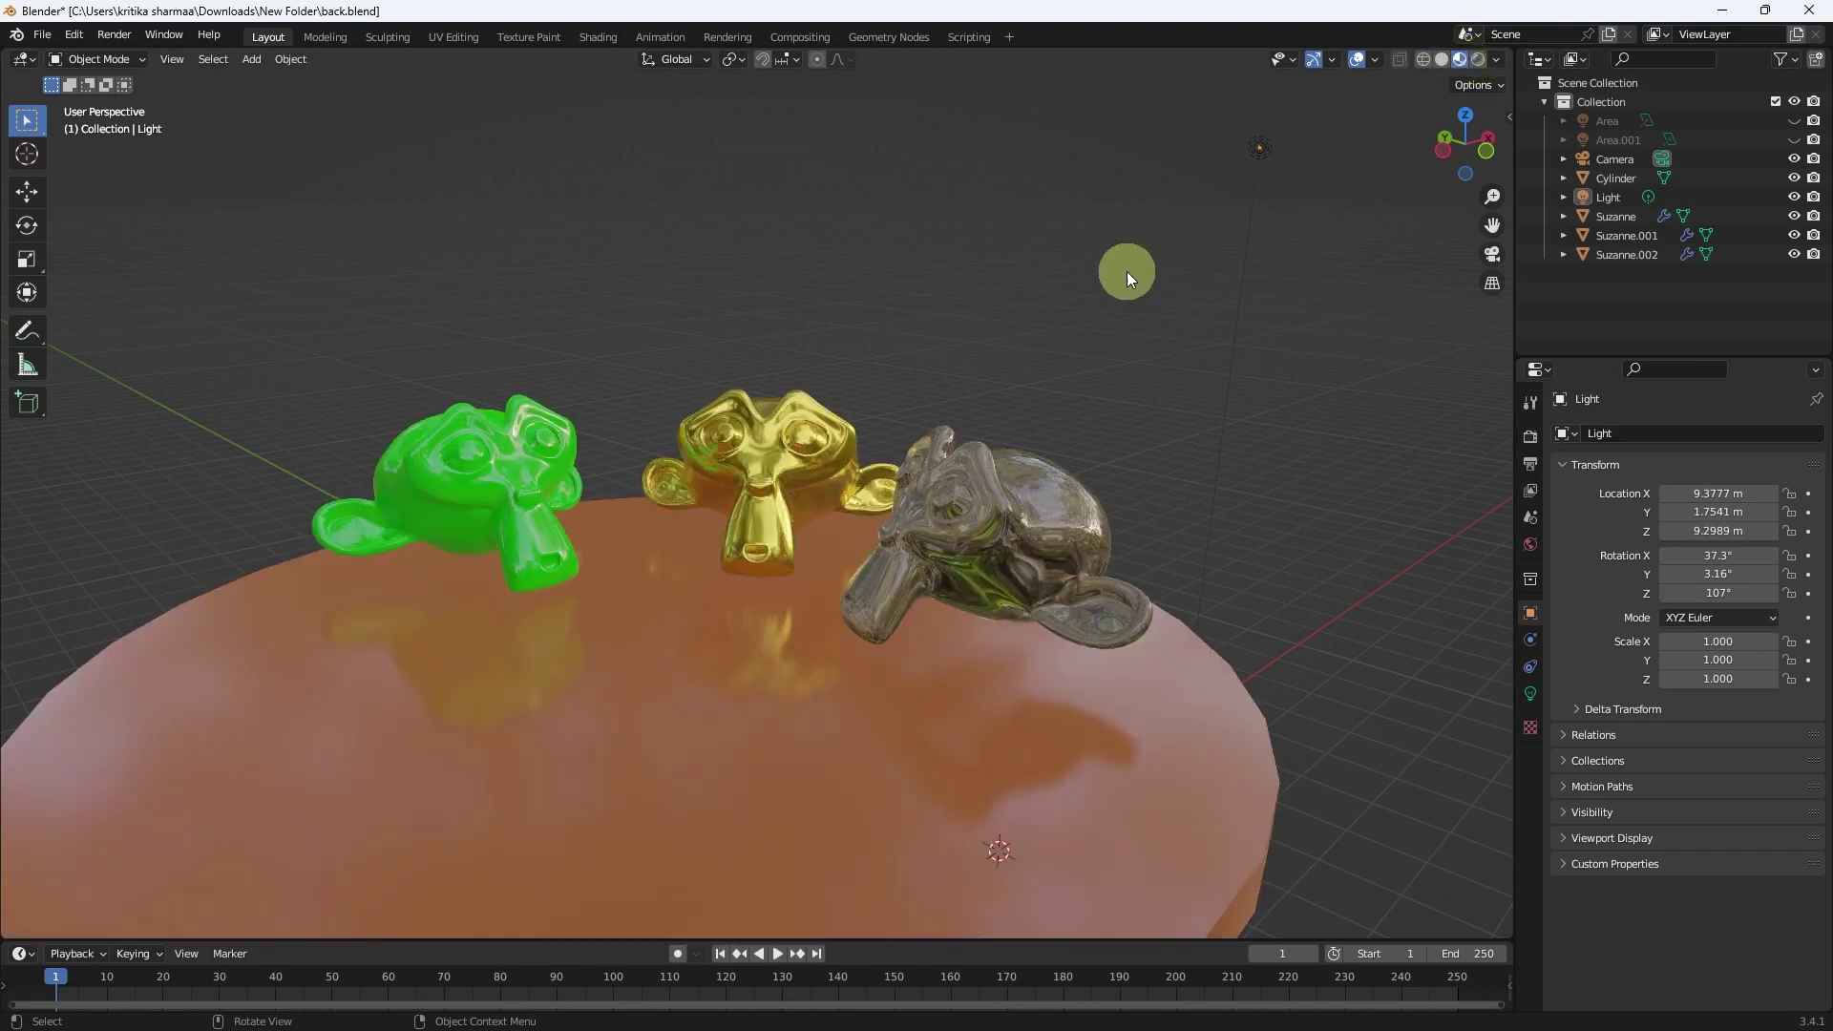
scroll(777, 515, down, 3)
mouse_move(753, 526)
middle_down()
mouse_move(790, 450)
mouse_move(860, 408)
mouse_move(855, 455)
middle_up()
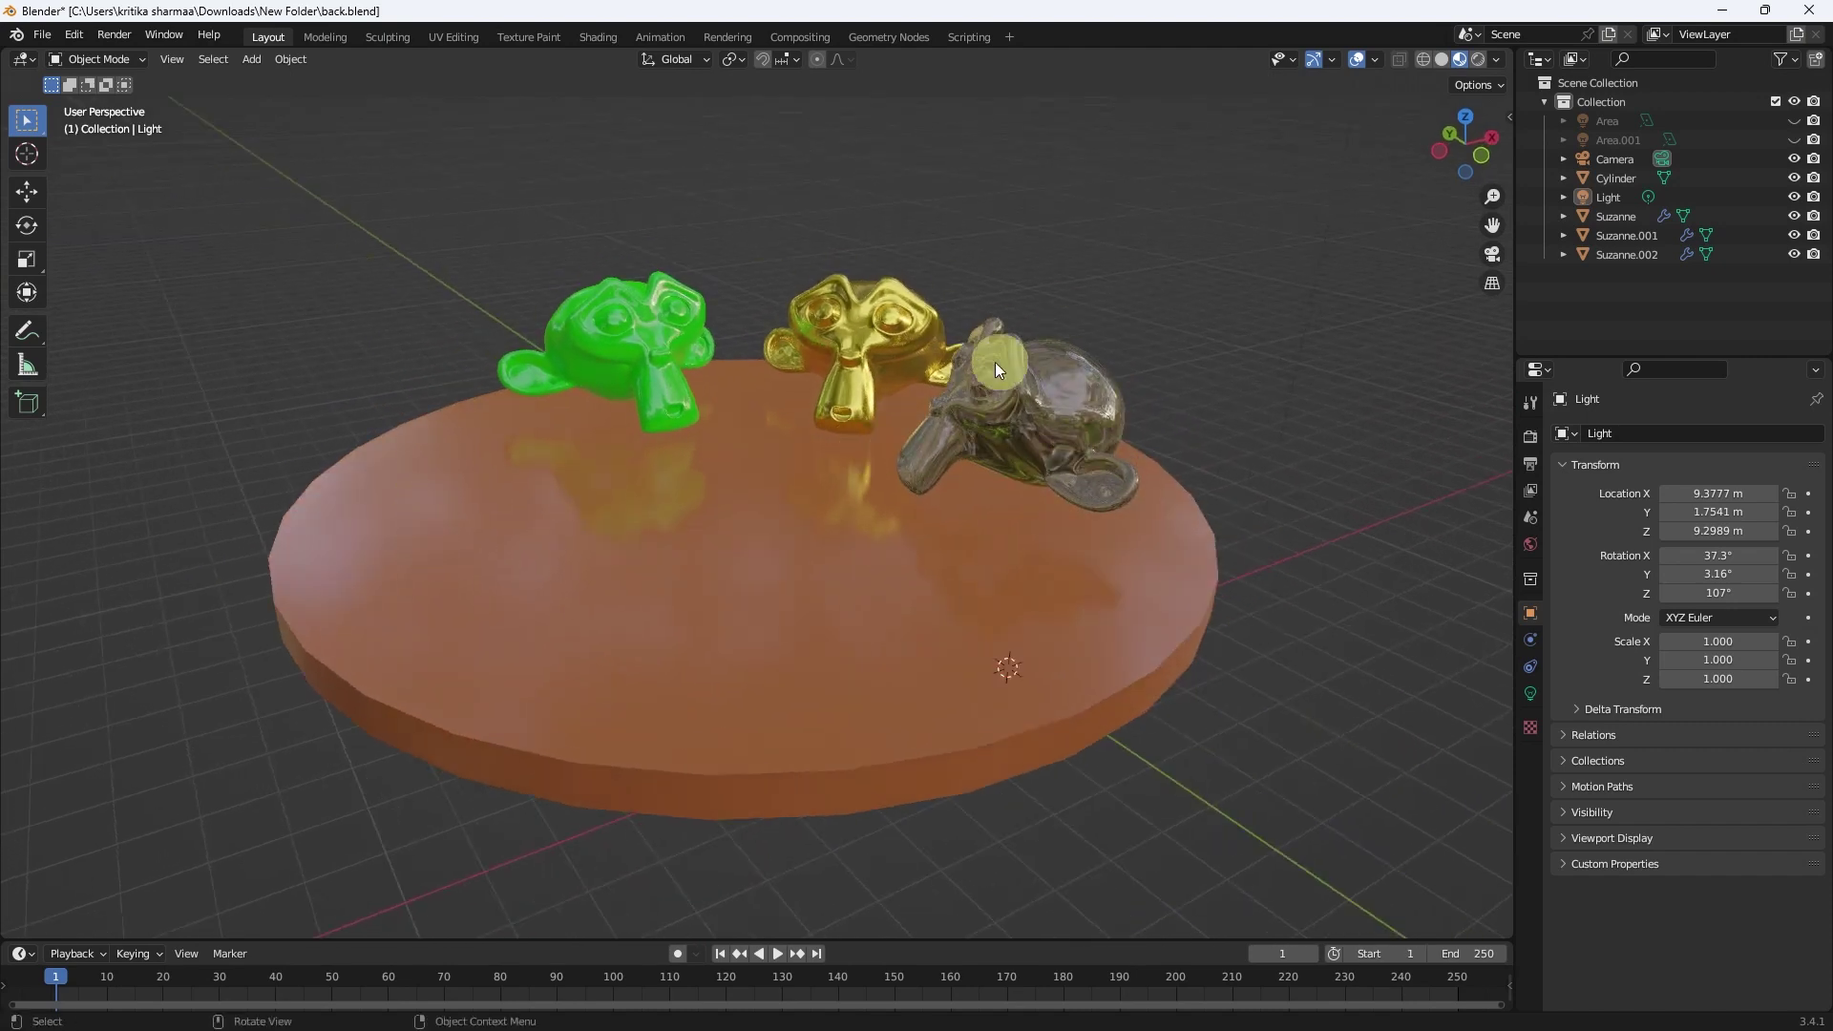
middle_drag(746, 431, 1004, 252)
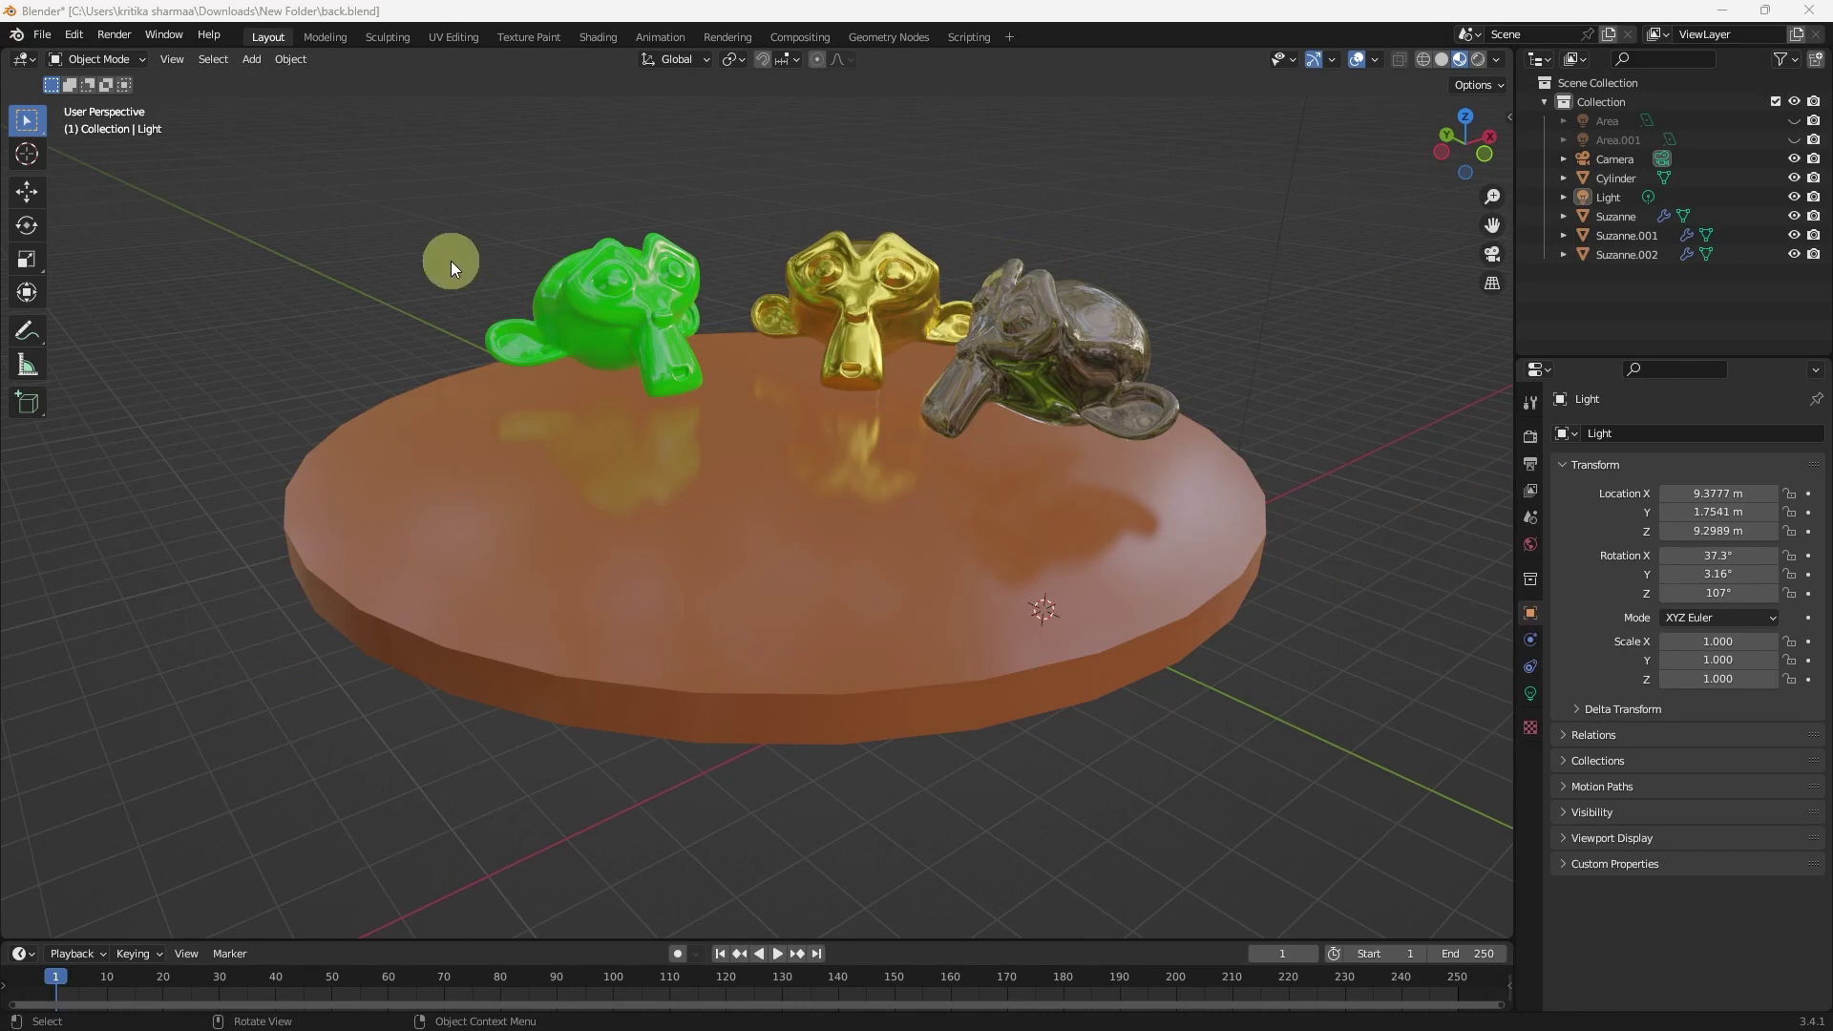
mouse_move(629, 343)
middle_down()
mouse_move(659, 354)
mouse_move(629, 376)
mouse_move(621, 344)
middle_up()
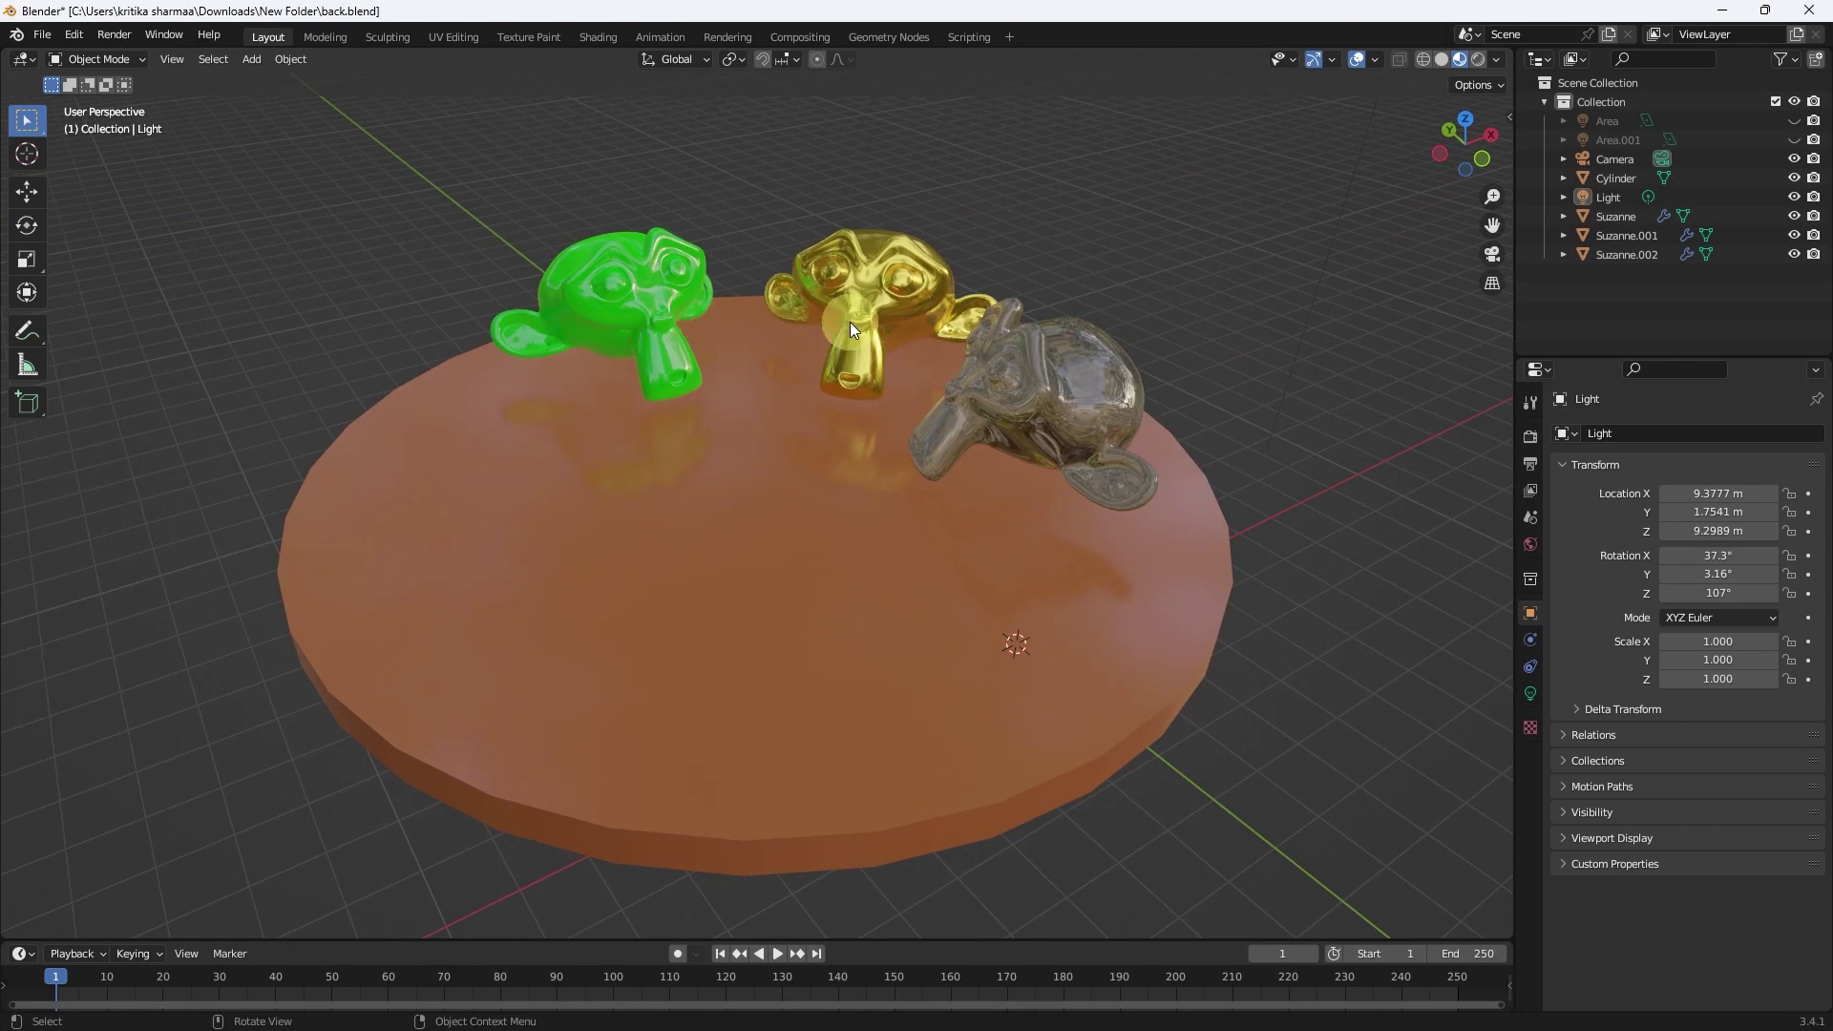
mouse_move(864, 294)
middle_down()
mouse_move(867, 372)
mouse_move(873, 311)
mouse_move(857, 332)
middle_up()
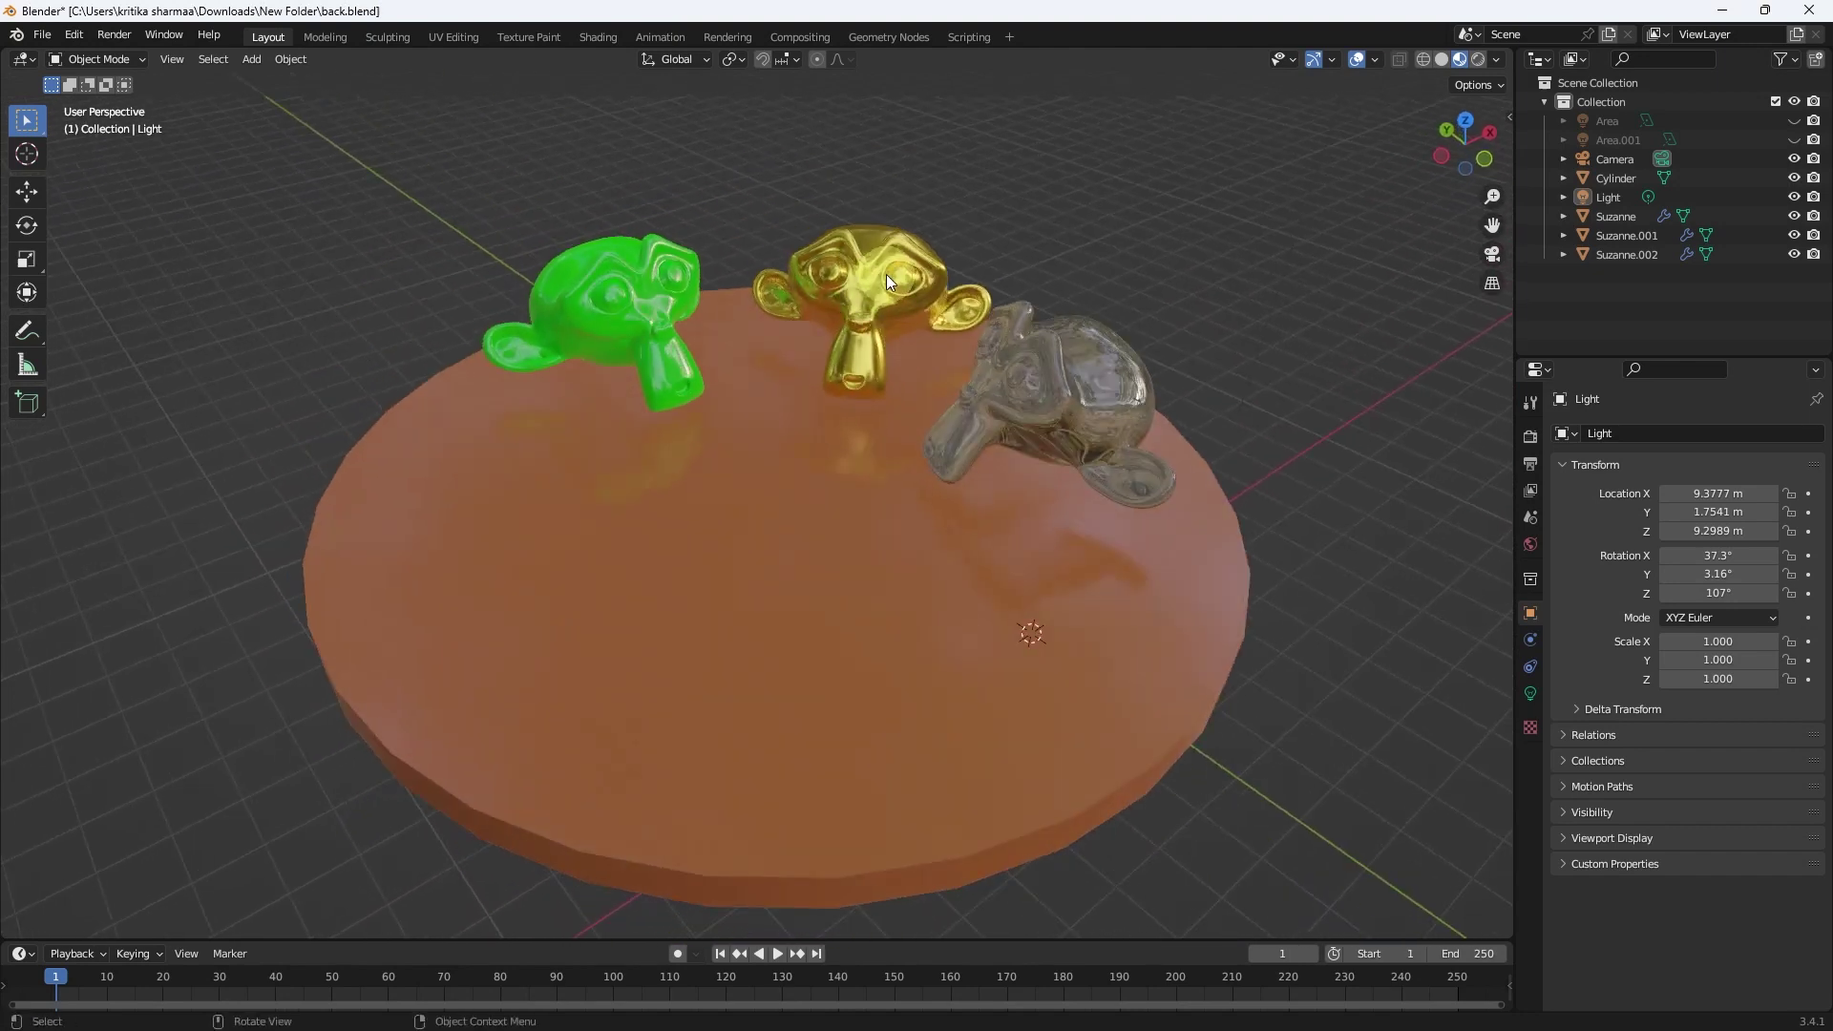
mouse_move(1072, 374)
middle_down()
mouse_move(1122, 402)
mouse_move(1071, 435)
mouse_move(1004, 377)
middle_up()
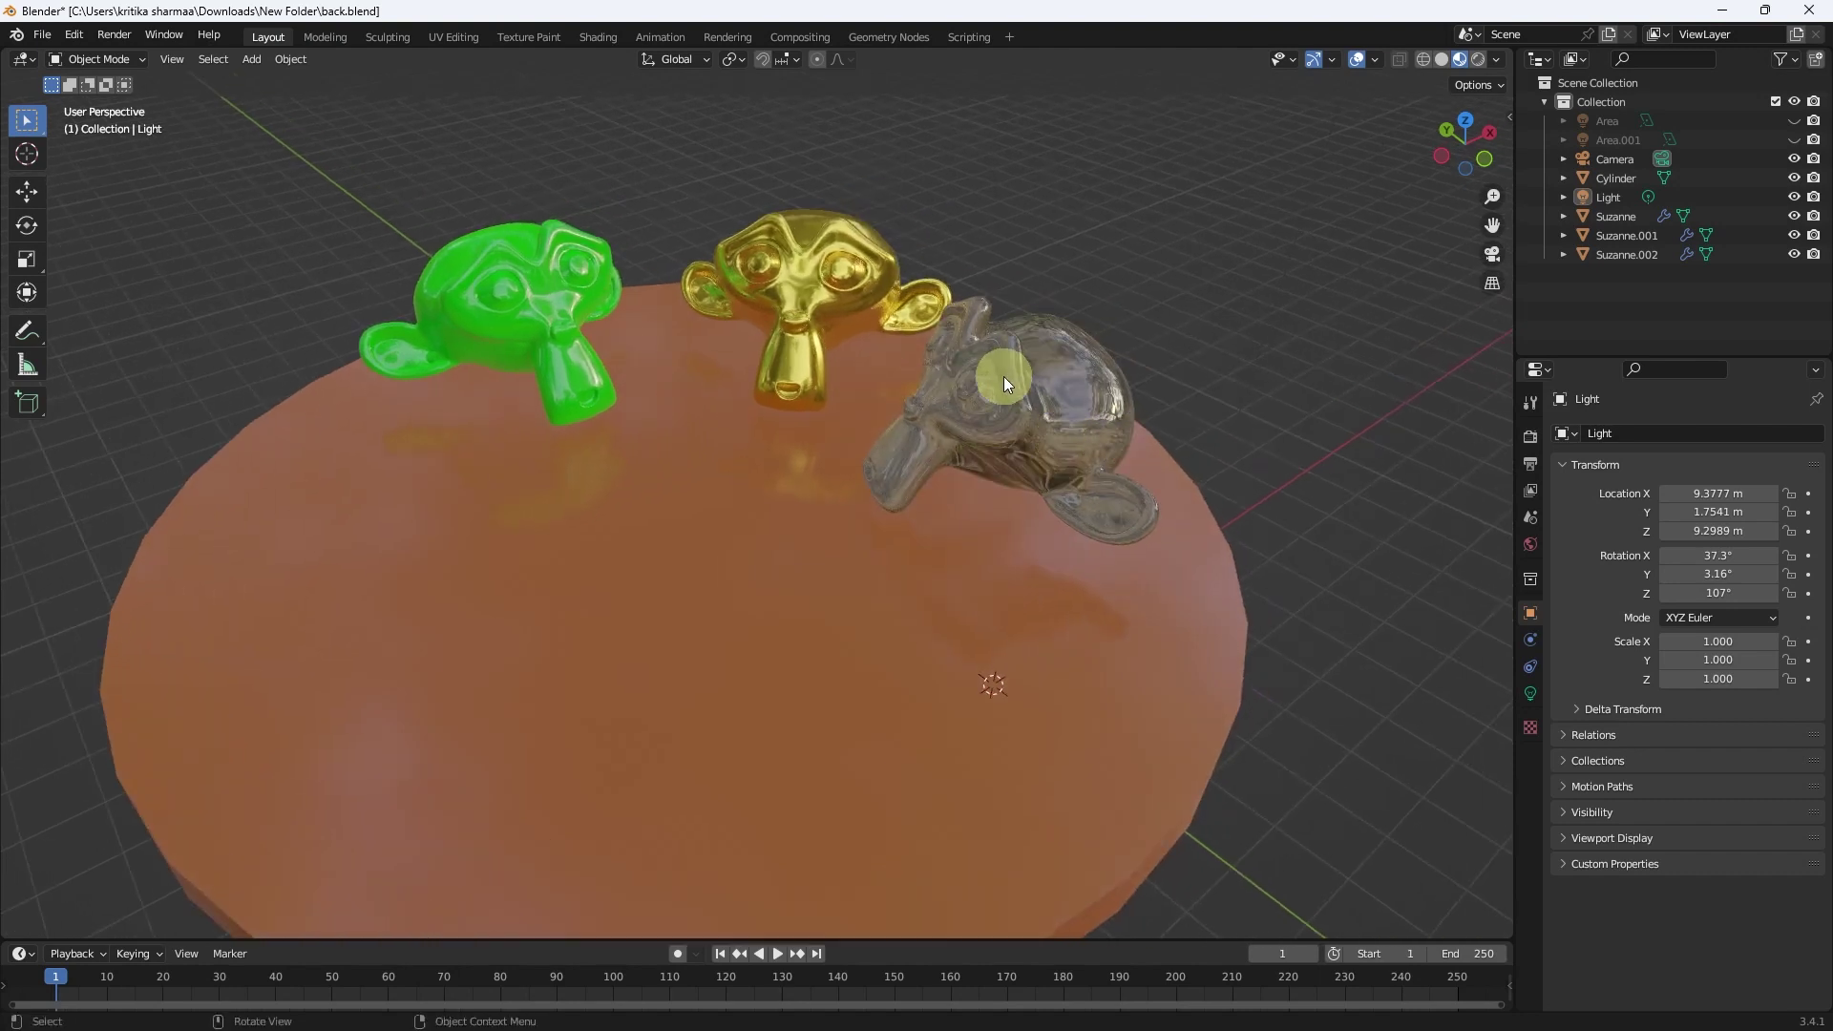
middle_drag(1093, 431, 1078, 395)
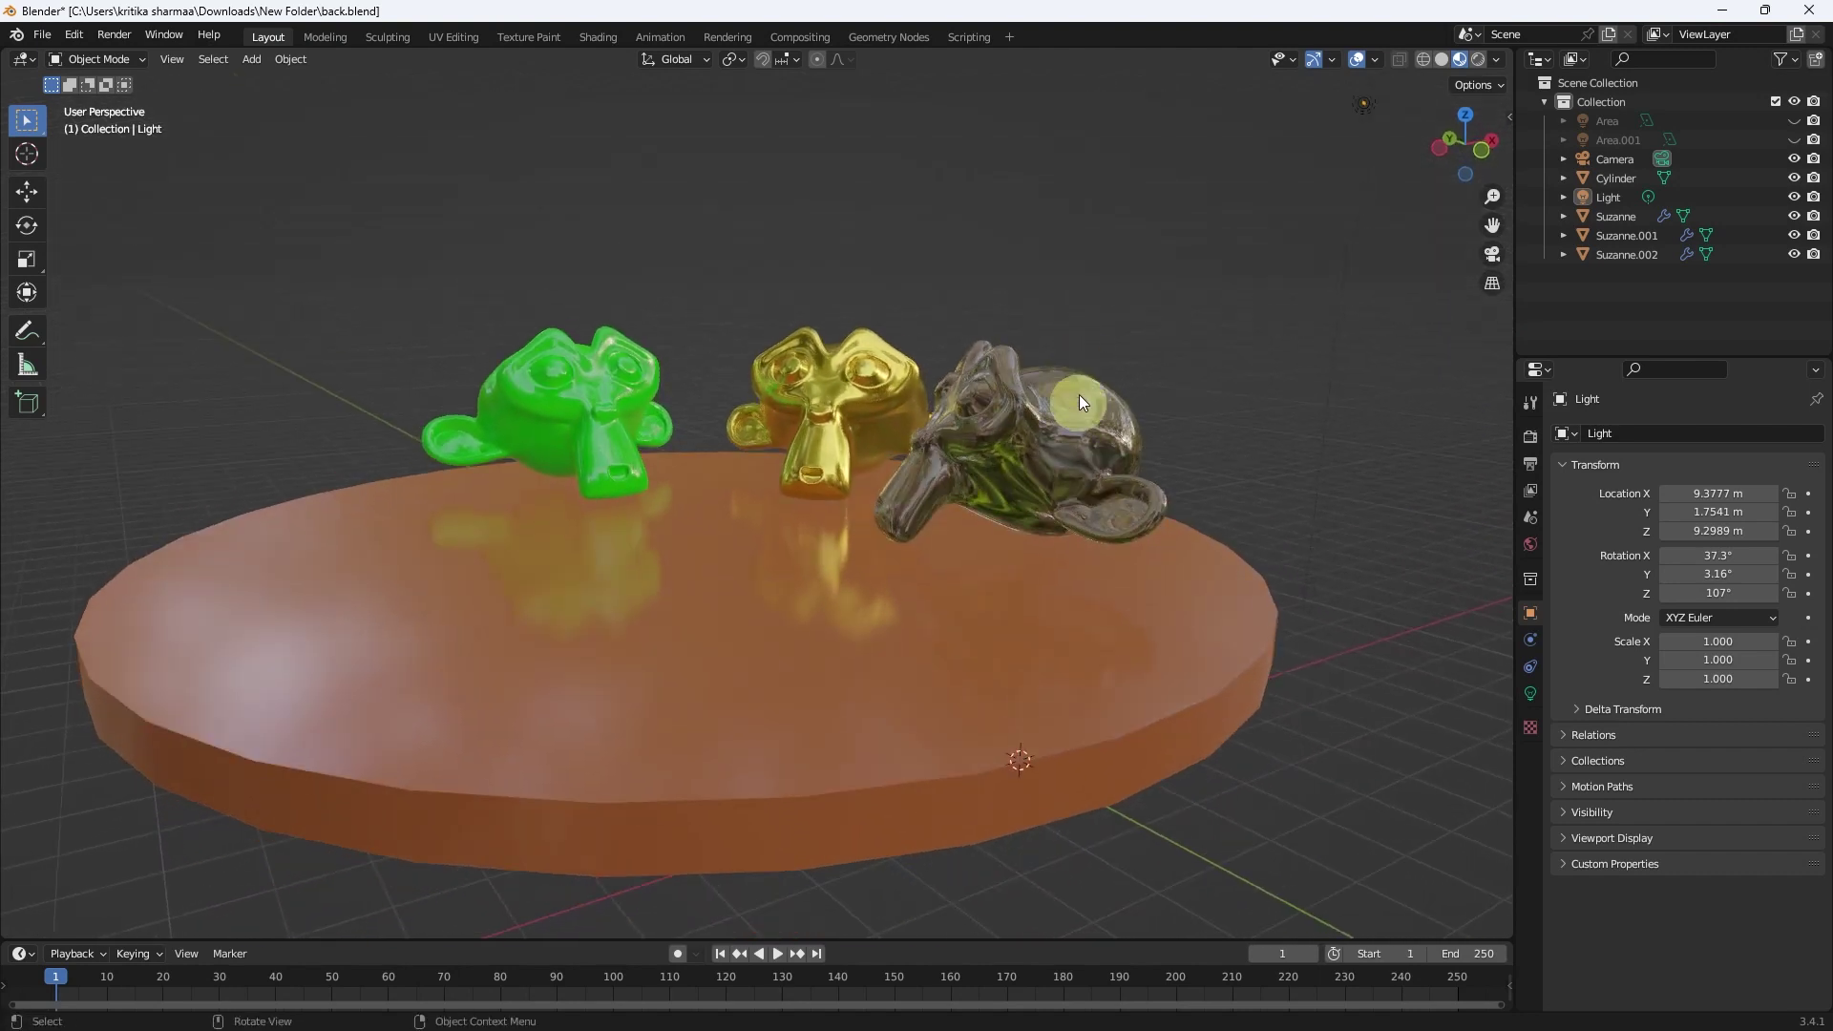
scroll(1056, 463, down, 3)
mouse_move(1056, 463)
middle_down()
mouse_move(966, 509)
mouse_move(741, 557)
mouse_move(1044, 550)
middle_up()
scroll(911, 454, up, 2)
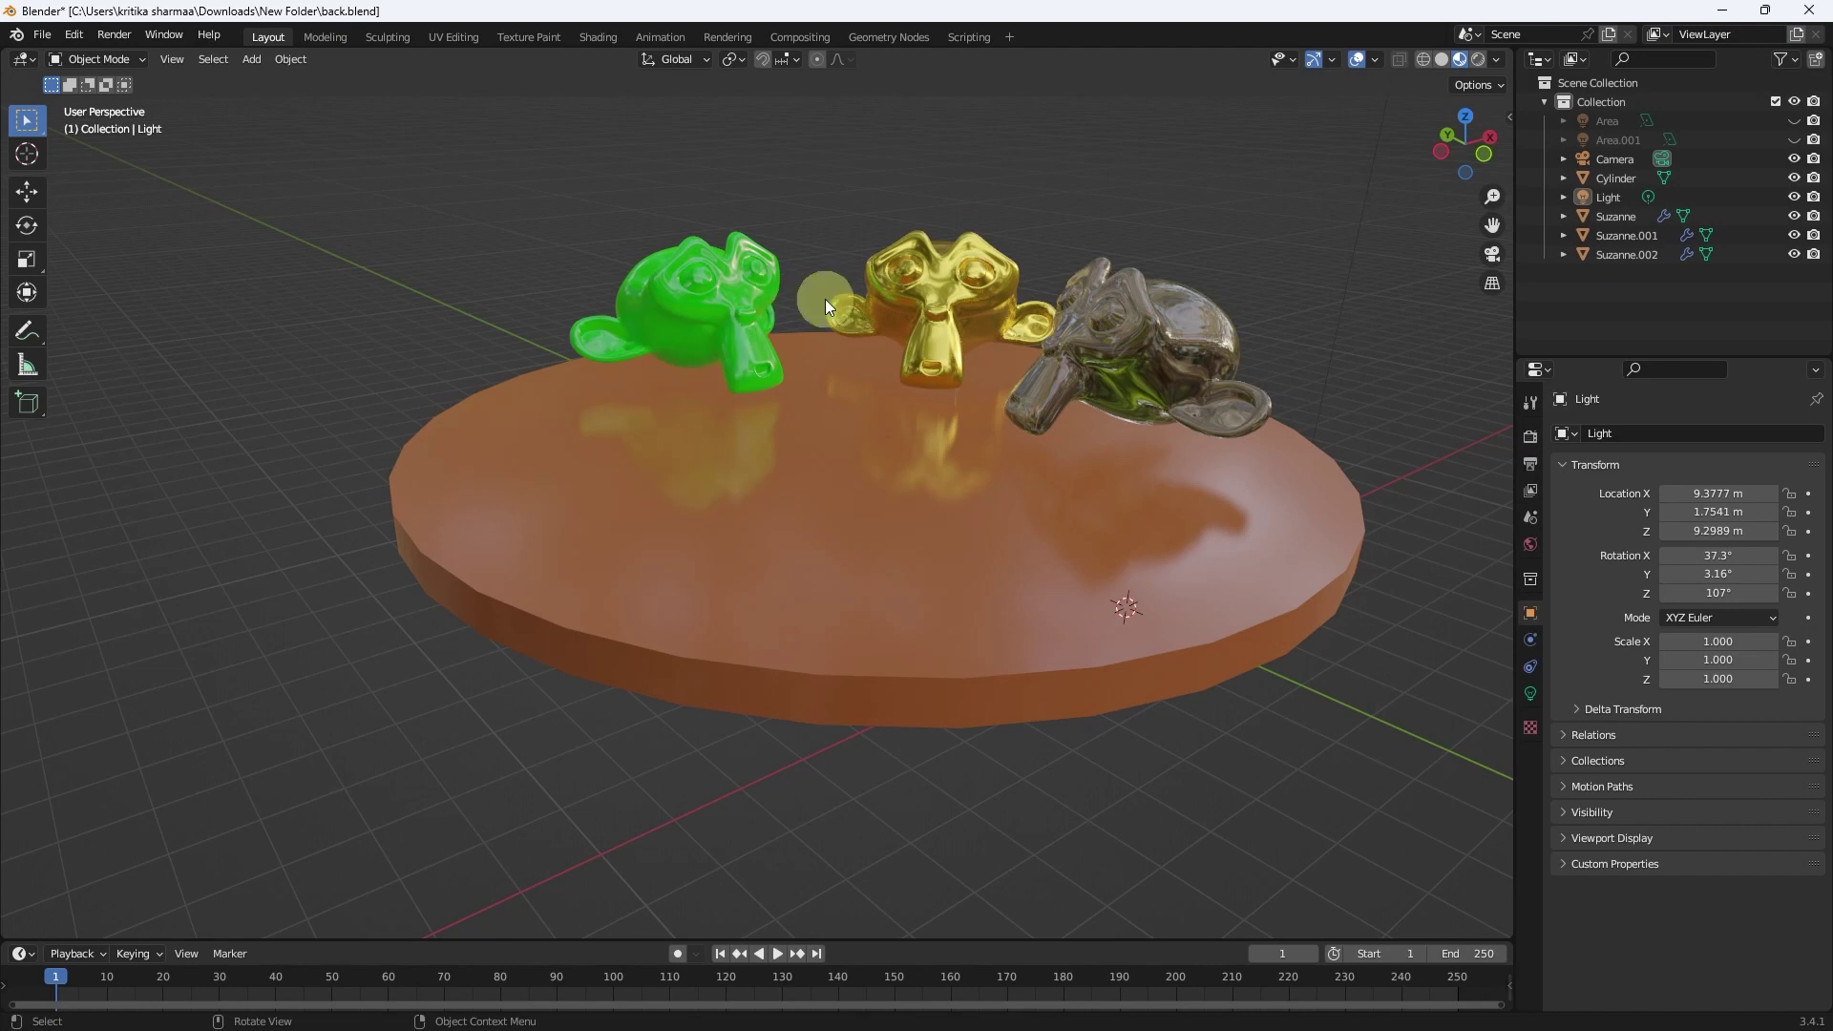
shift+middle_drag(1242, 384, 1200, 377)
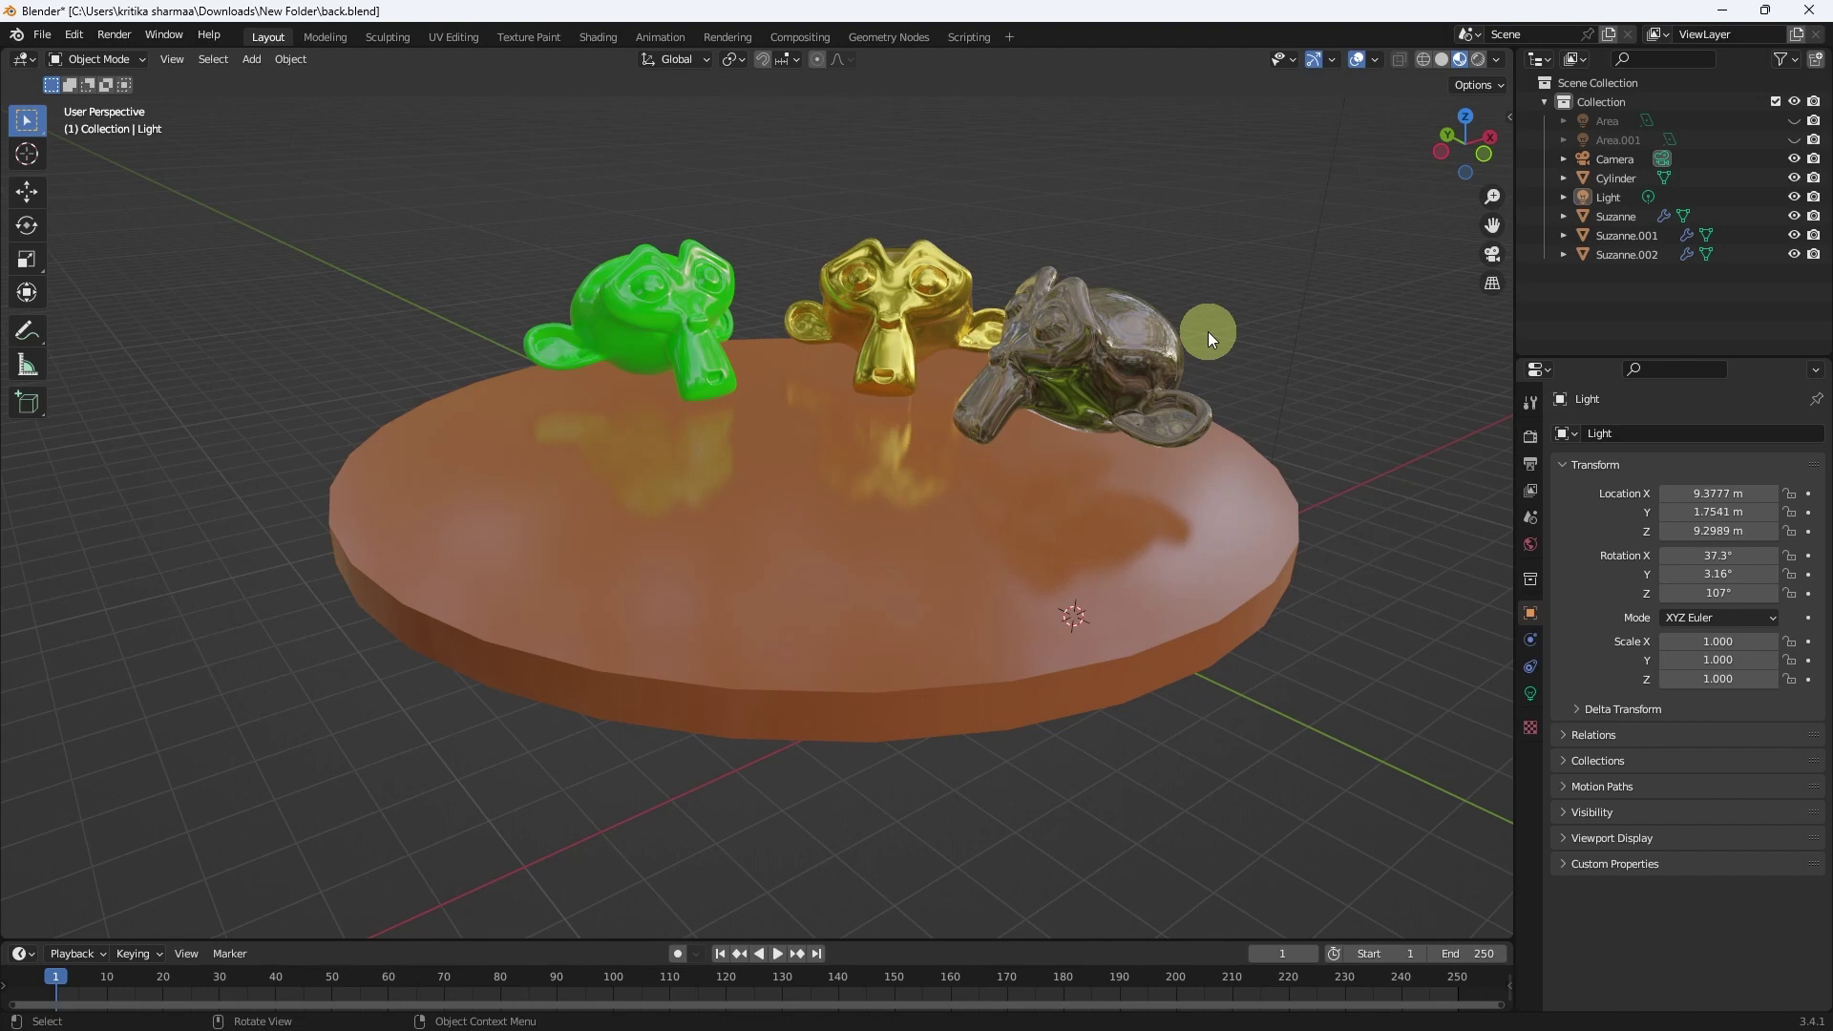
scroll(1204, 288, down, 3)
scroll(956, 325, down, 4)
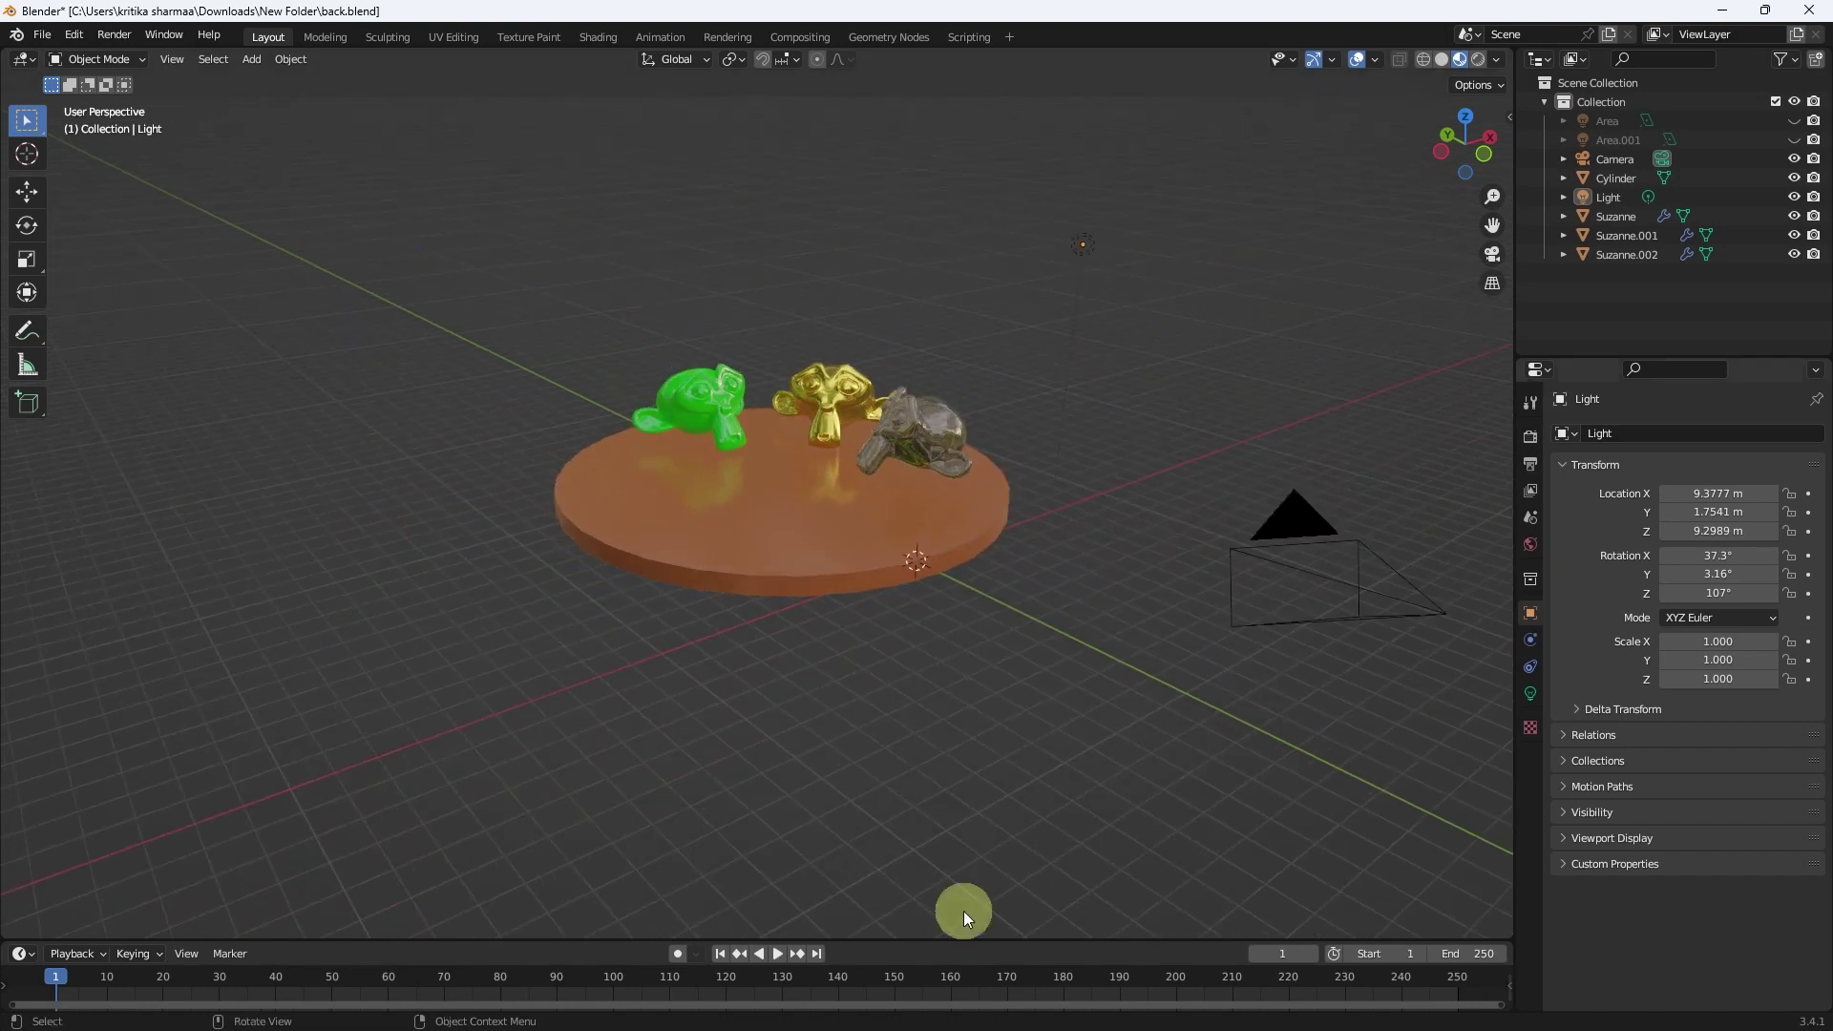
scroll(704, 482, up, 1)
scroll(703, 482, up, 2)
scroll(801, 448, up, 2)
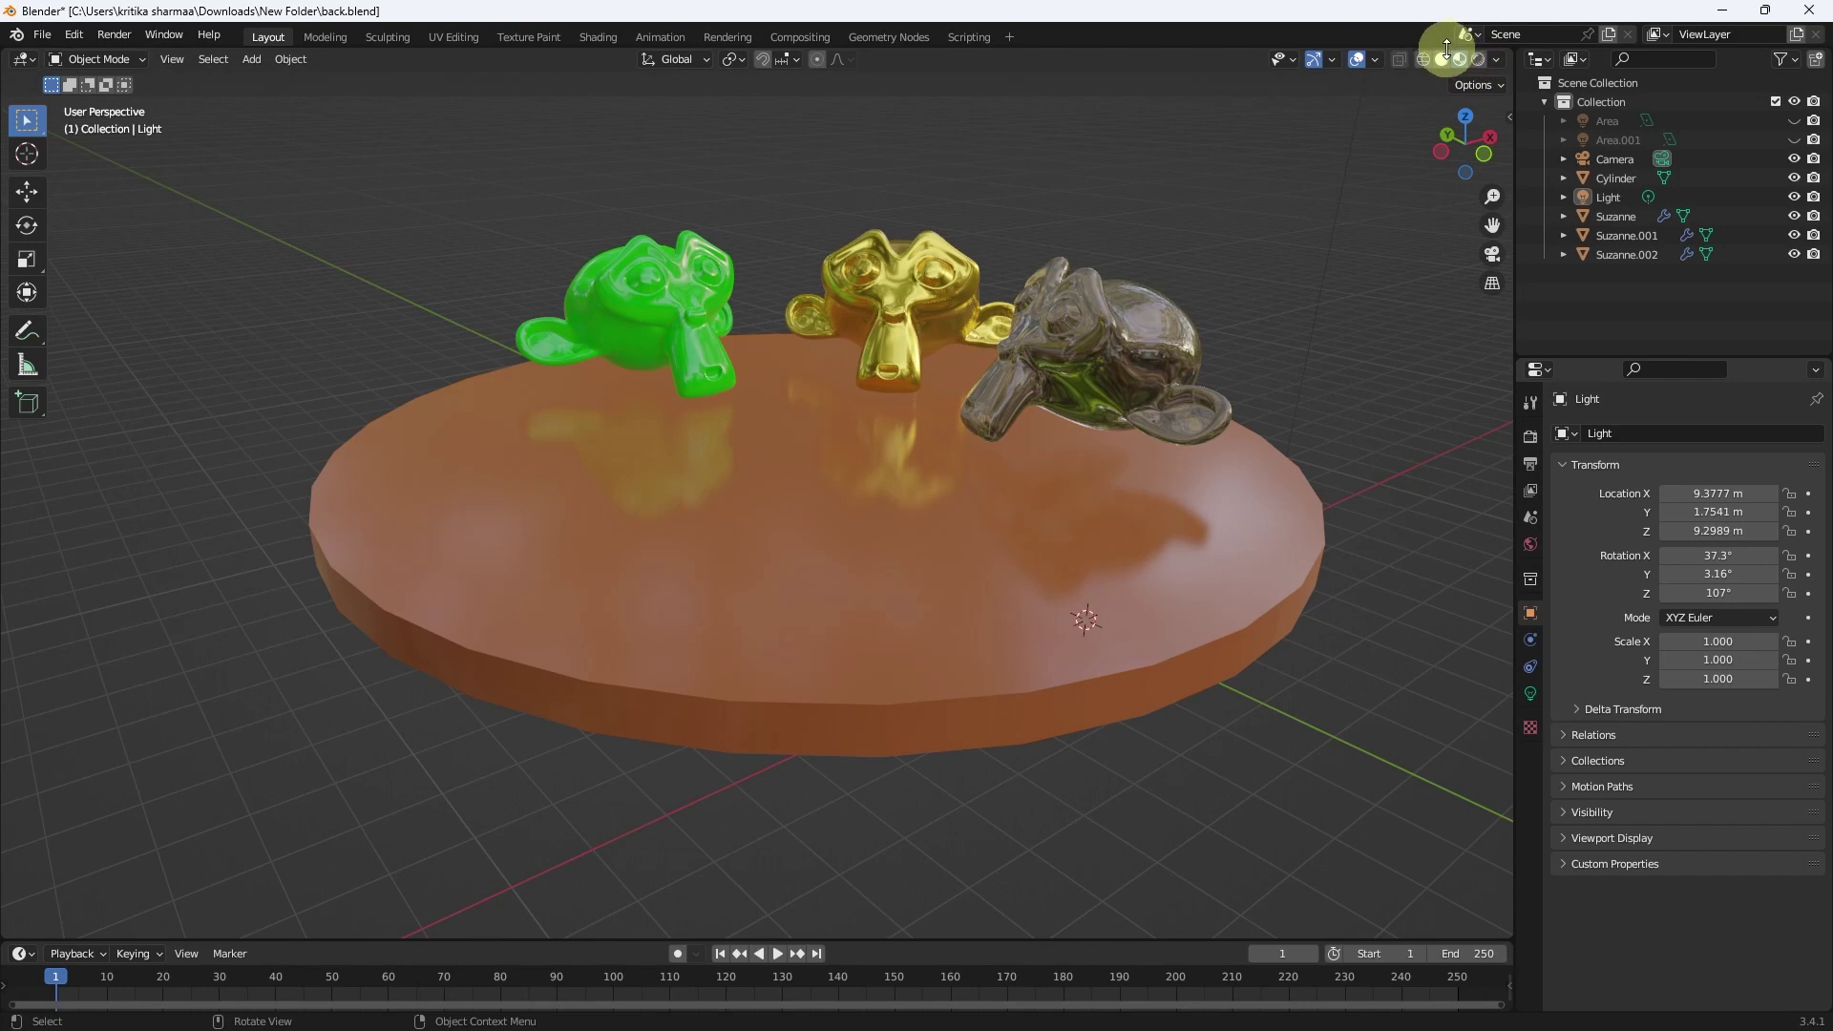
click(1496, 61)
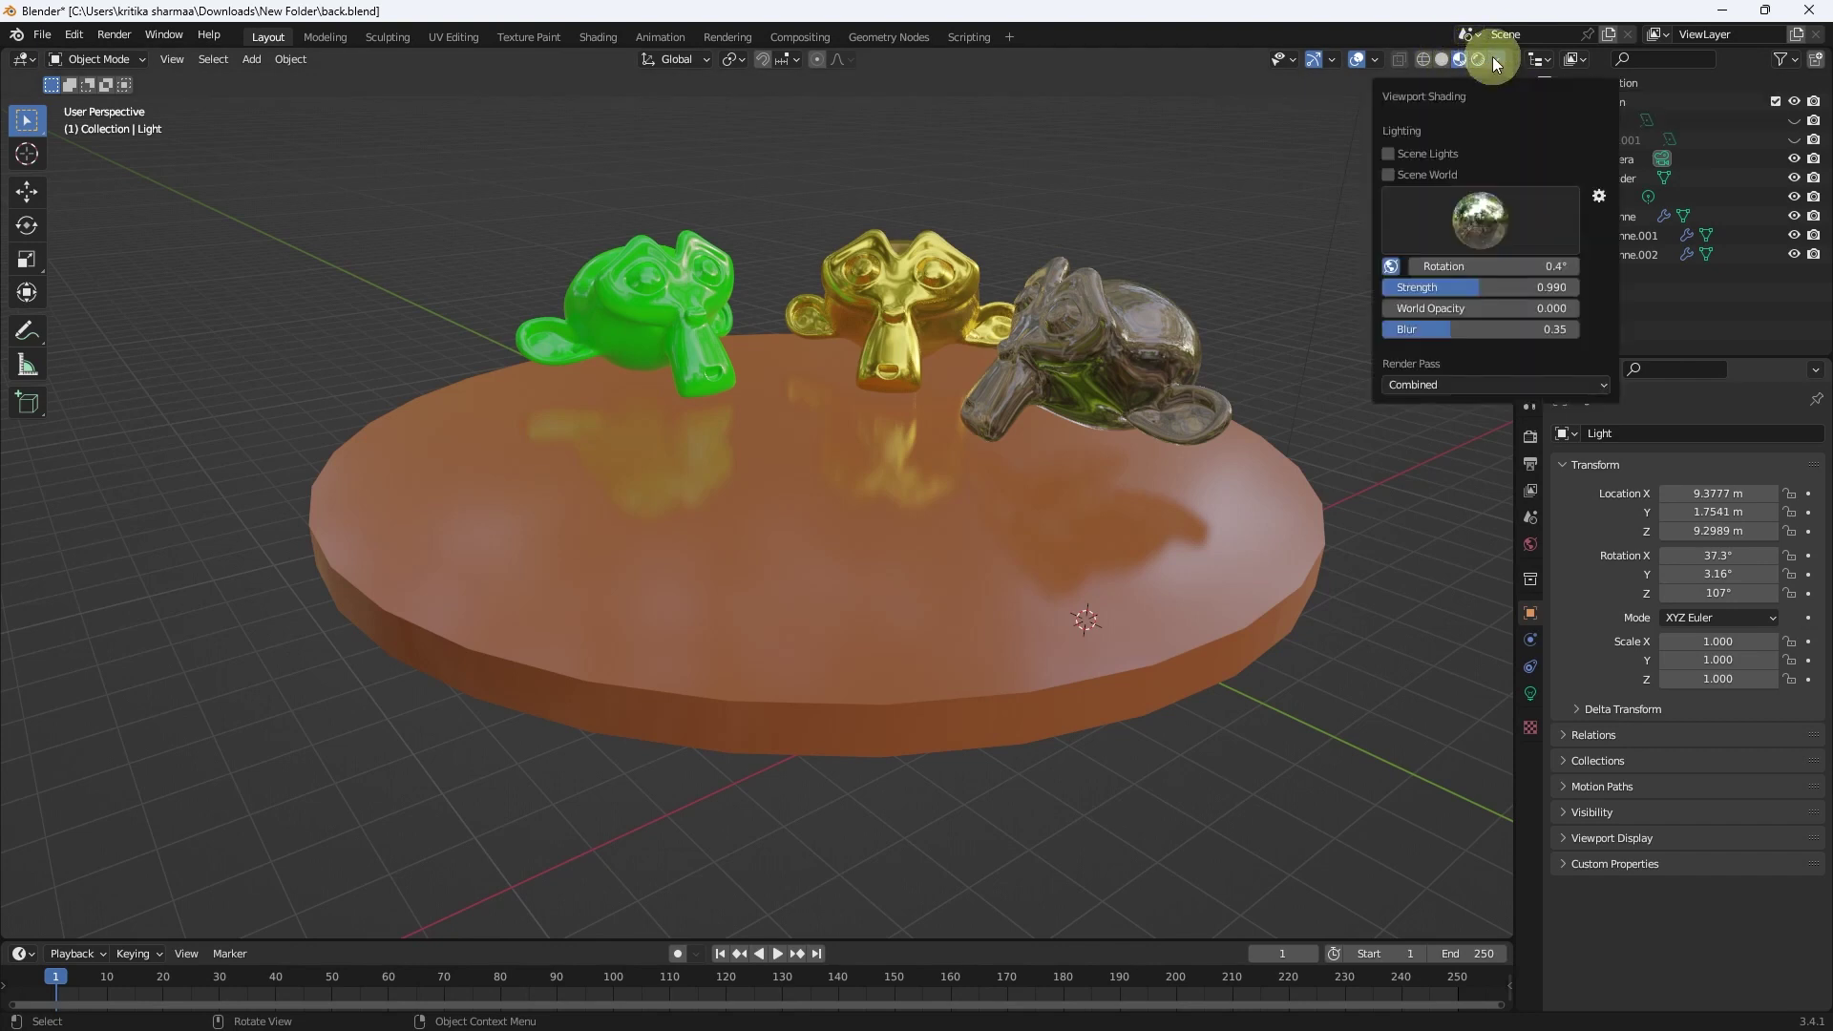
- Show the Material Preview HDRI environment list, including the studio.exr option
click(1482, 220)
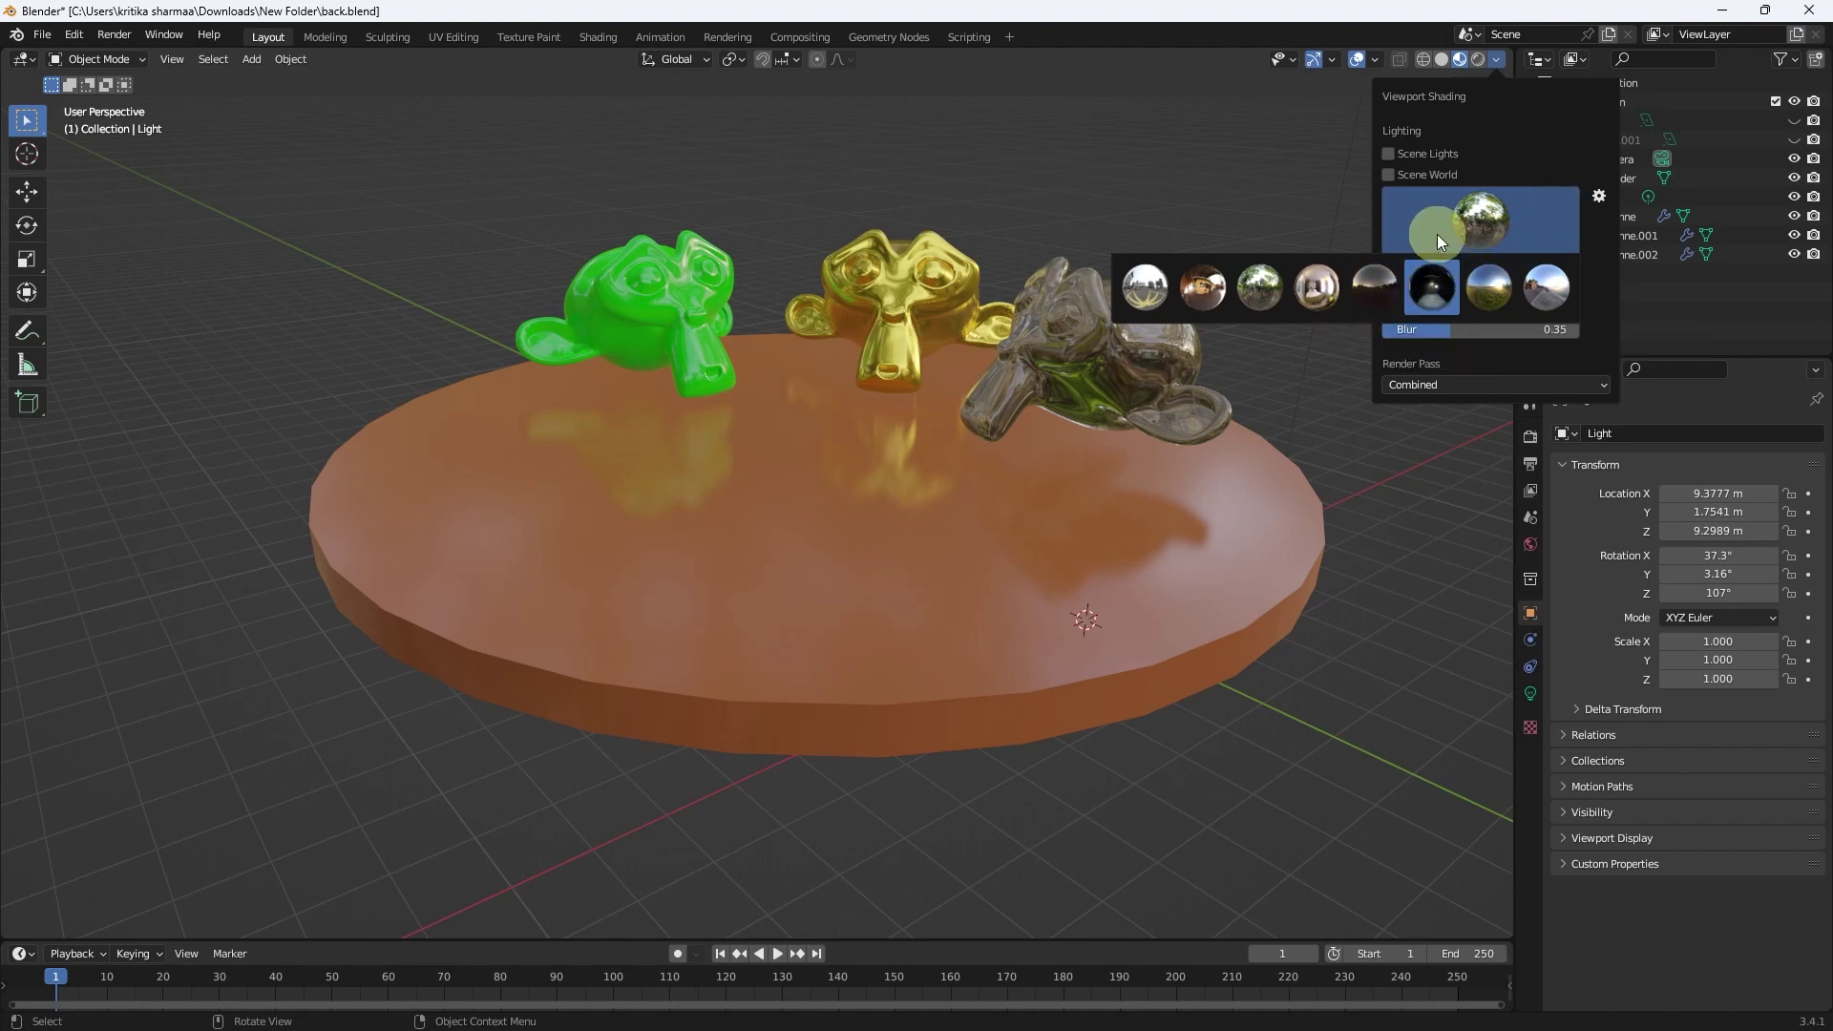
- Zoom in and orbit so the glass monkey fills the view
scroll(1135, 383, up, 1)
scroll(995, 481, up, 2)
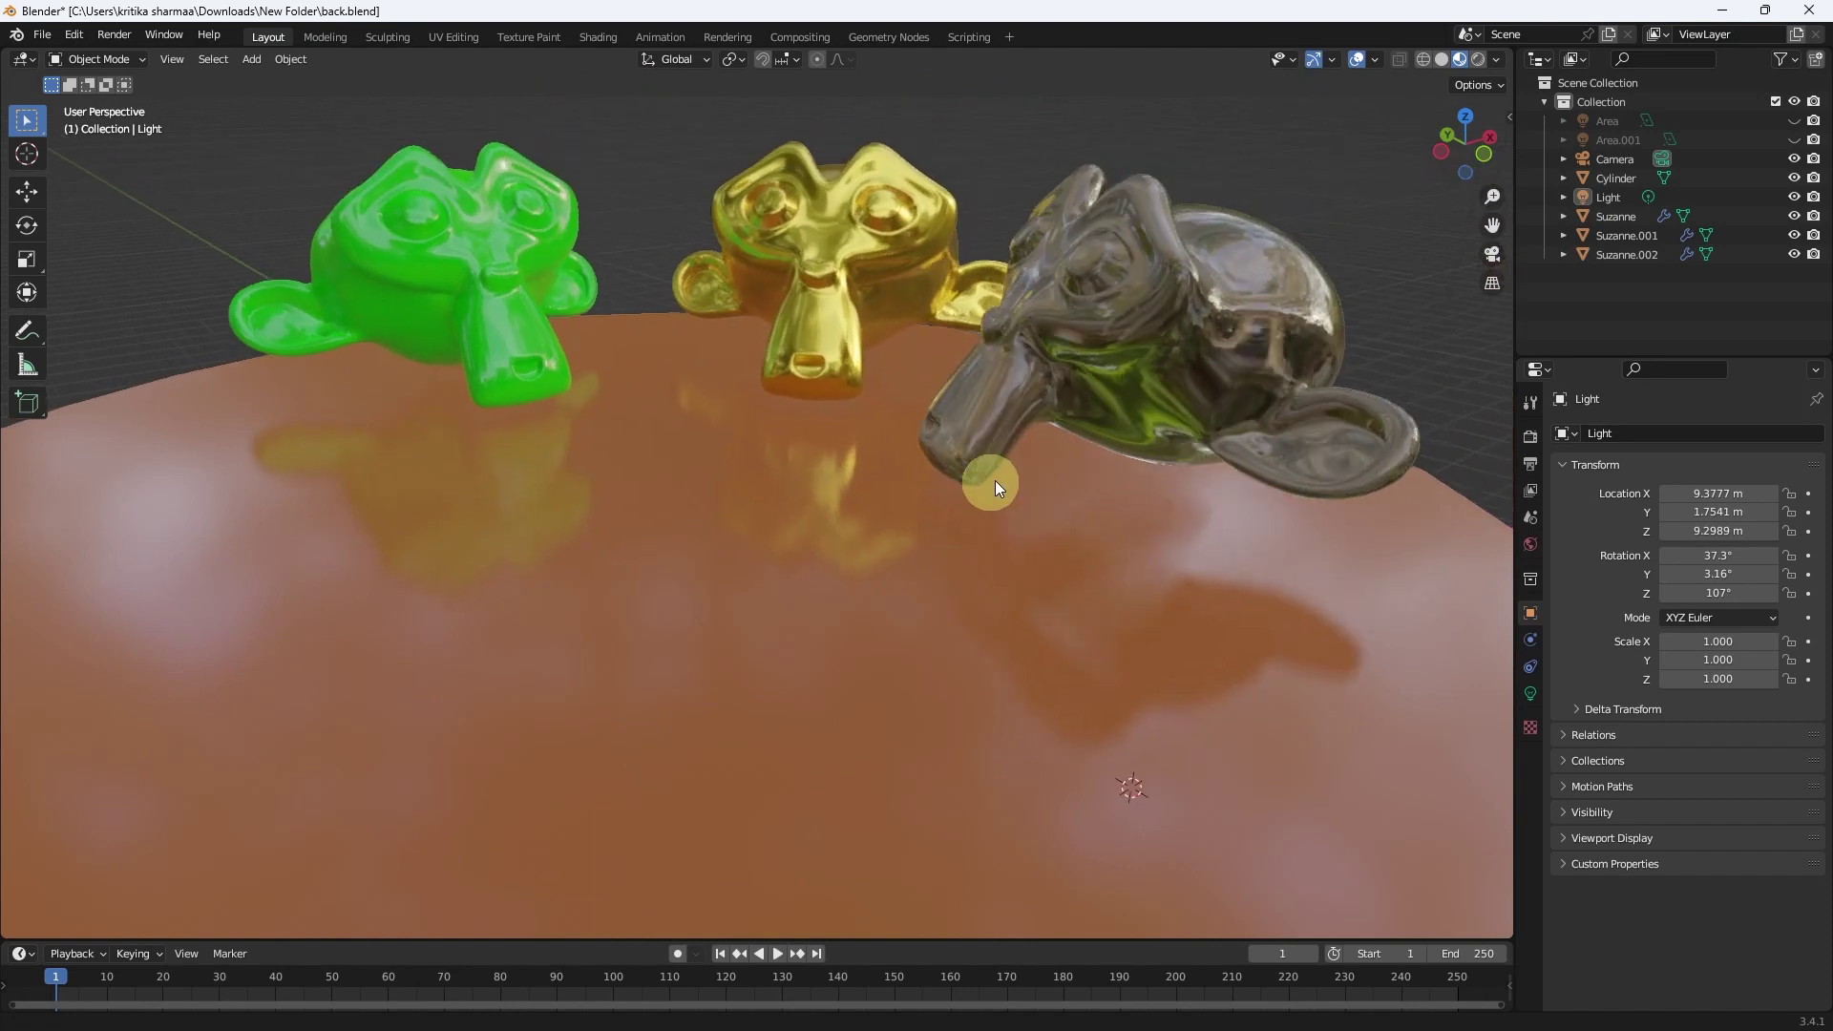
scroll(980, 484, up, 2)
scroll(982, 485, down, 3)
middle_drag(981, 484, 868, 474)
scroll(868, 474, up, 1)
scroll(1055, 419, up, 2)
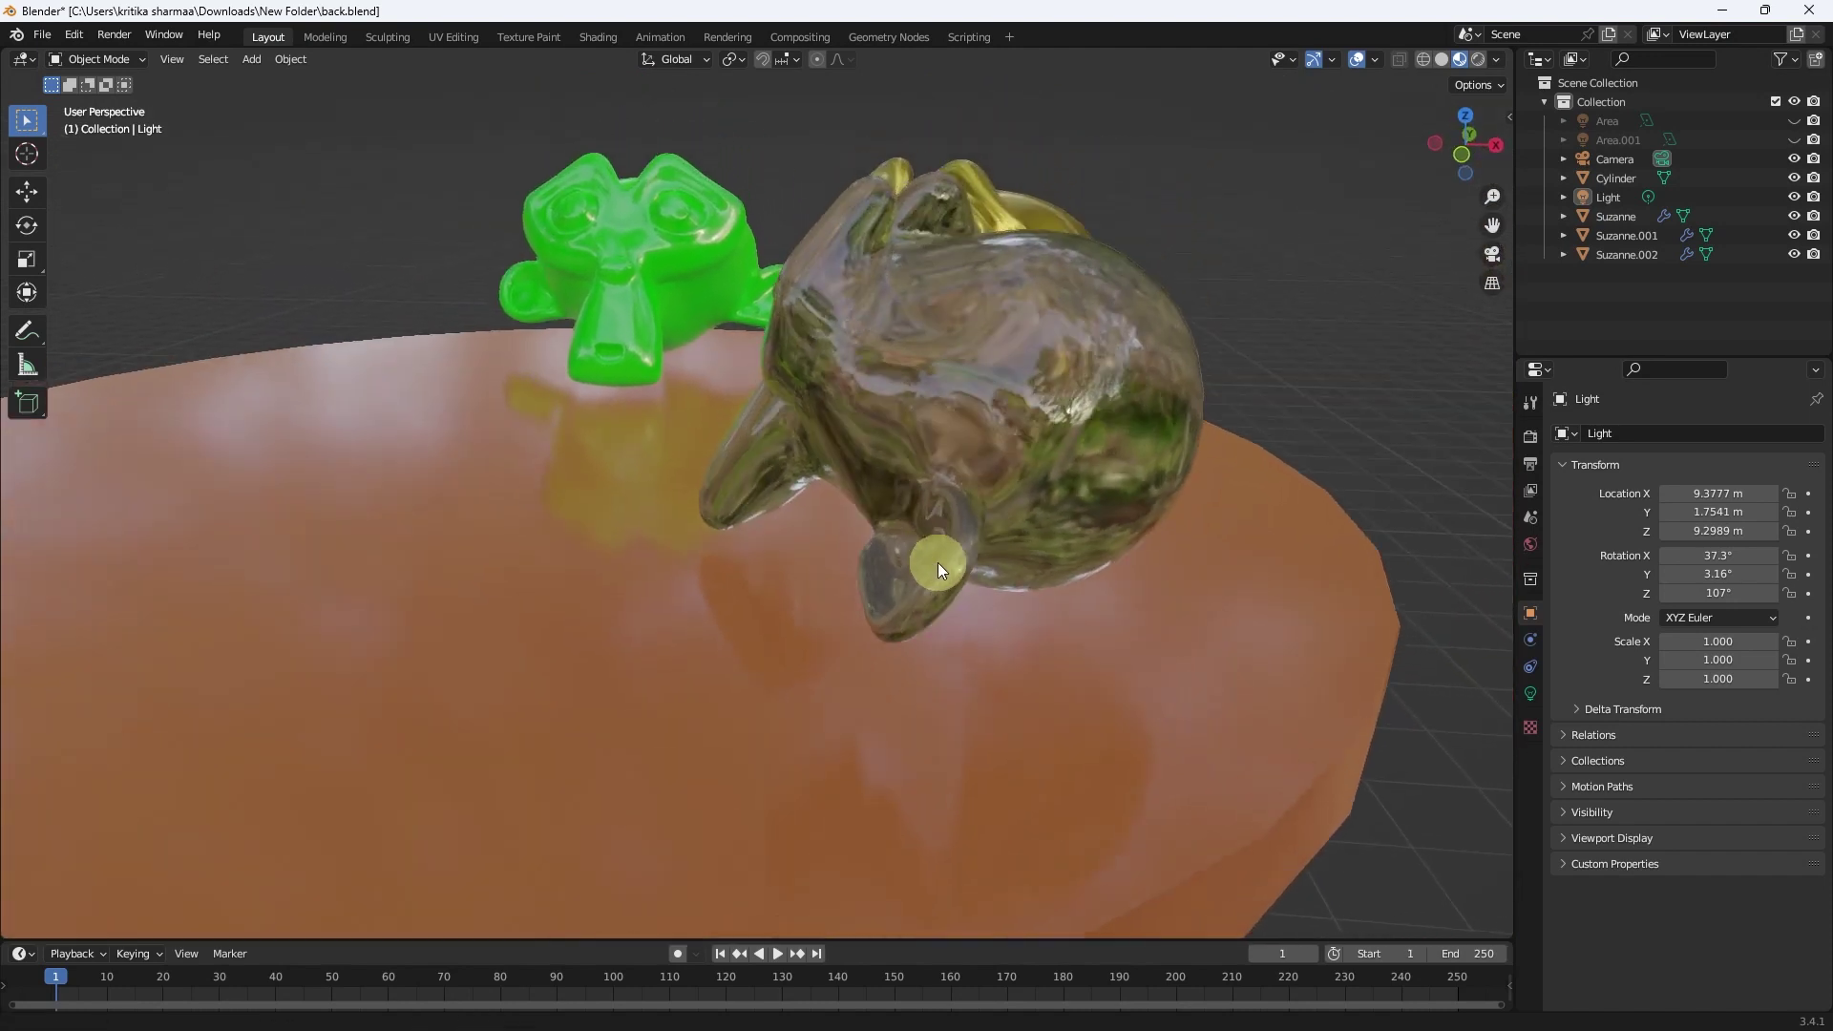
scroll(939, 562, up, 2)
scroll(956, 512, down, 2)
- Orbit around the glass monkey to a slightly higher angle and reopen the viewport shading settings
middle_drag(964, 497, 868, 446)
scroll(871, 444, down, 2)
scroll(1049, 388, up, 4)
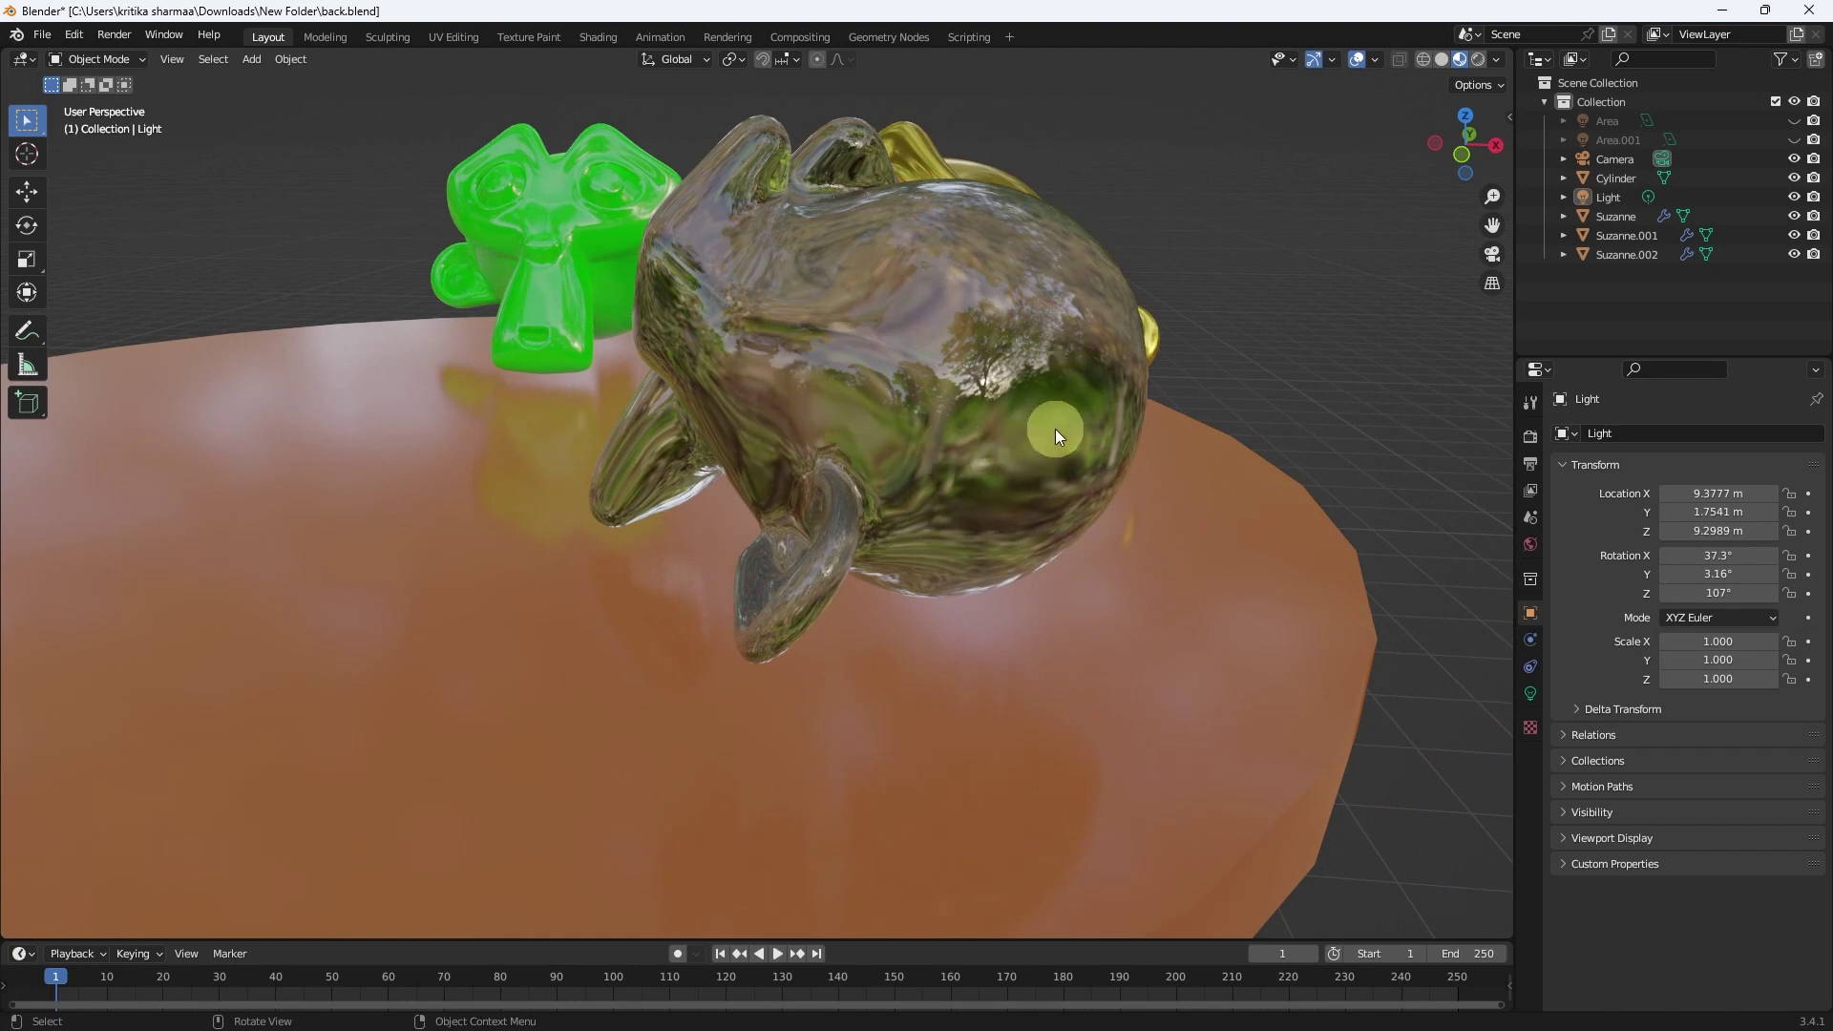
scroll(996, 445, down, 2)
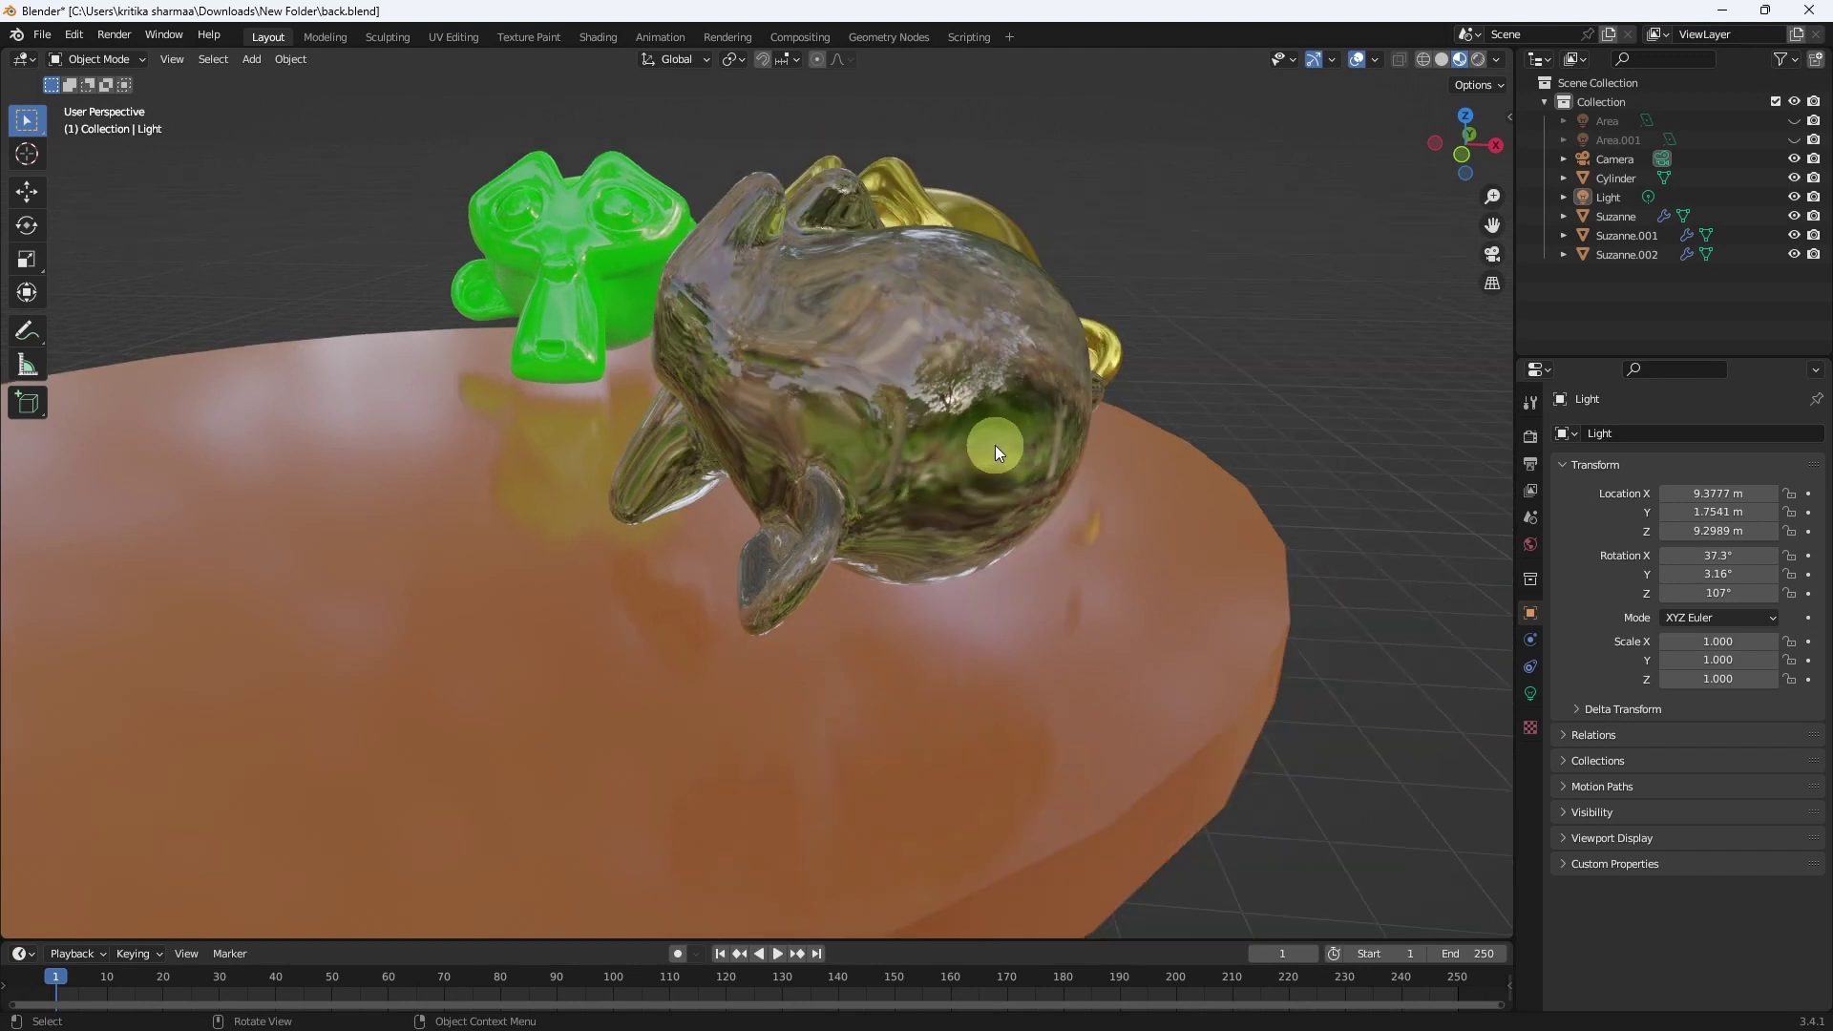
middle_drag(995, 446, 995, 446)
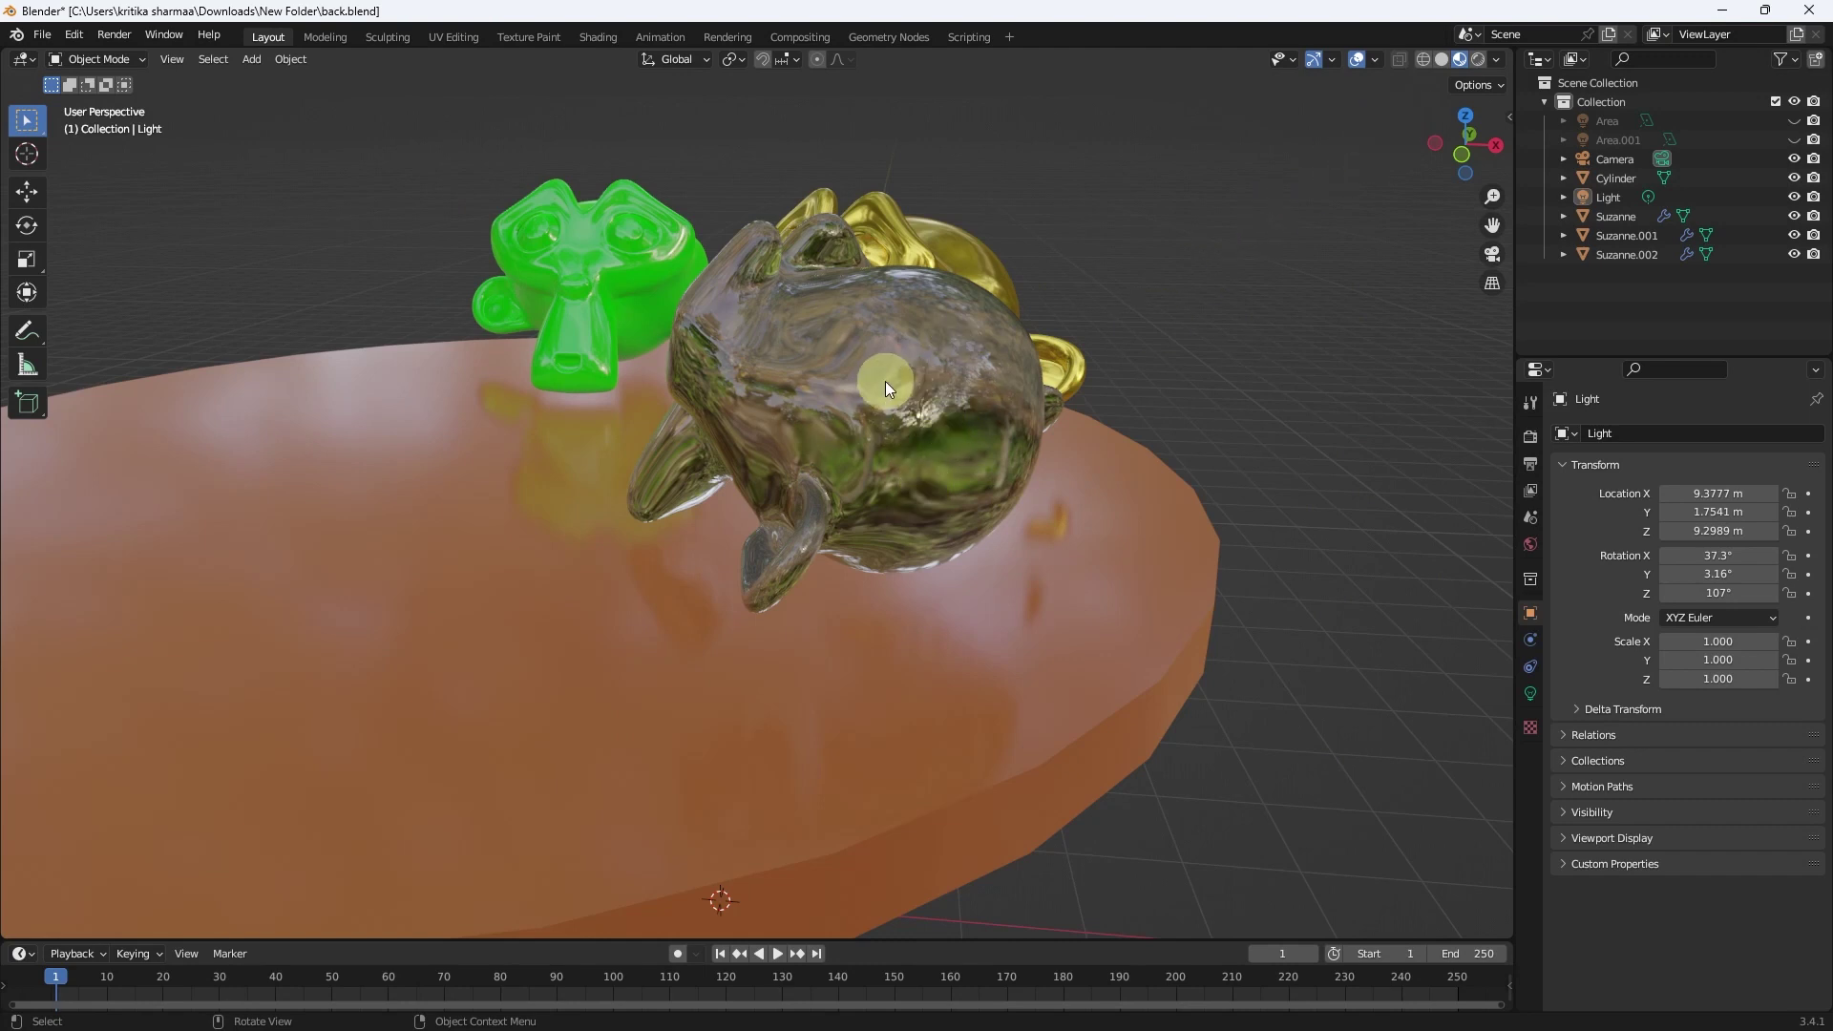
click(1499, 61)
click(1498, 59)
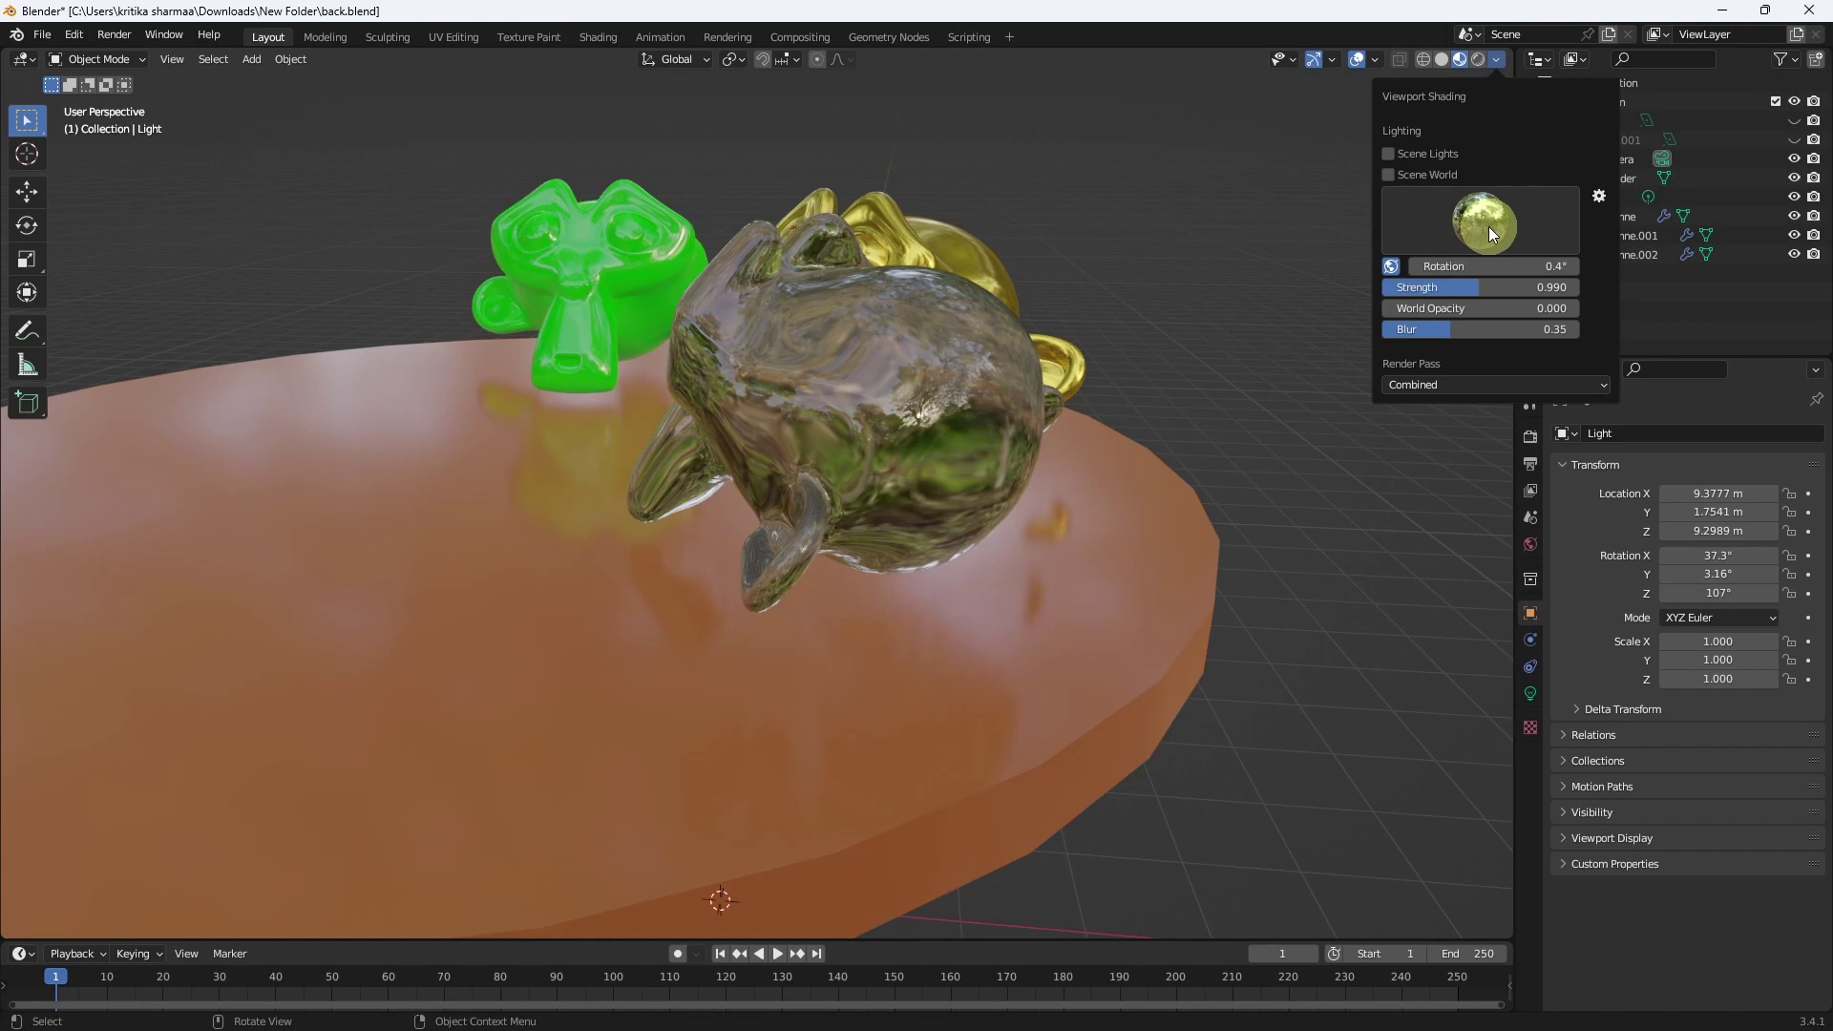
- Light the preview with the interior studio HDRI and view the glass monkey from lower
click(1476, 230)
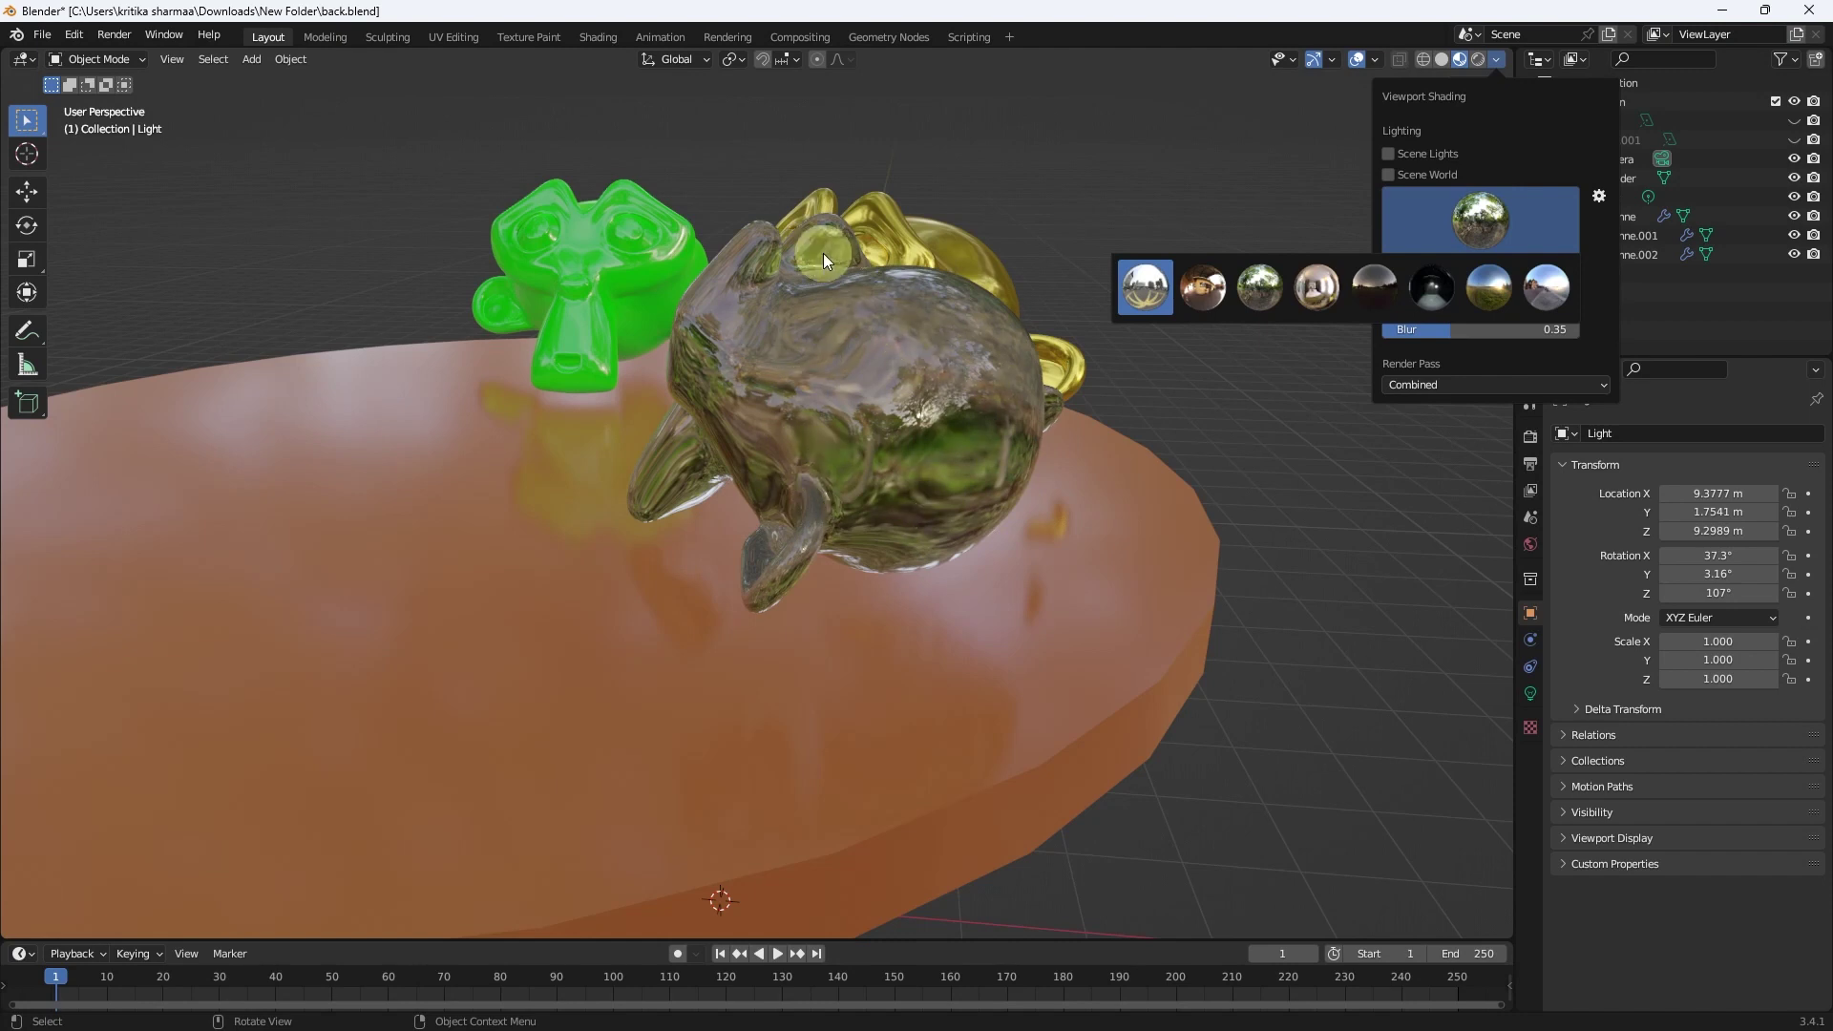
click(1319, 291)
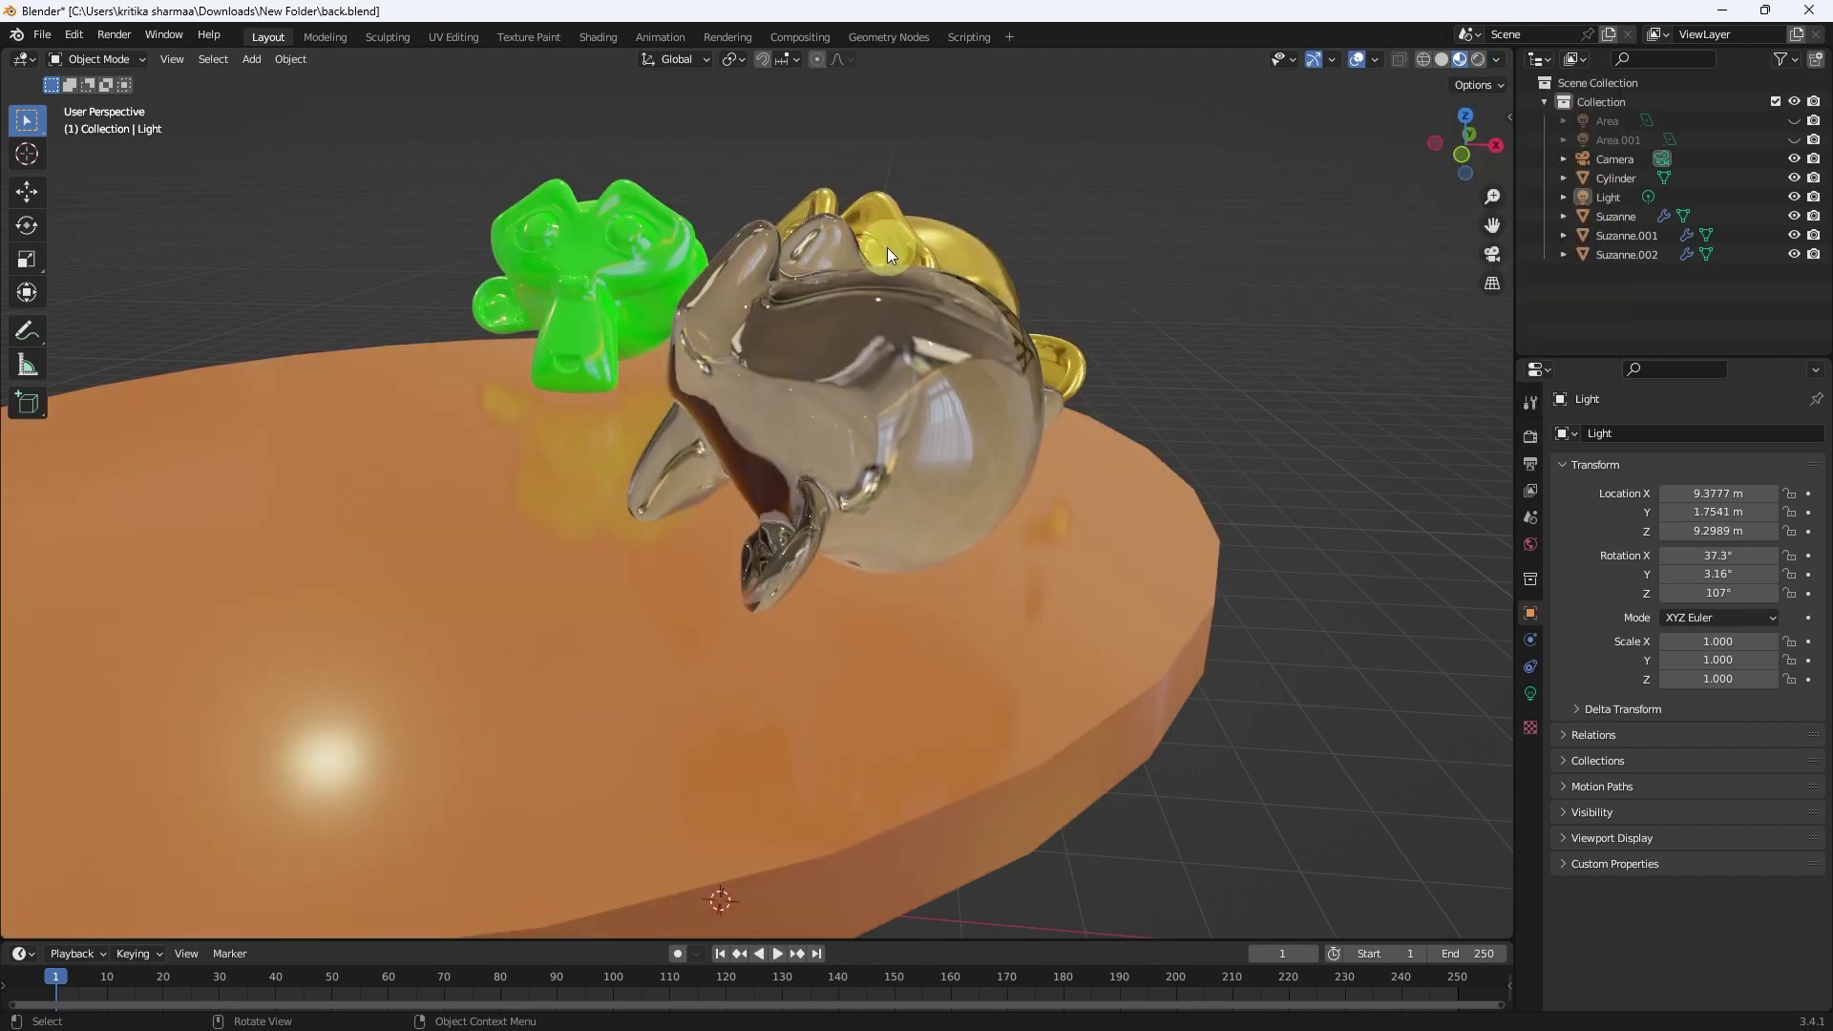
mouse_move(902, 392)
middle_down()
mouse_move(944, 397)
mouse_move(892, 427)
mouse_move(948, 427)
mouse_move(953, 399)
mouse_move(955, 437)
mouse_move(920, 460)
mouse_move(941, 443)
middle_up()
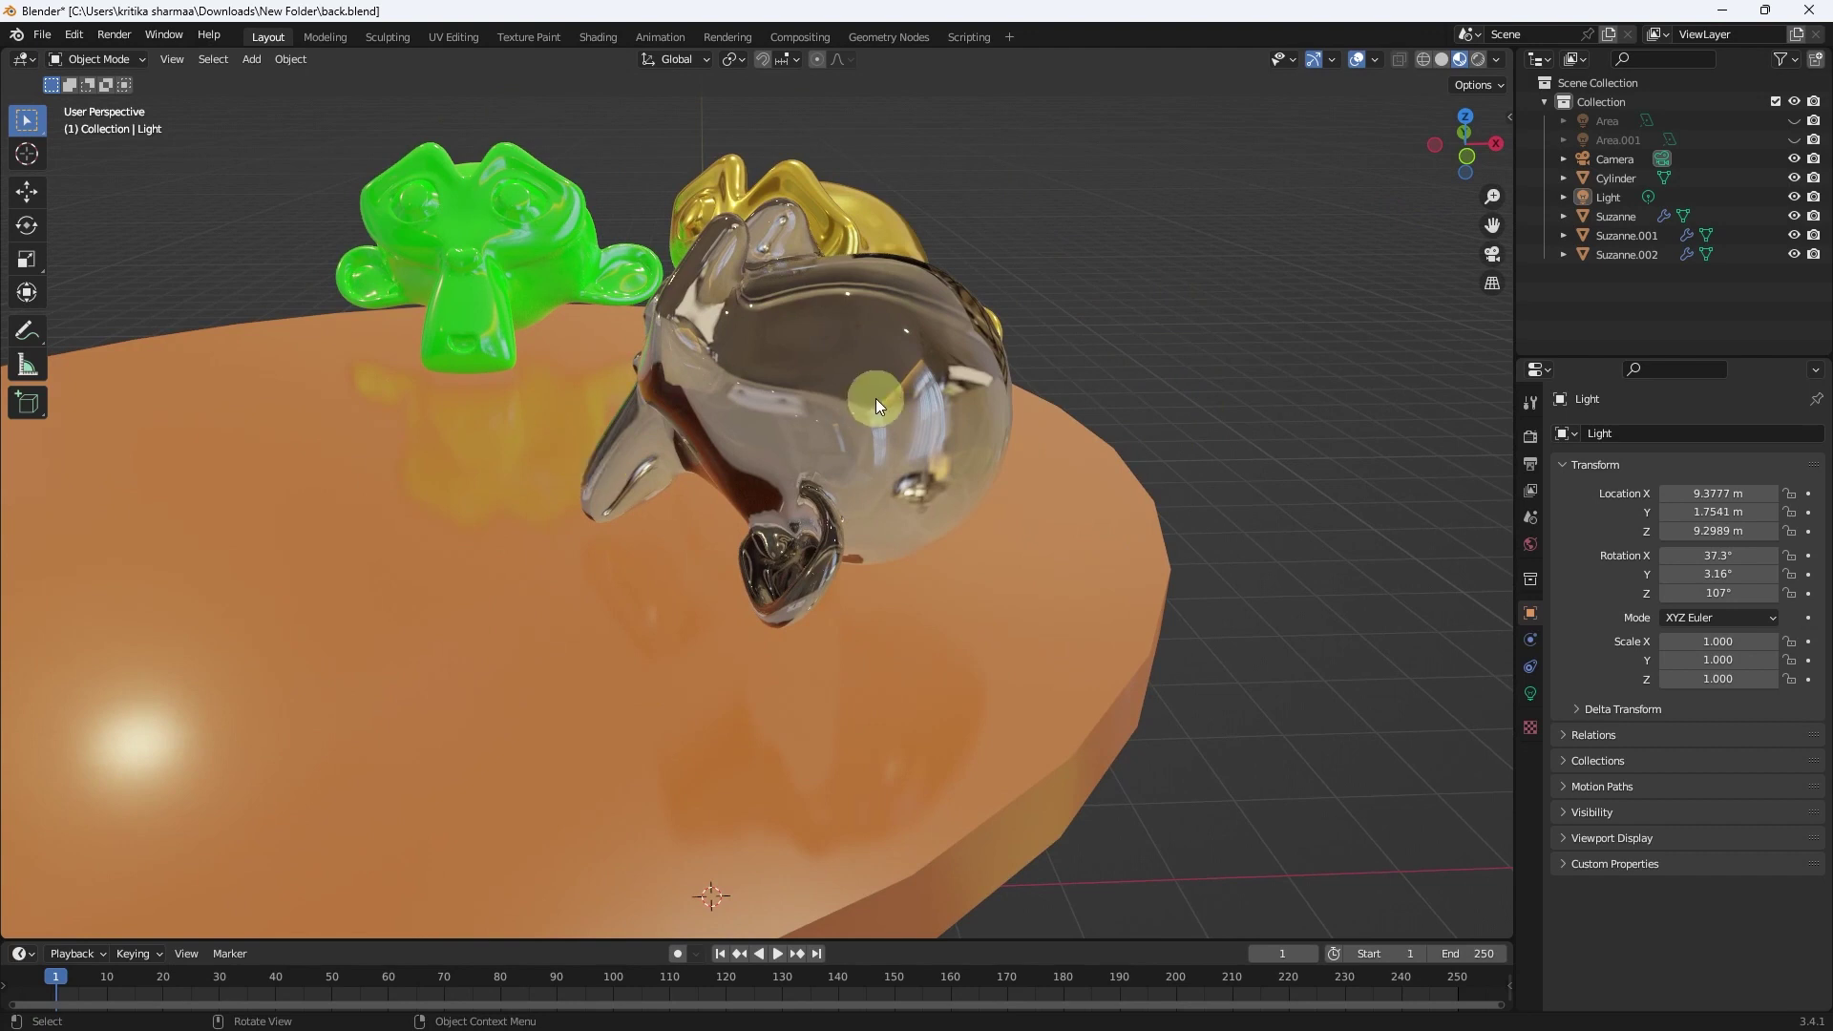
- Adjust the zoom and reopen the HDRI environment choices
scroll(861, 405, down, 3)
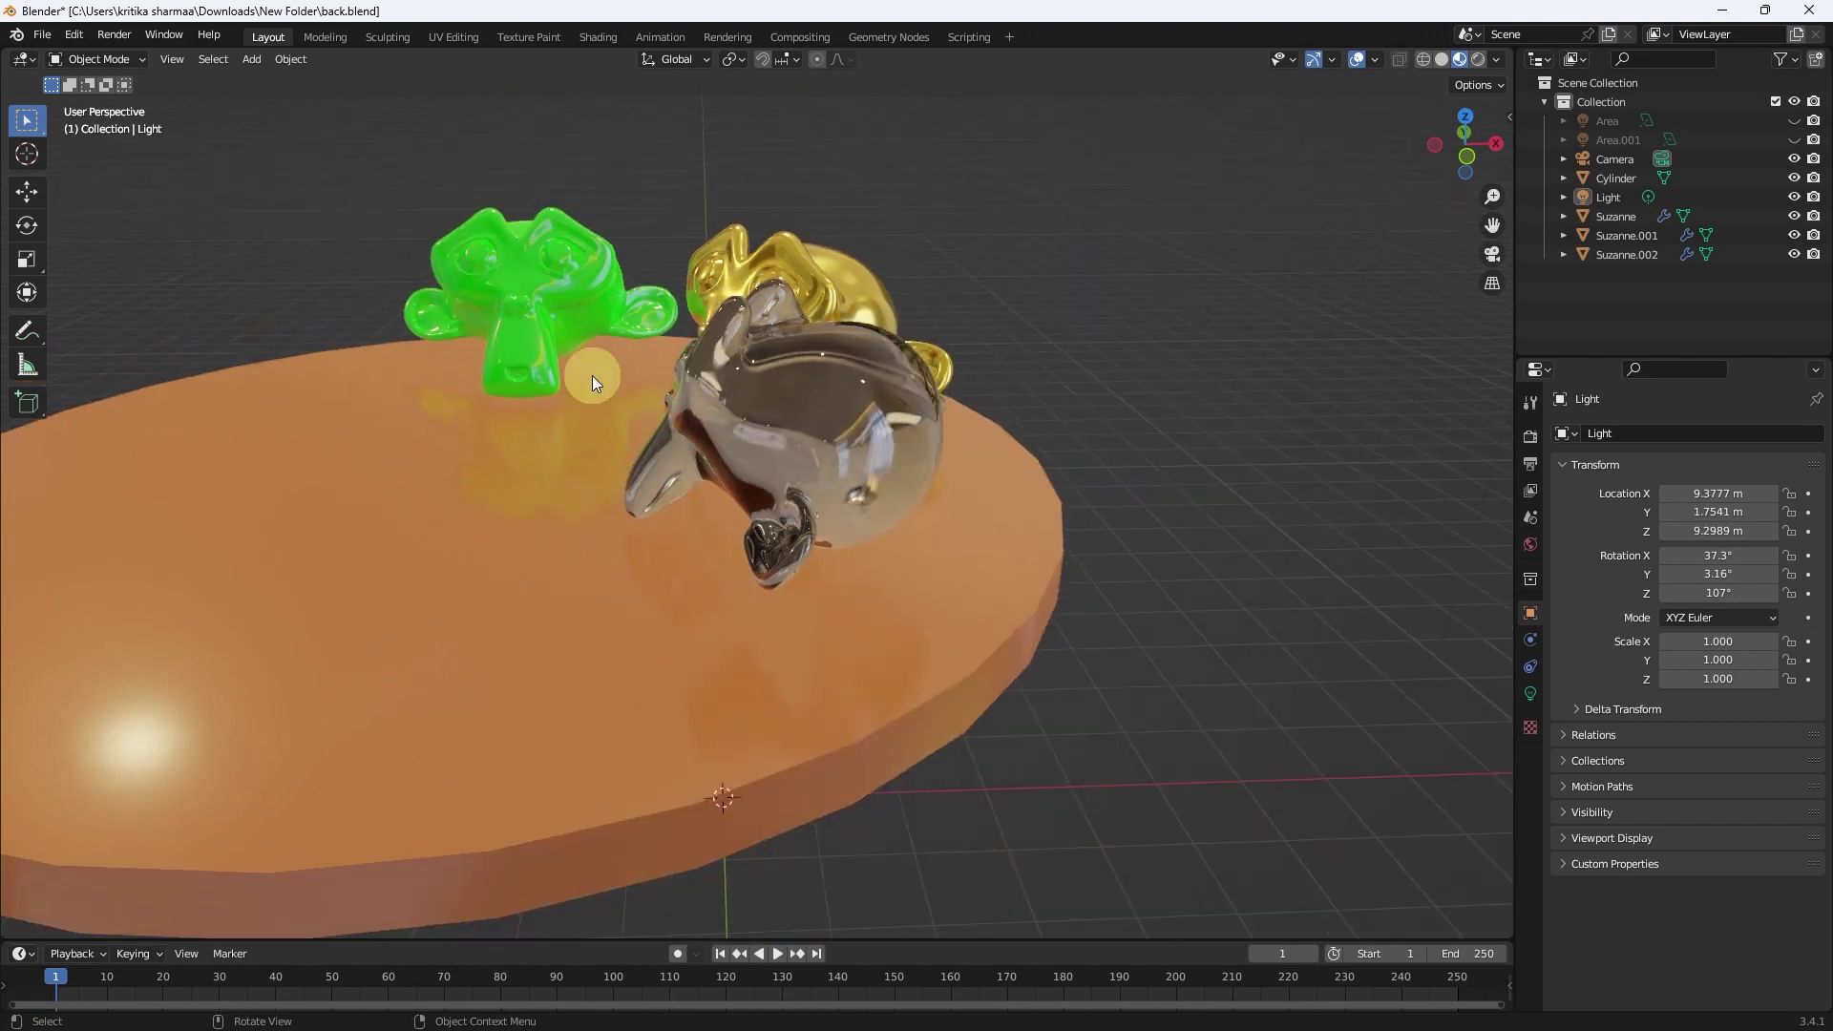
scroll(860, 440, up, 2)
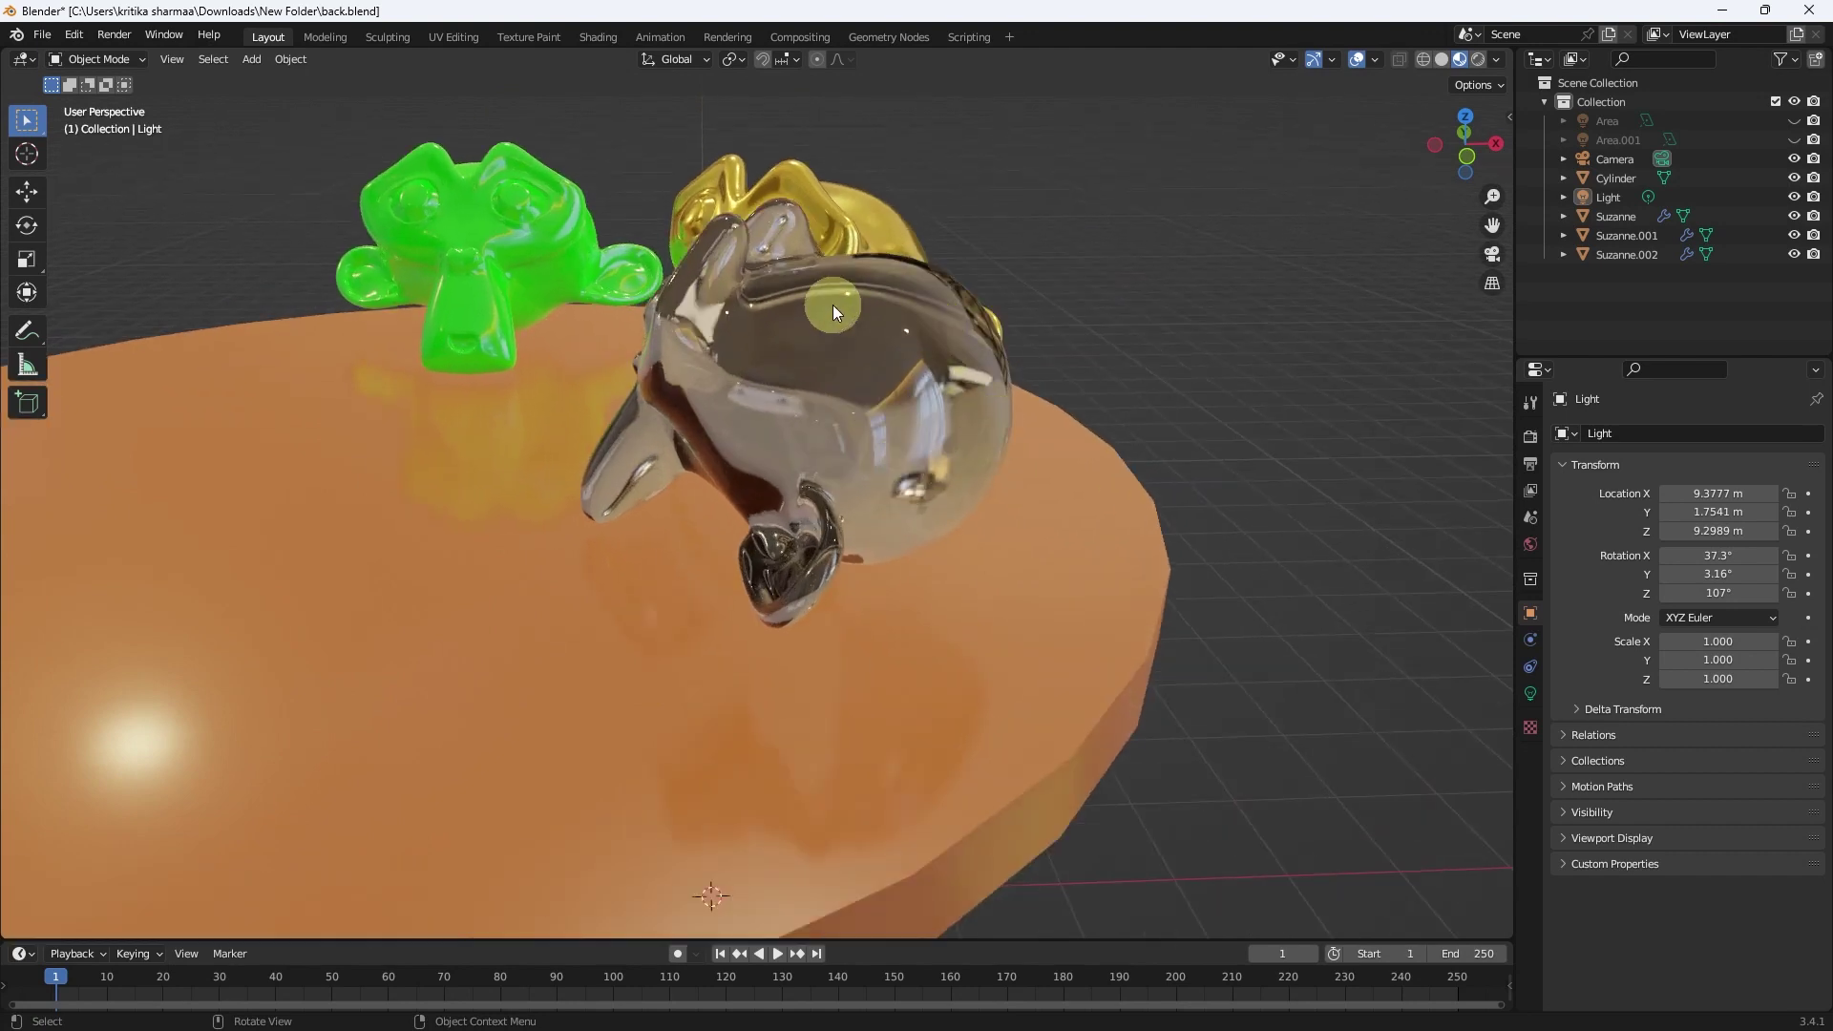
click(1498, 59)
click(1467, 227)
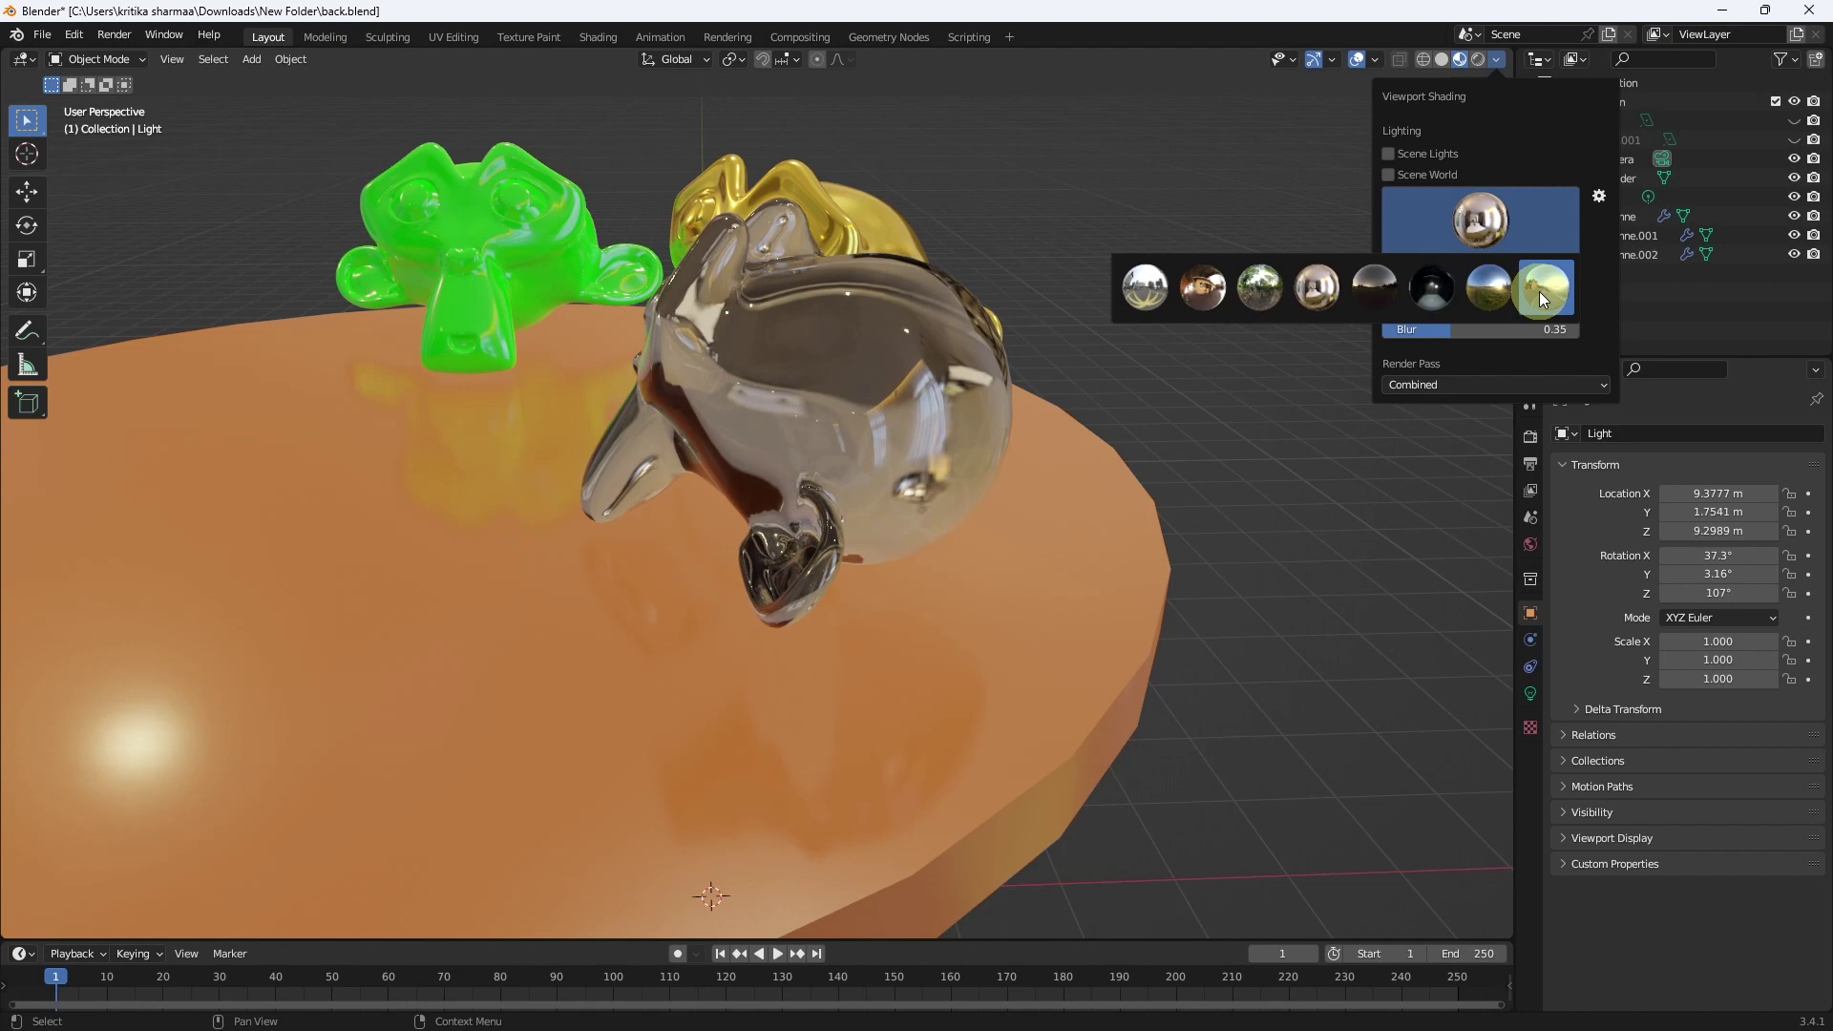
- Apply the sunset HDRI and orbit to see the green and gold monkeys under it
click(1549, 291)
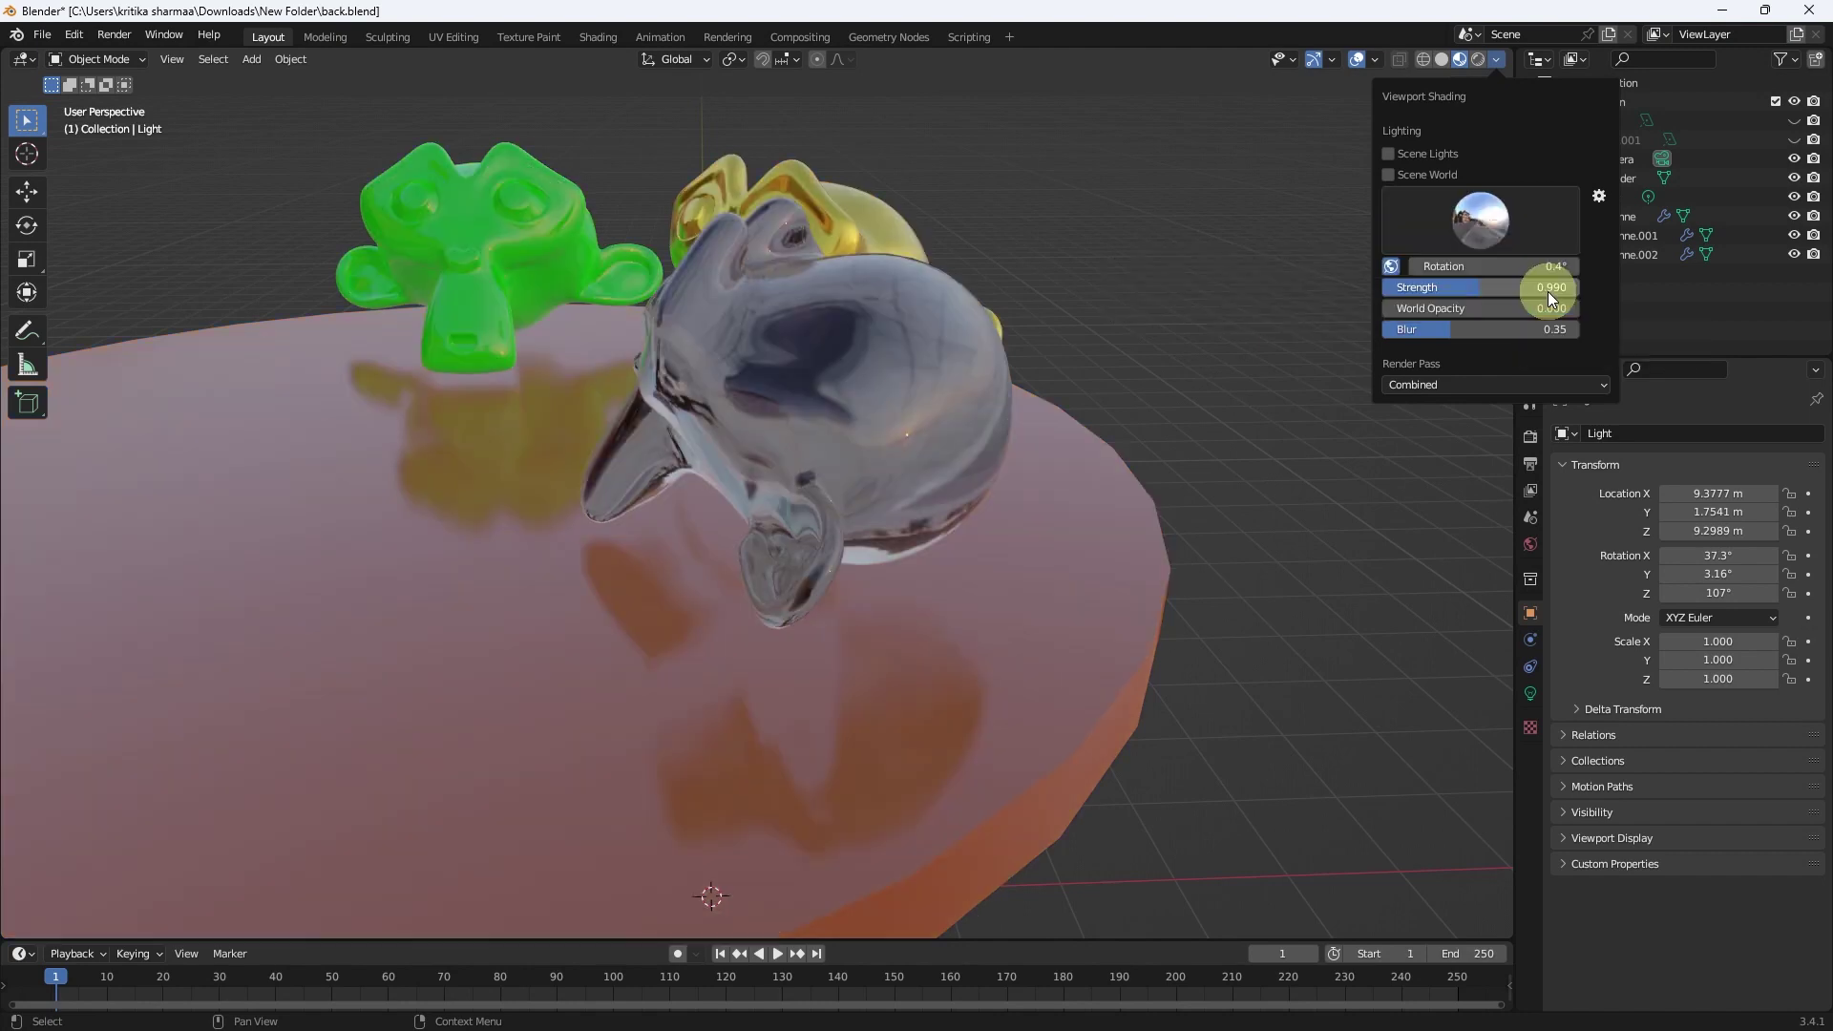
mouse_move(954, 499)
middle_down()
mouse_move(956, 465)
mouse_move(878, 456)
middle_up()
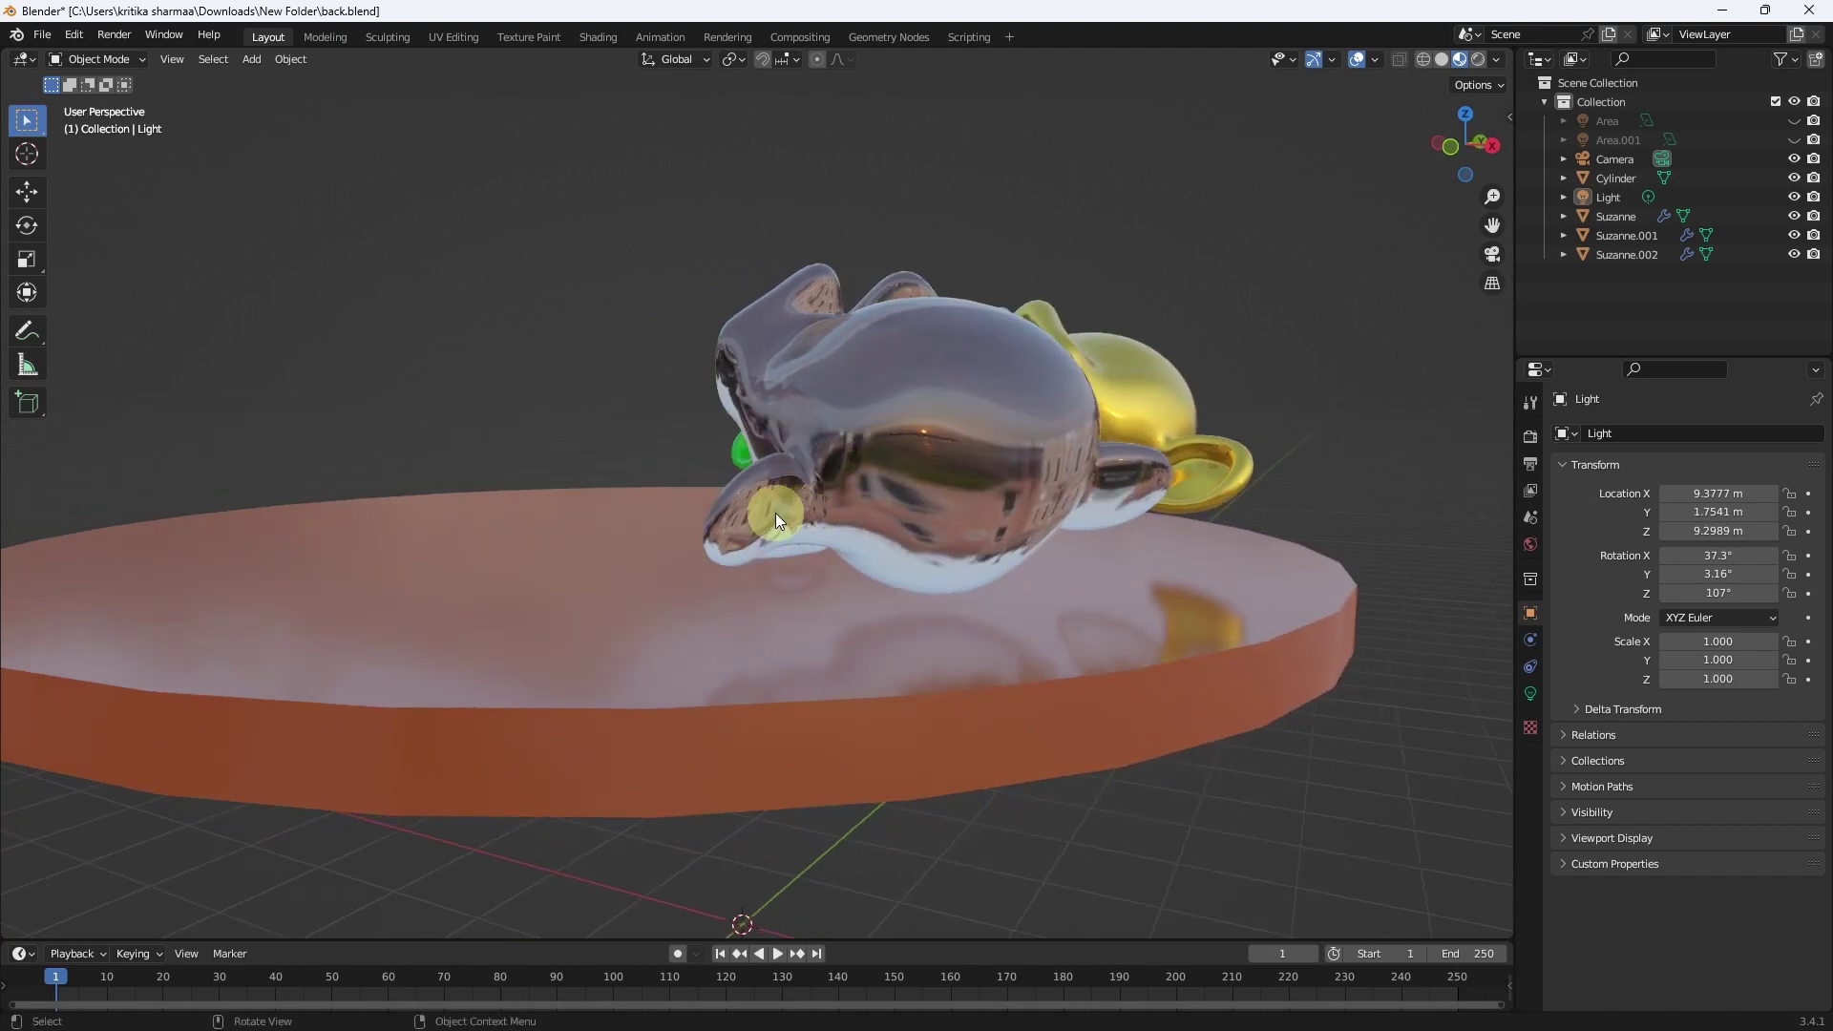
mouse_move(940, 443)
middle_down()
mouse_move(940, 482)
mouse_move(906, 491)
mouse_move(876, 454)
middle_up()
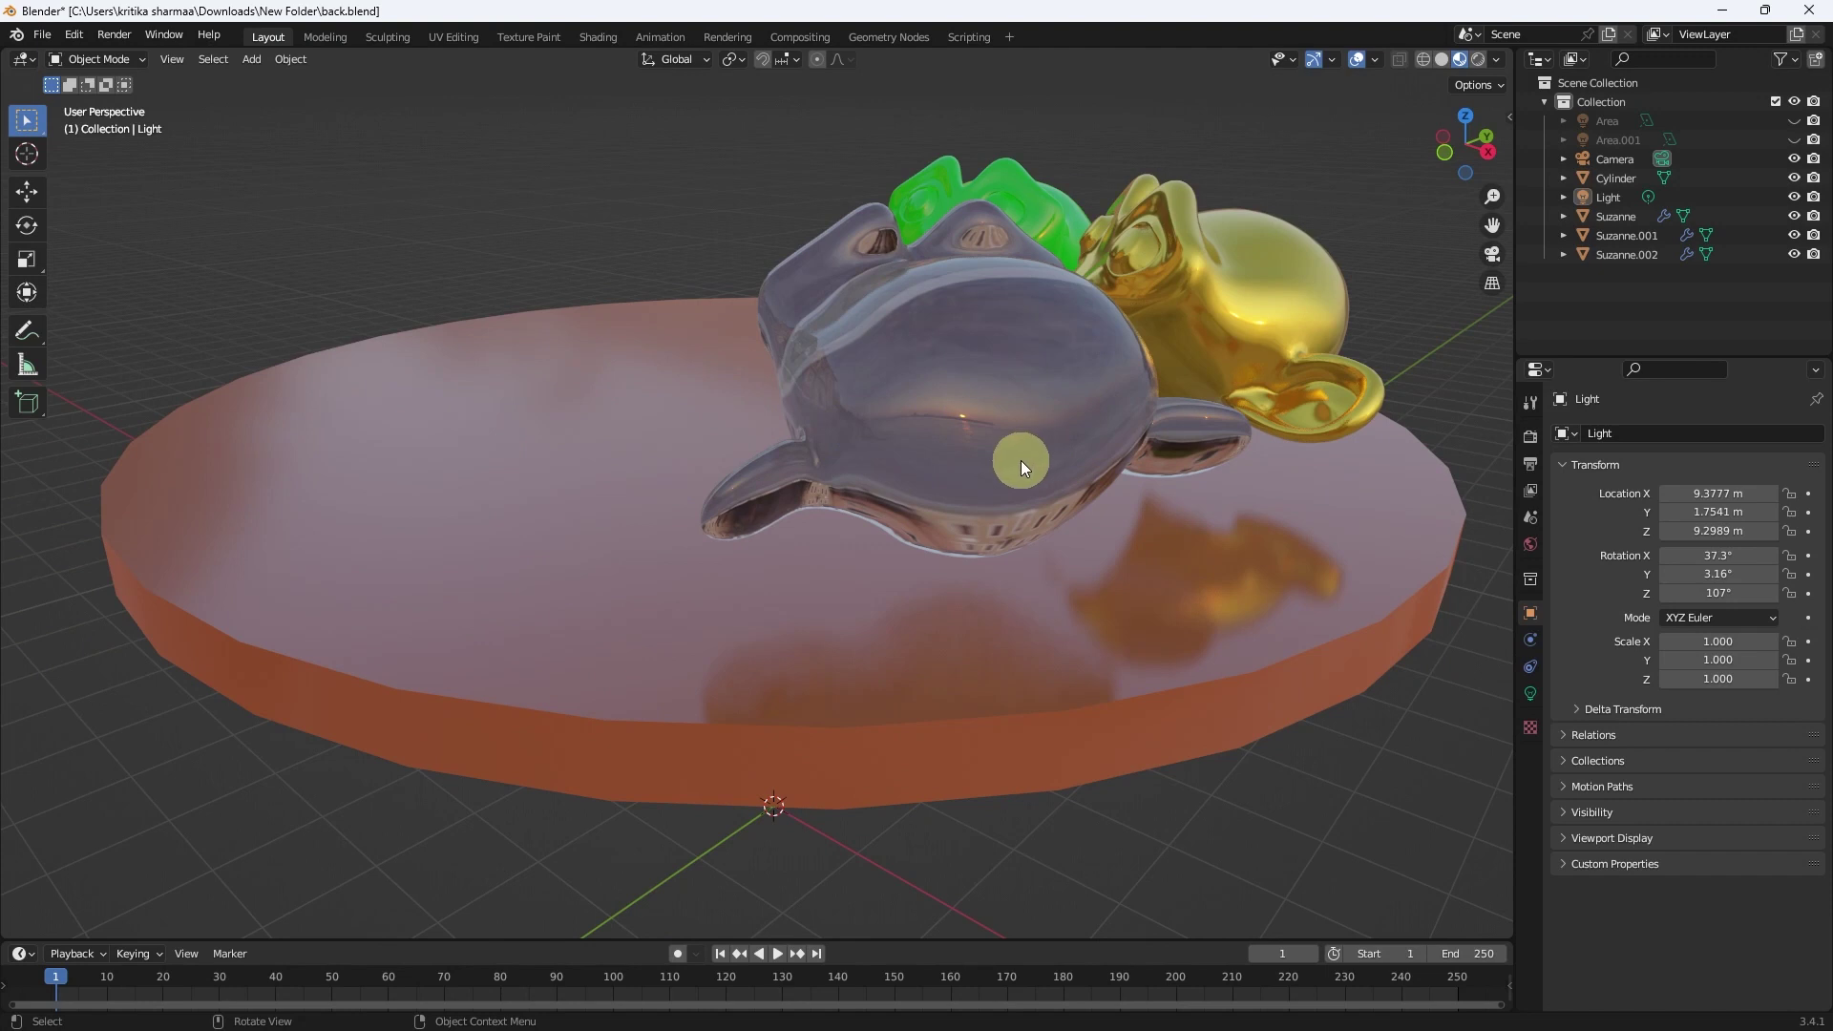
scroll(1018, 369, down, 2)
scroll(1082, 445, down, 2)
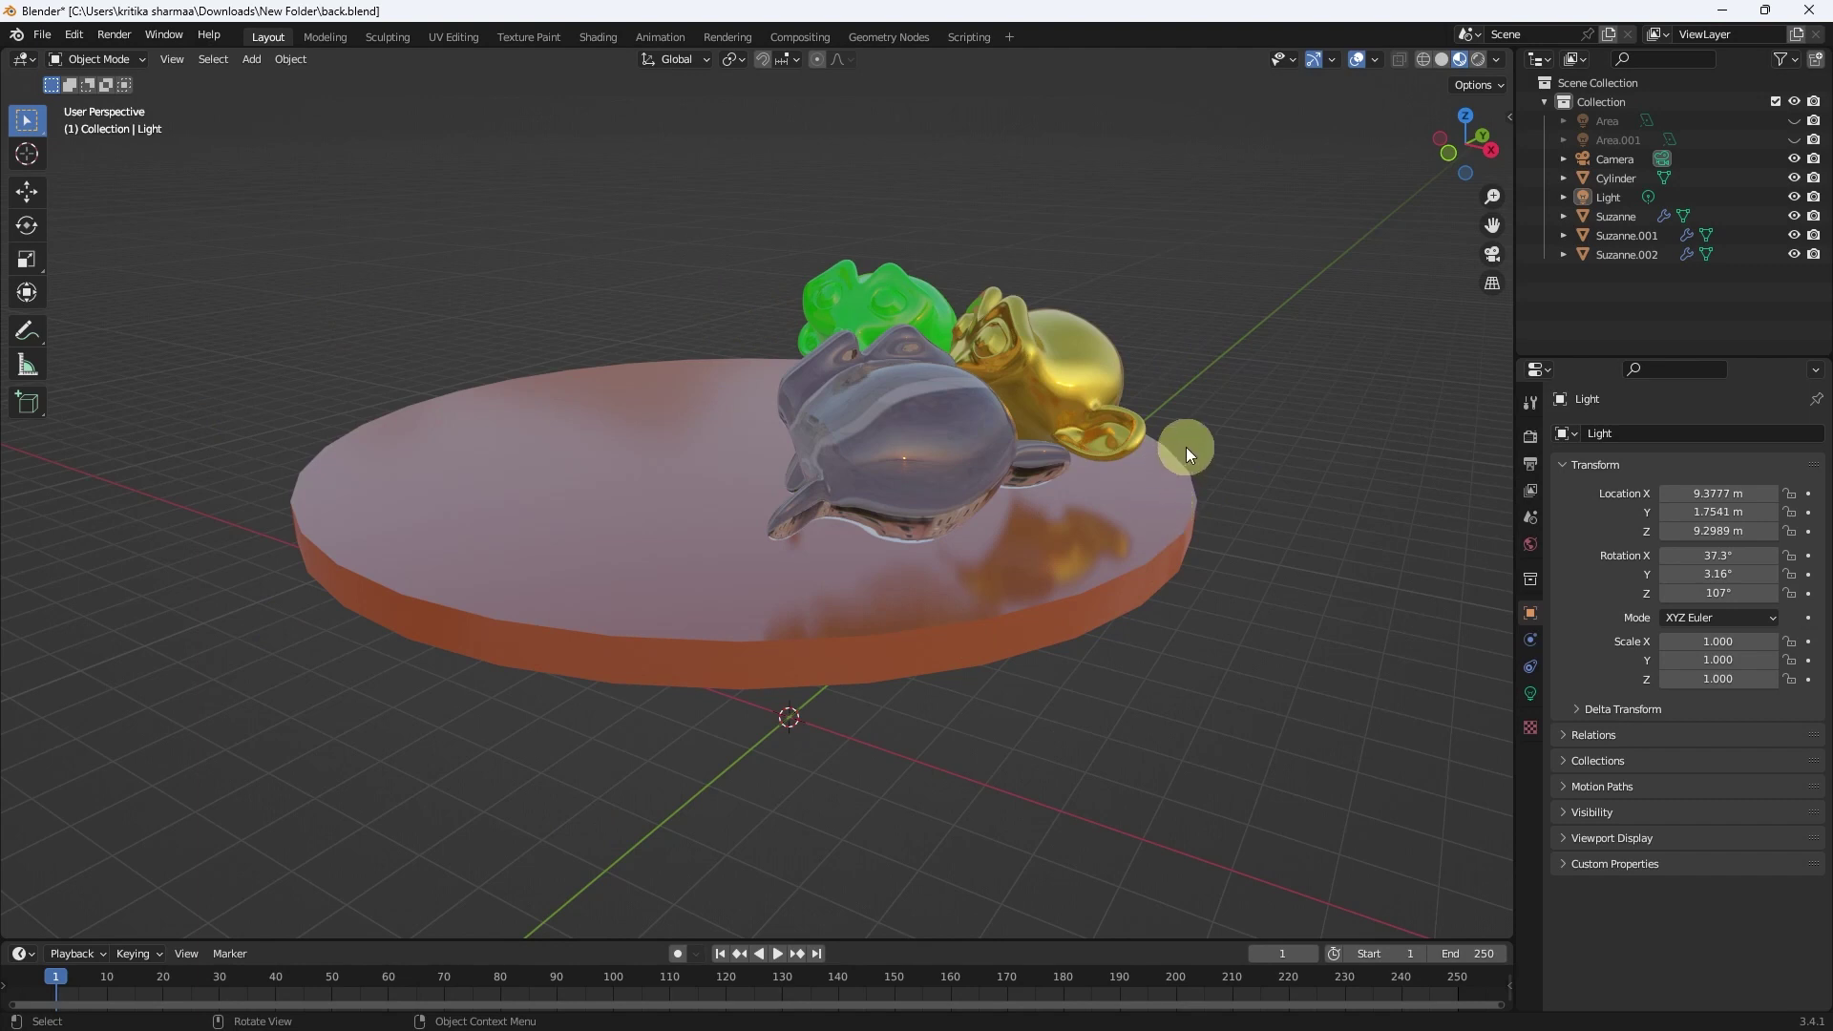
- Orbit down to eye level with the disc and reopen the HDRI settings (Strength 0.990, Opacity 0.000, Blur 0.35)
mouse_move(1161, 467)
middle_down()
mouse_move(918, 570)
mouse_move(1034, 572)
mouse_move(695, 600)
mouse_move(875, 517)
middle_up()
scroll(1027, 388, up, 4)
mouse_move(1027, 389)
middle_down()
mouse_move(1052, 456)
mouse_move(1089, 477)
mouse_move(1099, 411)
mouse_move(978, 408)
mouse_move(949, 459)
mouse_move(1105, 465)
middle_up()
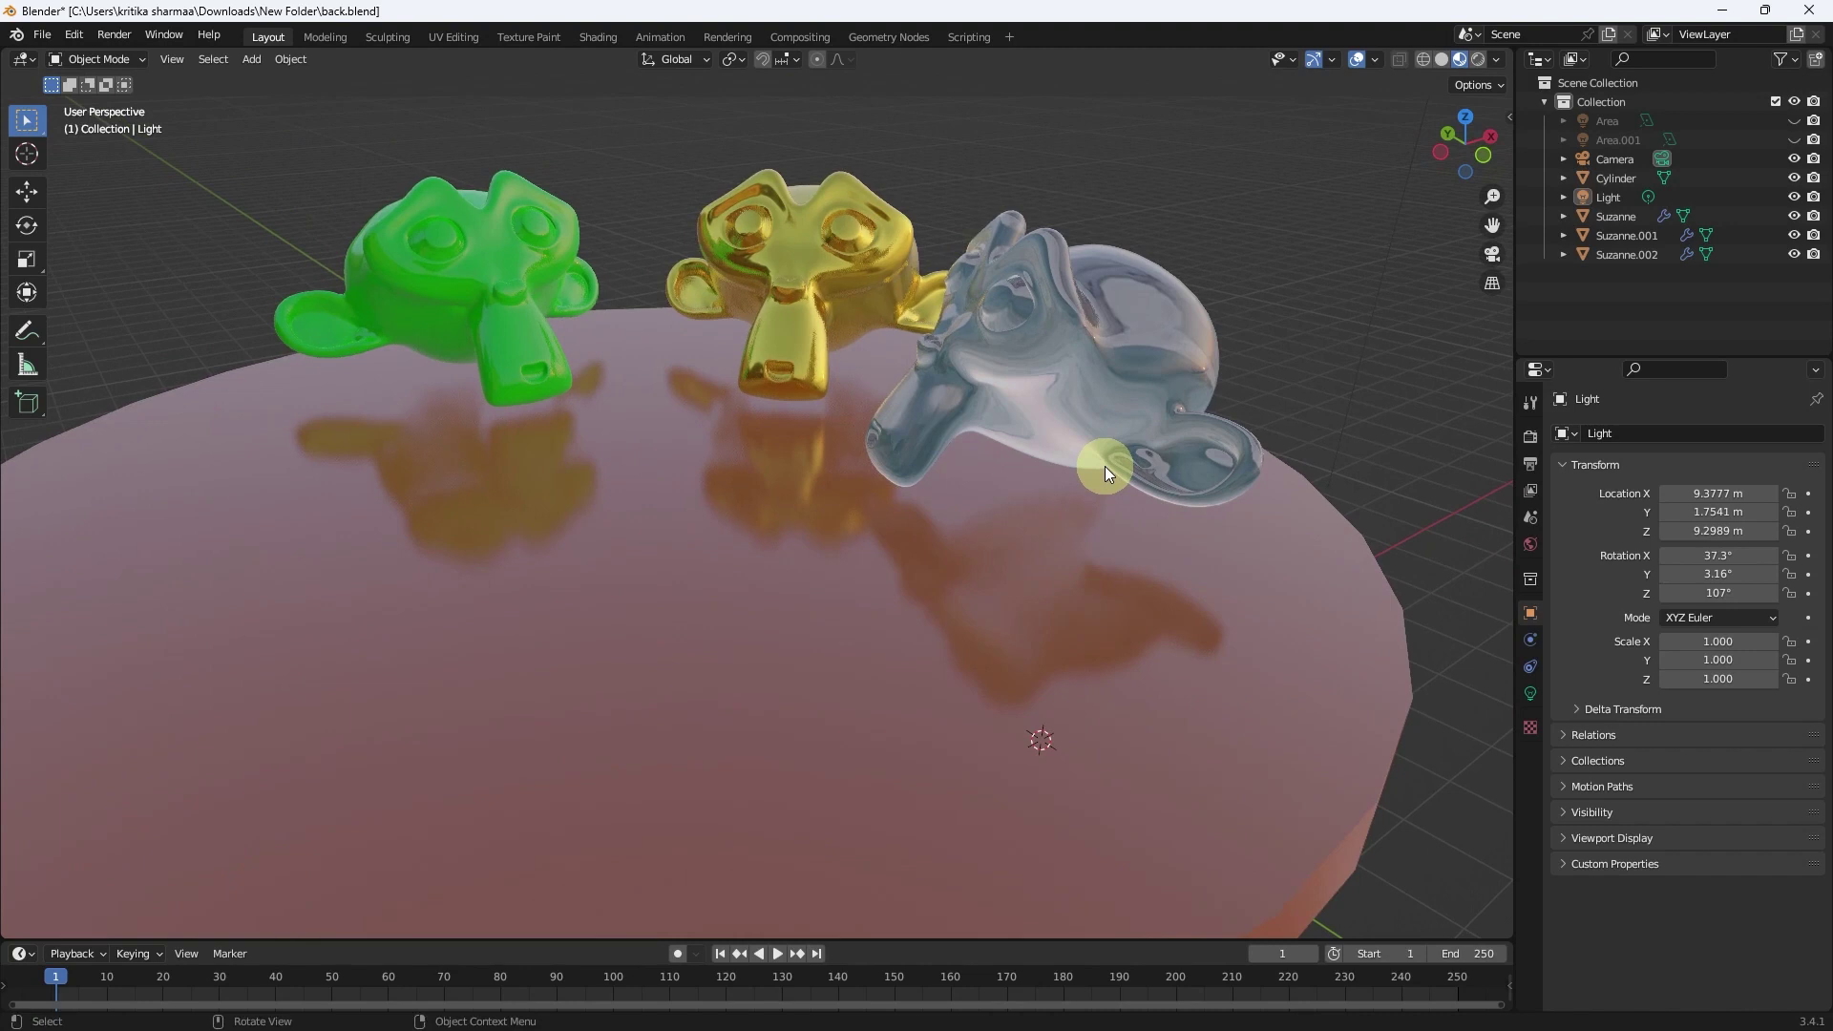
click(1493, 62)
scroll(993, 319, down, 3)
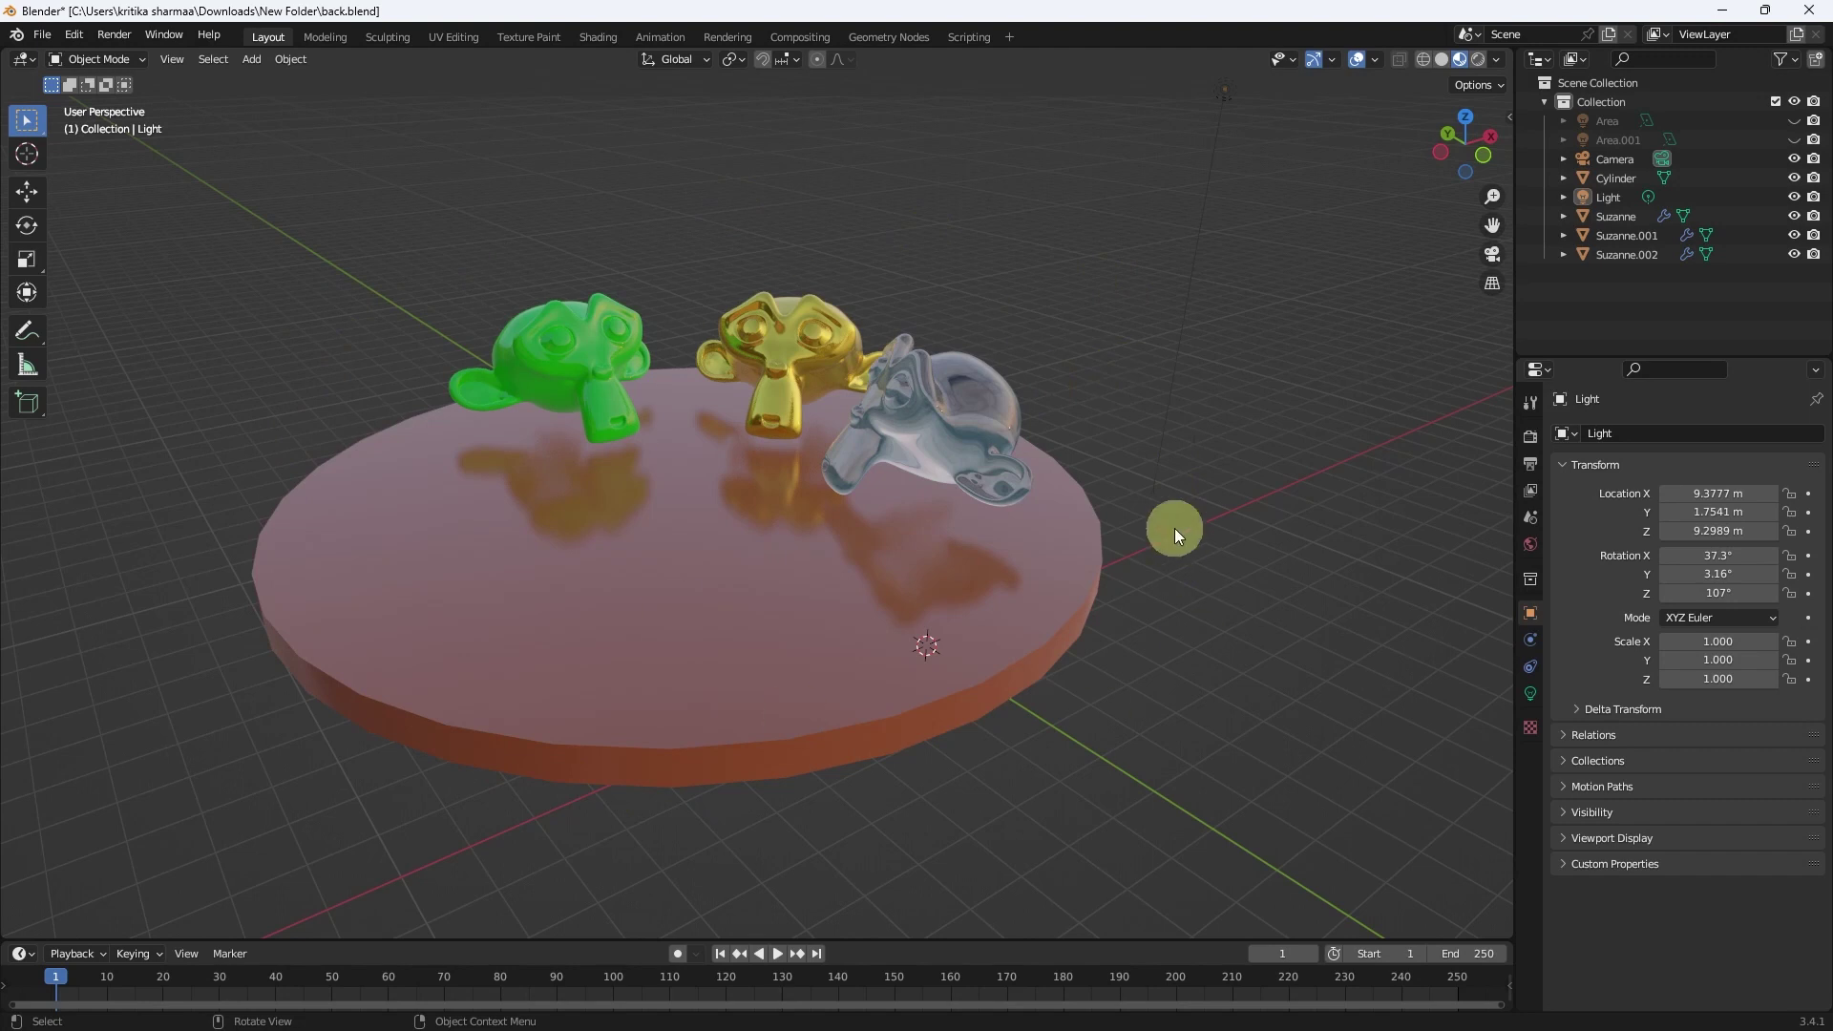
click(1500, 59)
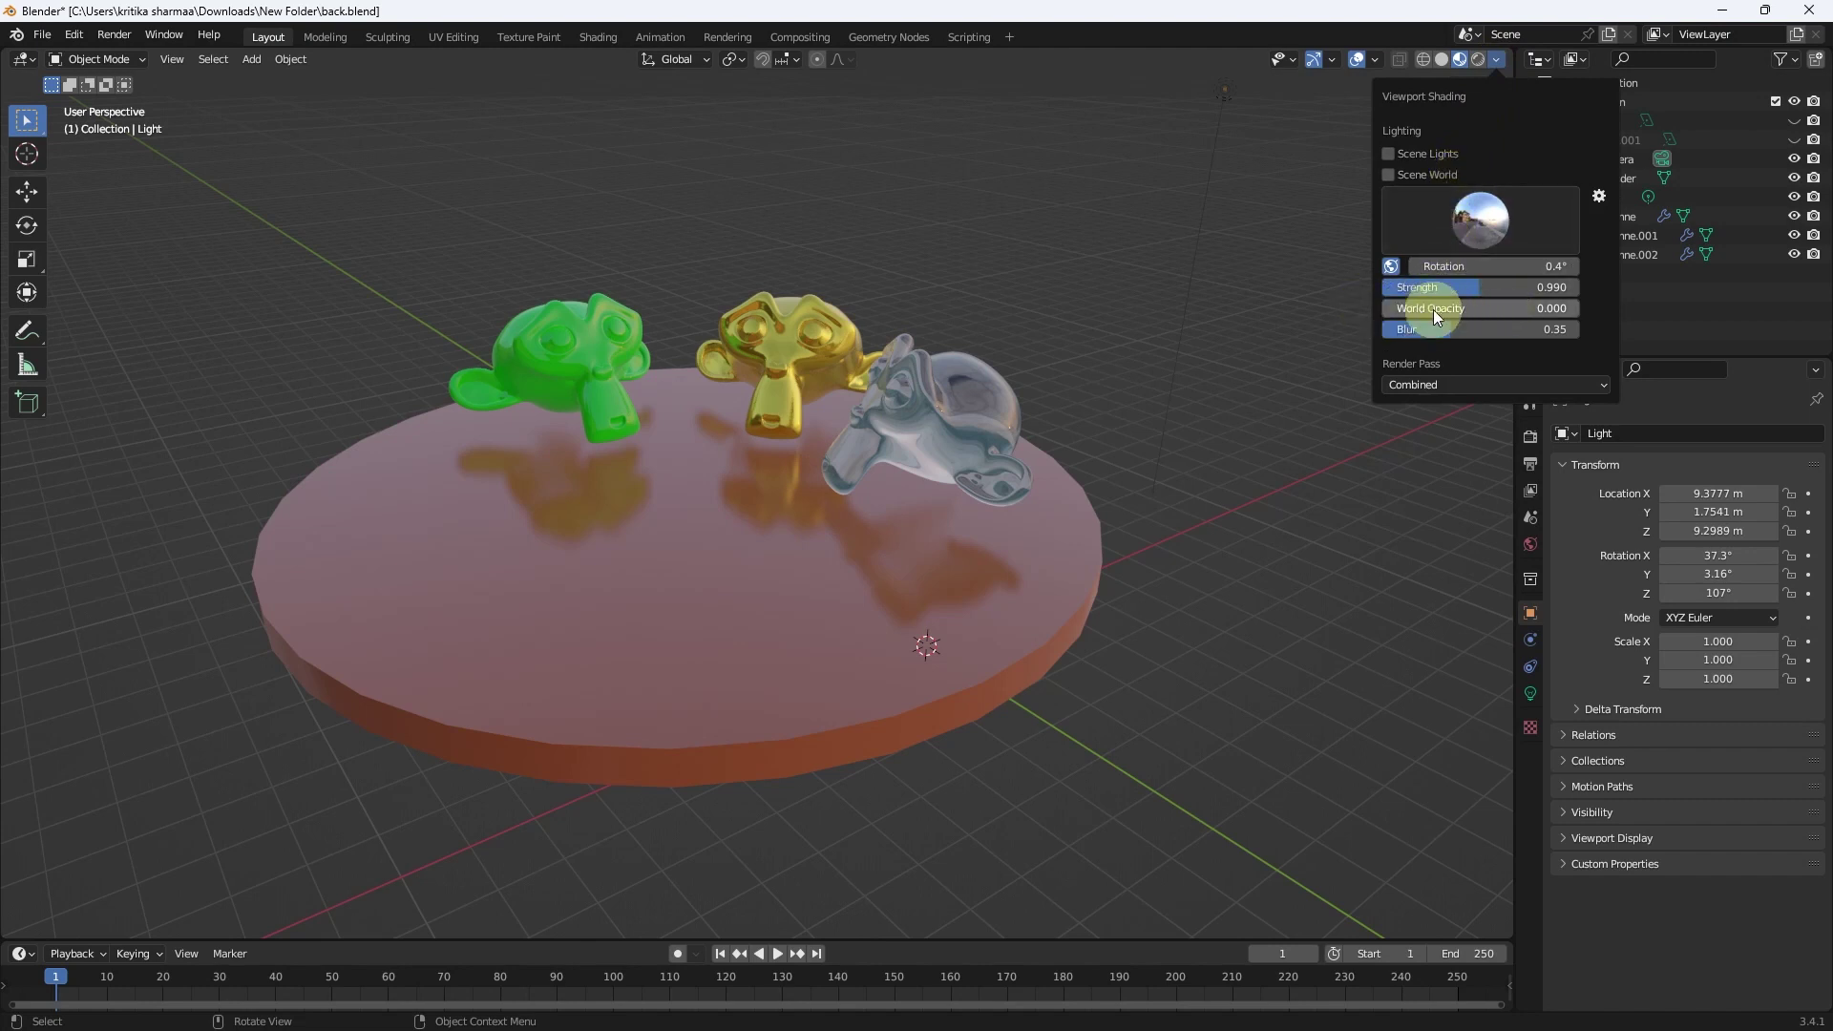
- Raise World Opacity to 1.000 and orbit low to reveal the city backdrop behind the monkeys
drag(1419, 310, 1534, 309)
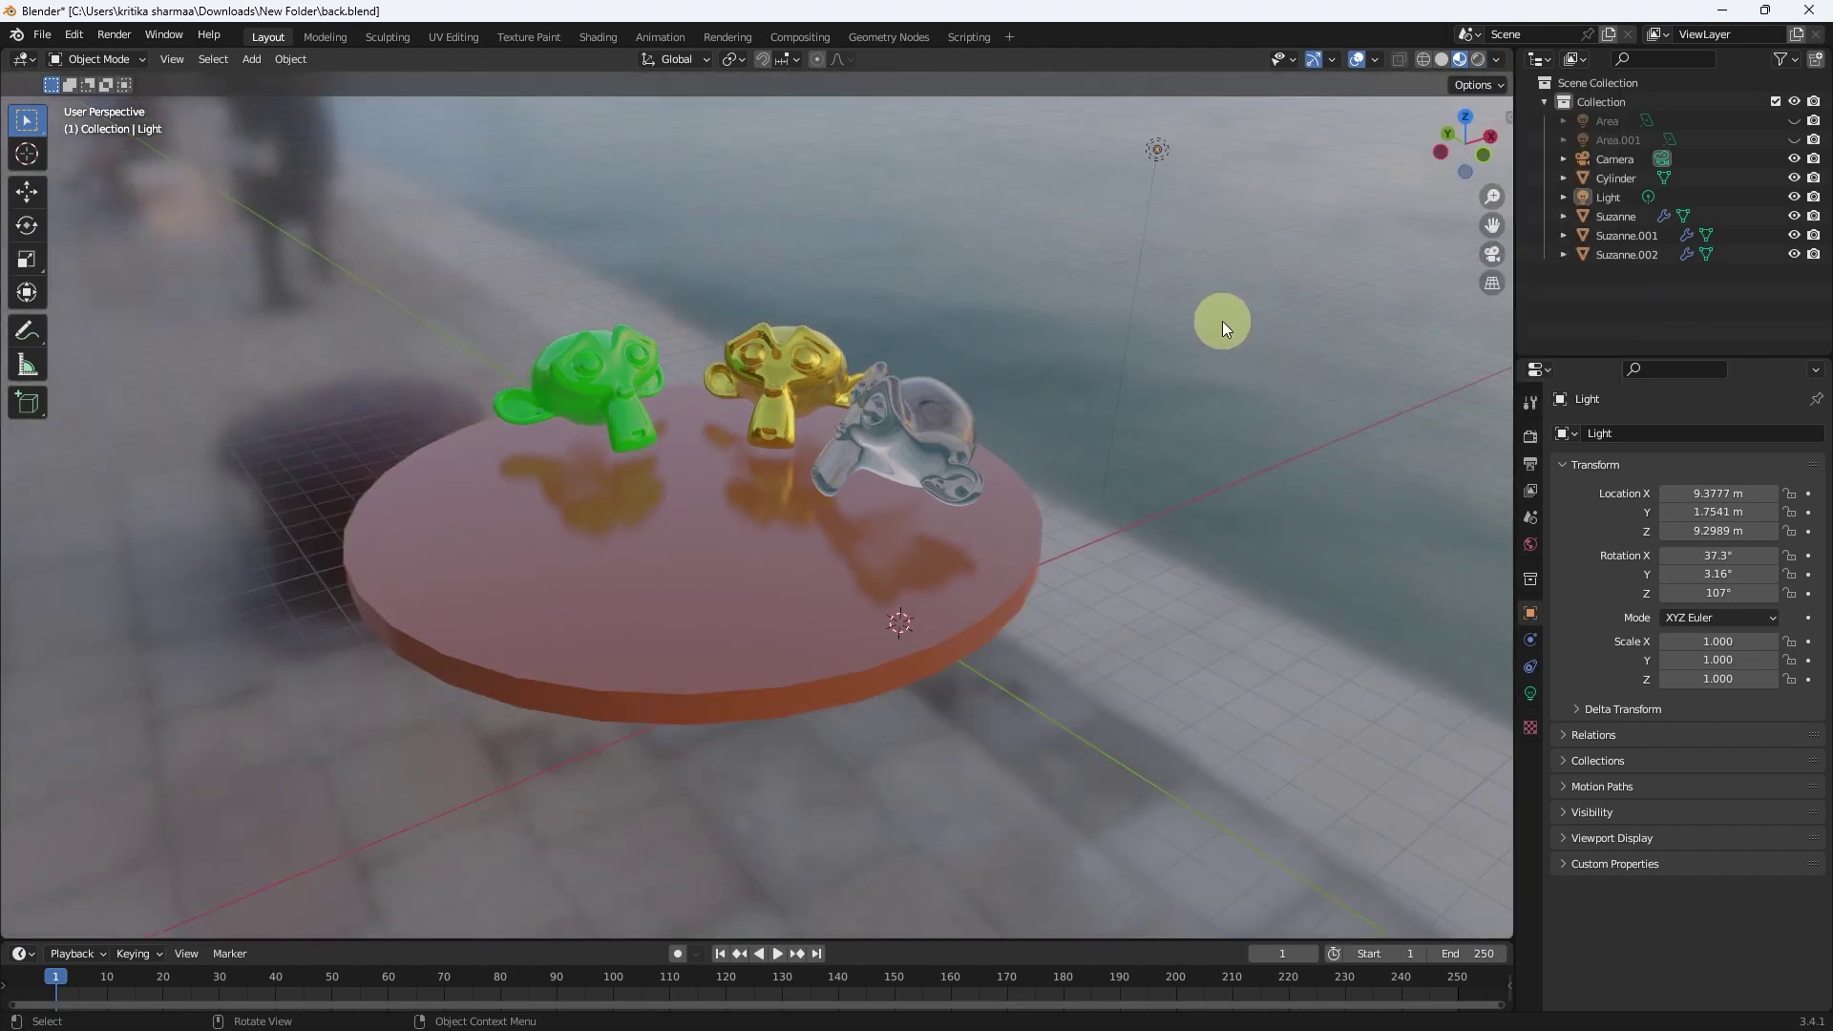
mouse_move(1199, 336)
middle_down()
mouse_move(1199, 306)
mouse_move(1021, 287)
middle_up()
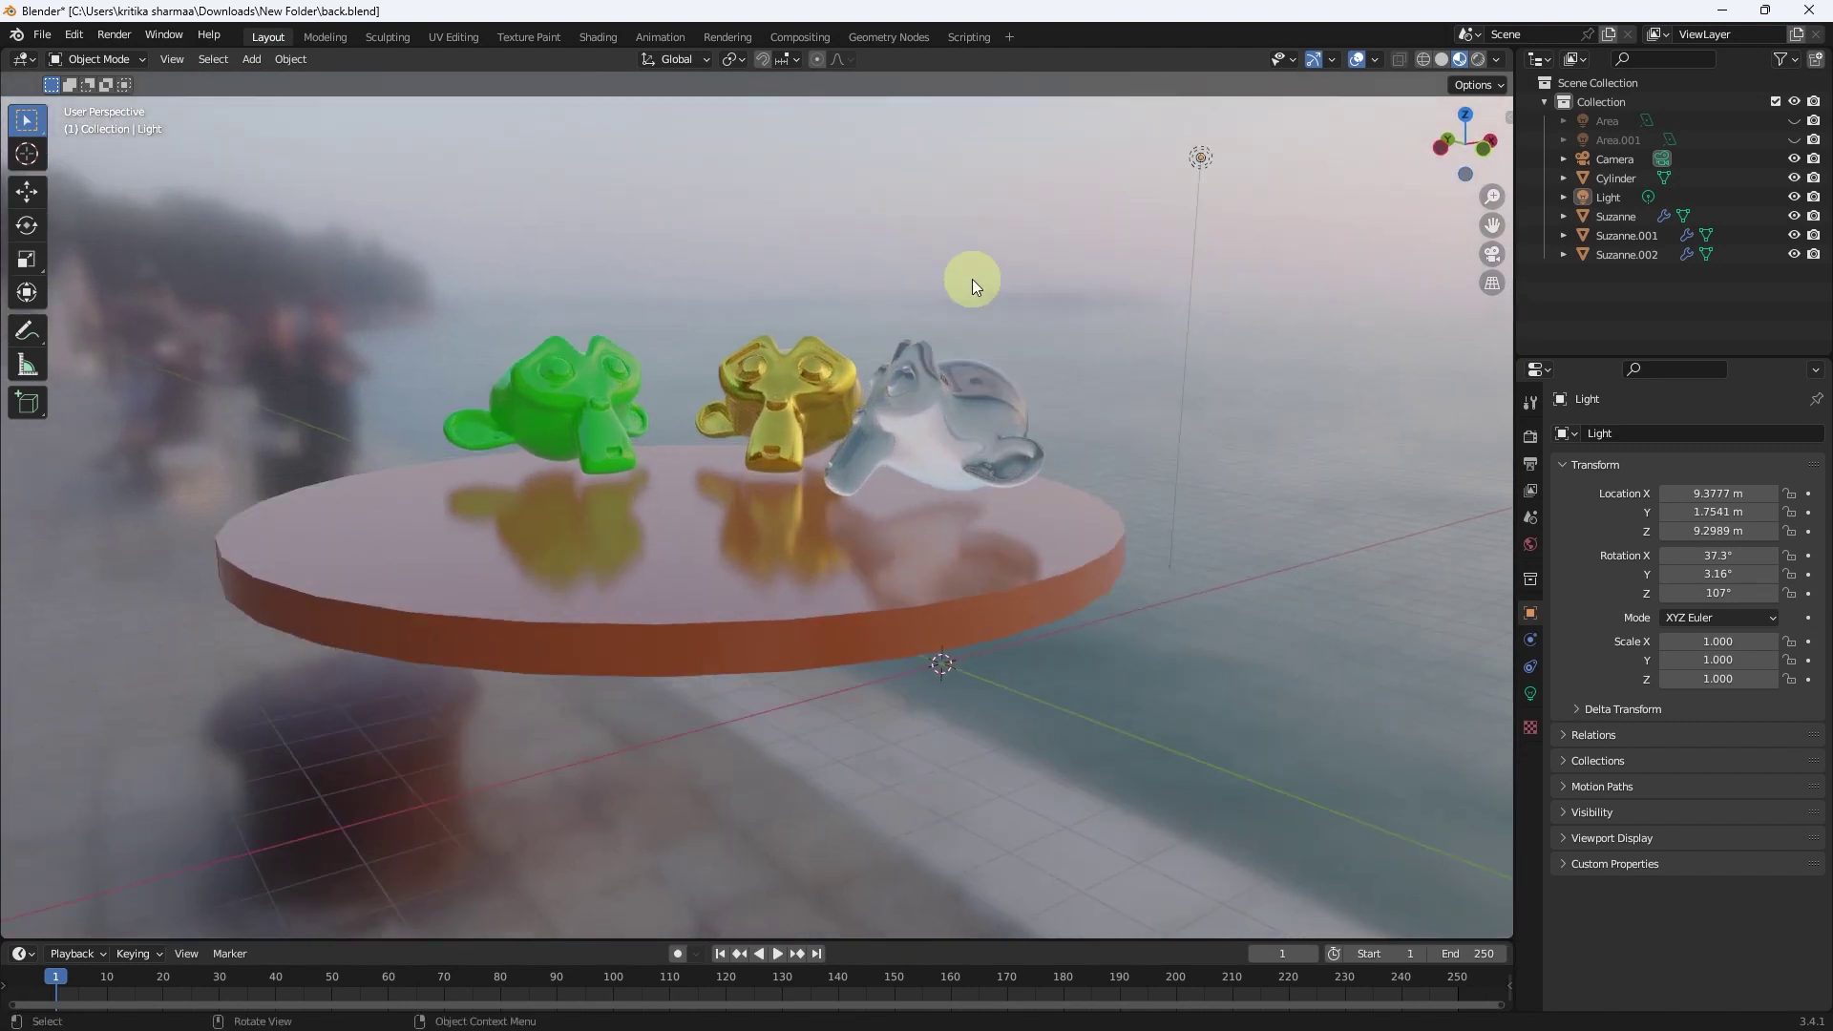
mouse_move(1070, 365)
middle_down()
mouse_move(694, 373)
mouse_move(671, 248)
middle_up()
mouse_move(735, 307)
middle_down()
mouse_move(817, 340)
mouse_move(901, 339)
mouse_move(974, 311)
mouse_move(833, 322)
middle_up()
mouse_move(620, 351)
middle_down()
mouse_move(676, 356)
mouse_move(603, 350)
mouse_move(682, 394)
mouse_move(955, 411)
mouse_move(429, 409)
mouse_move(957, 420)
mouse_move(460, 387)
mouse_move(1474, 396)
mouse_move(329, 398)
mouse_move(705, 448)
mouse_move(792, 533)
mouse_move(689, 499)
mouse_move(862, 334)
middle_up()
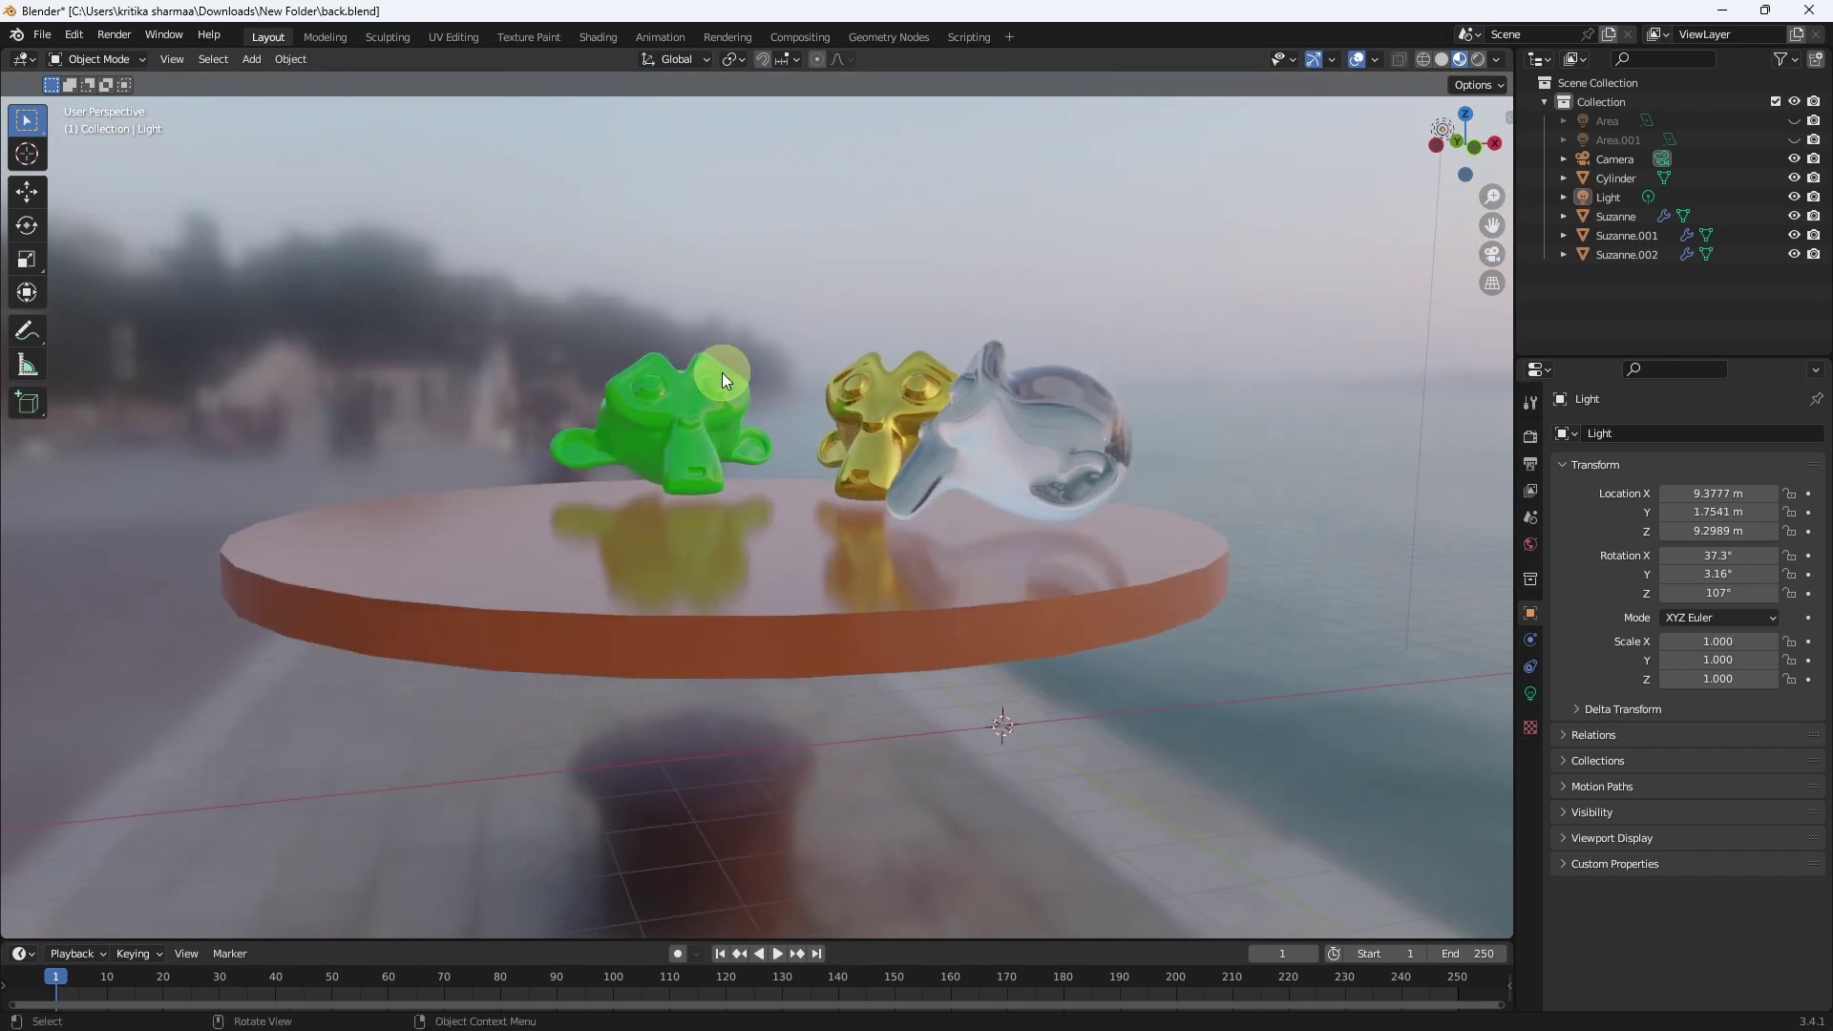
mouse_move(694, 567)
middle_down()
mouse_move(734, 594)
mouse_move(1048, 511)
middle_up()
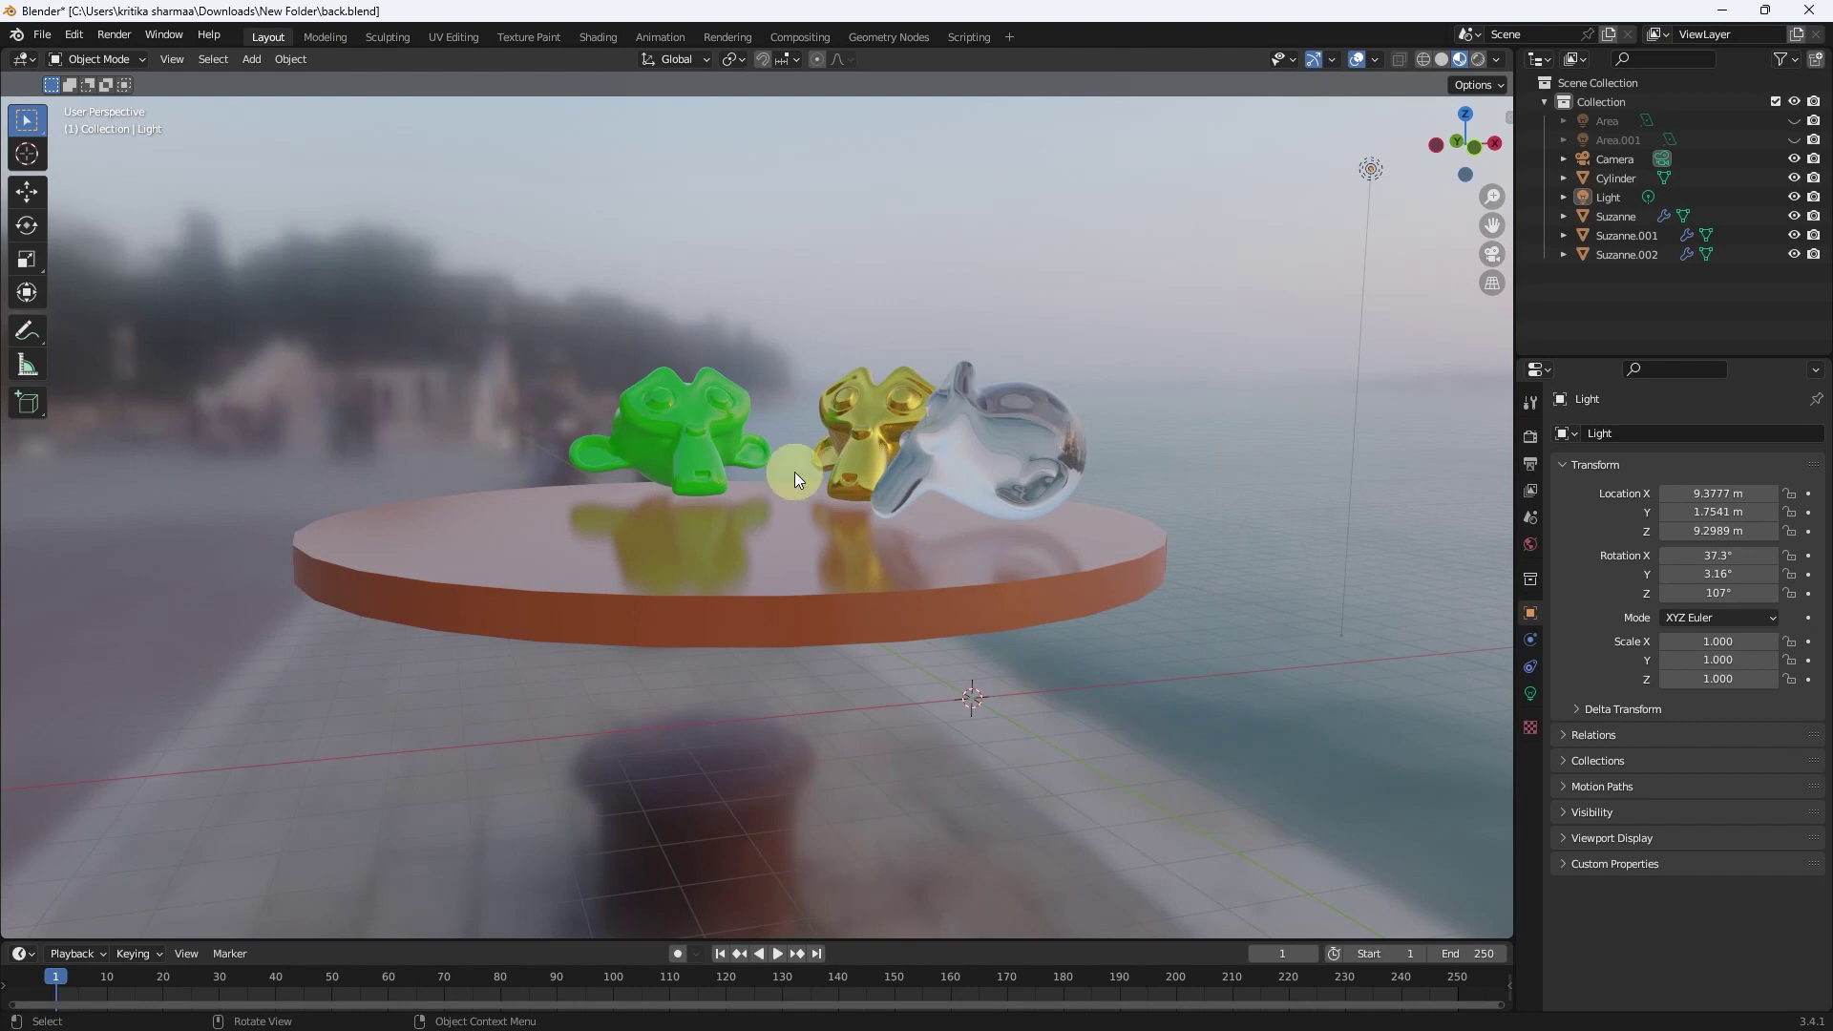
mouse_move(426, 422)
middle_down()
mouse_move(784, 430)
mouse_move(248, 468)
mouse_move(350, 413)
mouse_move(564, 411)
mouse_move(626, 422)
mouse_move(471, 432)
mouse_move(692, 450)
middle_up()
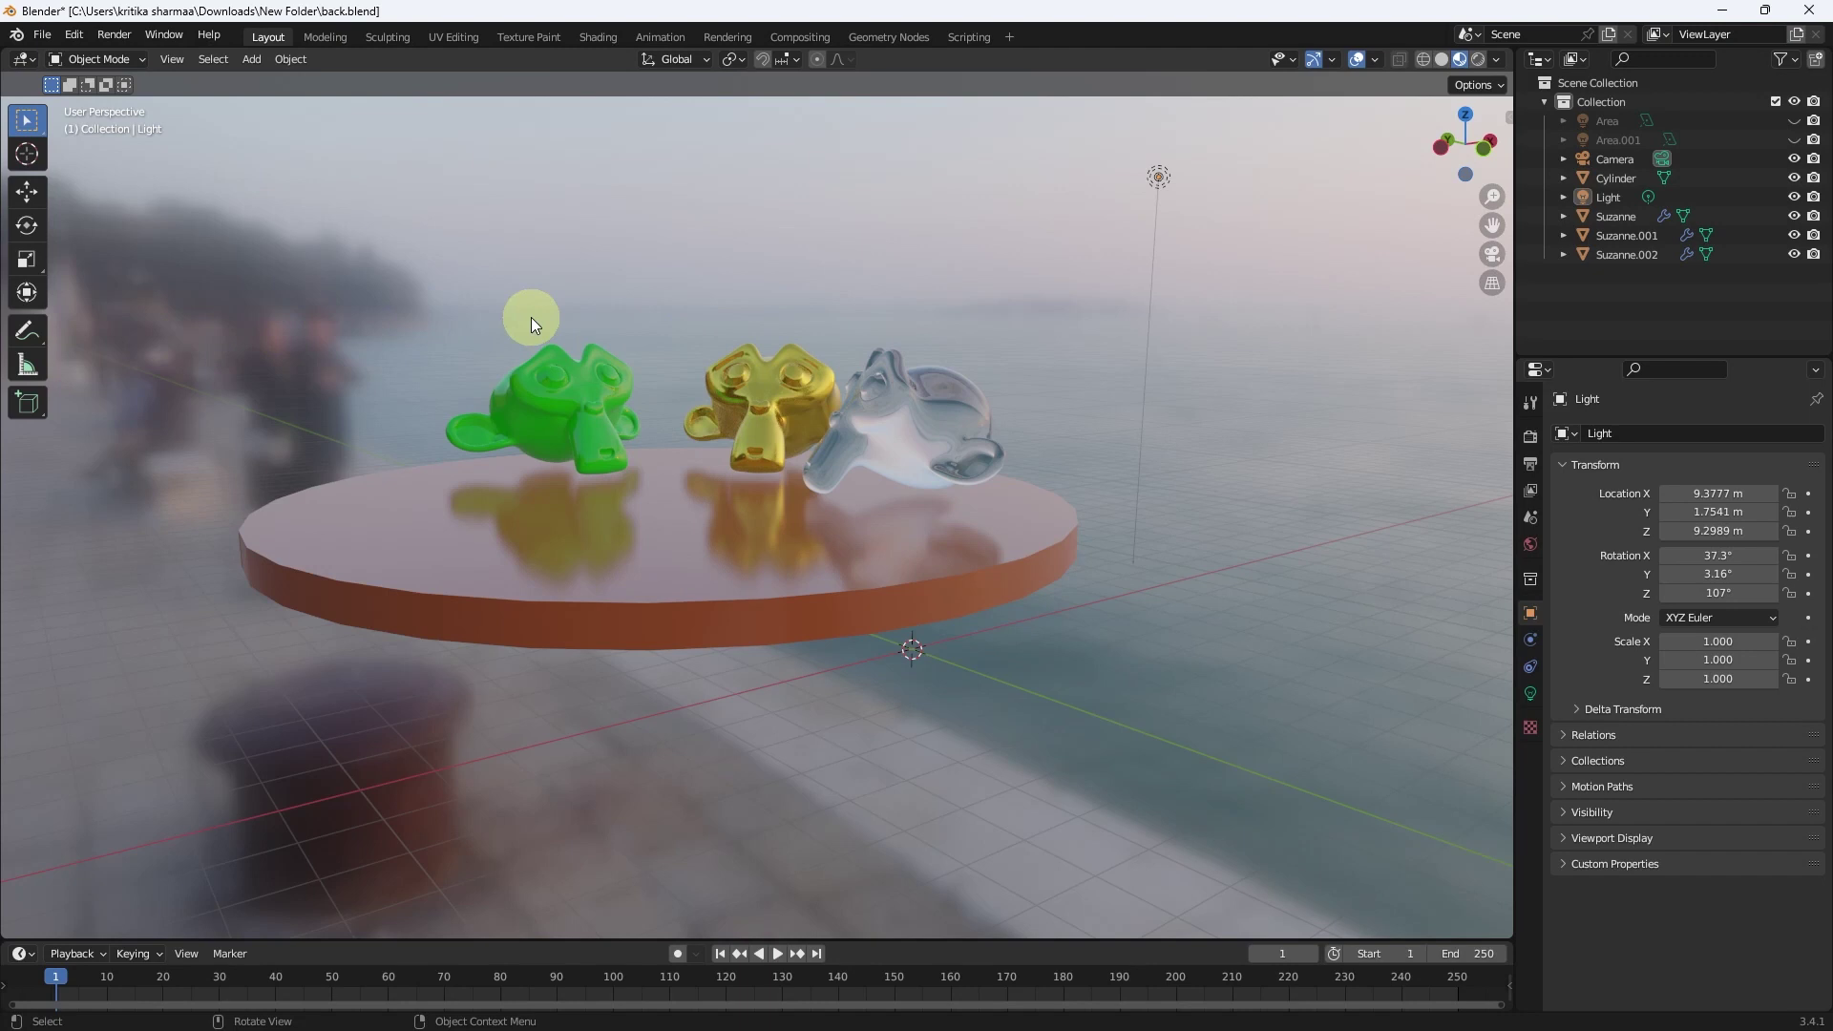
middle_drag(917, 460, 961, 400)
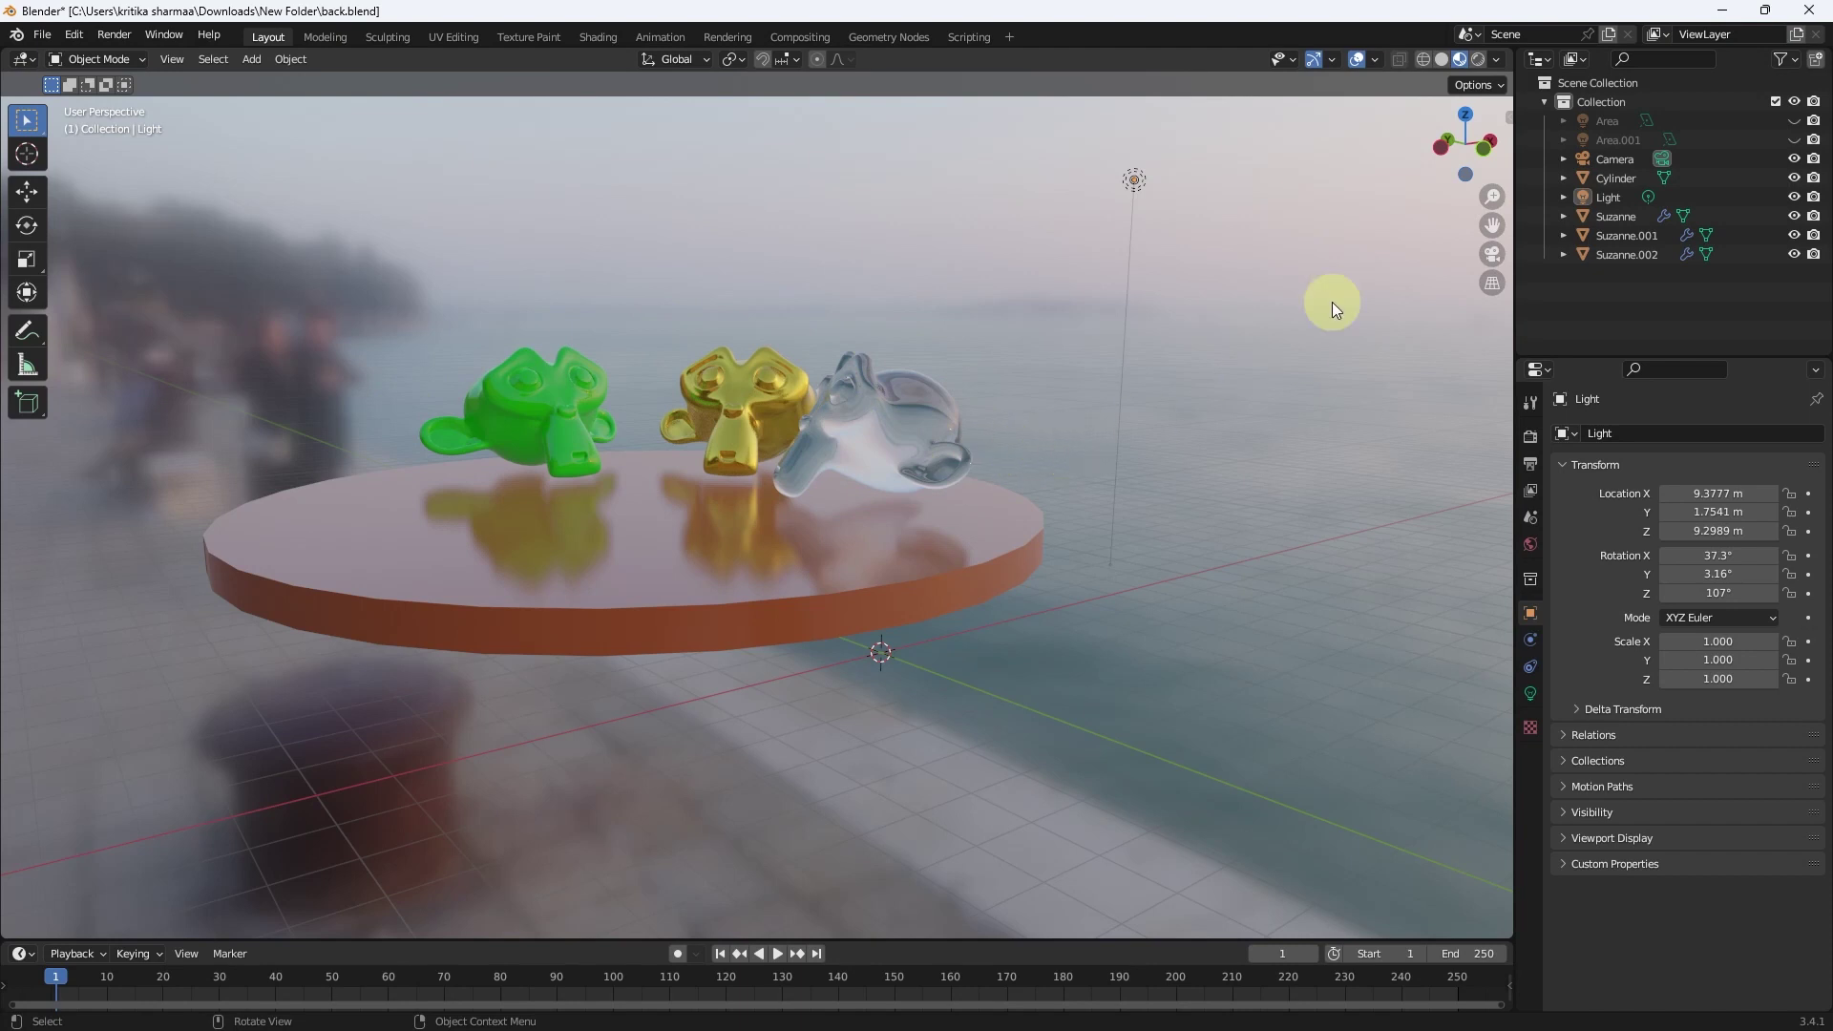
- Rotate the street HDRI backdrop to about 59.9°
click(1496, 59)
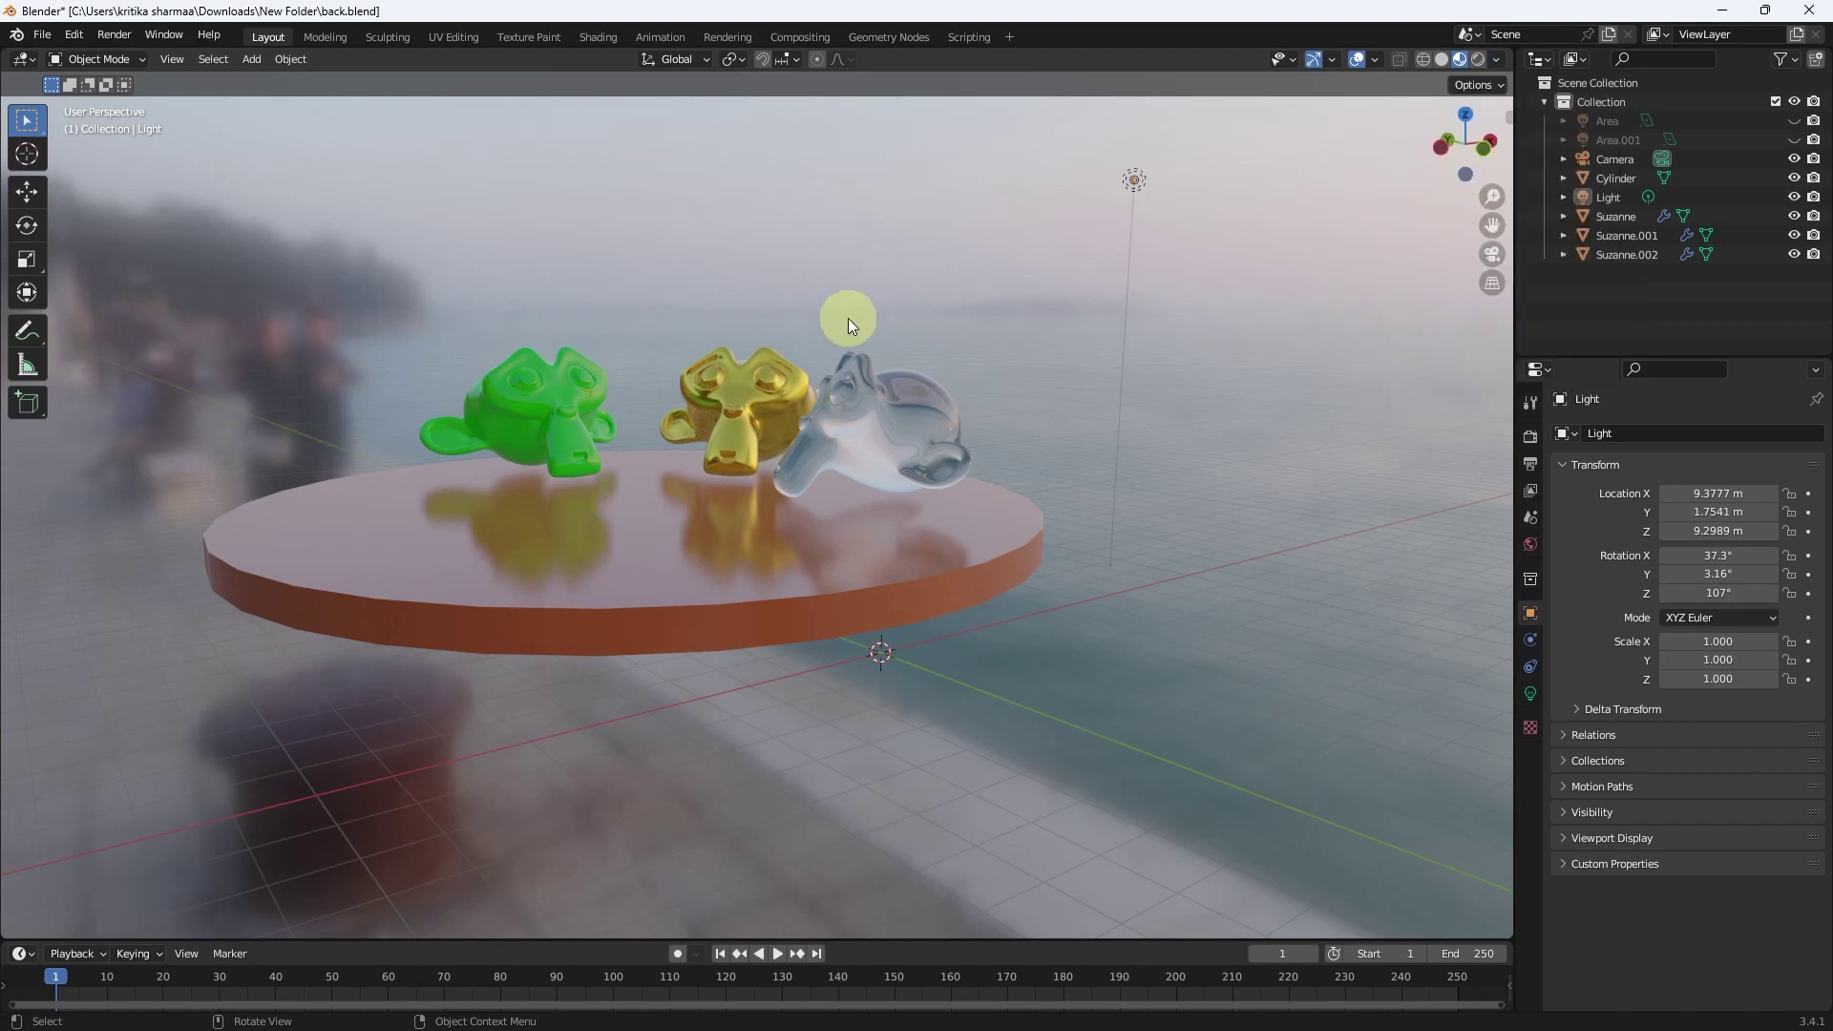
click(1495, 60)
mouse_move(1447, 268)
mouse_down()
mouse_move(1812, 254)
mouse_move(24, 259)
mouse_up()
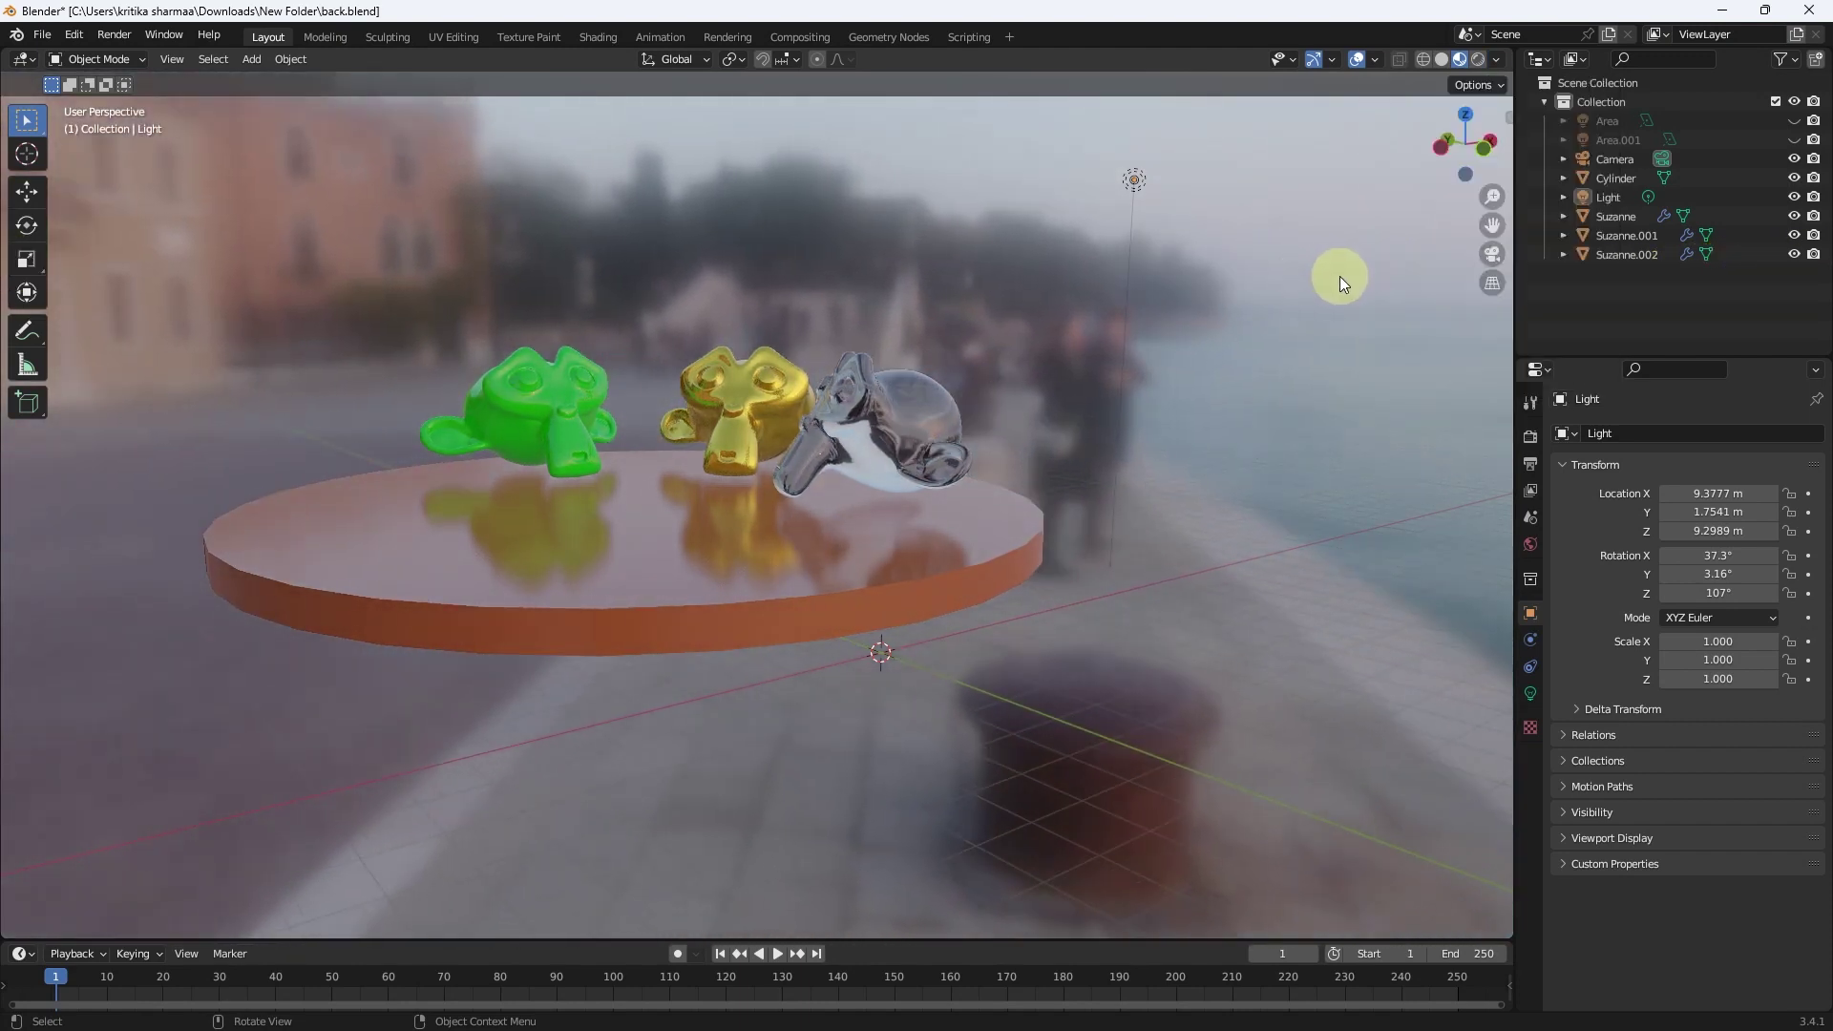
click(1500, 60)
drag(1432, 267, 1672, 280)
mouse_move(1576, 284)
mouse_down()
mouse_move(1457, 278)
mouse_move(1601, 280)
mouse_up()
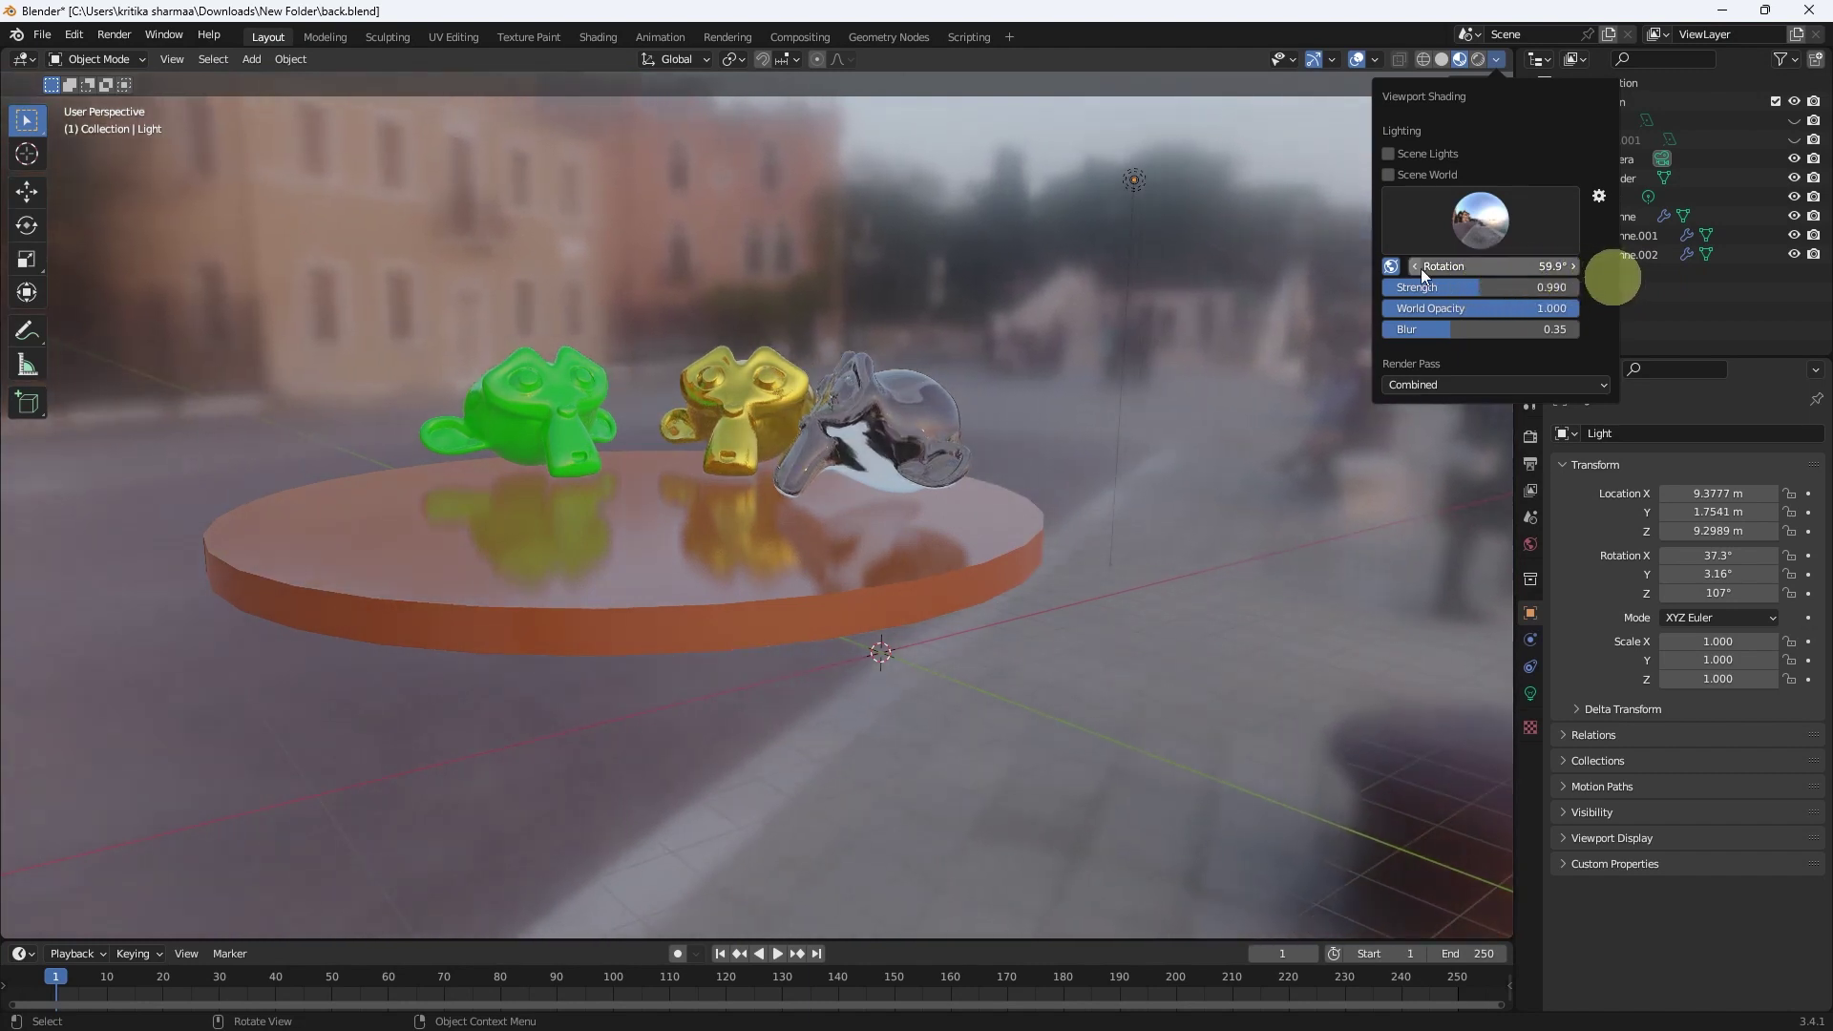
mouse_move(946, 402)
middle_down()
mouse_move(867, 394)
mouse_move(856, 365)
mouse_move(865, 348)
mouse_move(924, 384)
mouse_move(932, 434)
mouse_move(902, 401)
mouse_move(926, 387)
middle_up()
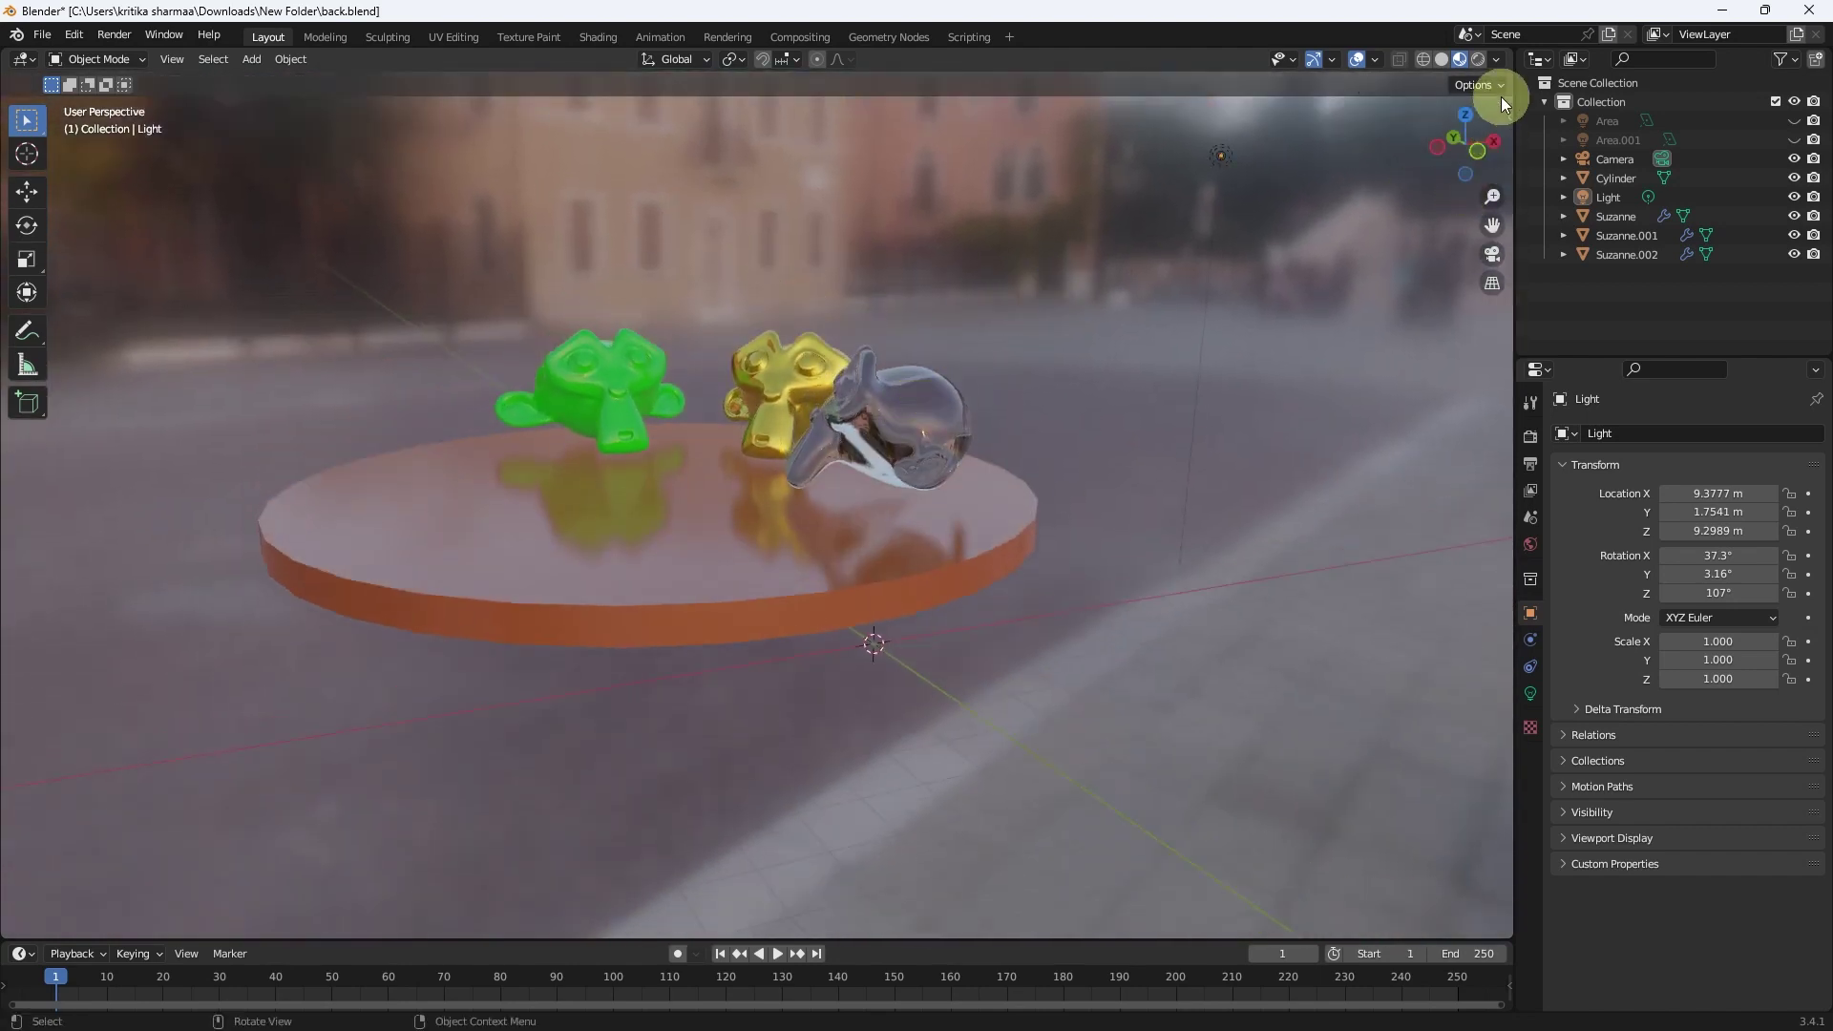
click(1496, 60)
- Switch the backdrop to the forest.exr HDRI and orbit to a low side angle
click(1471, 215)
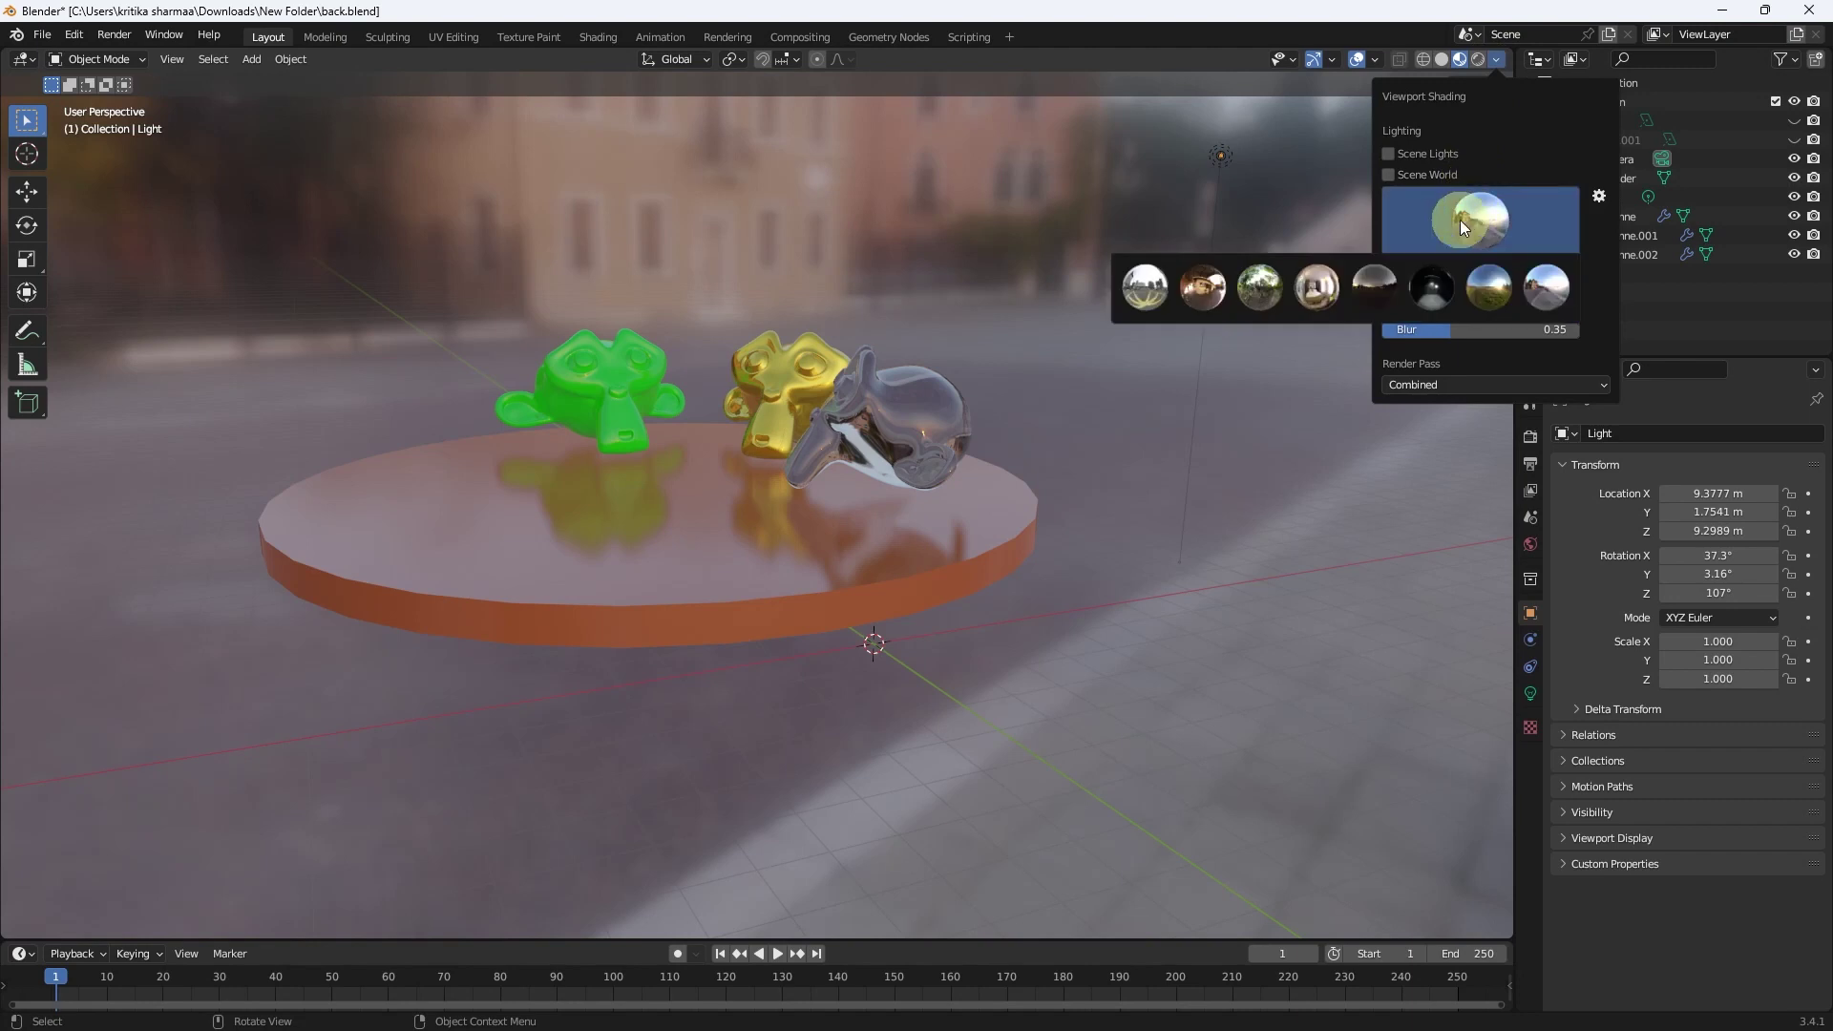
click(1263, 284)
mouse_move(864, 360)
middle_down()
mouse_move(833, 362)
mouse_move(823, 322)
mouse_move(562, 310)
mouse_move(504, 331)
mouse_move(546, 351)
mouse_move(1221, 347)
mouse_move(914, 367)
mouse_move(805, 451)
mouse_move(1081, 465)
mouse_move(839, 494)
mouse_move(1037, 511)
mouse_move(878, 450)
middle_up()
scroll(866, 446, up, 1)
scroll(702, 463, up, 3)
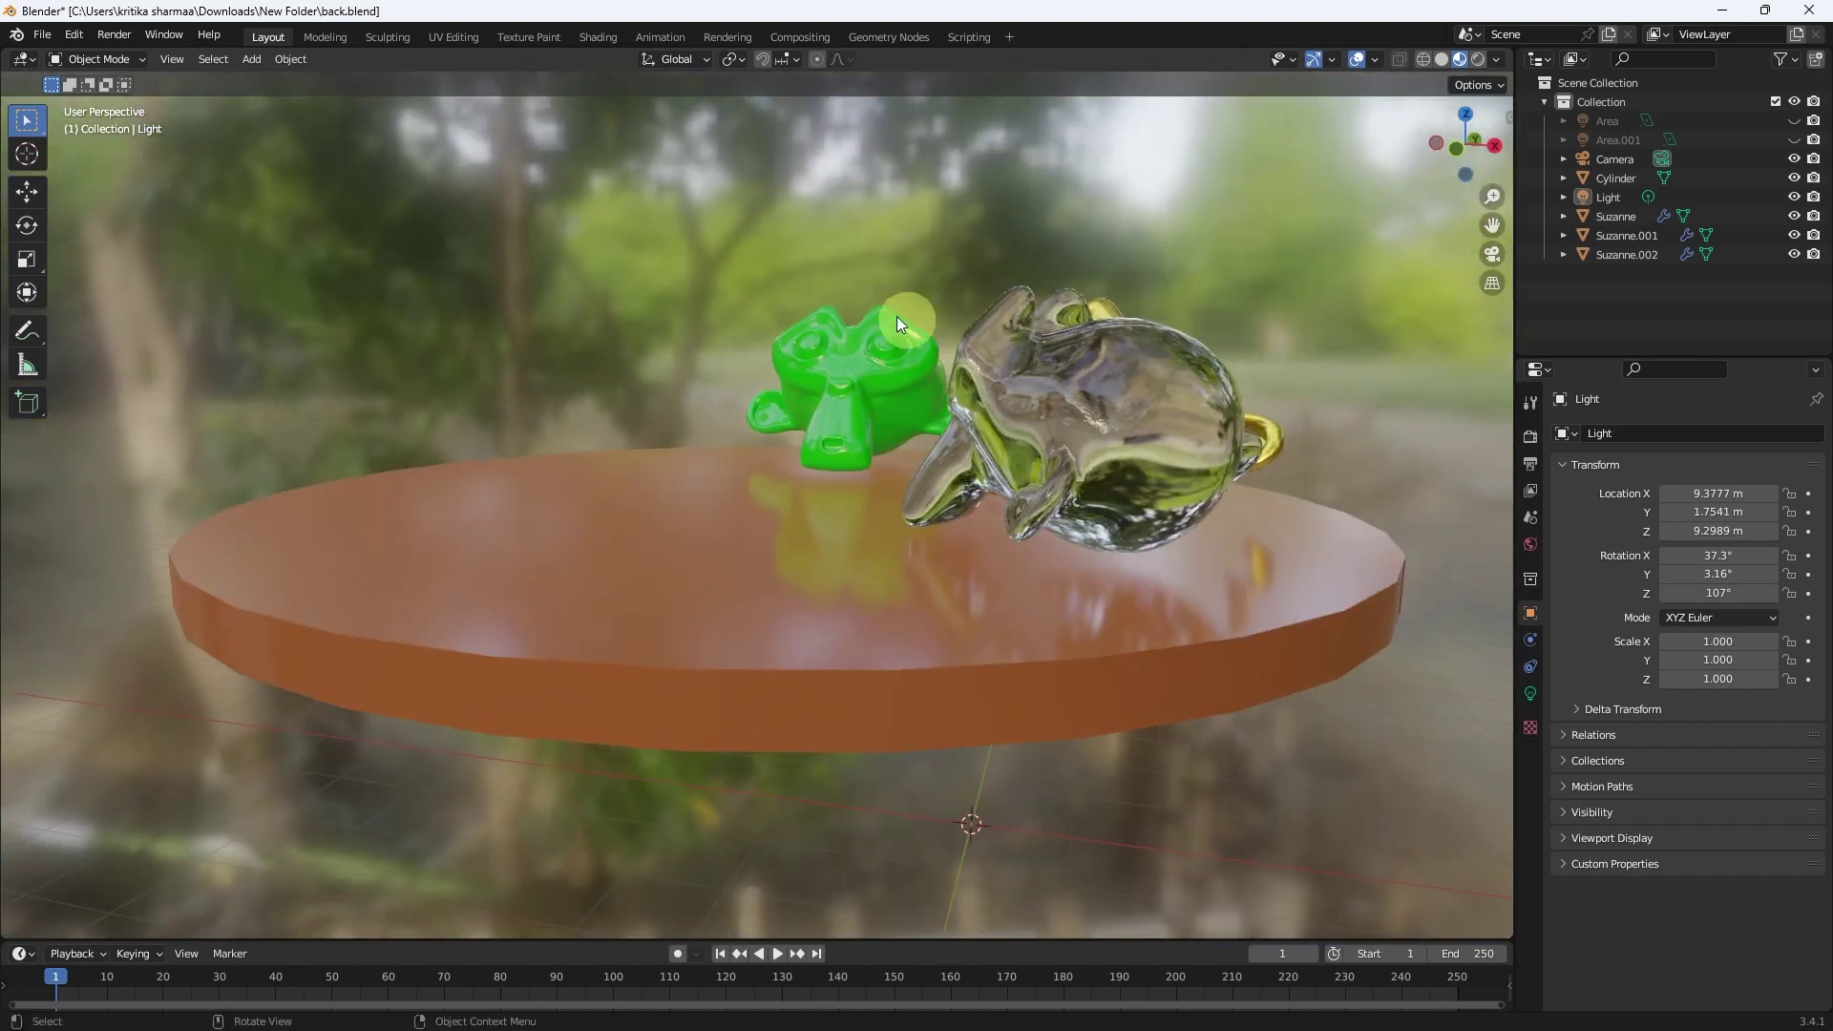
mouse_move(1121, 442)
middle_down()
mouse_move(1109, 406)
mouse_move(1057, 394)
mouse_move(1062, 375)
mouse_move(1192, 431)
mouse_move(1126, 431)
mouse_move(1176, 435)
mouse_move(1139, 454)
mouse_move(1227, 464)
middle_up()
scroll(1228, 464, down, 2)
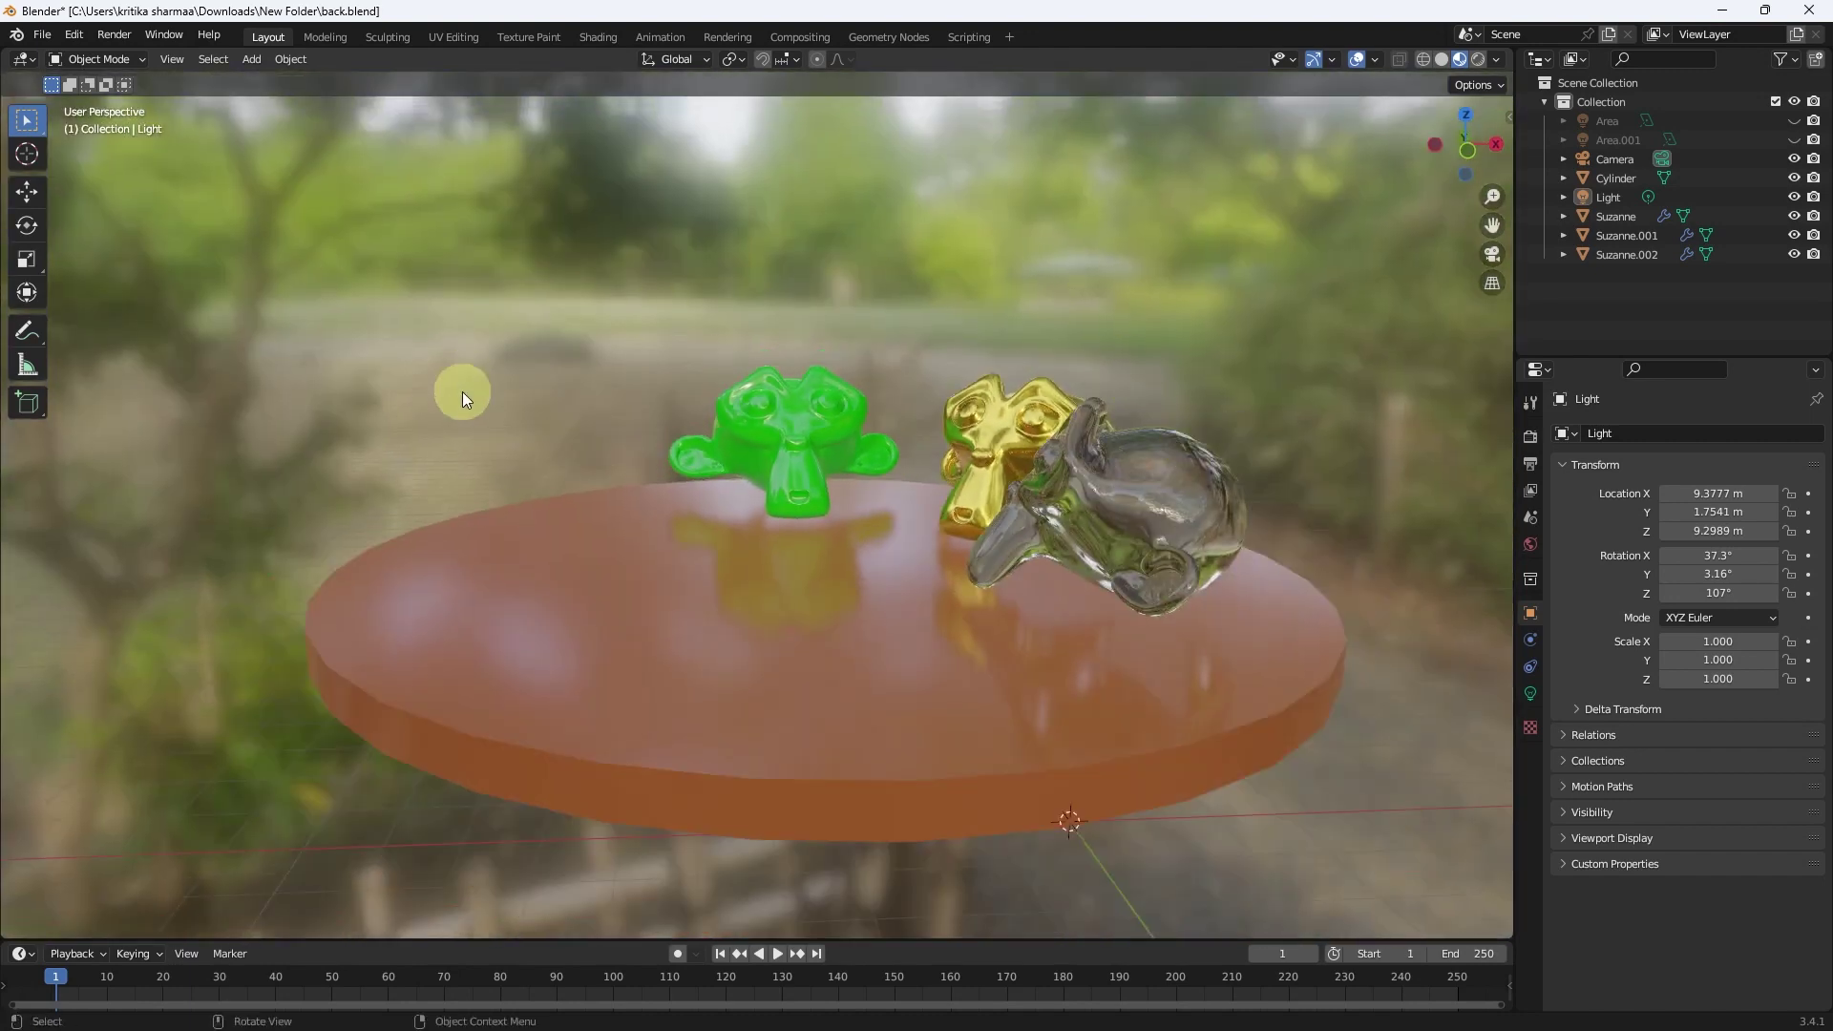
- Rotate the forest HDRI to -61.9° and raise its Strength to about 1.038
click(1498, 59)
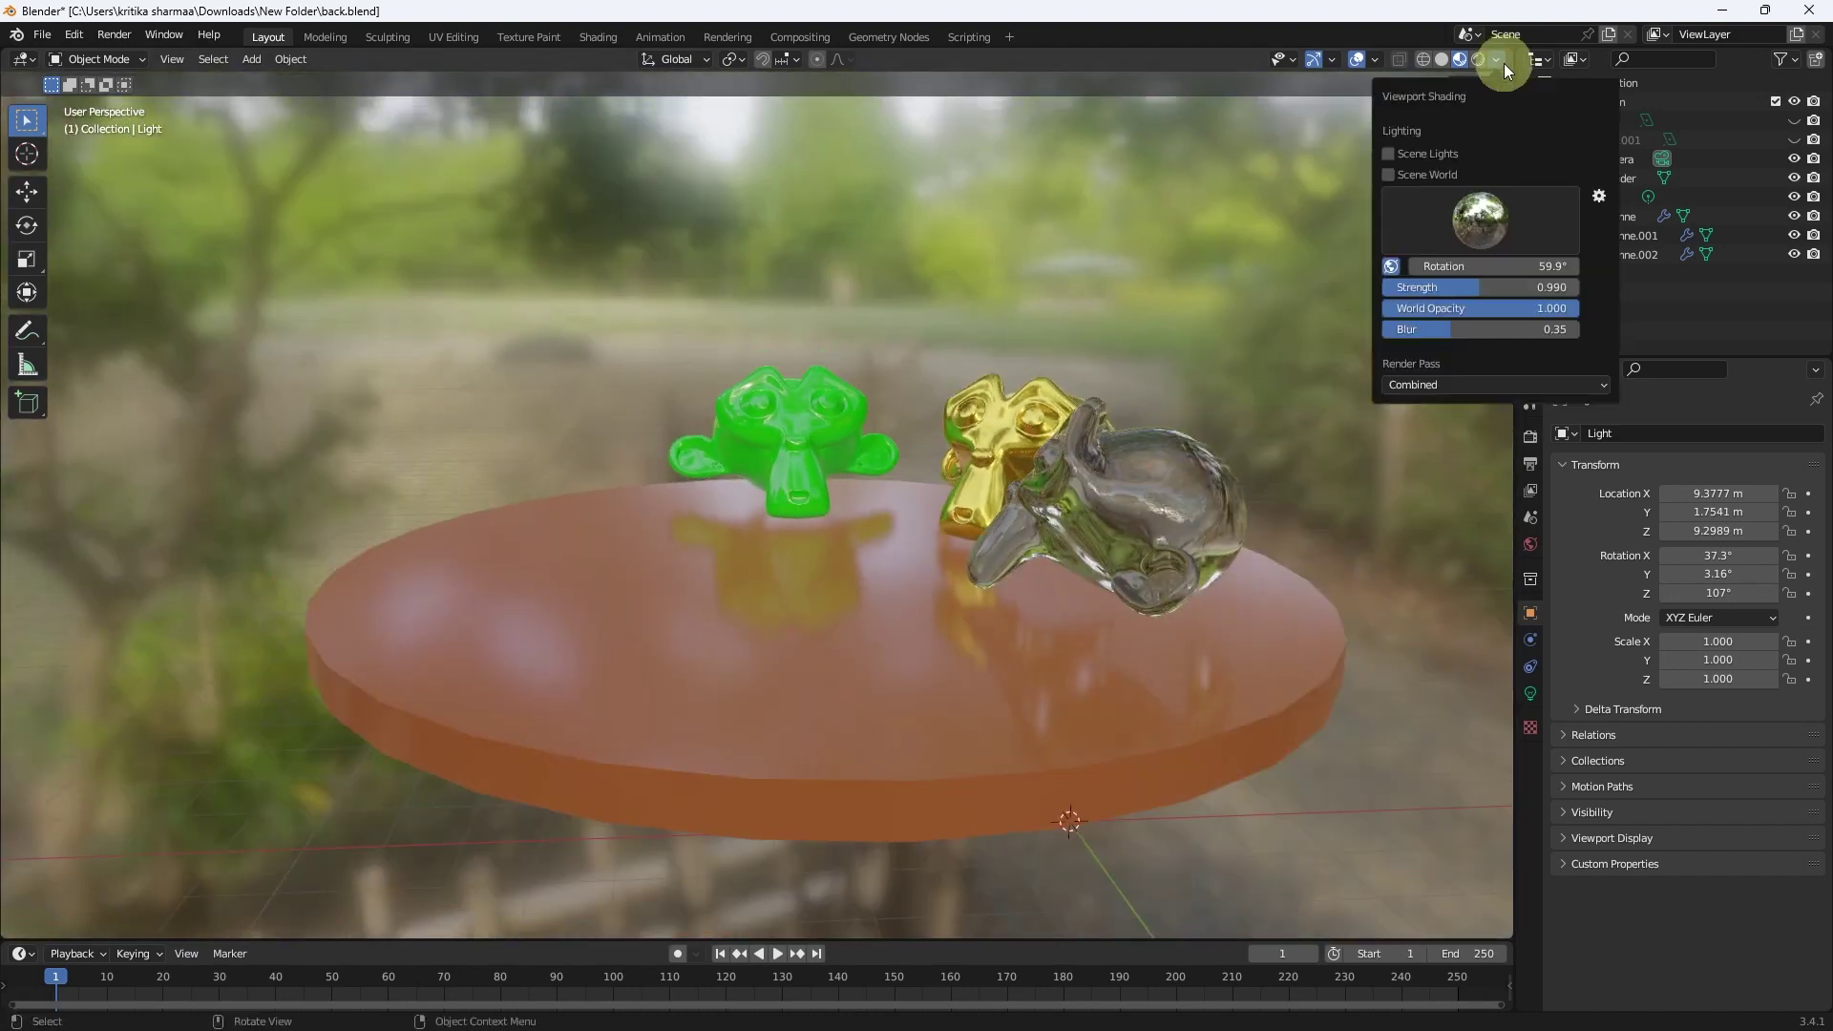
mouse_move(1423, 266)
mouse_down()
mouse_move(1628, 278)
mouse_move(1318, 272)
mouse_move(914, 299)
mouse_move(560, 286)
mouse_move(283, 315)
mouse_move(1181, 328)
mouse_move(952, 300)
mouse_move(296, 295)
mouse_move(1668, 304)
mouse_up()
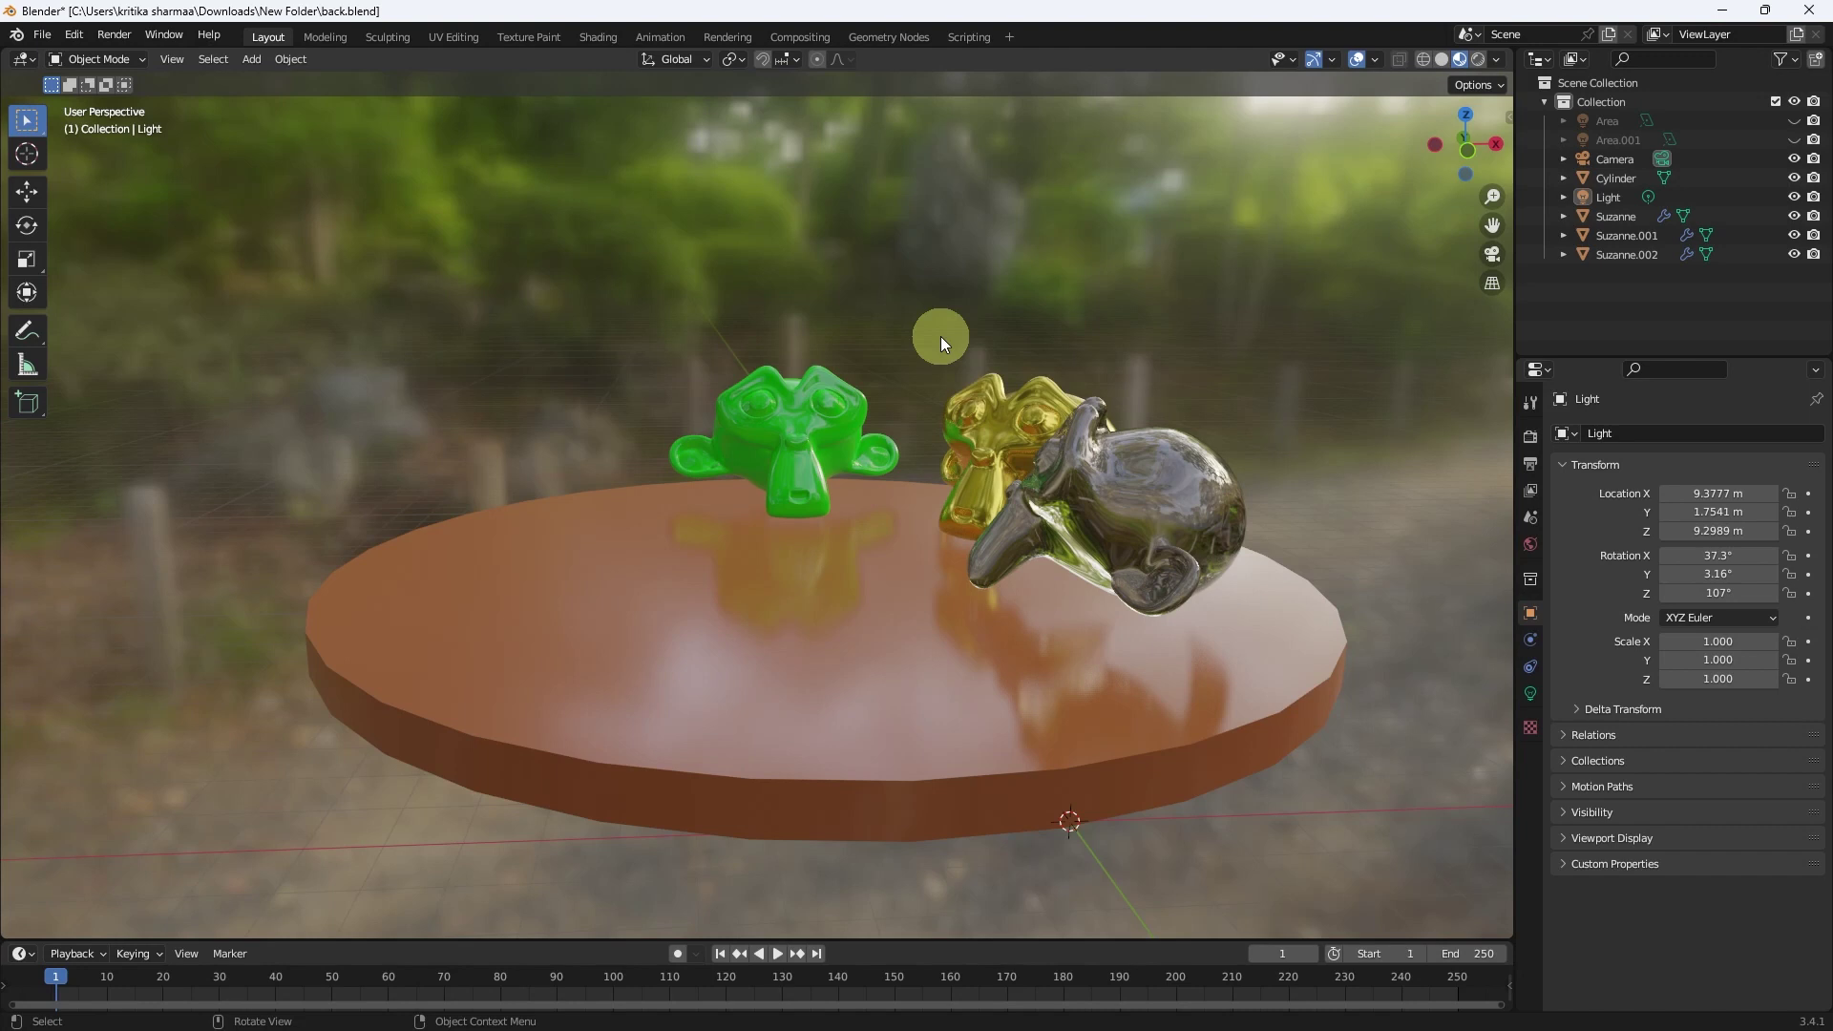
click(1496, 61)
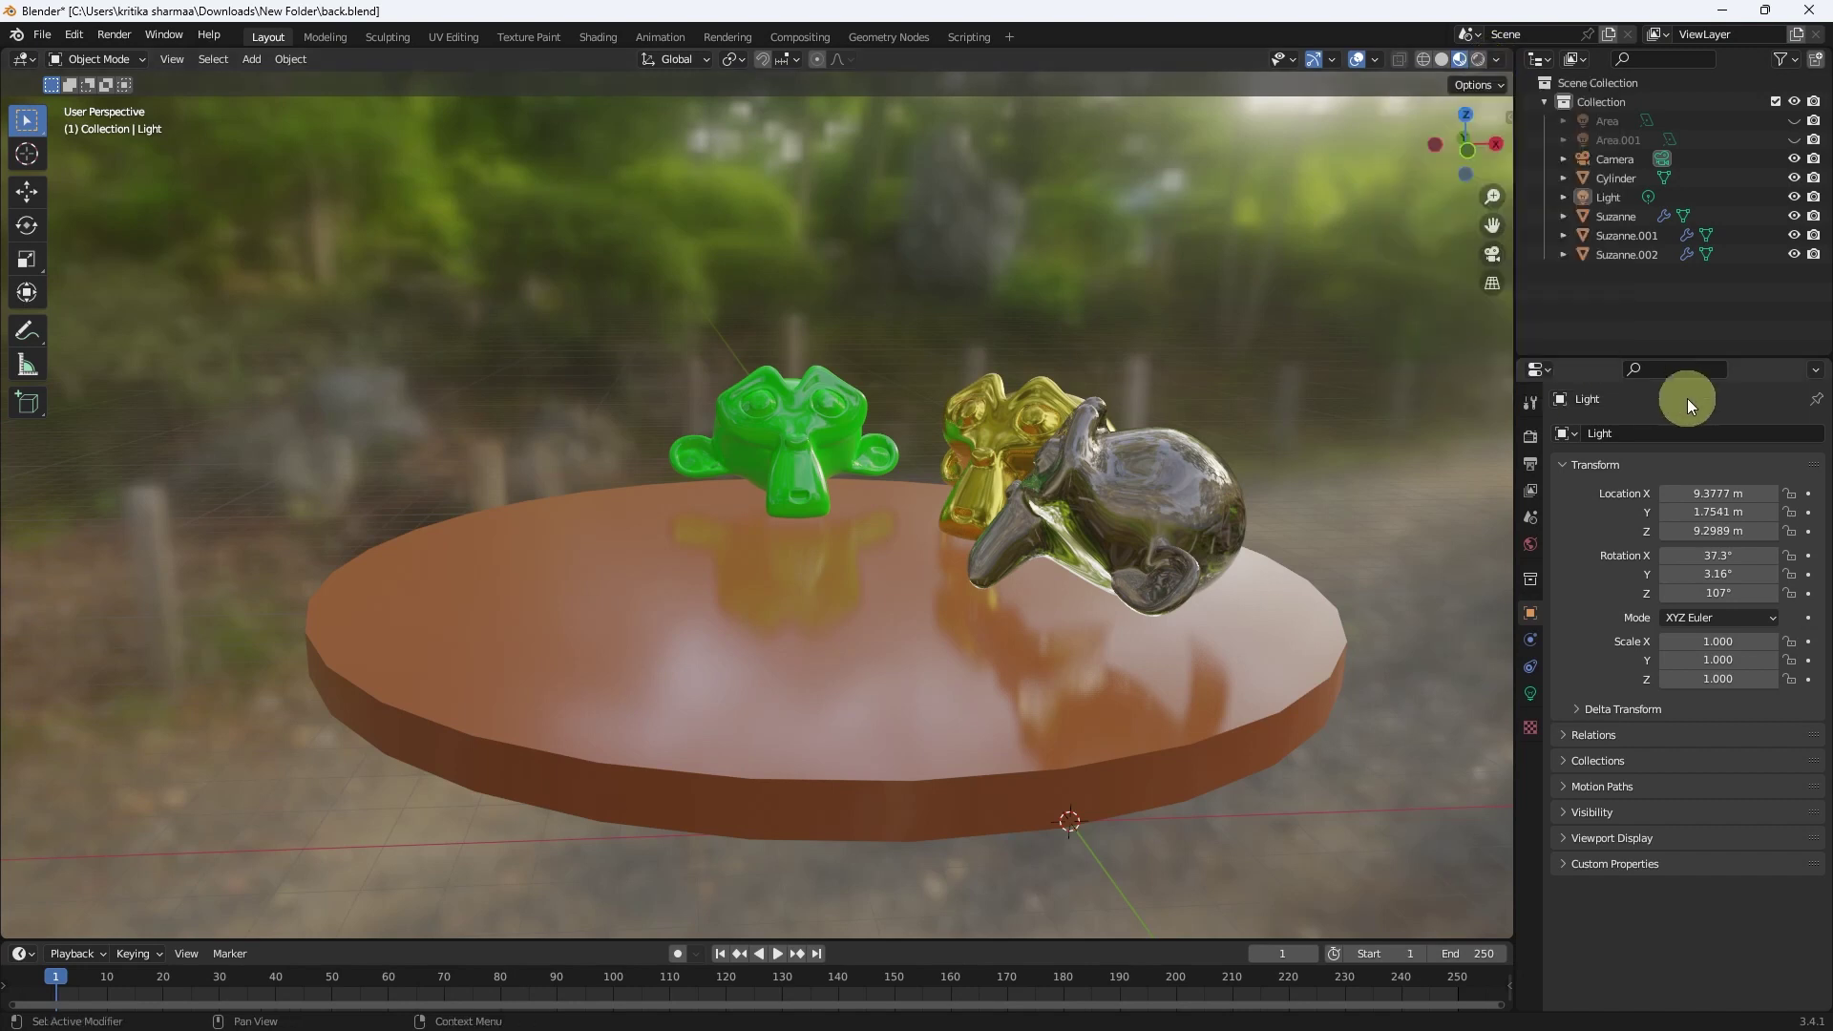
click(1497, 58)
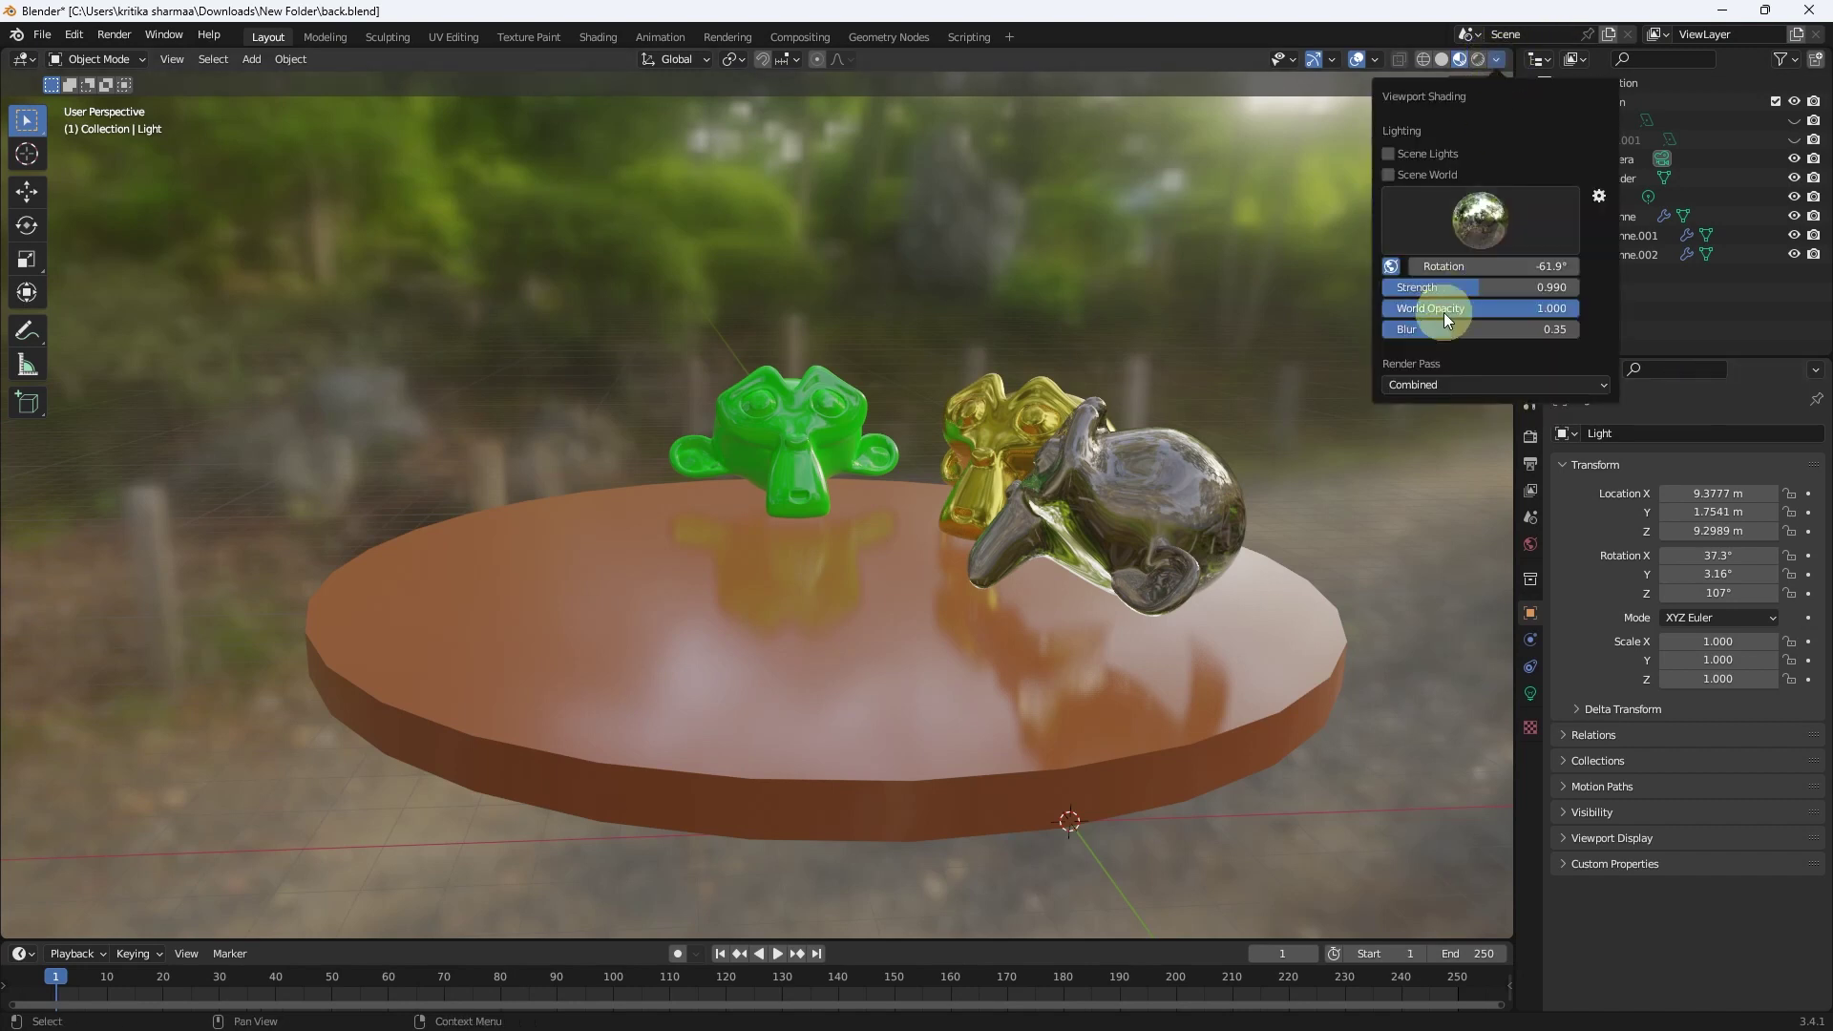
mouse_move(1451, 287)
mouse_down()
mouse_move(1544, 286)
mouse_move(1457, 285)
mouse_up()
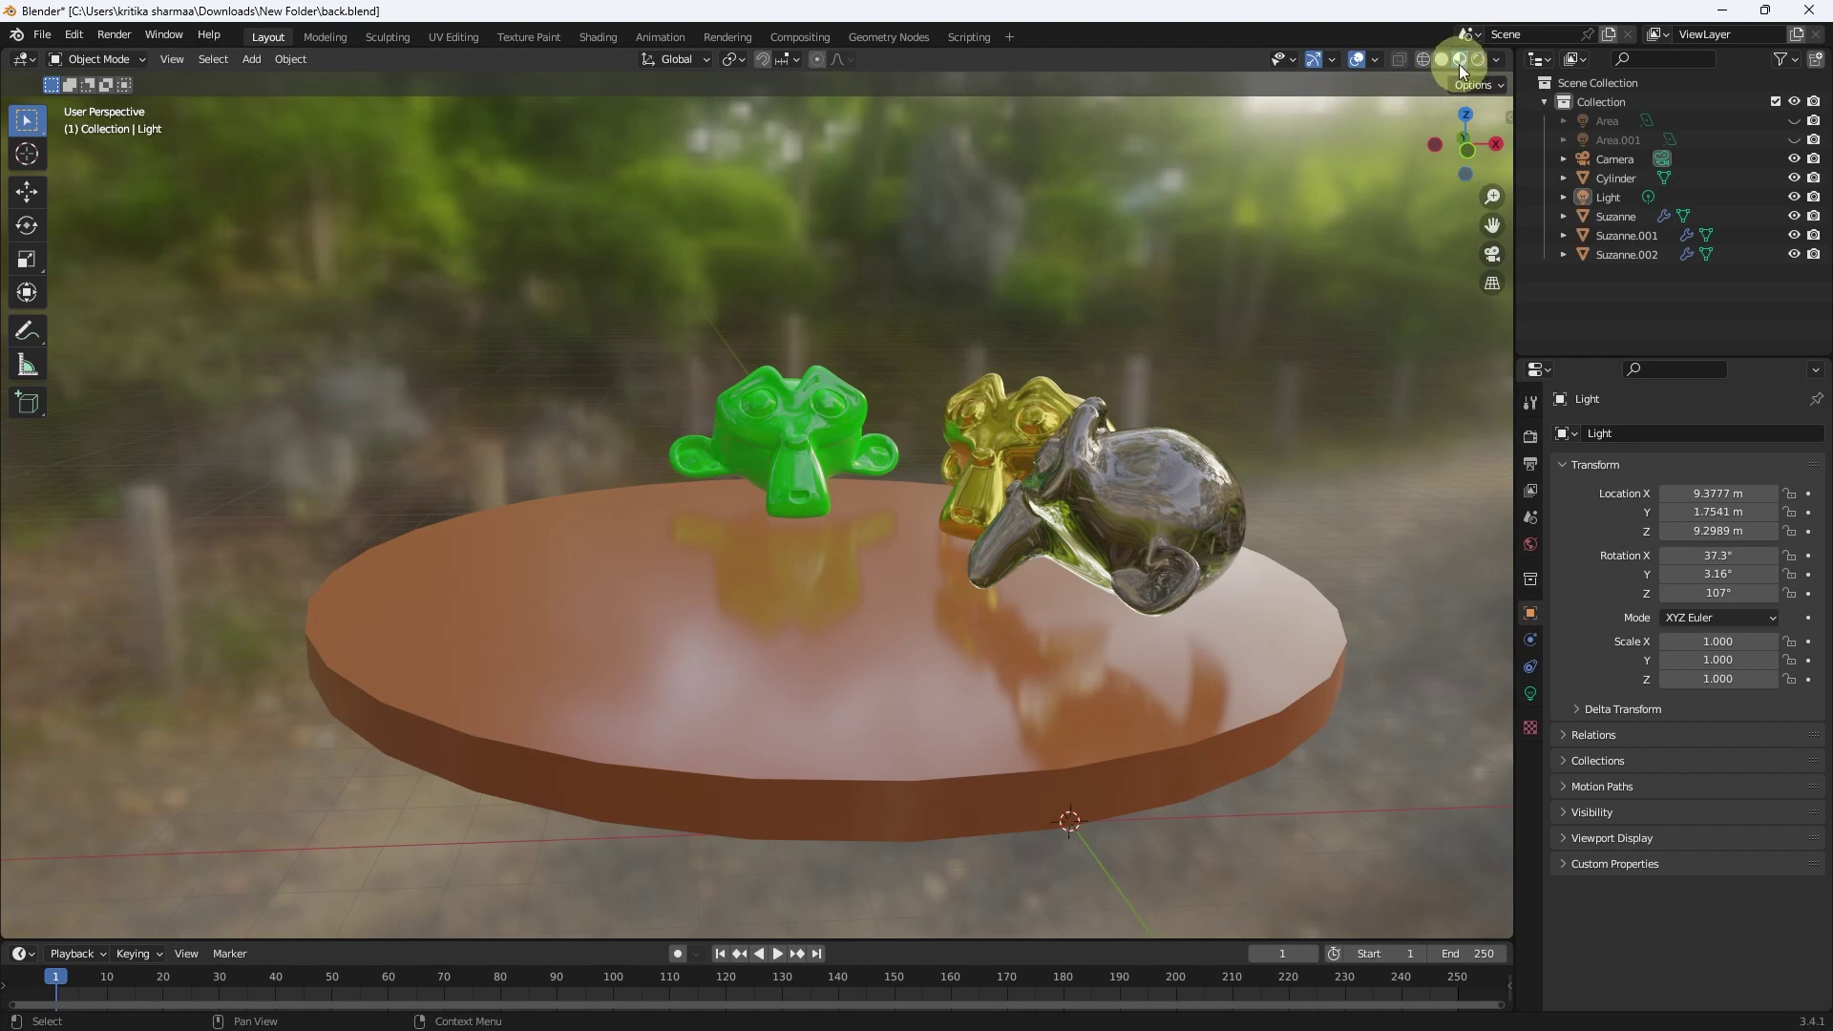
- Turn on Scene Lights in the Material Preview shading
click(1498, 59)
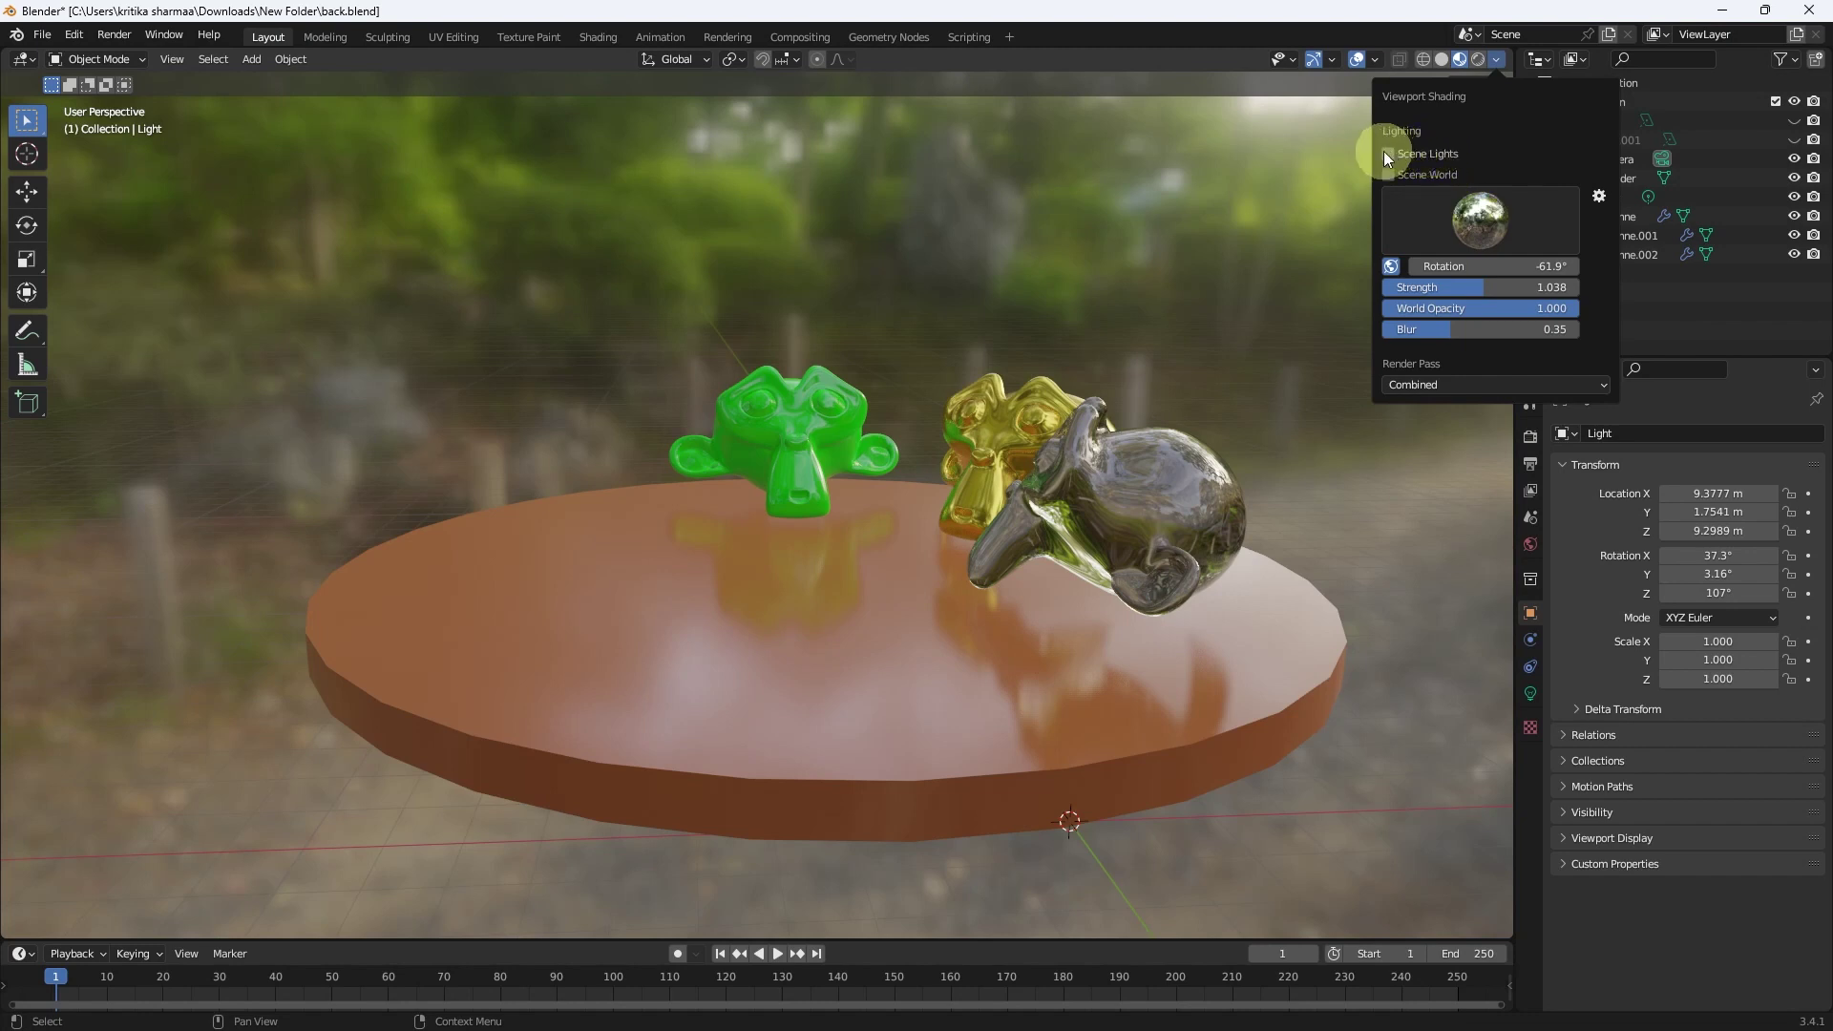
click(1389, 154)
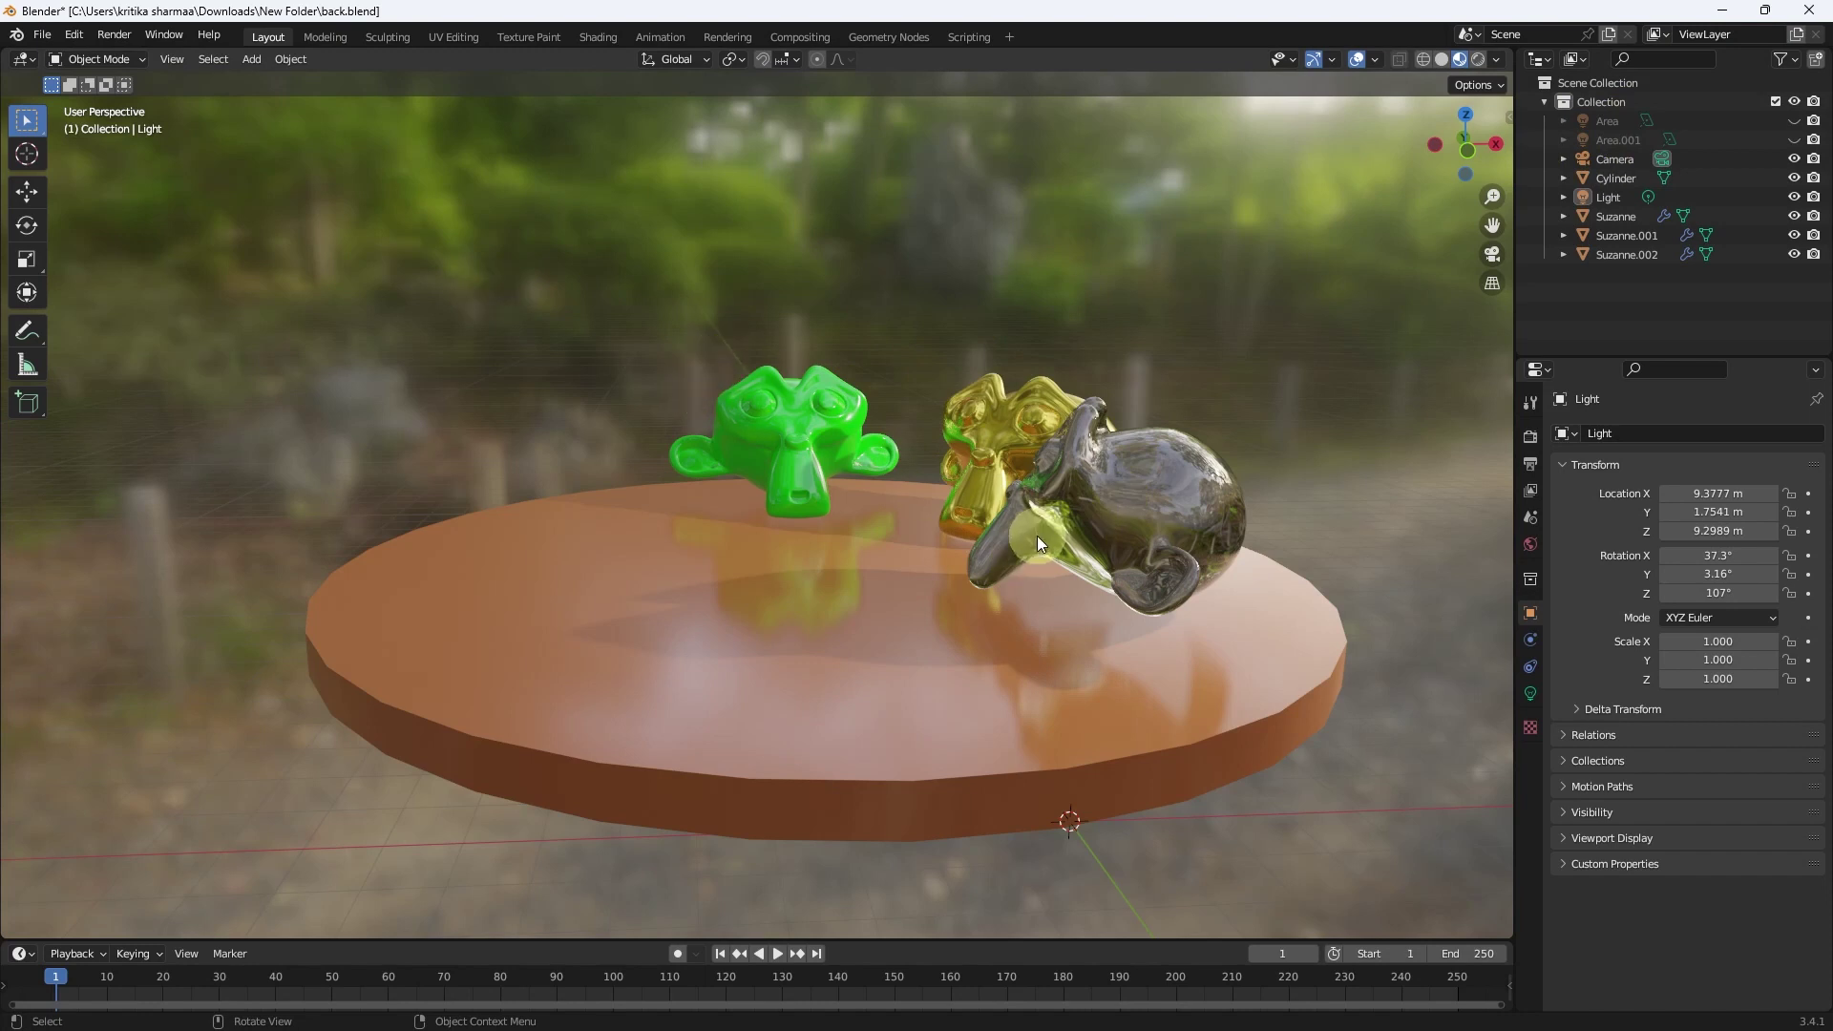
click(1490, 62)
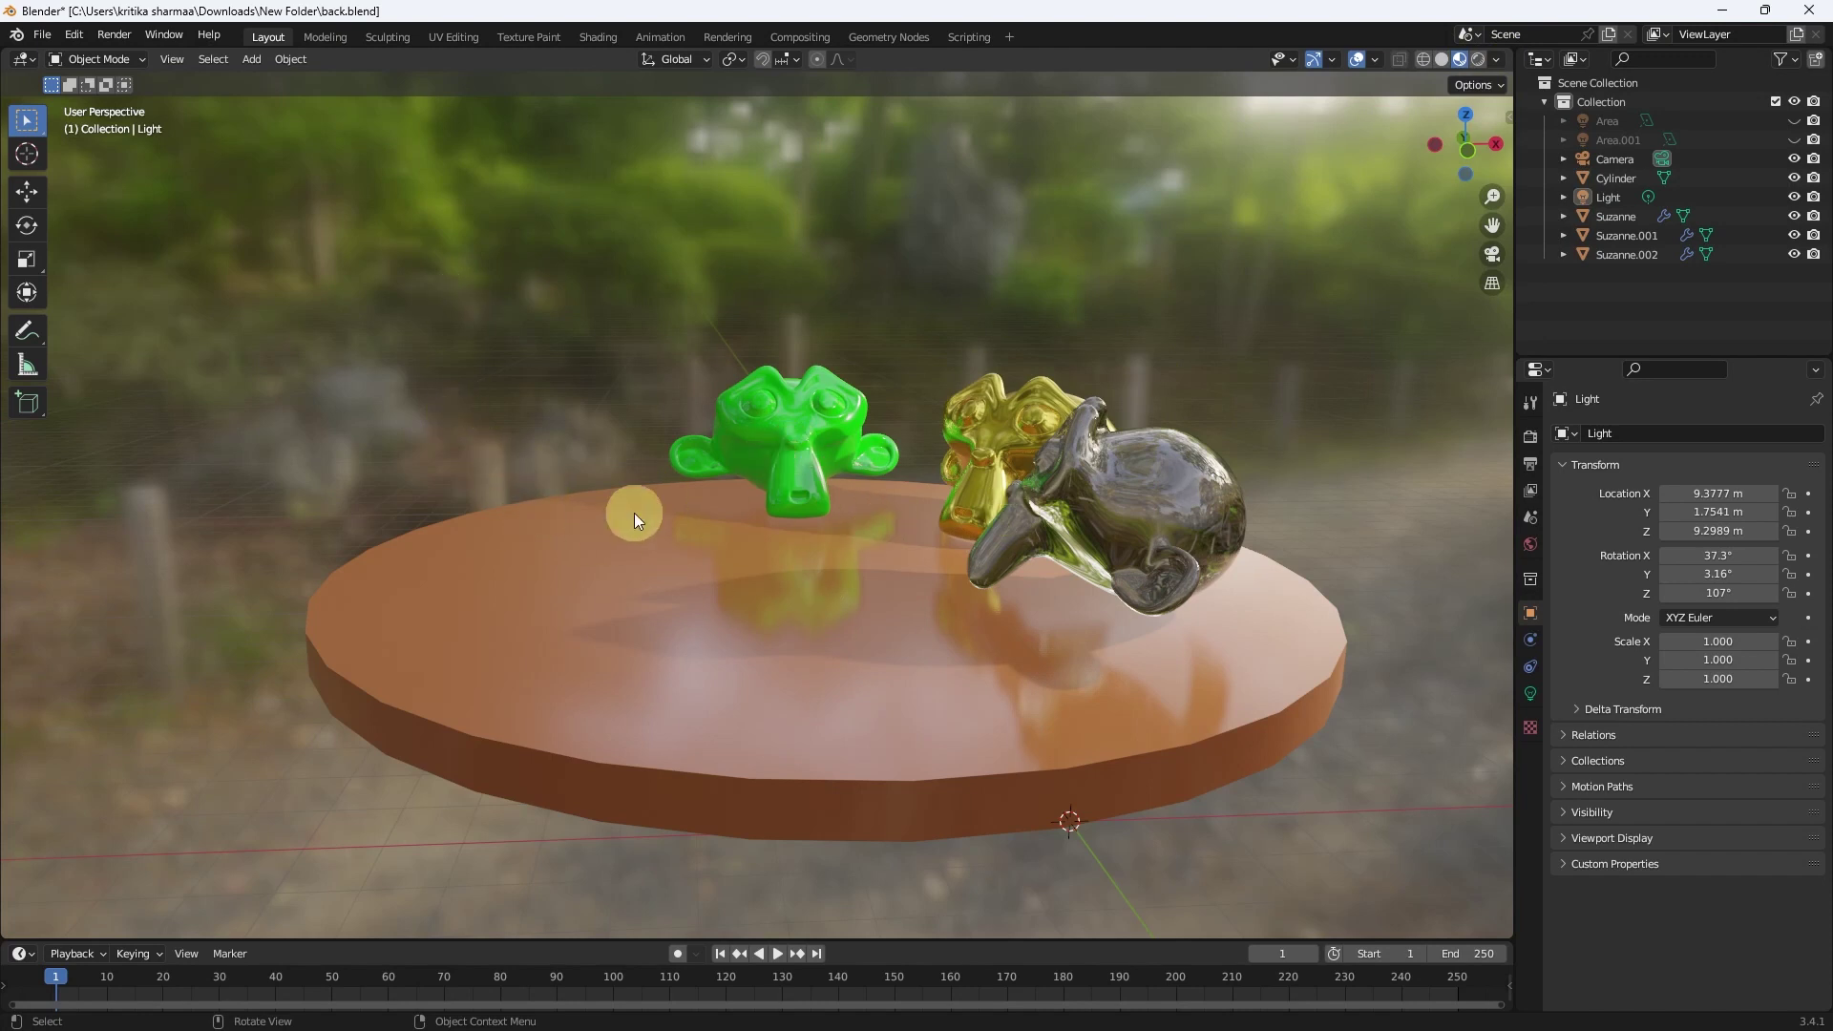
- Toggle Scene Lights off and on to compare, then enable Scene World for a grey backdrop
click(1497, 59)
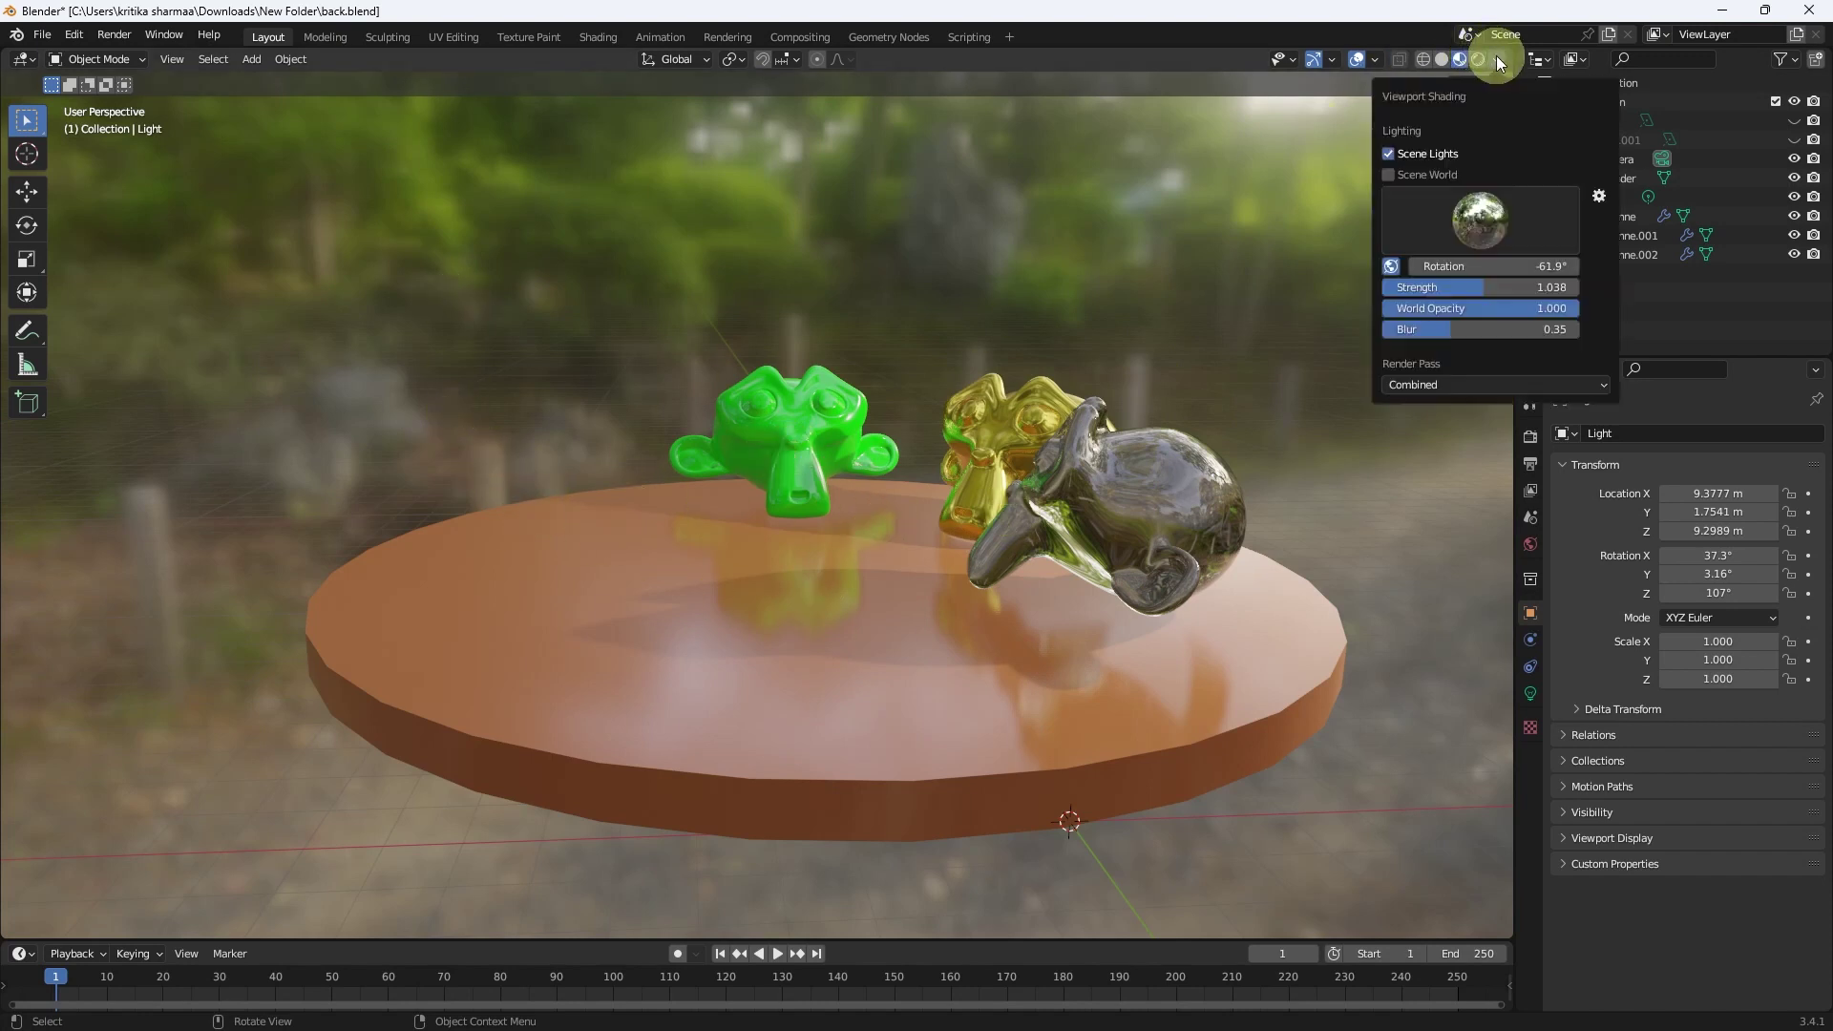
click(1388, 152)
click(1388, 154)
click(1388, 153)
click(1388, 153)
click(1388, 174)
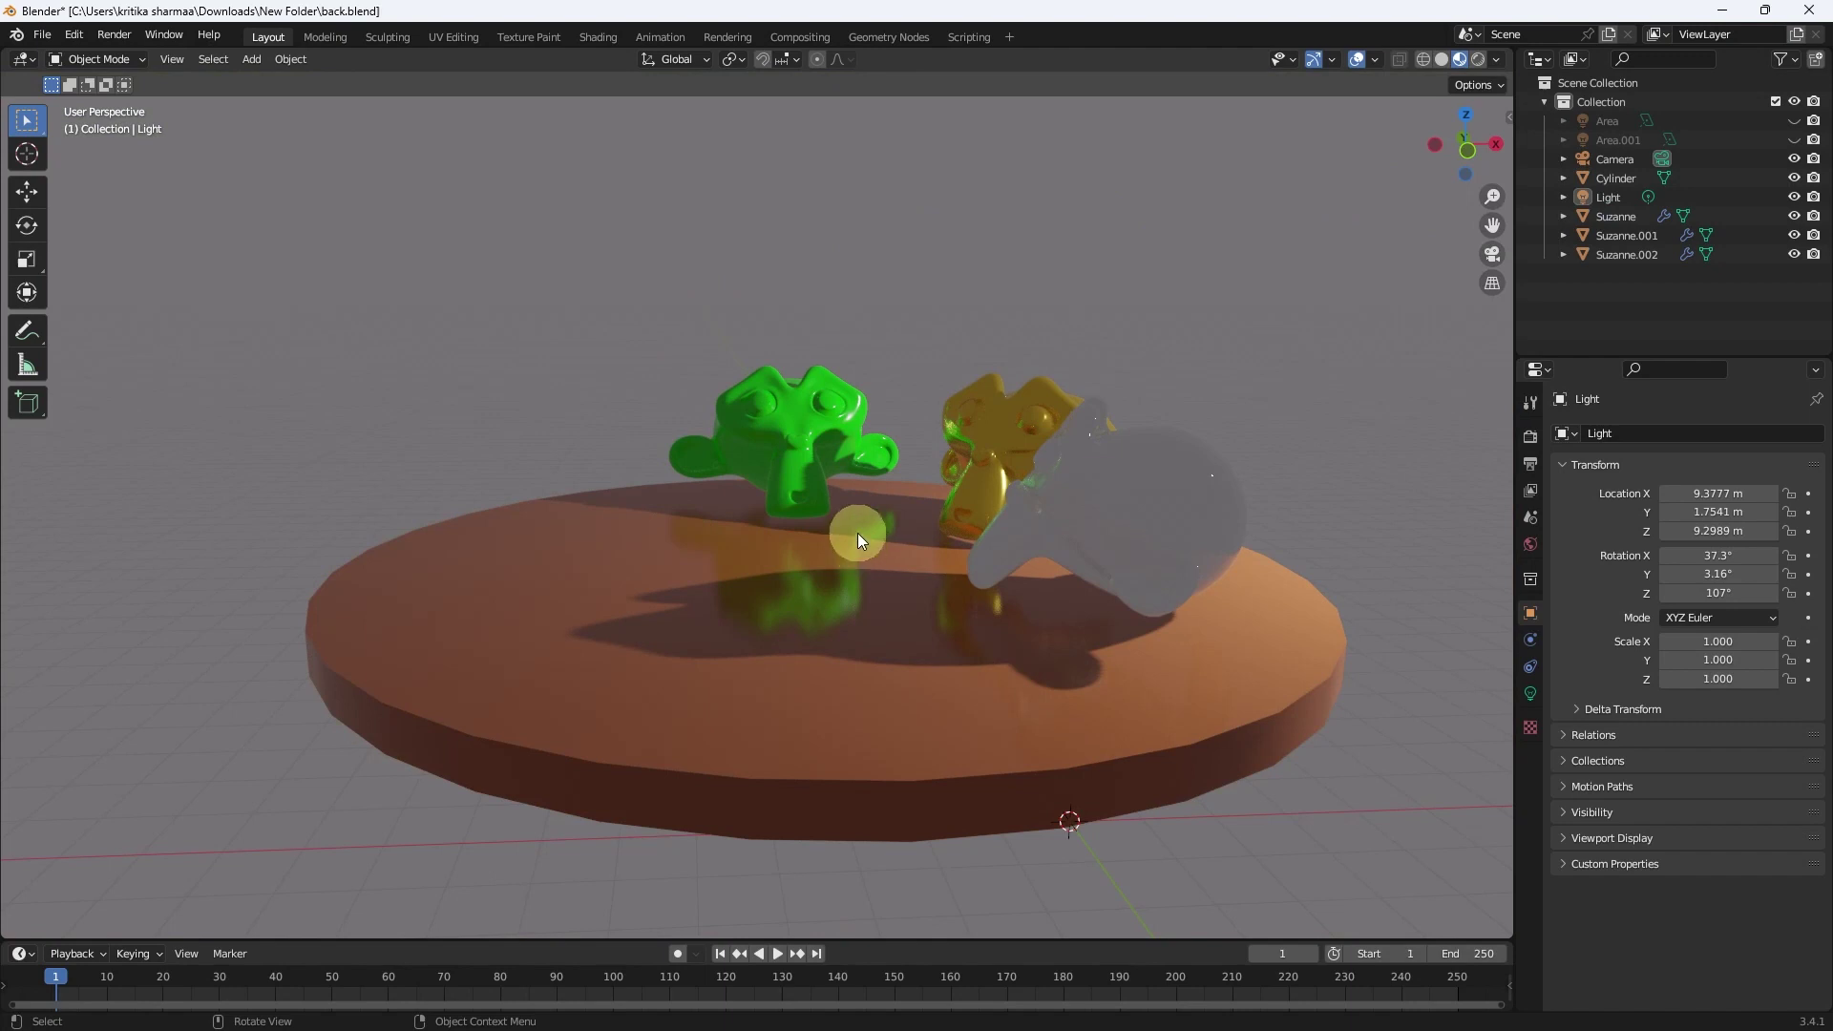
- Pan and orbit, then pull back to frame the full orange disc and three monkeys
mouse_move(1037, 568)
middle_down()
mouse_move(924, 467)
mouse_move(946, 515)
middle_up()
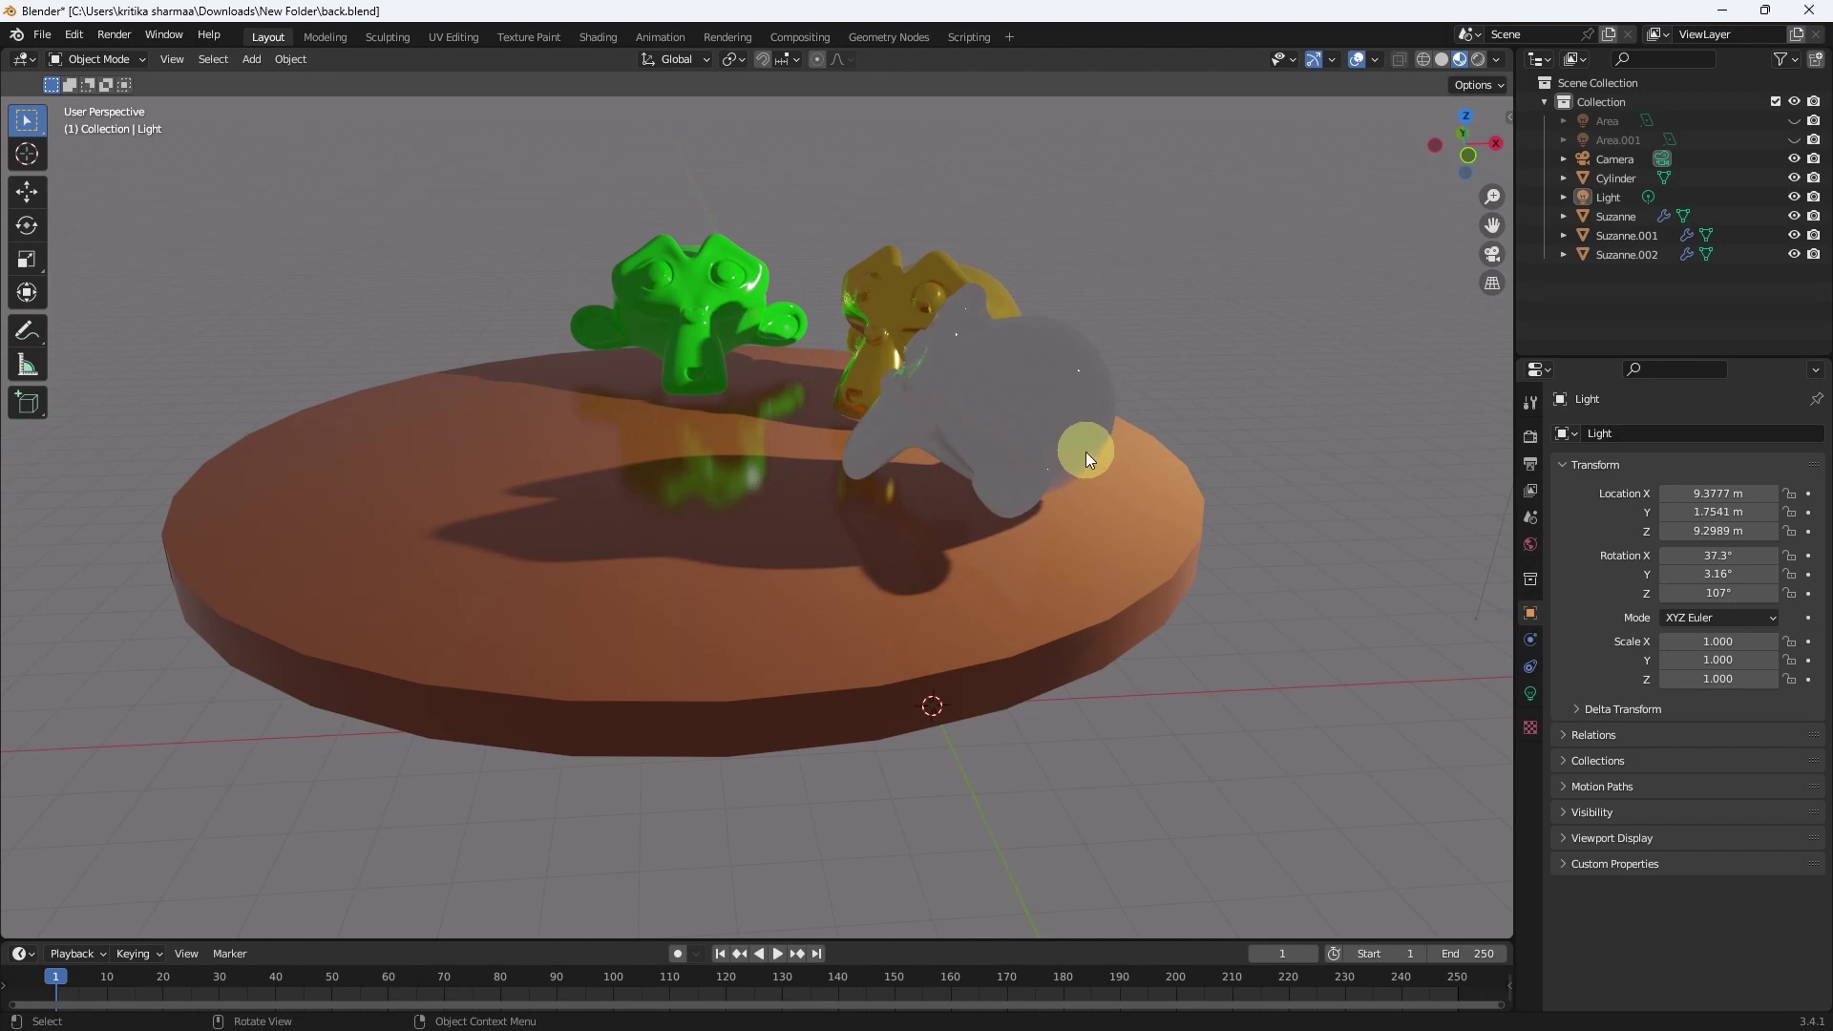
scroll(1127, 483, up, 3)
shift+middle_drag(716, 488, 756, 485)
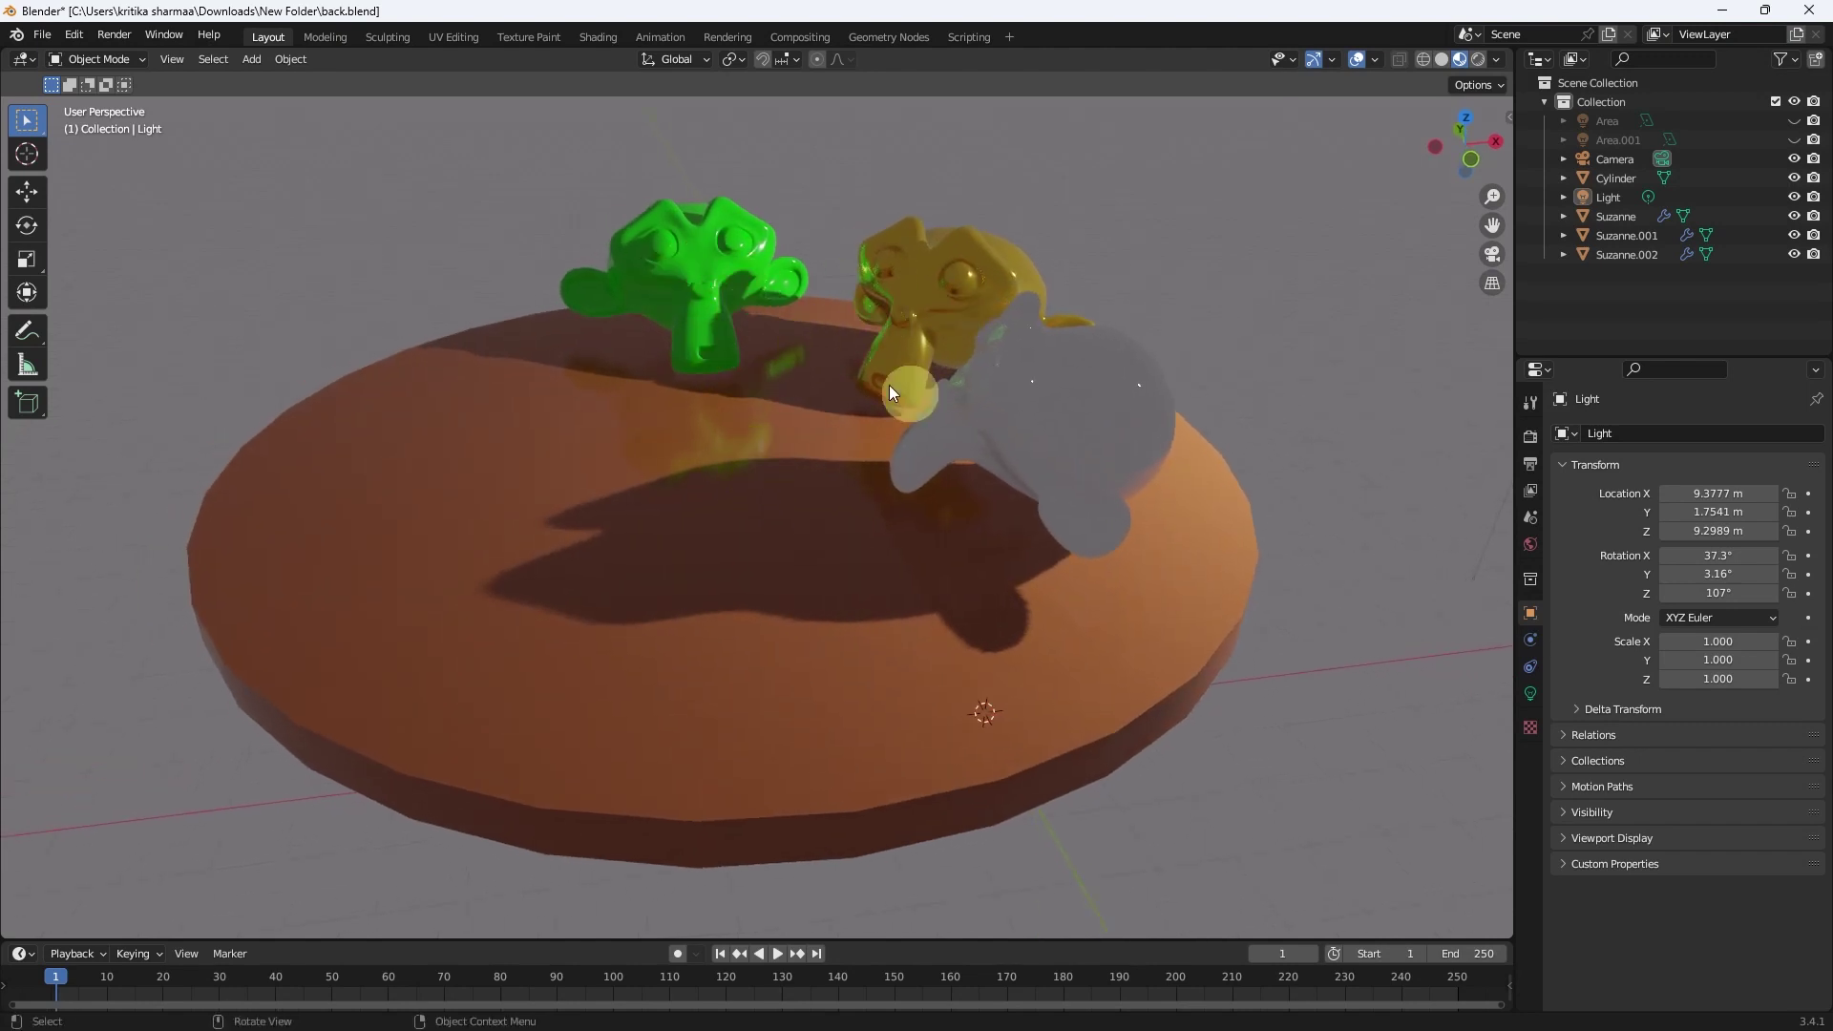
middle_drag(911, 393, 997, 300)
mouse_move(1130, 534)
middle_down()
mouse_move(1077, 415)
mouse_move(872, 431)
mouse_move(1223, 436)
mouse_move(1227, 526)
middle_up()
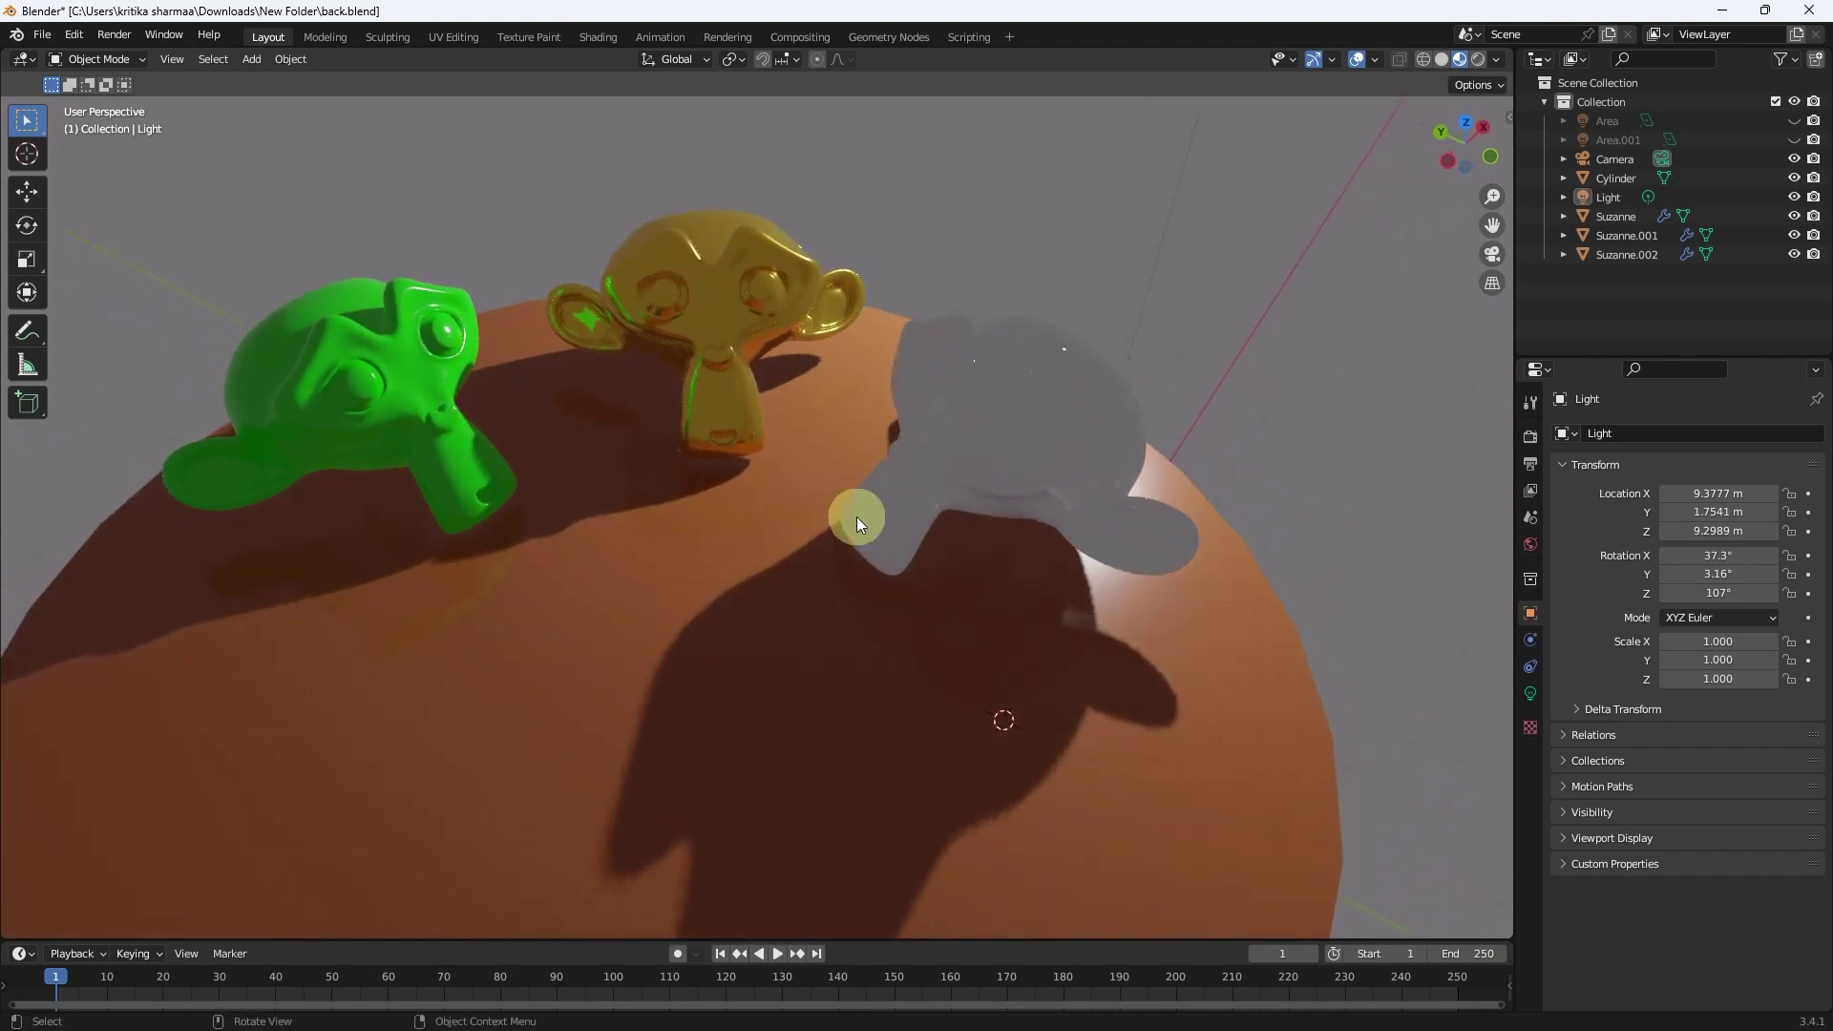
mouse_move(1056, 458)
middle_down()
mouse_move(1138, 606)
mouse_move(1107, 530)
mouse_move(1142, 455)
middle_up()
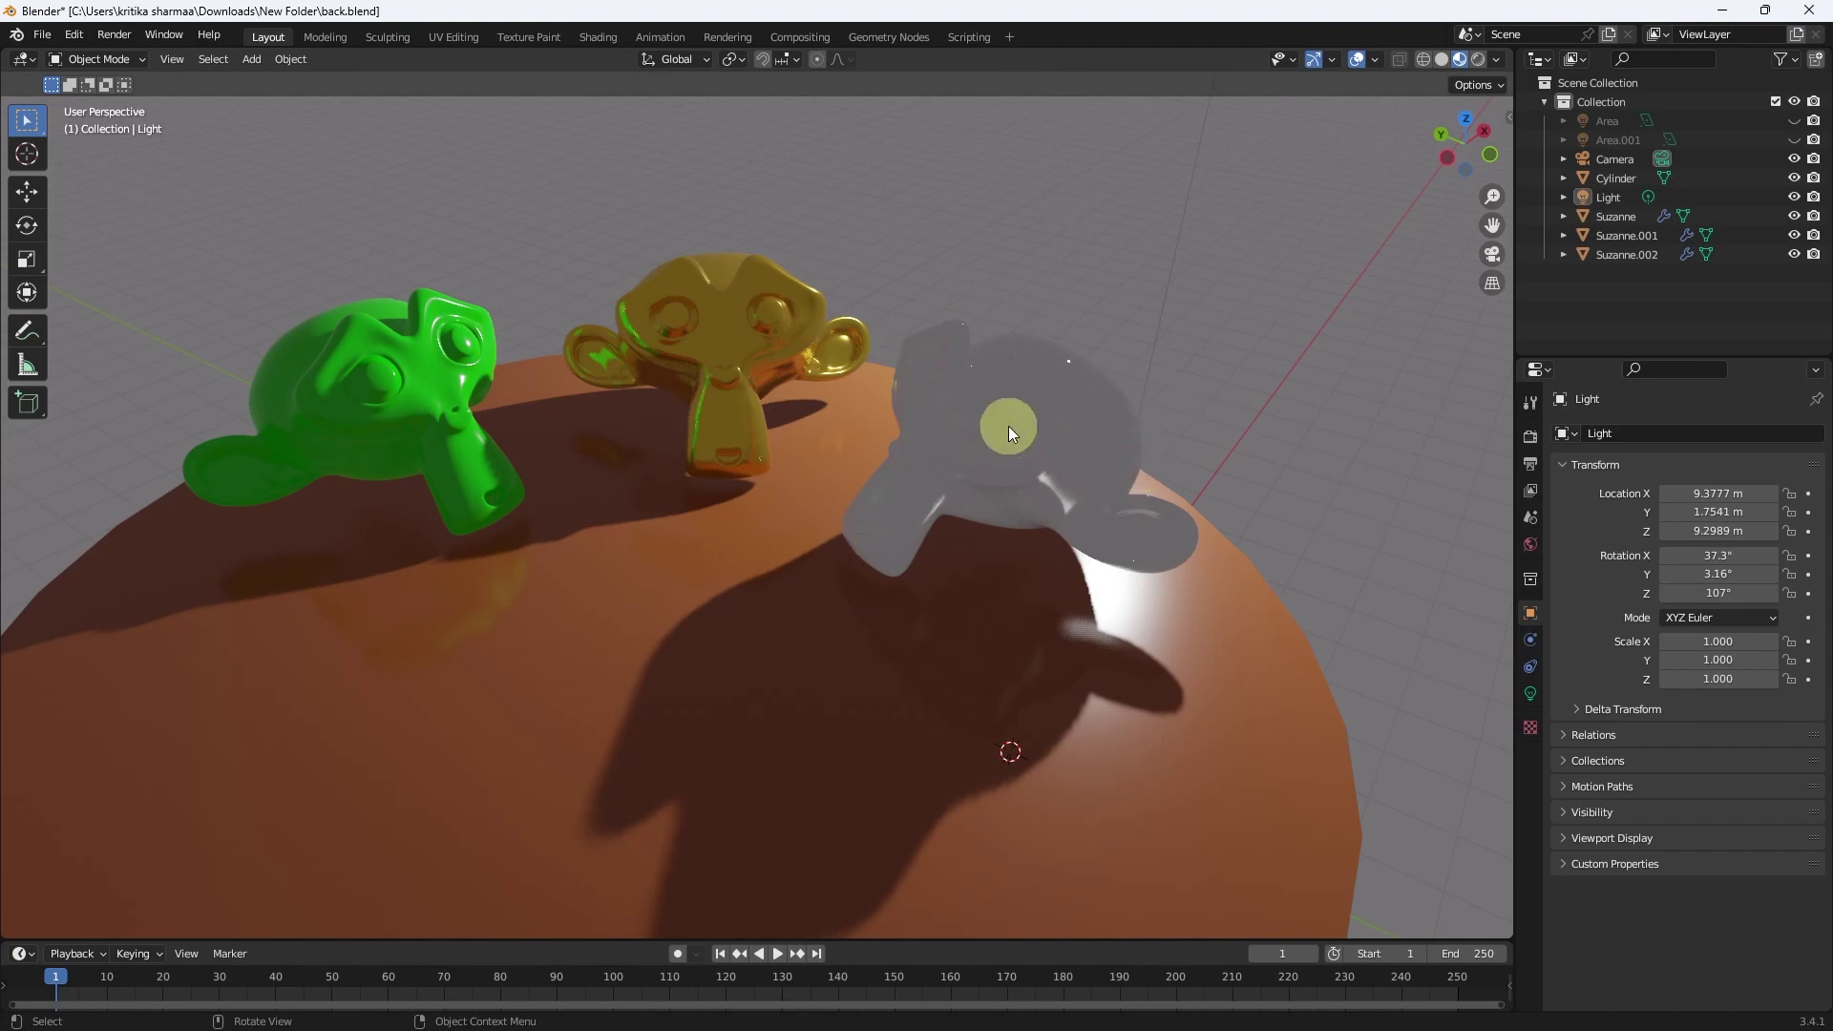
middle_drag(986, 439, 1003, 480)
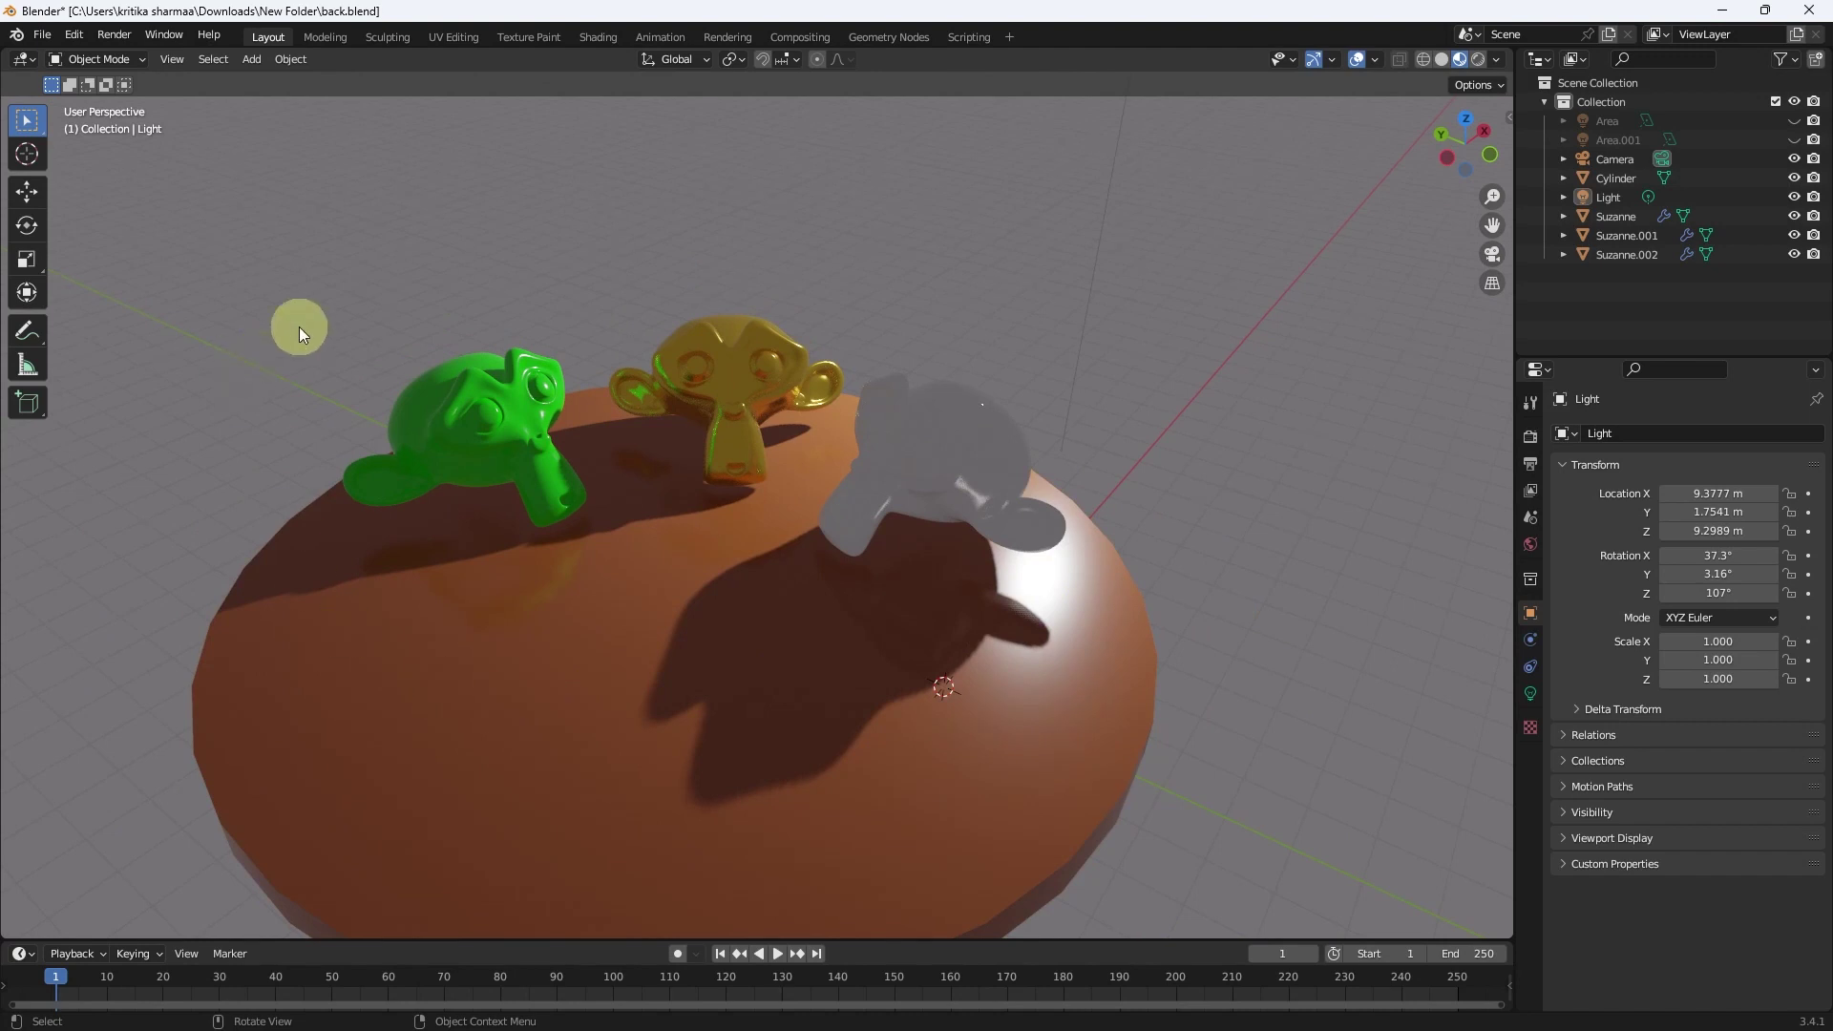
middle_drag(1059, 291, 1114, 699)
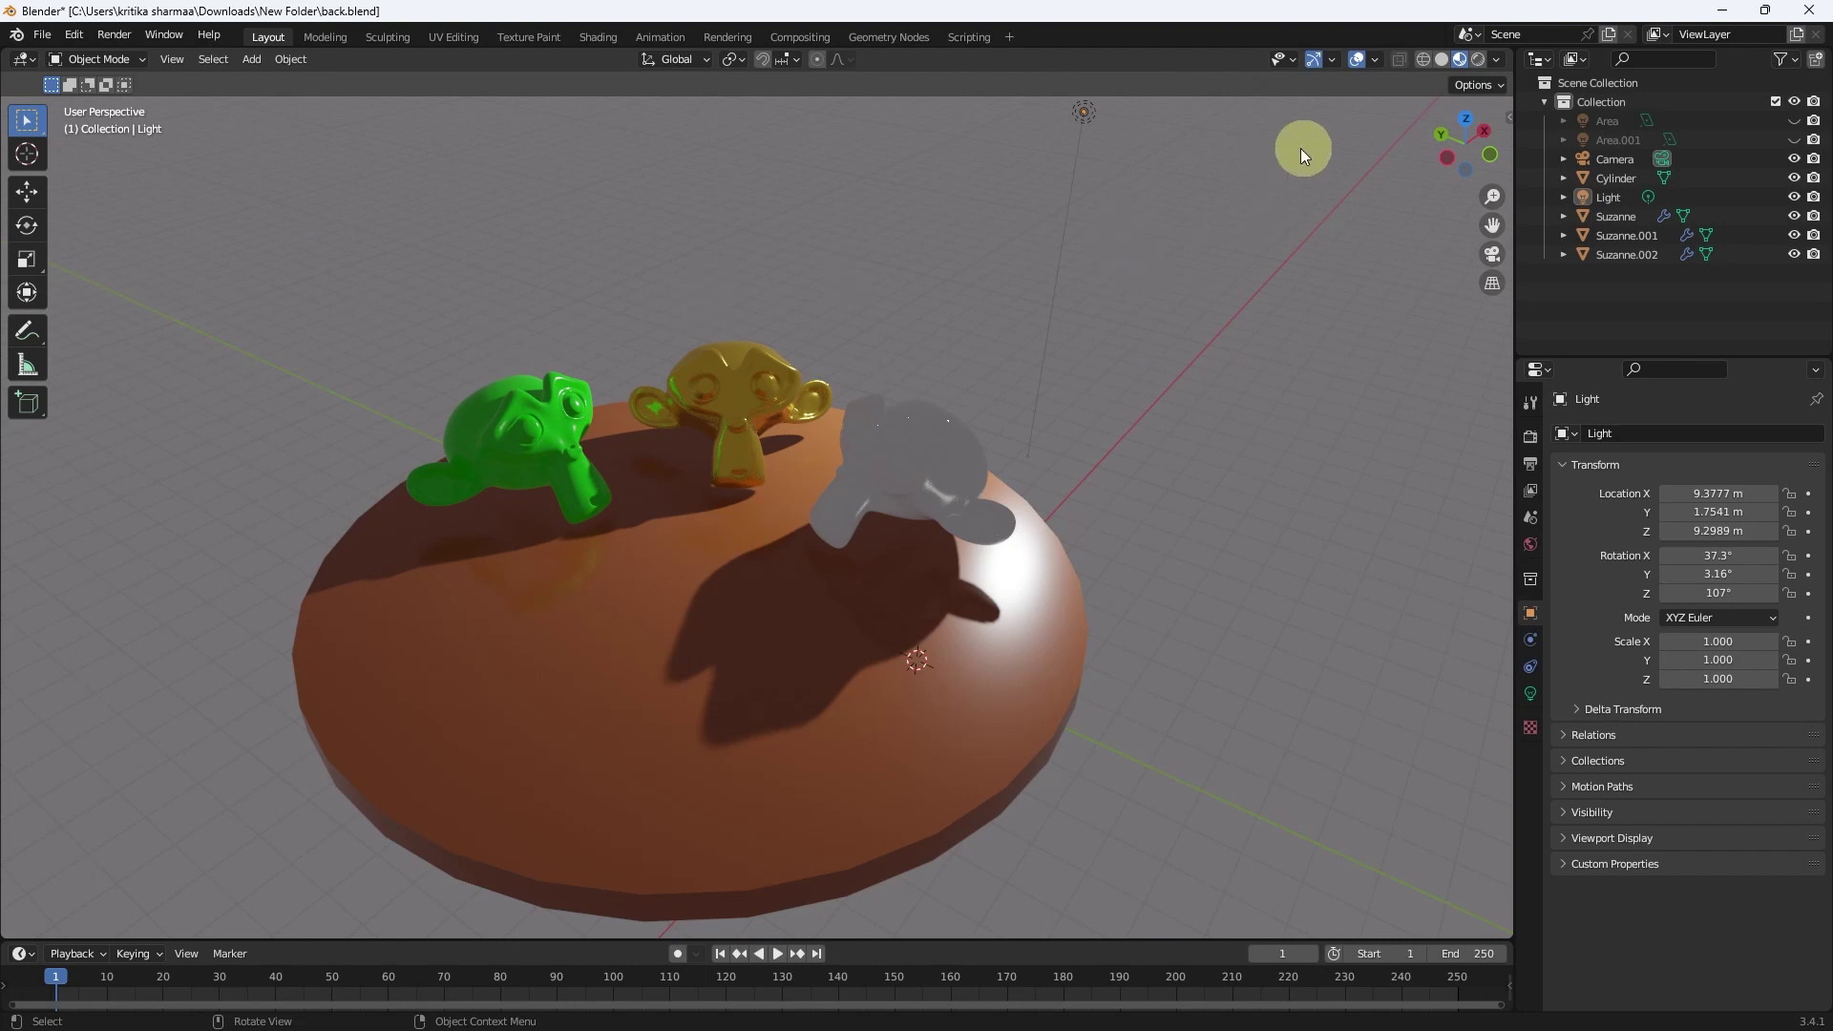
click(1496, 58)
- Turn off Scene World to restore the forest HDRI, keeping Scene Lights on, and view from lower
click(1498, 62)
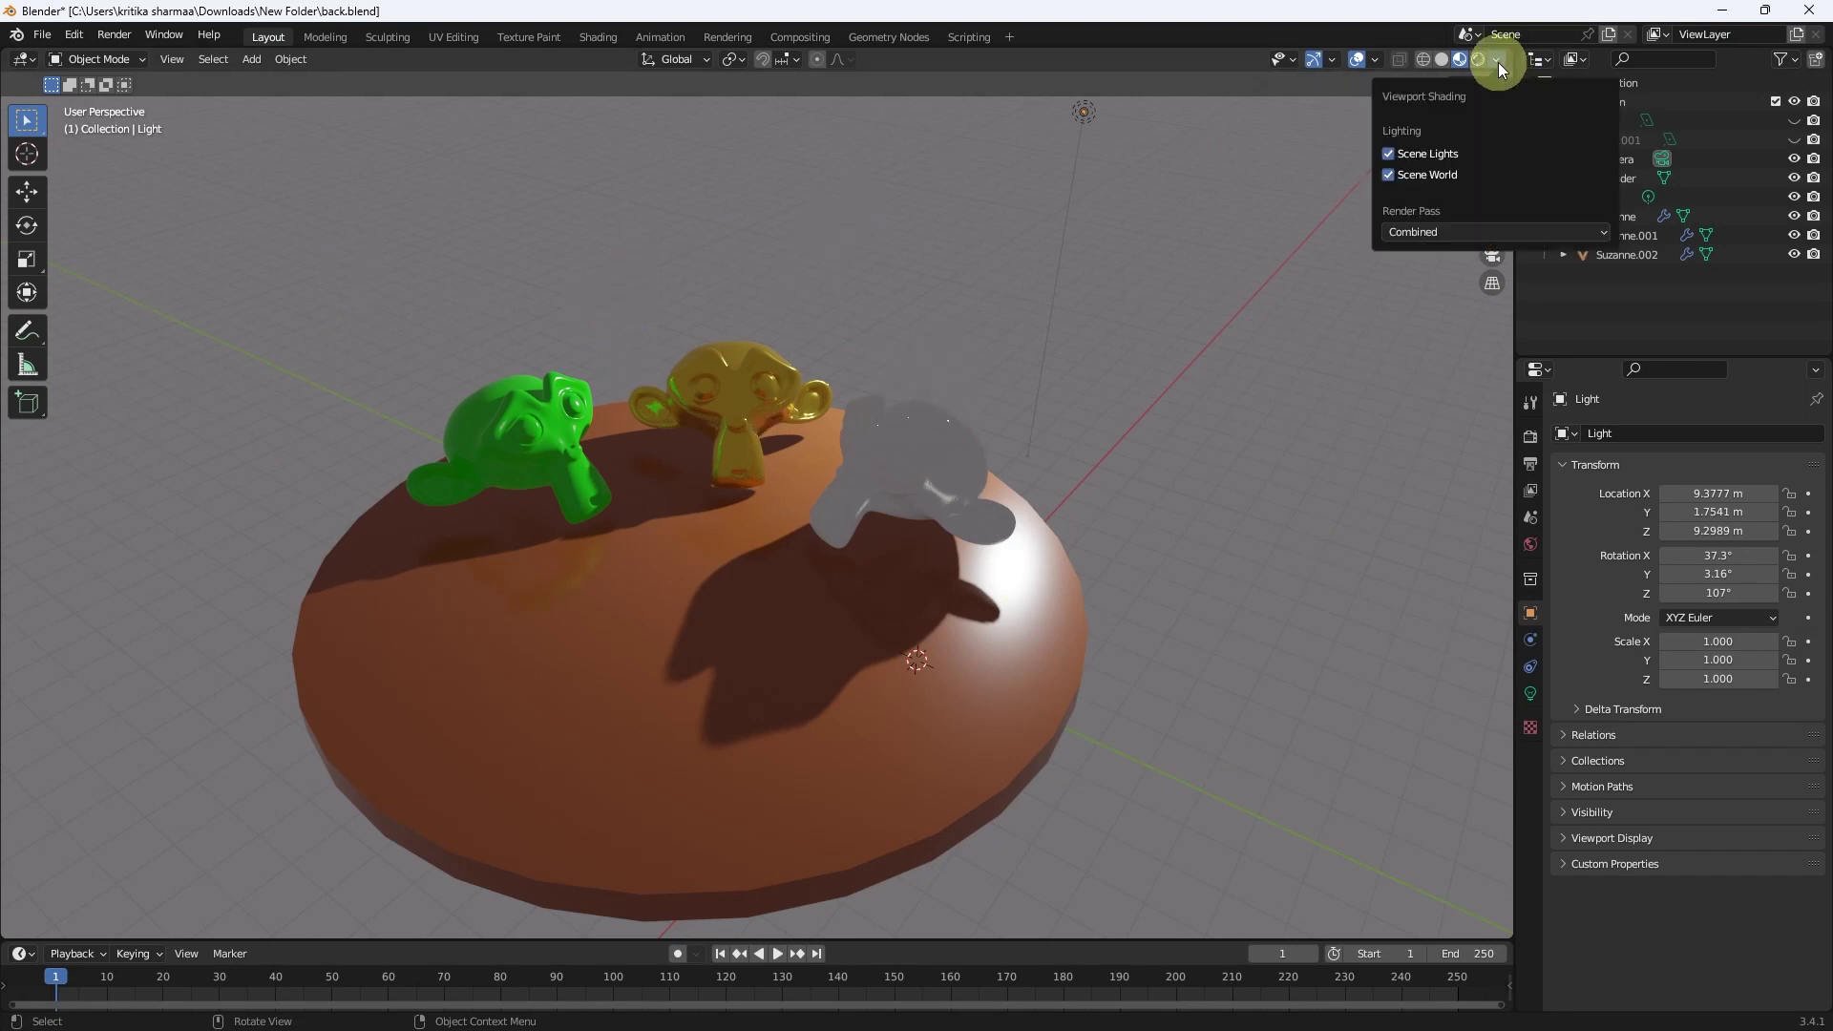
click(1385, 178)
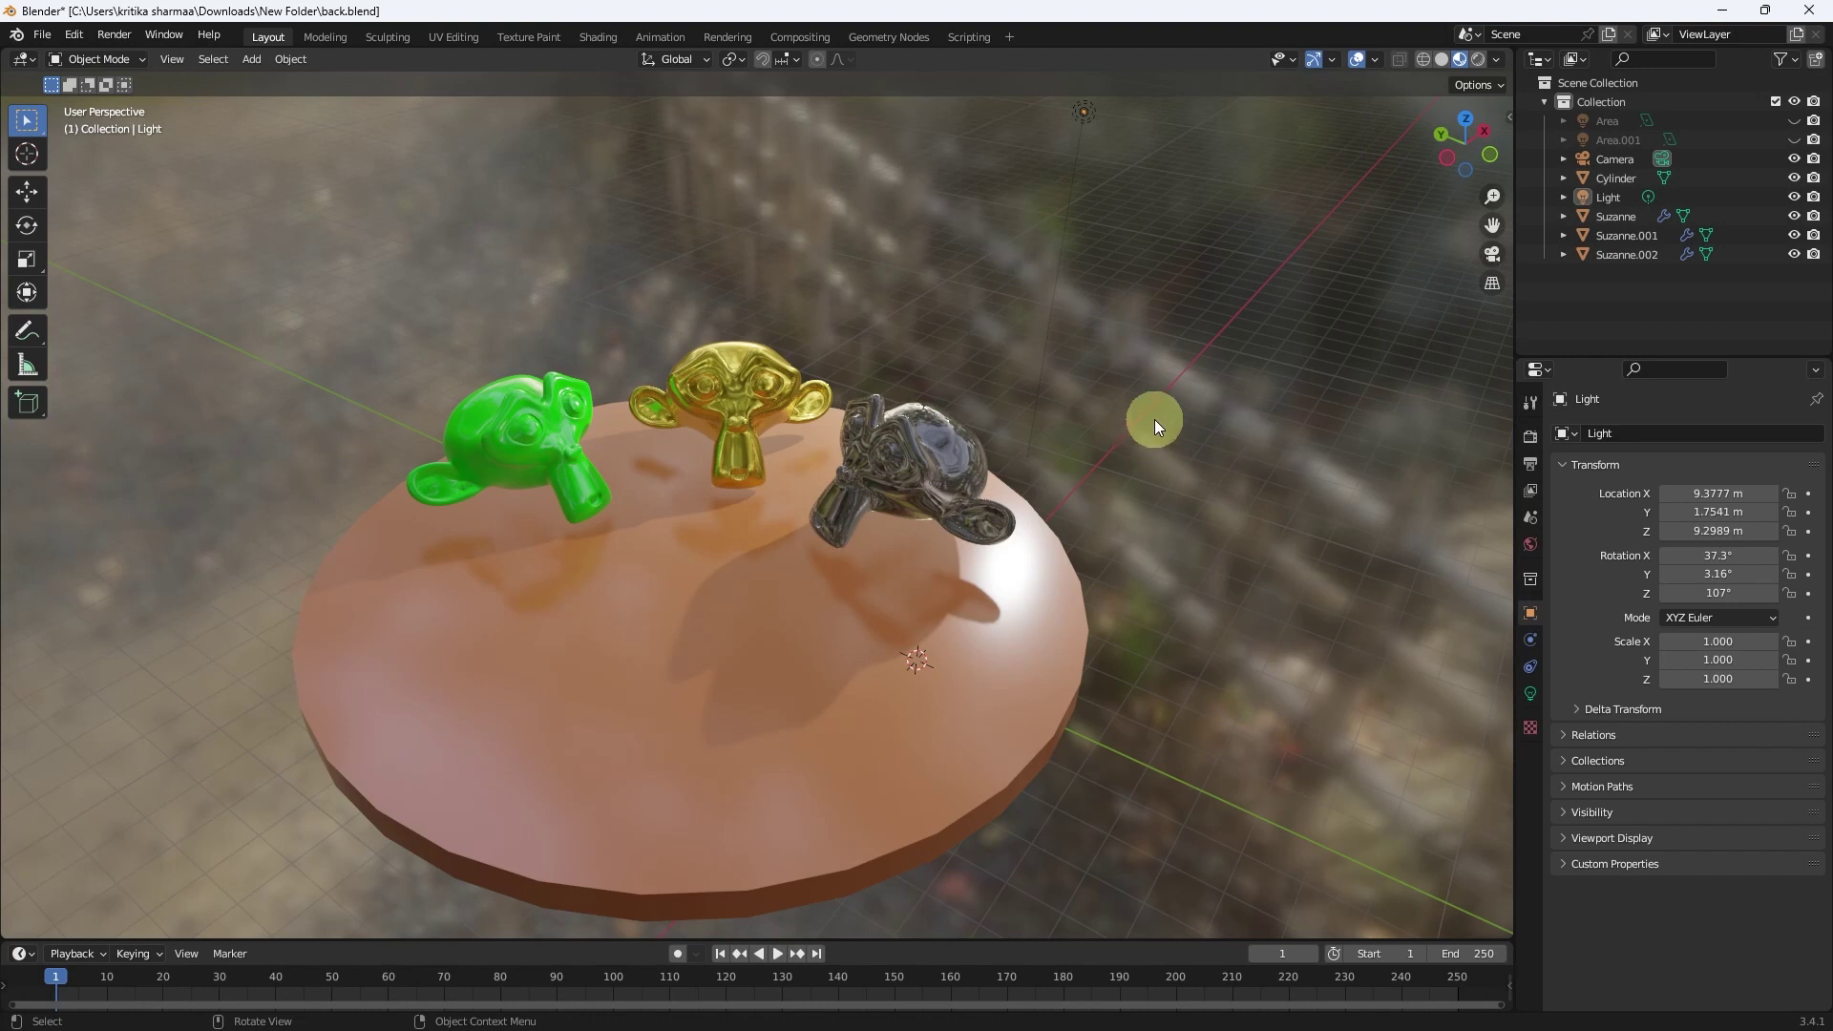
mouse_move(986, 549)
middle_down()
mouse_move(956, 431)
mouse_move(1024, 417)
mouse_move(1035, 472)
mouse_move(1061, 488)
middle_up()
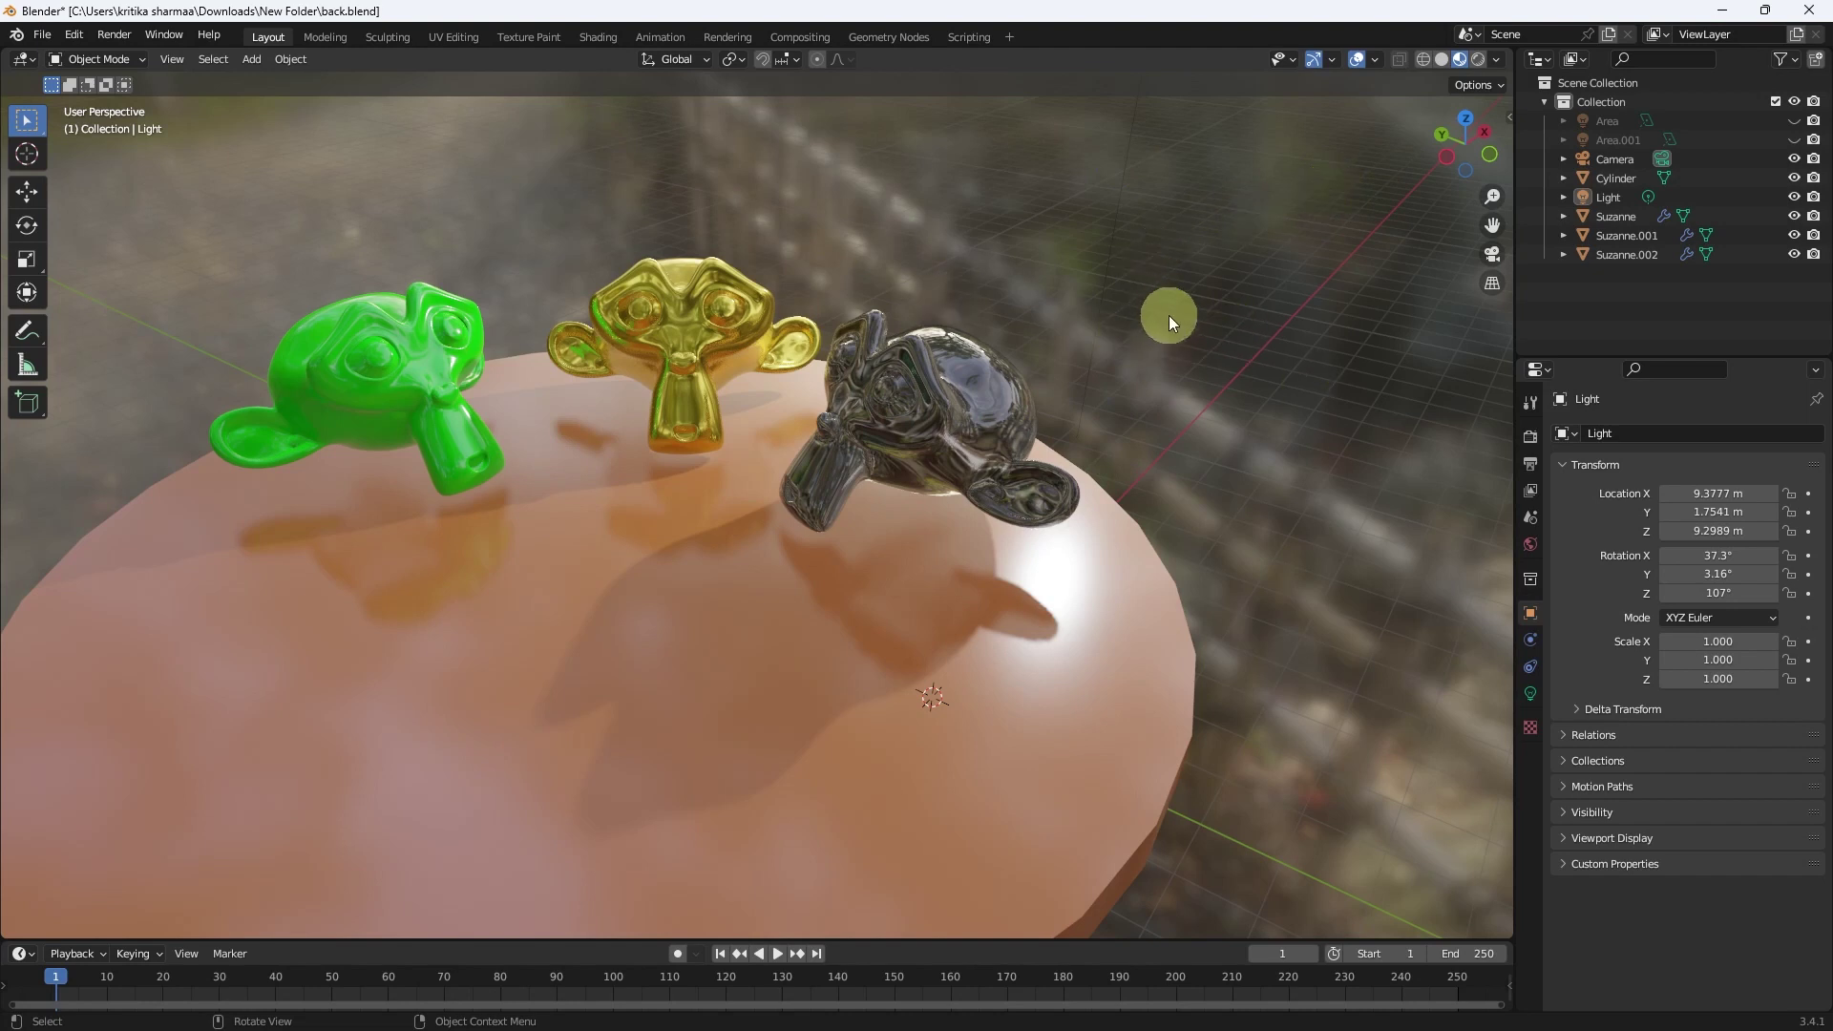
click(1496, 61)
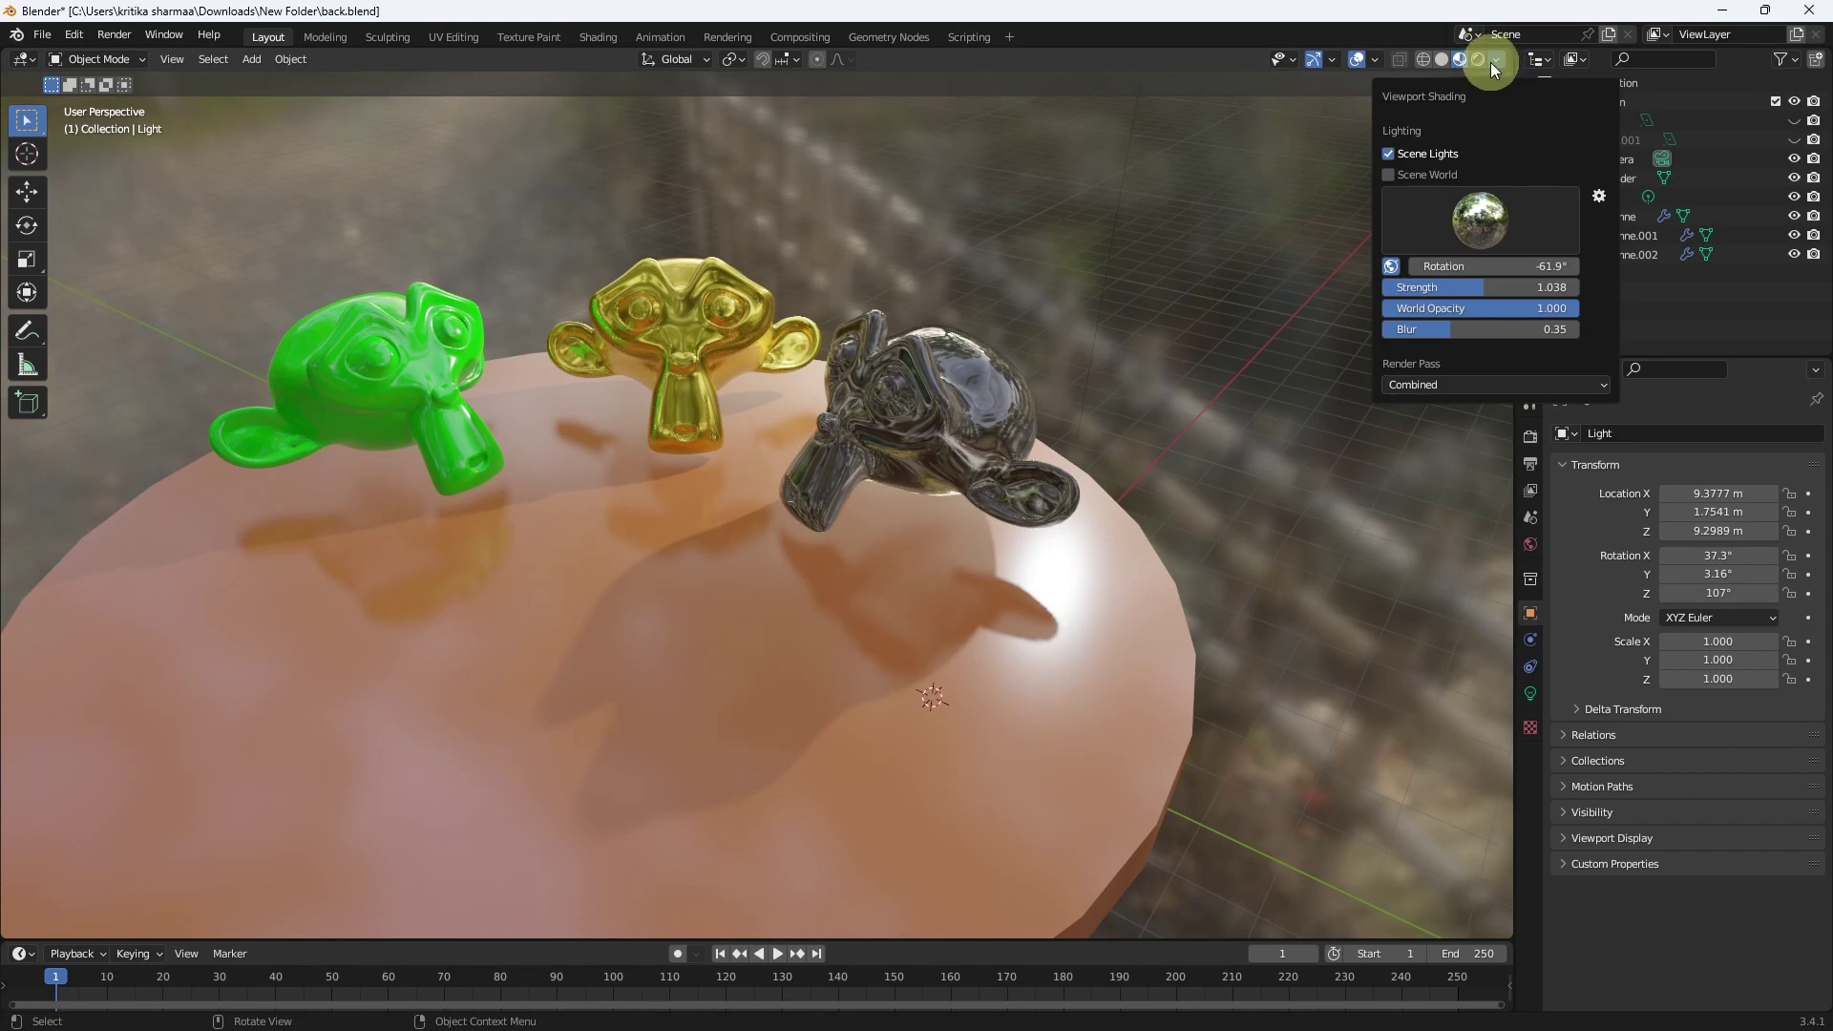
click(1491, 60)
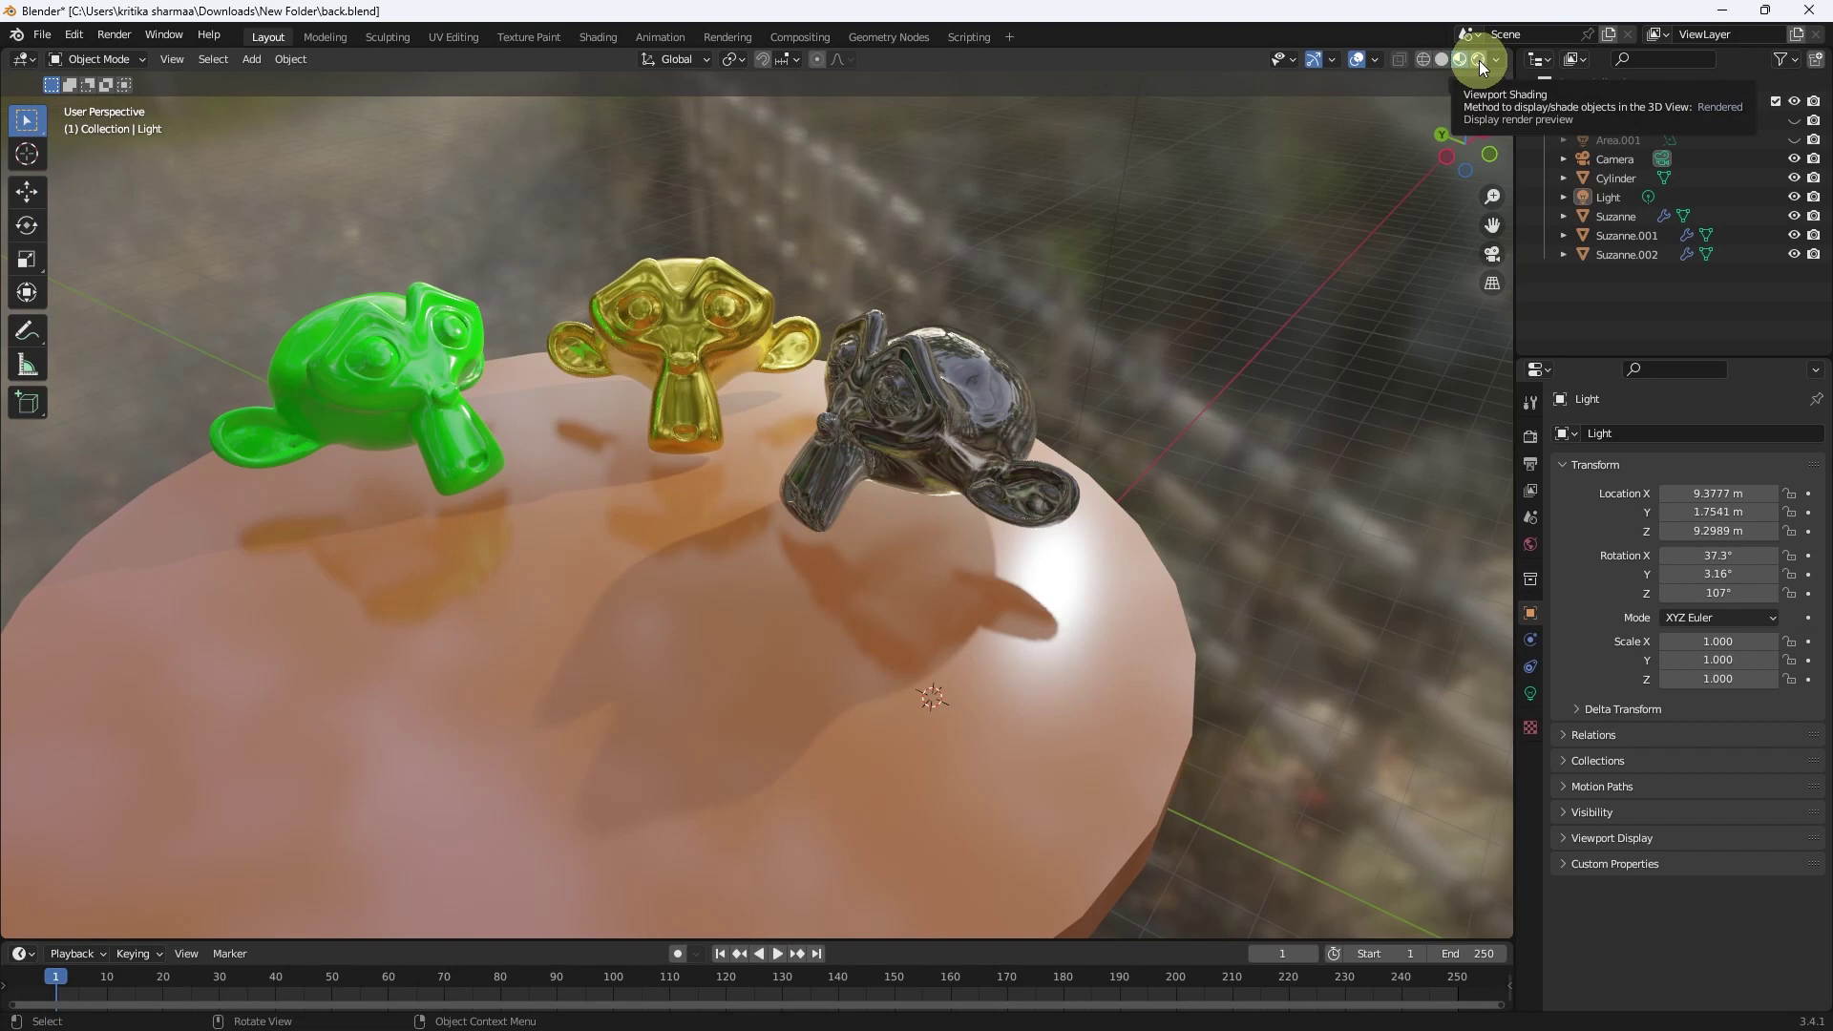
- Check the scene in Rendered shading, pull back to show the whole disc, then return to Material Preview
click(1480, 60)
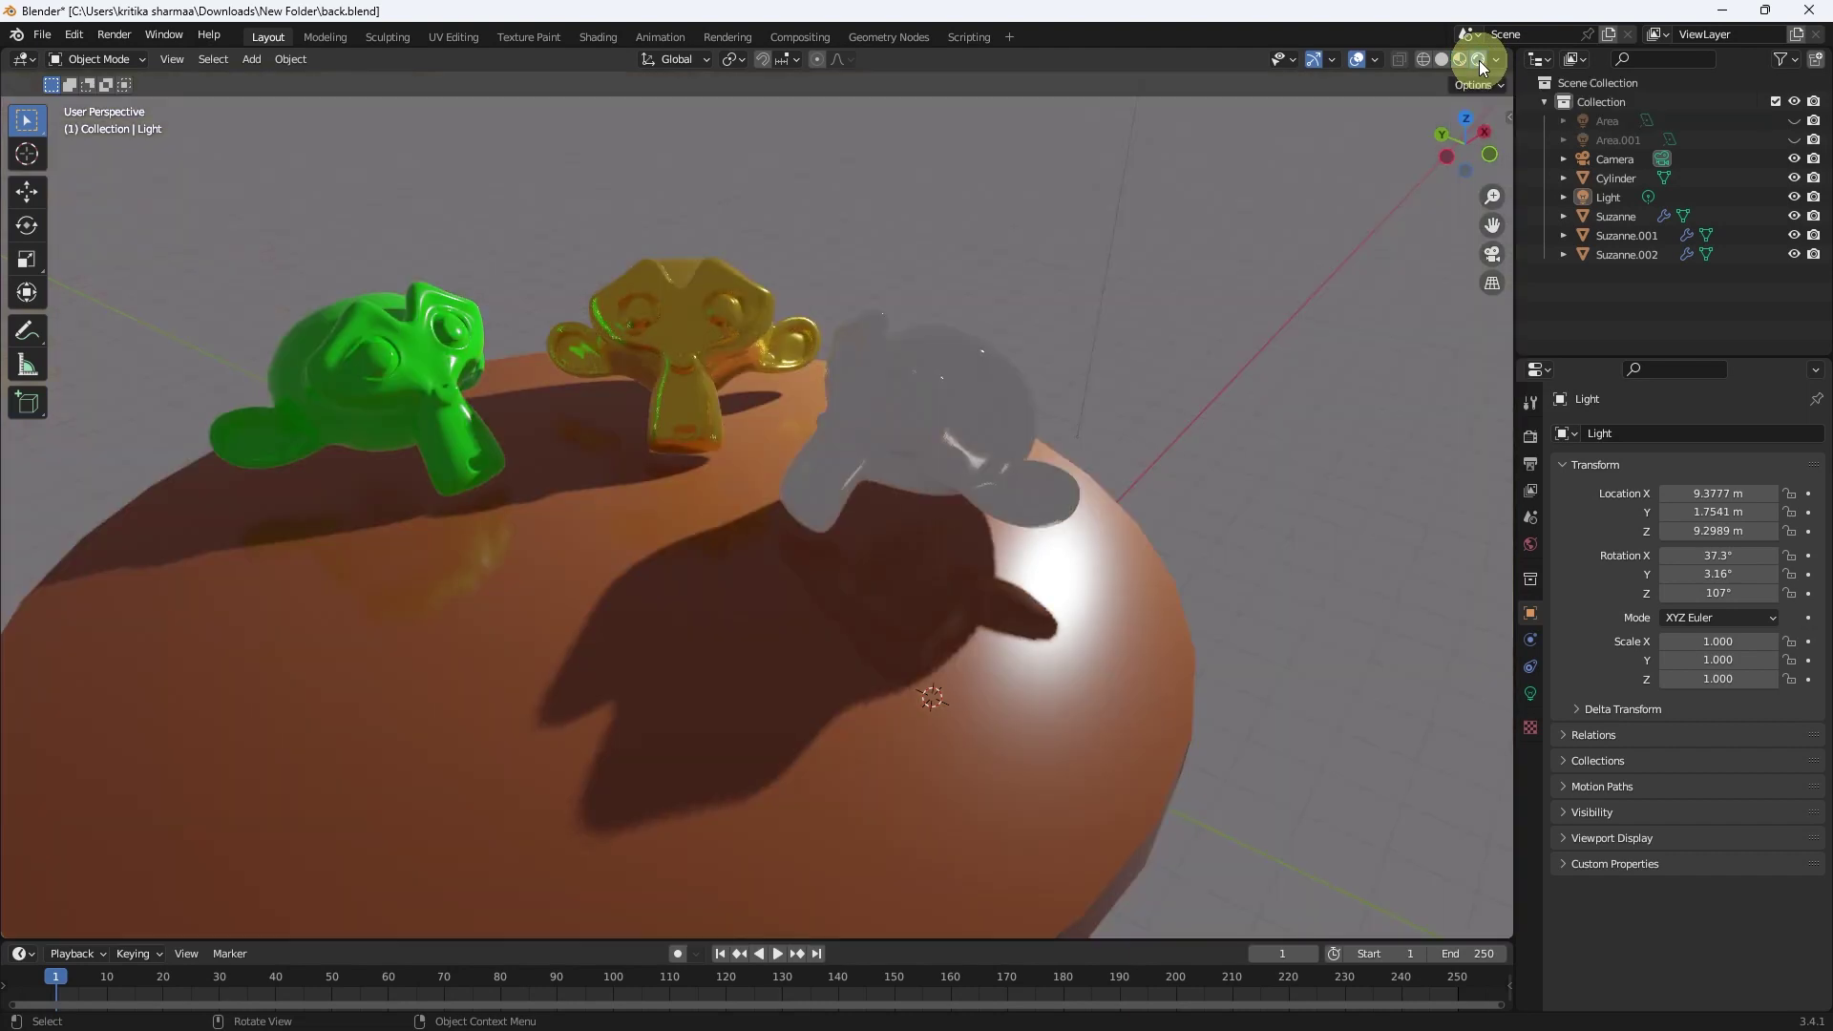
mouse_move(1417, 99)
mouse_down()
mouse_move(867, 353)
mouse_move(746, 357)
mouse_up()
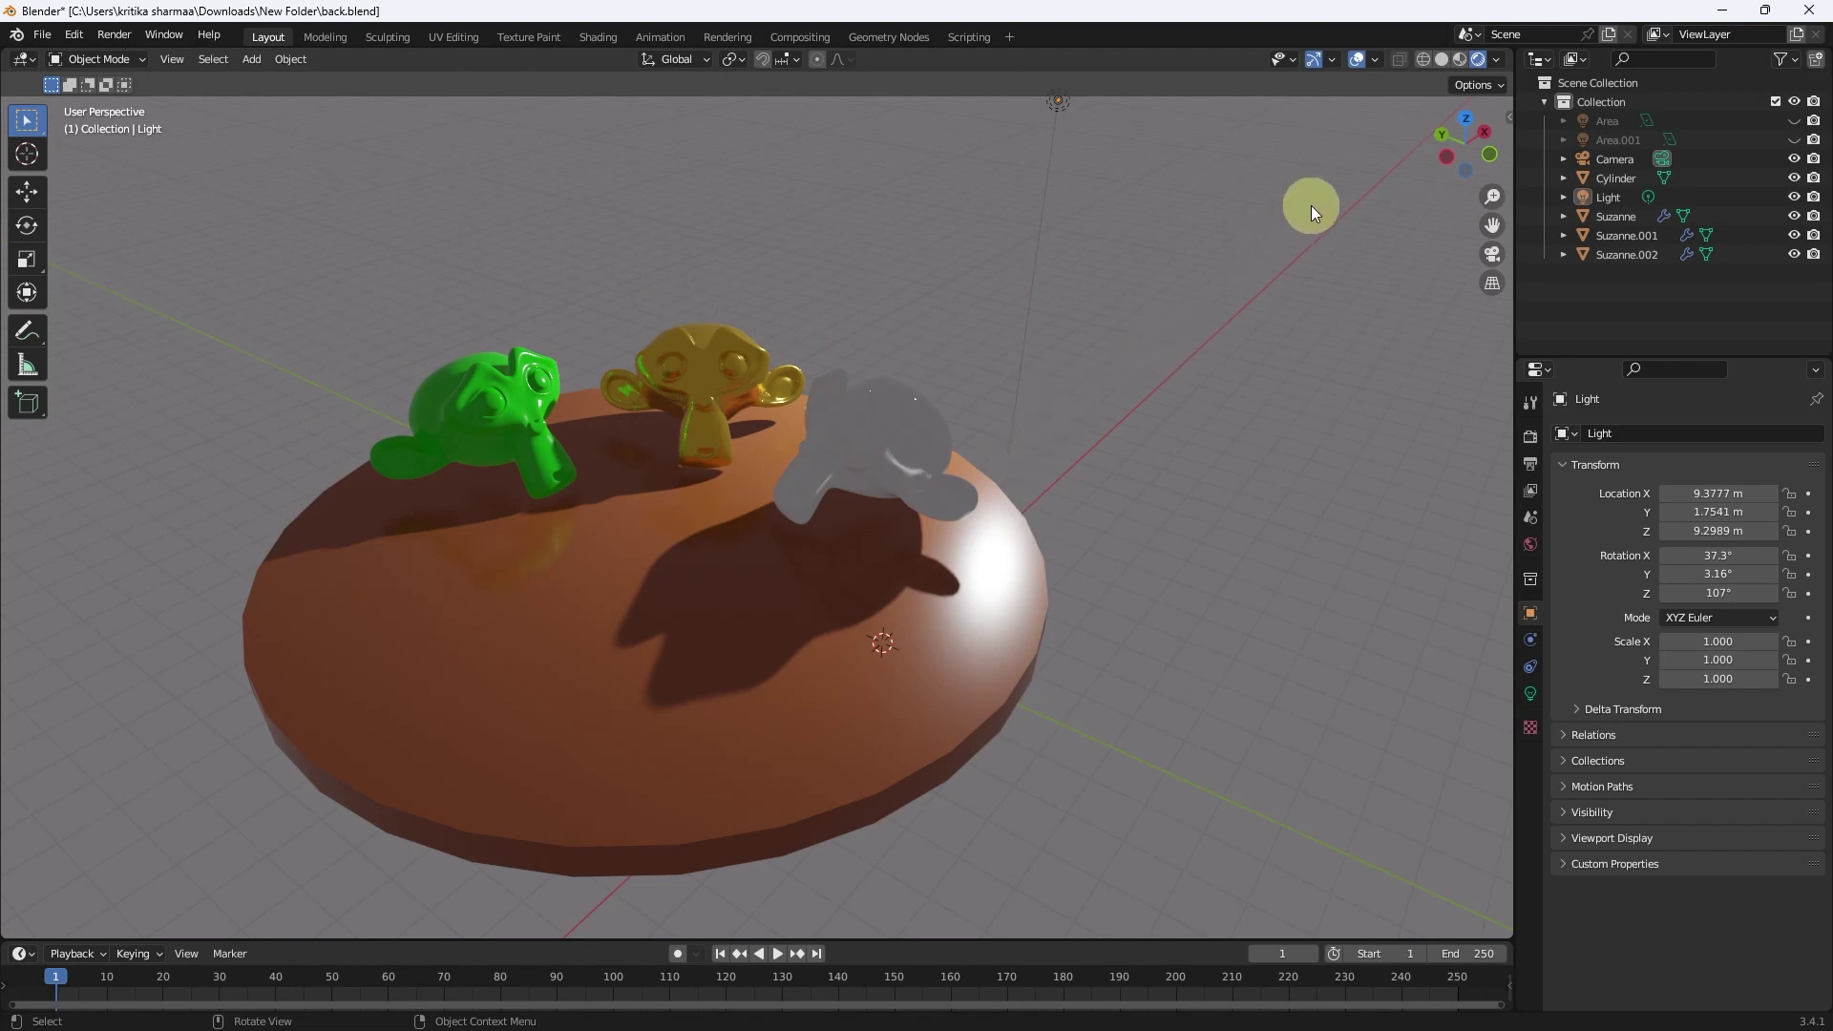
click(1463, 62)
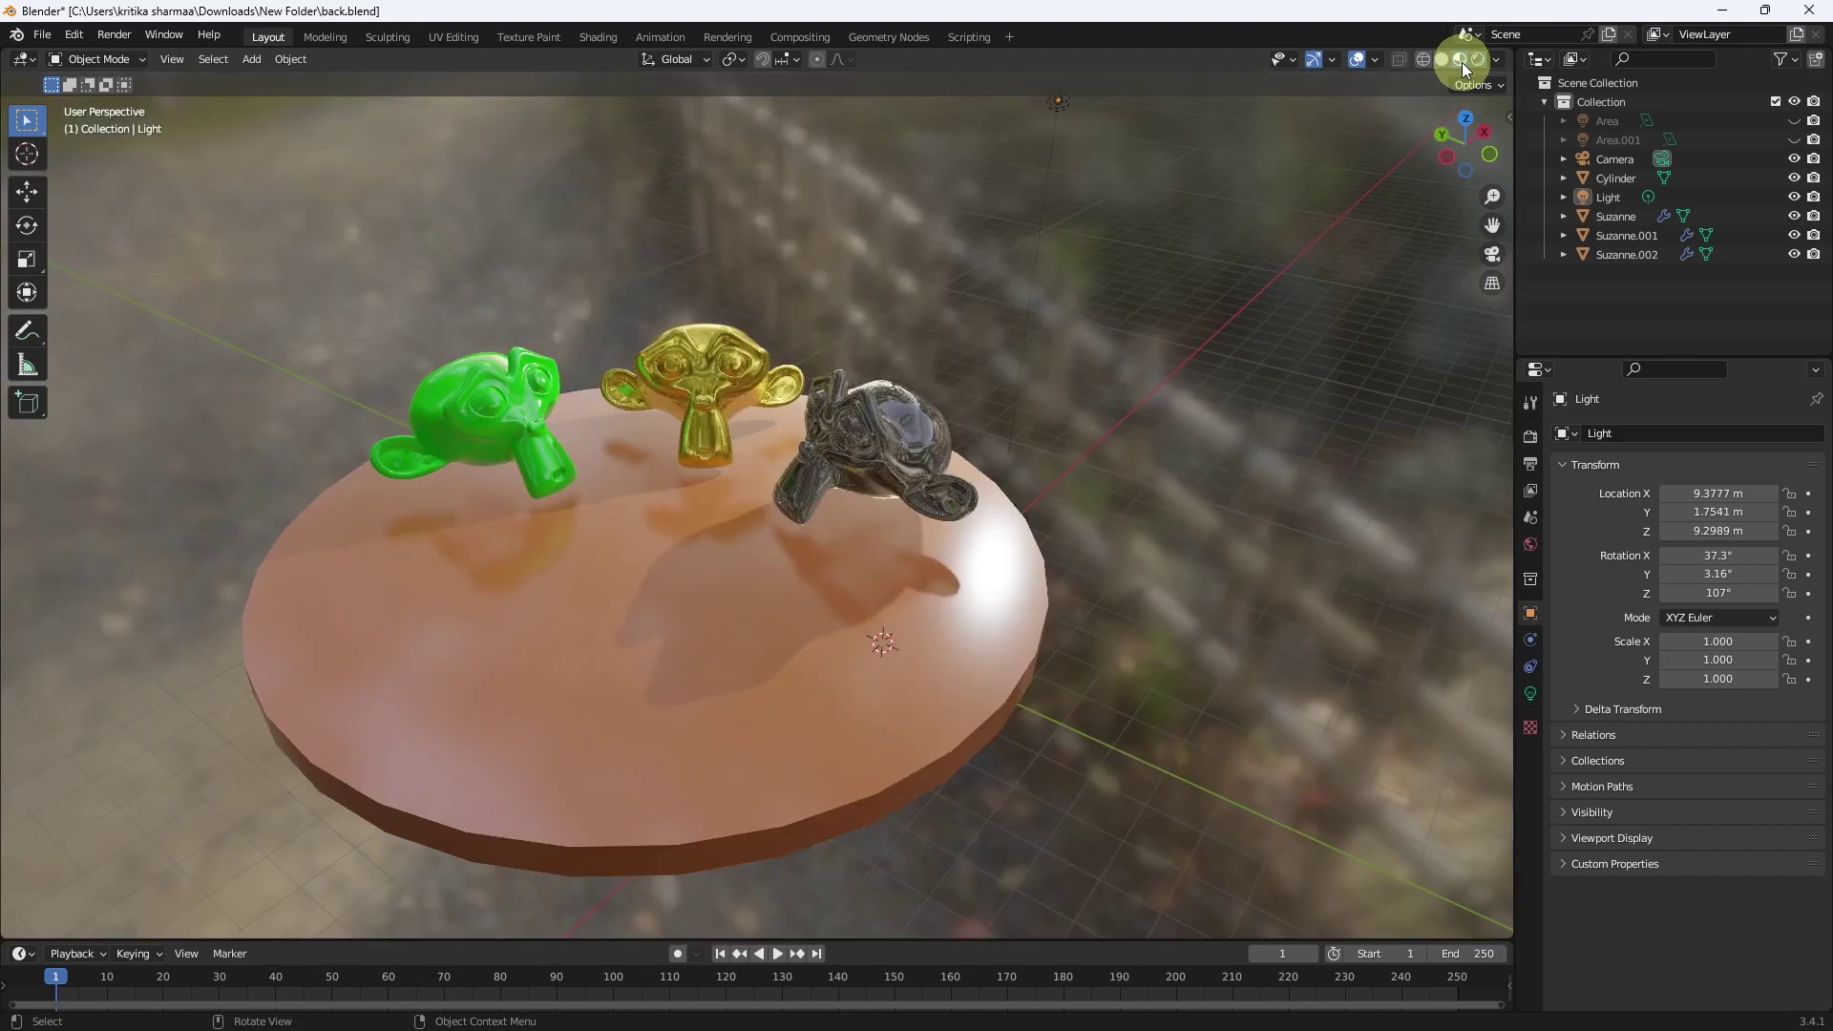
- Toggle Scene Lights off and on, then compare Material Preview against Rendered shading
click(1496, 62)
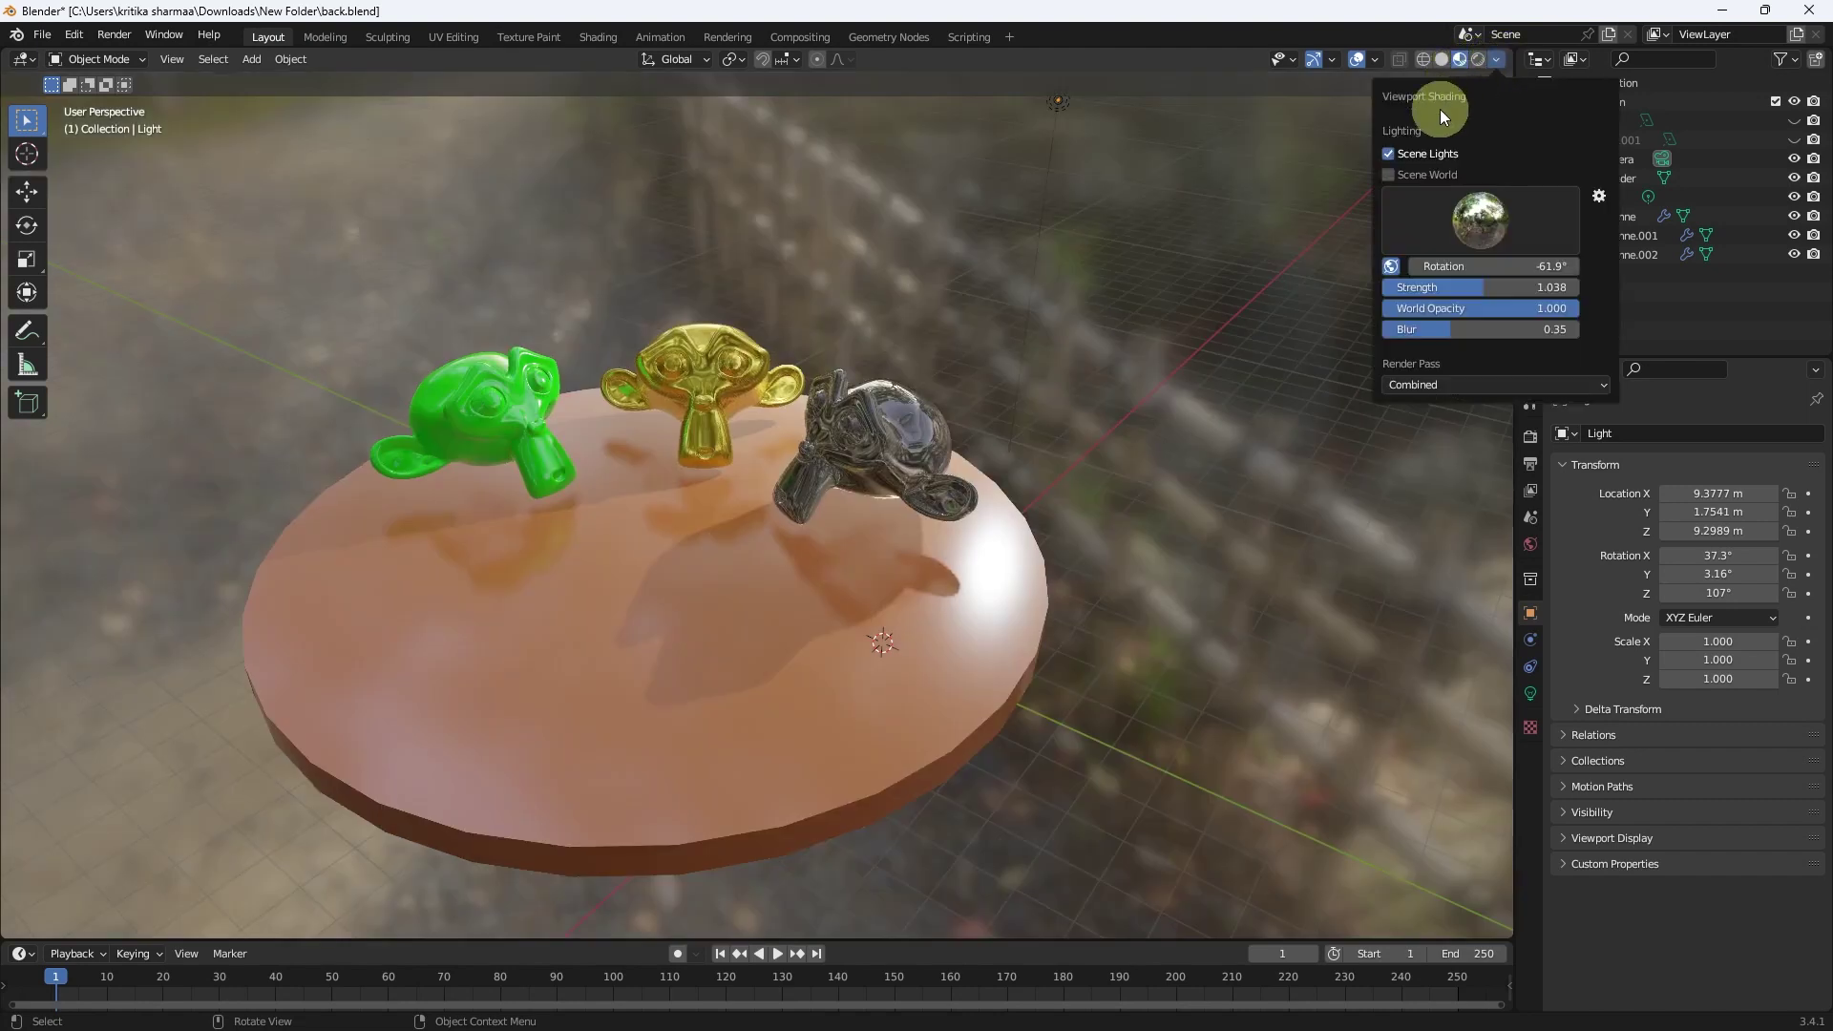
click(1388, 154)
click(1388, 153)
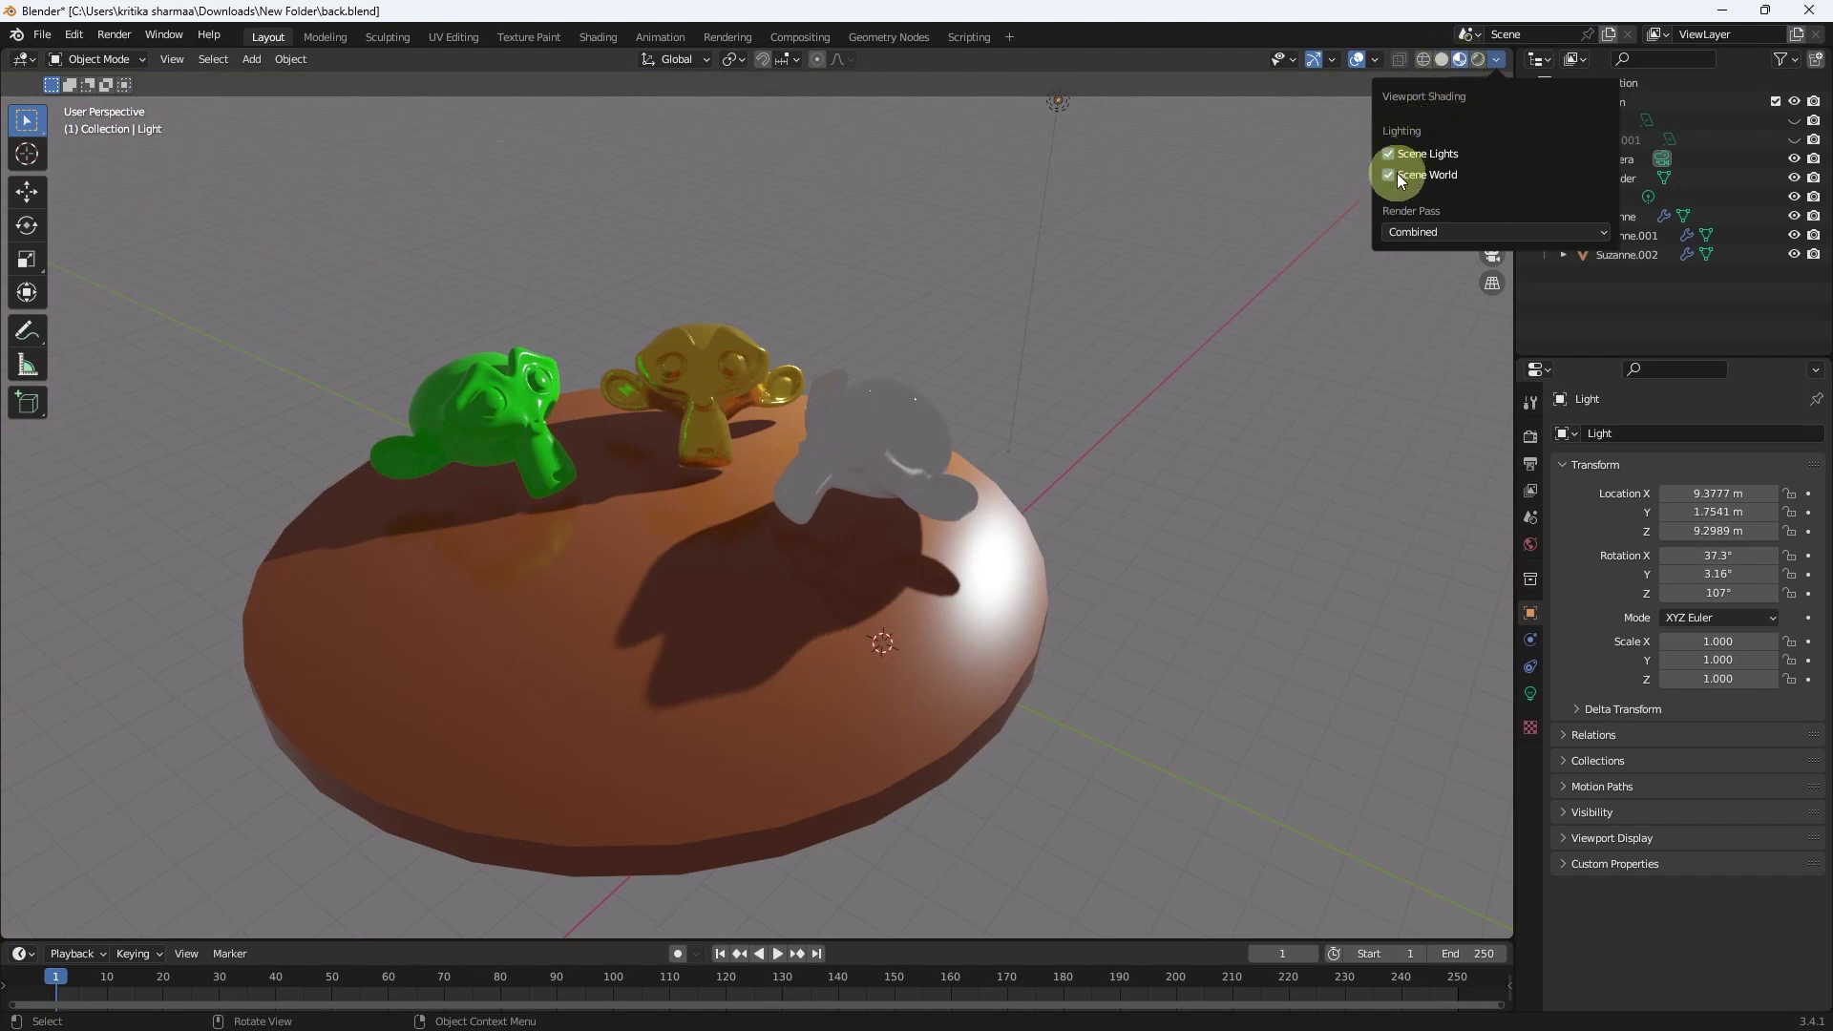
click(1480, 60)
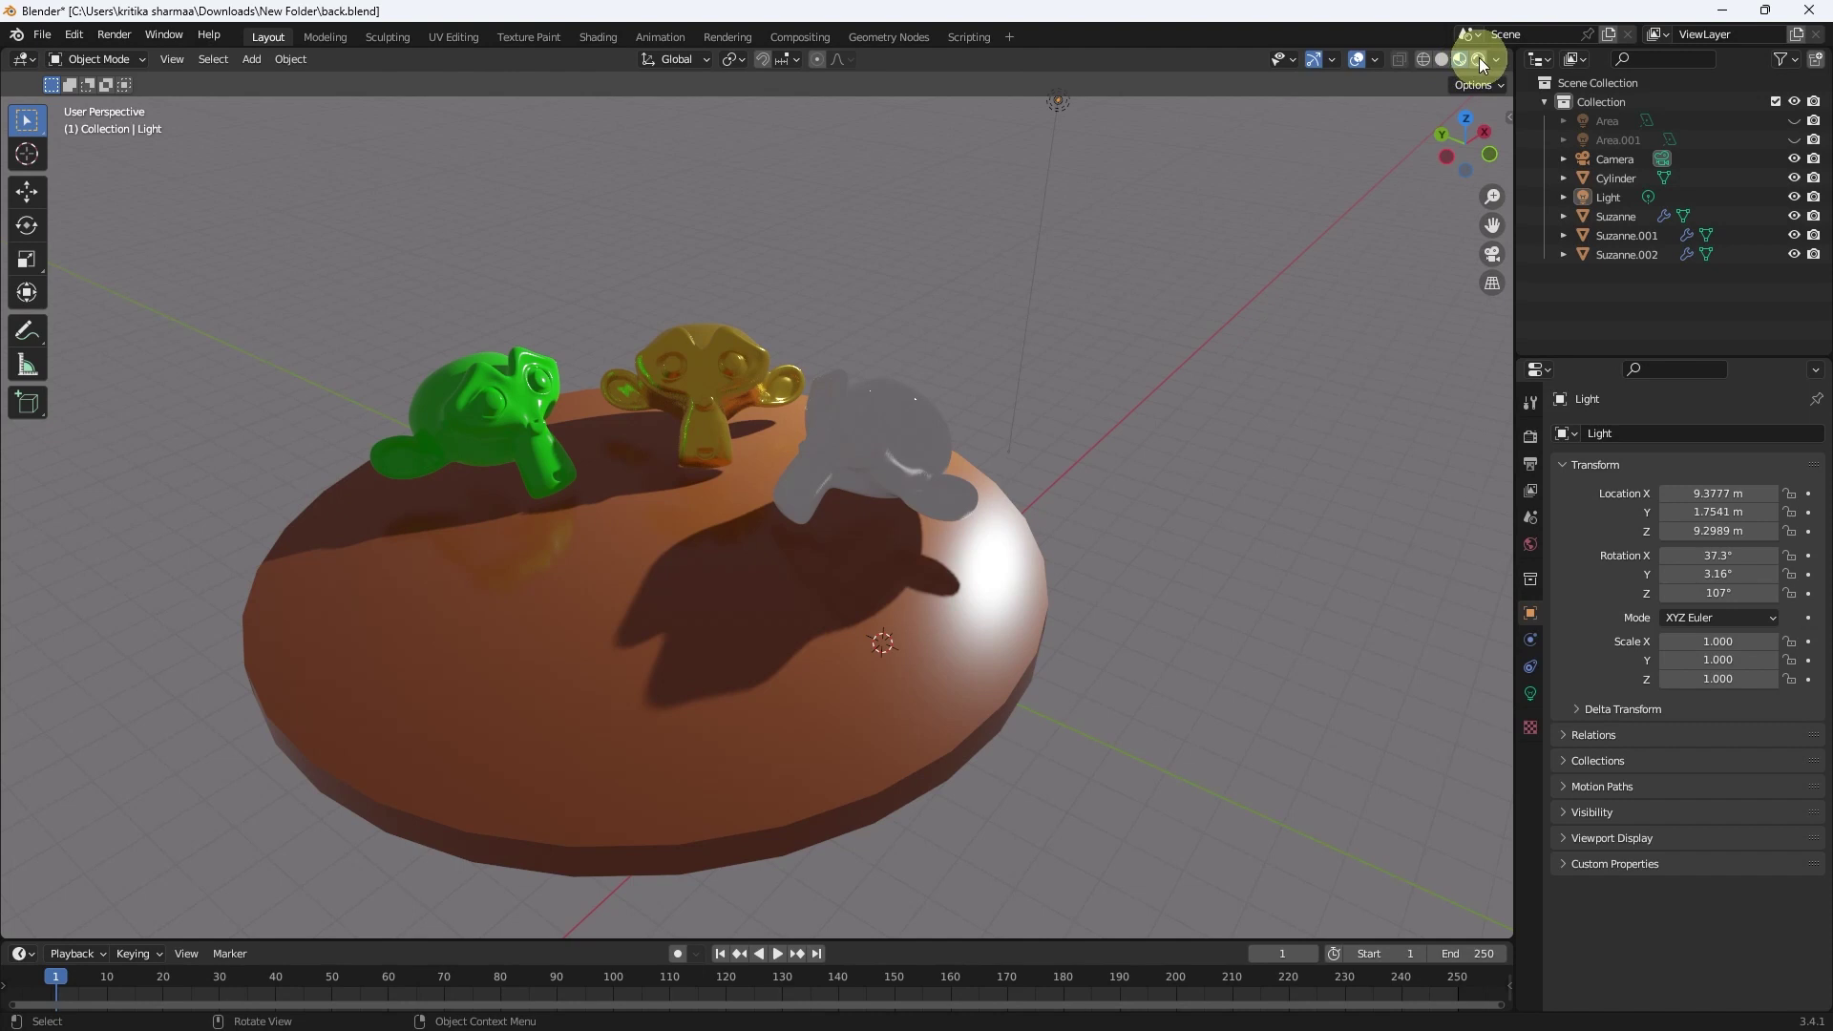
click(1463, 59)
click(1481, 59)
- Turn off Scene Lights and Scene World so the forest HDRI lights the monkeys
click(1492, 59)
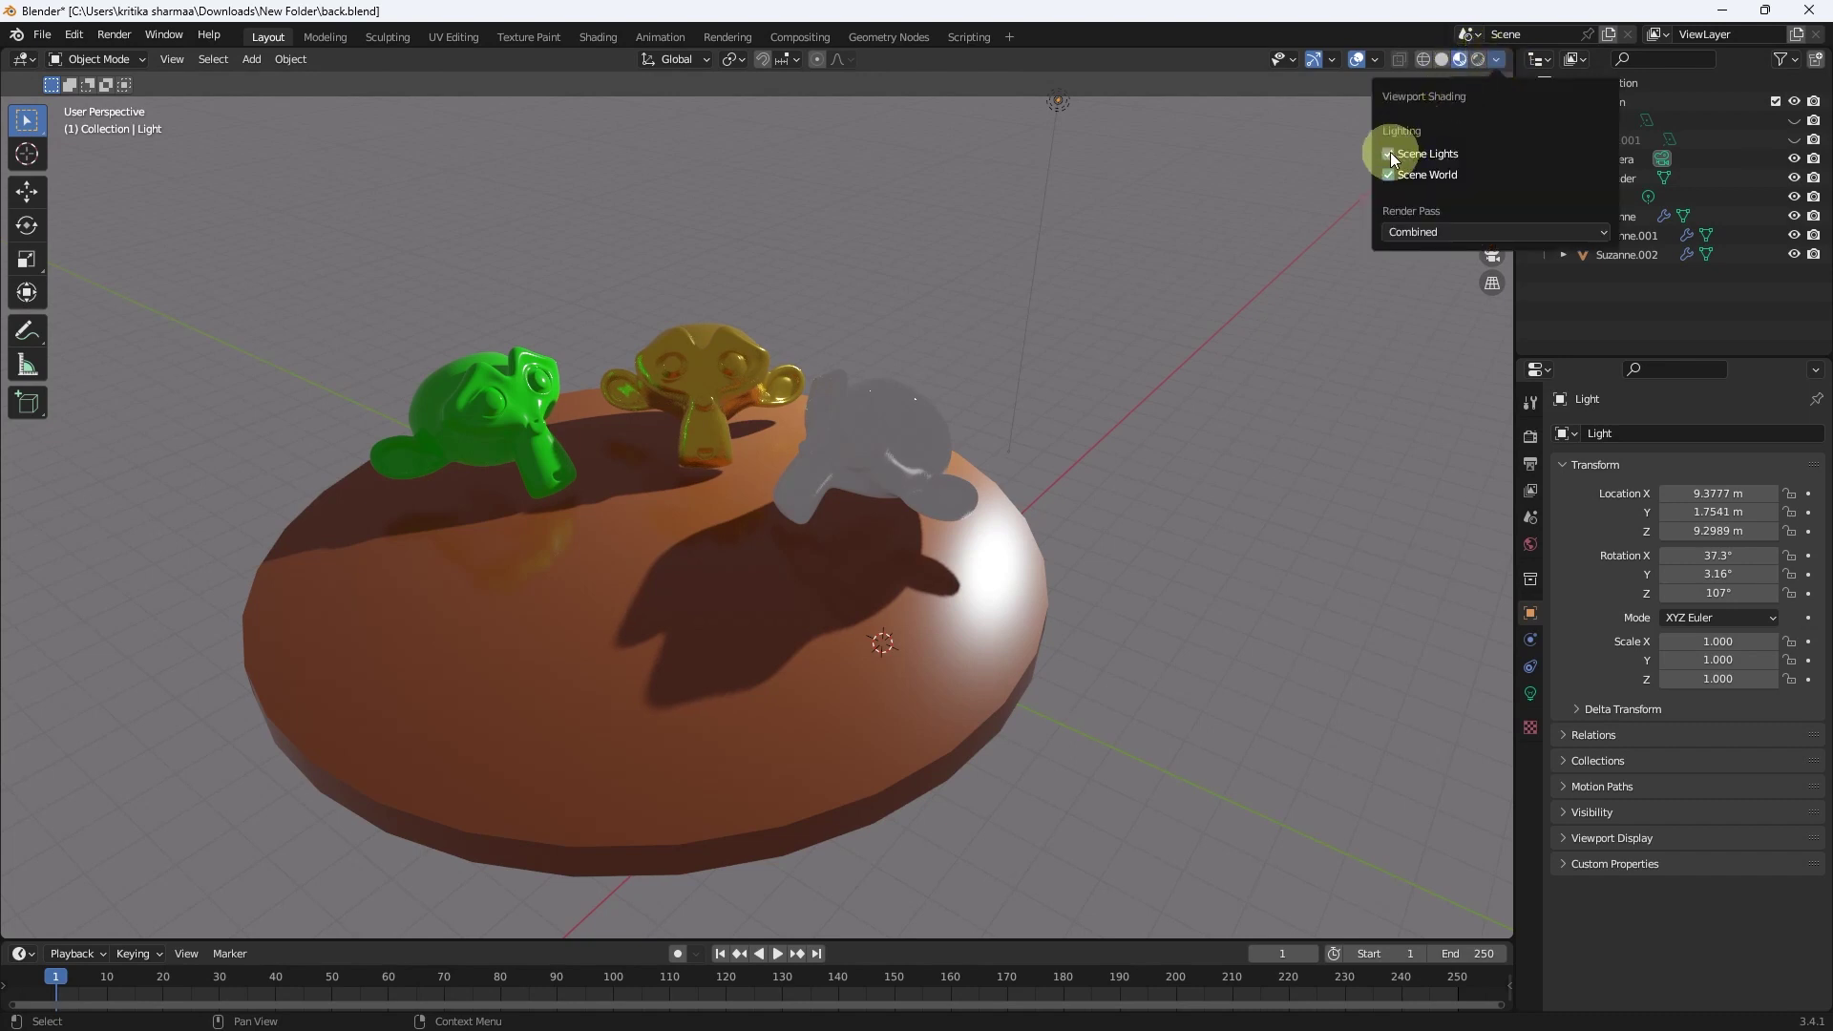
click(1389, 153)
click(1391, 175)
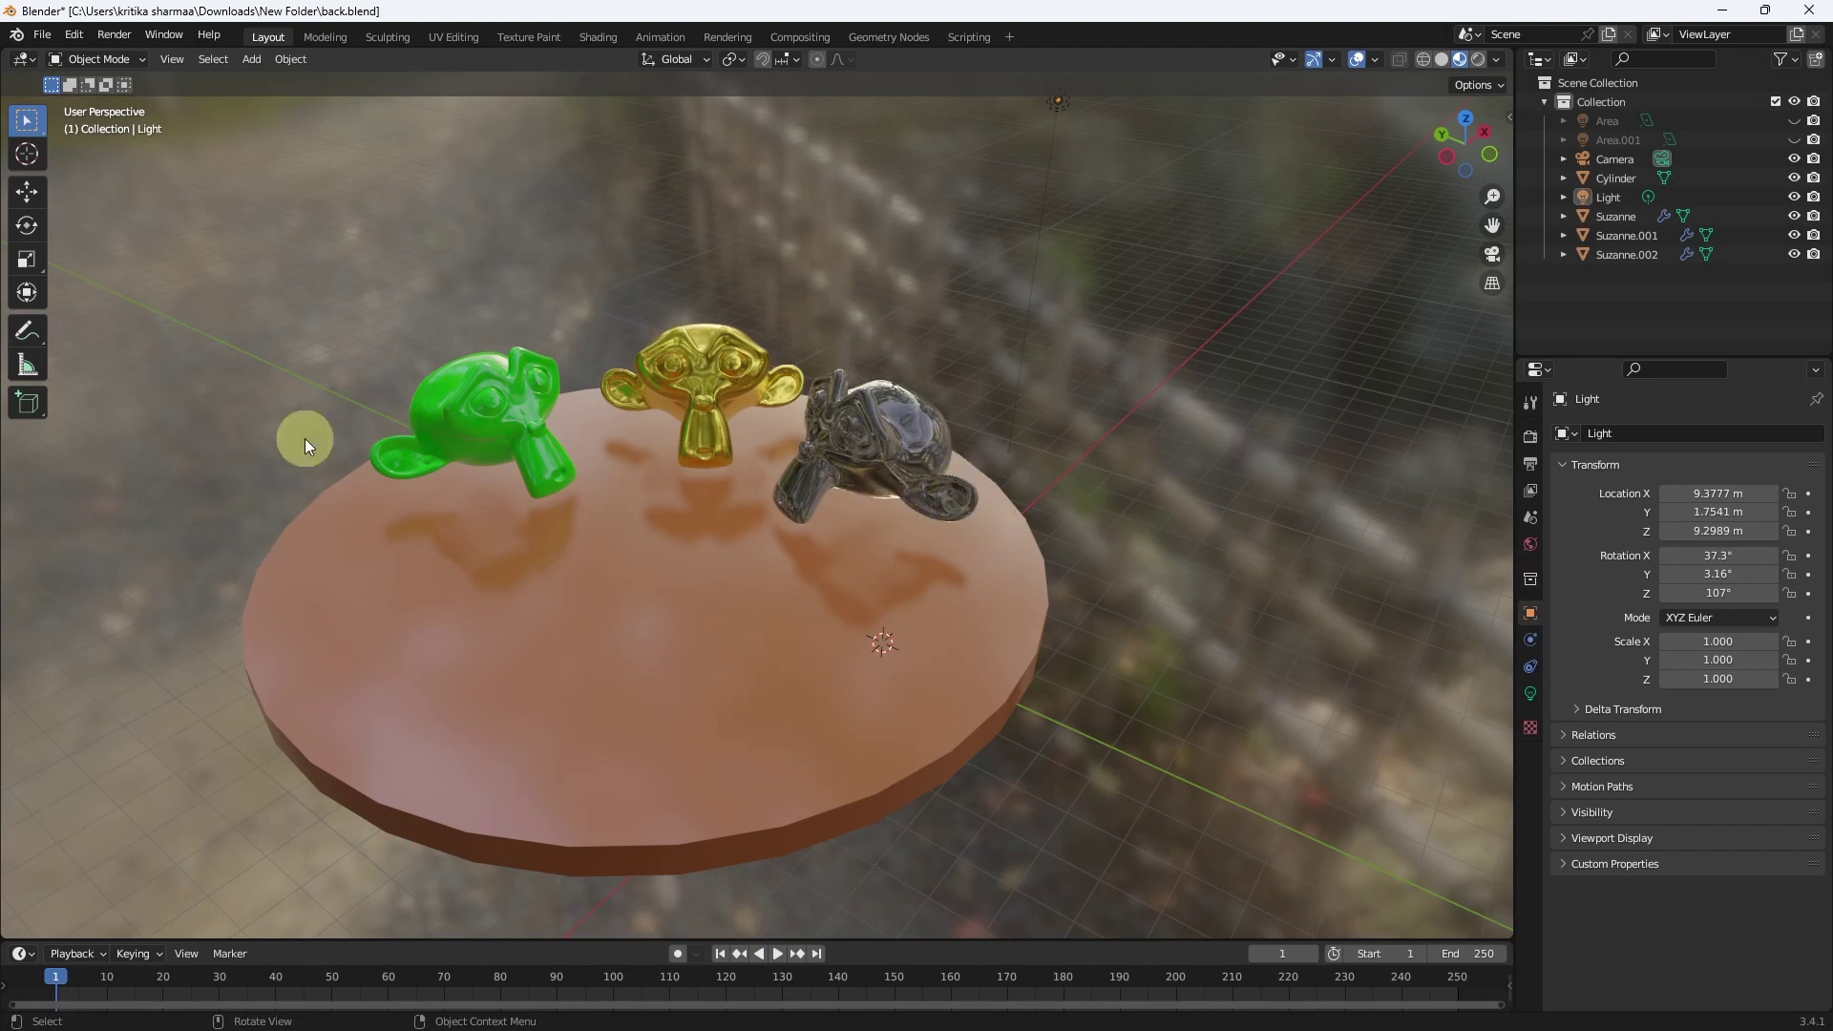
click(1482, 63)
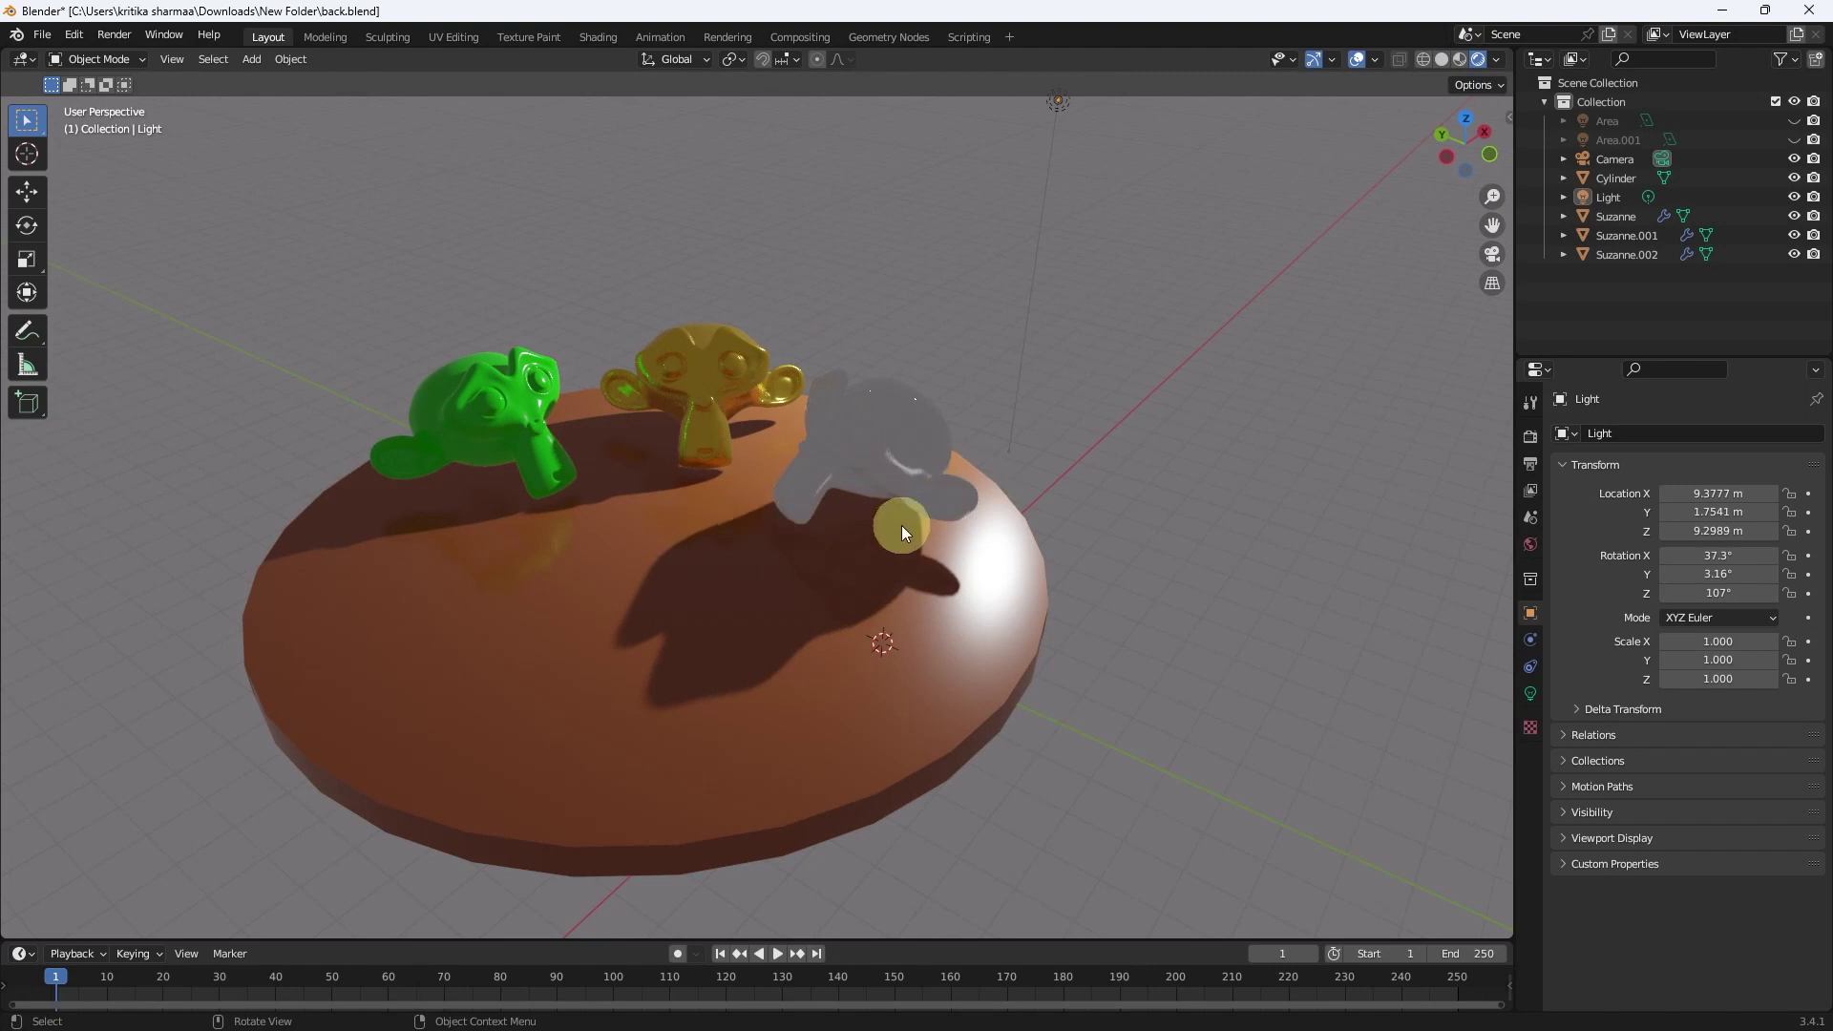
- Check the lighting options in Material Preview, then orbit to a flatter side-on view
click(1497, 63)
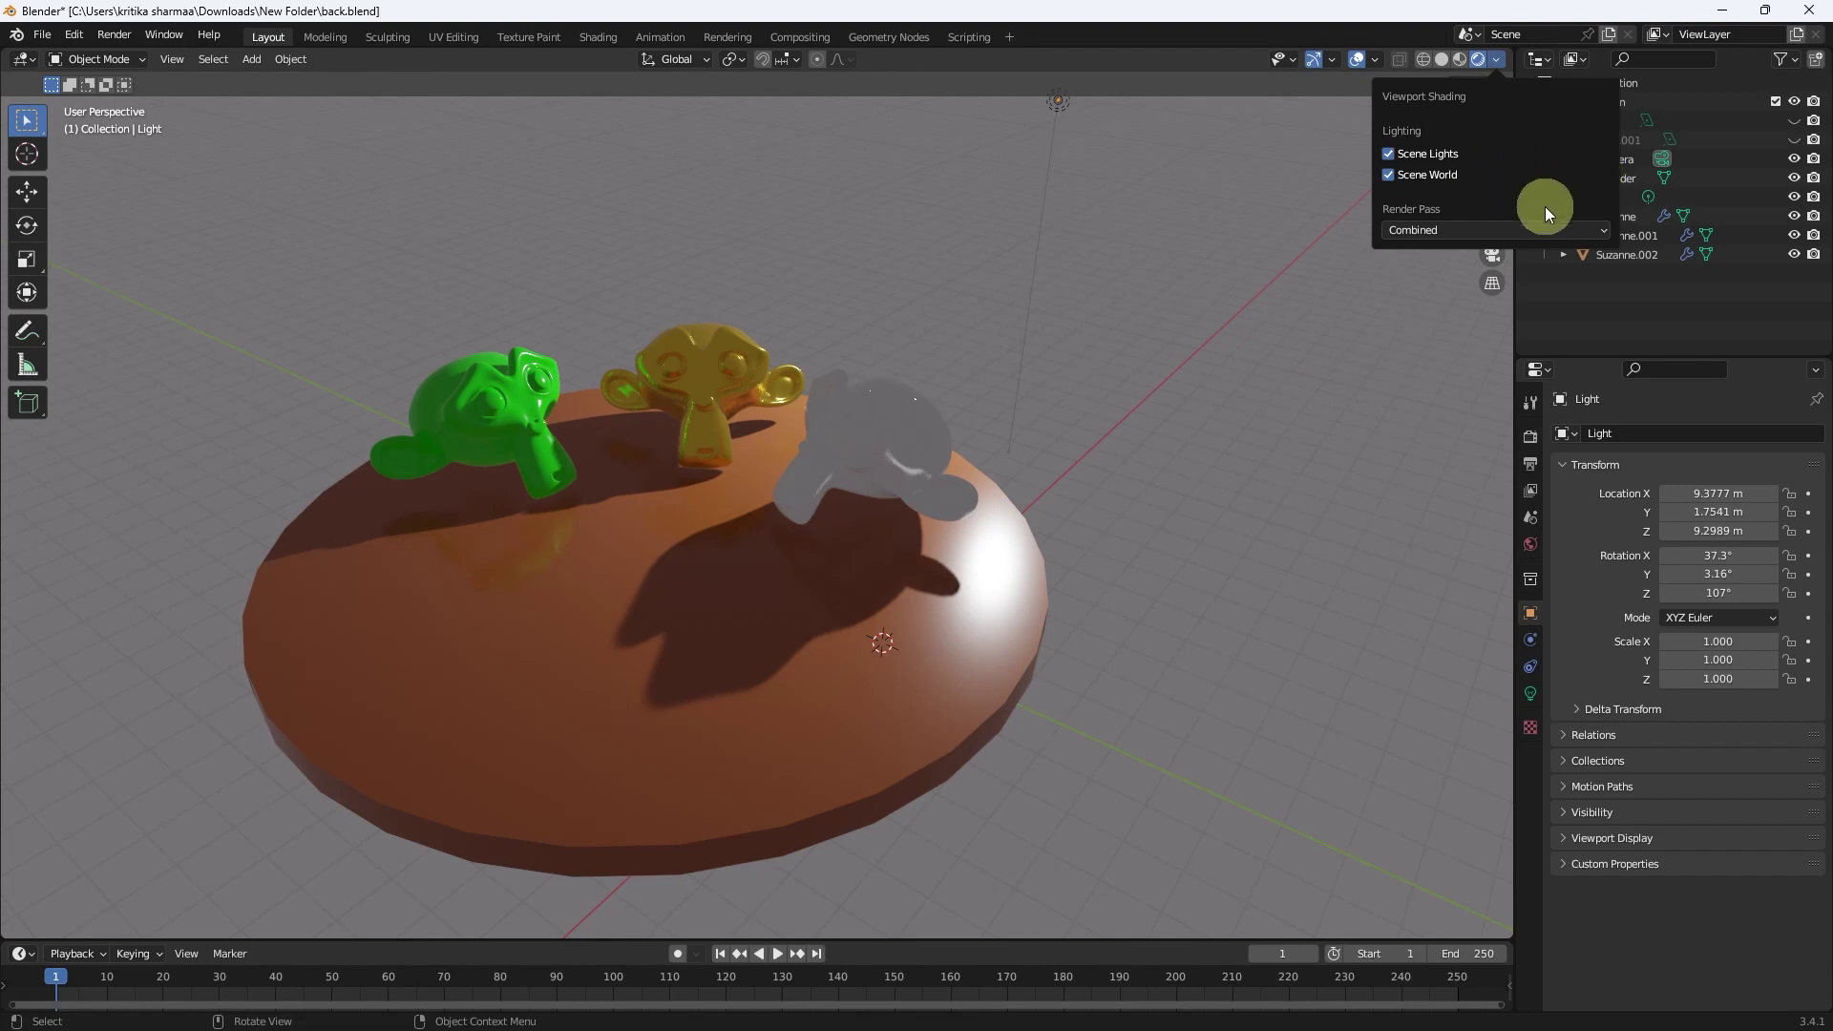
click(1497, 59)
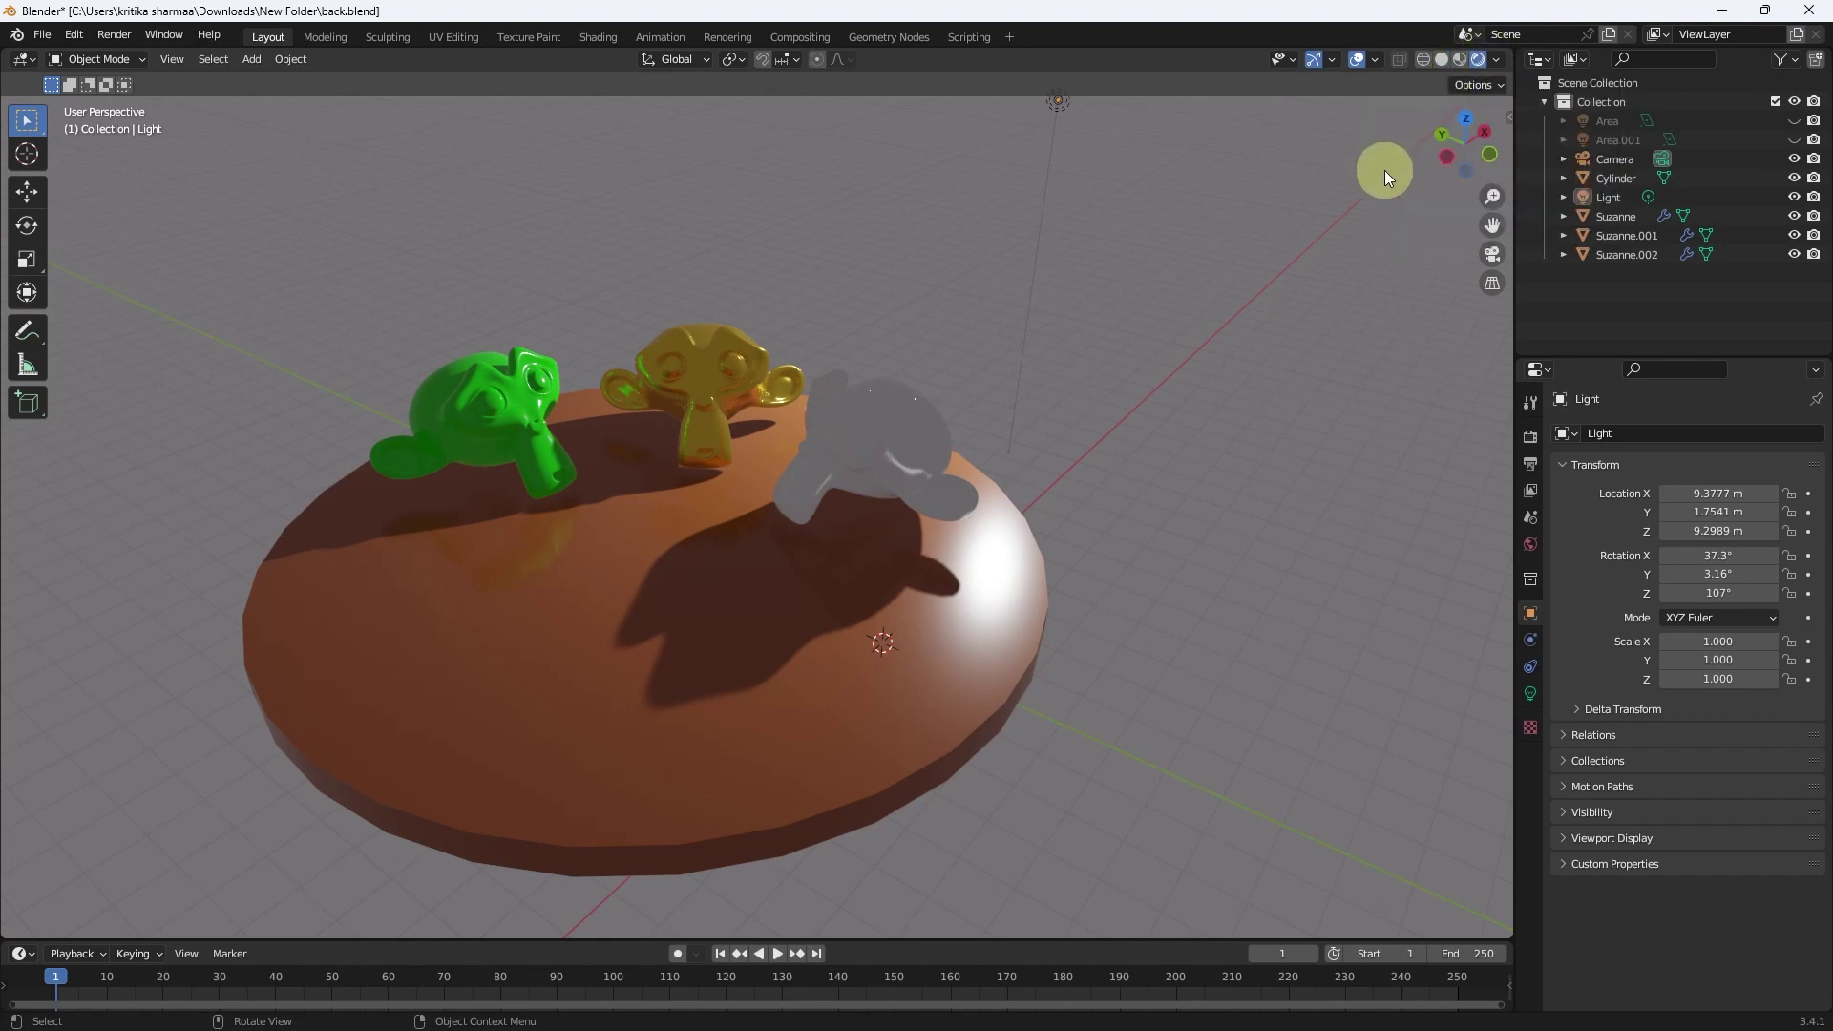
click(1463, 62)
click(1495, 61)
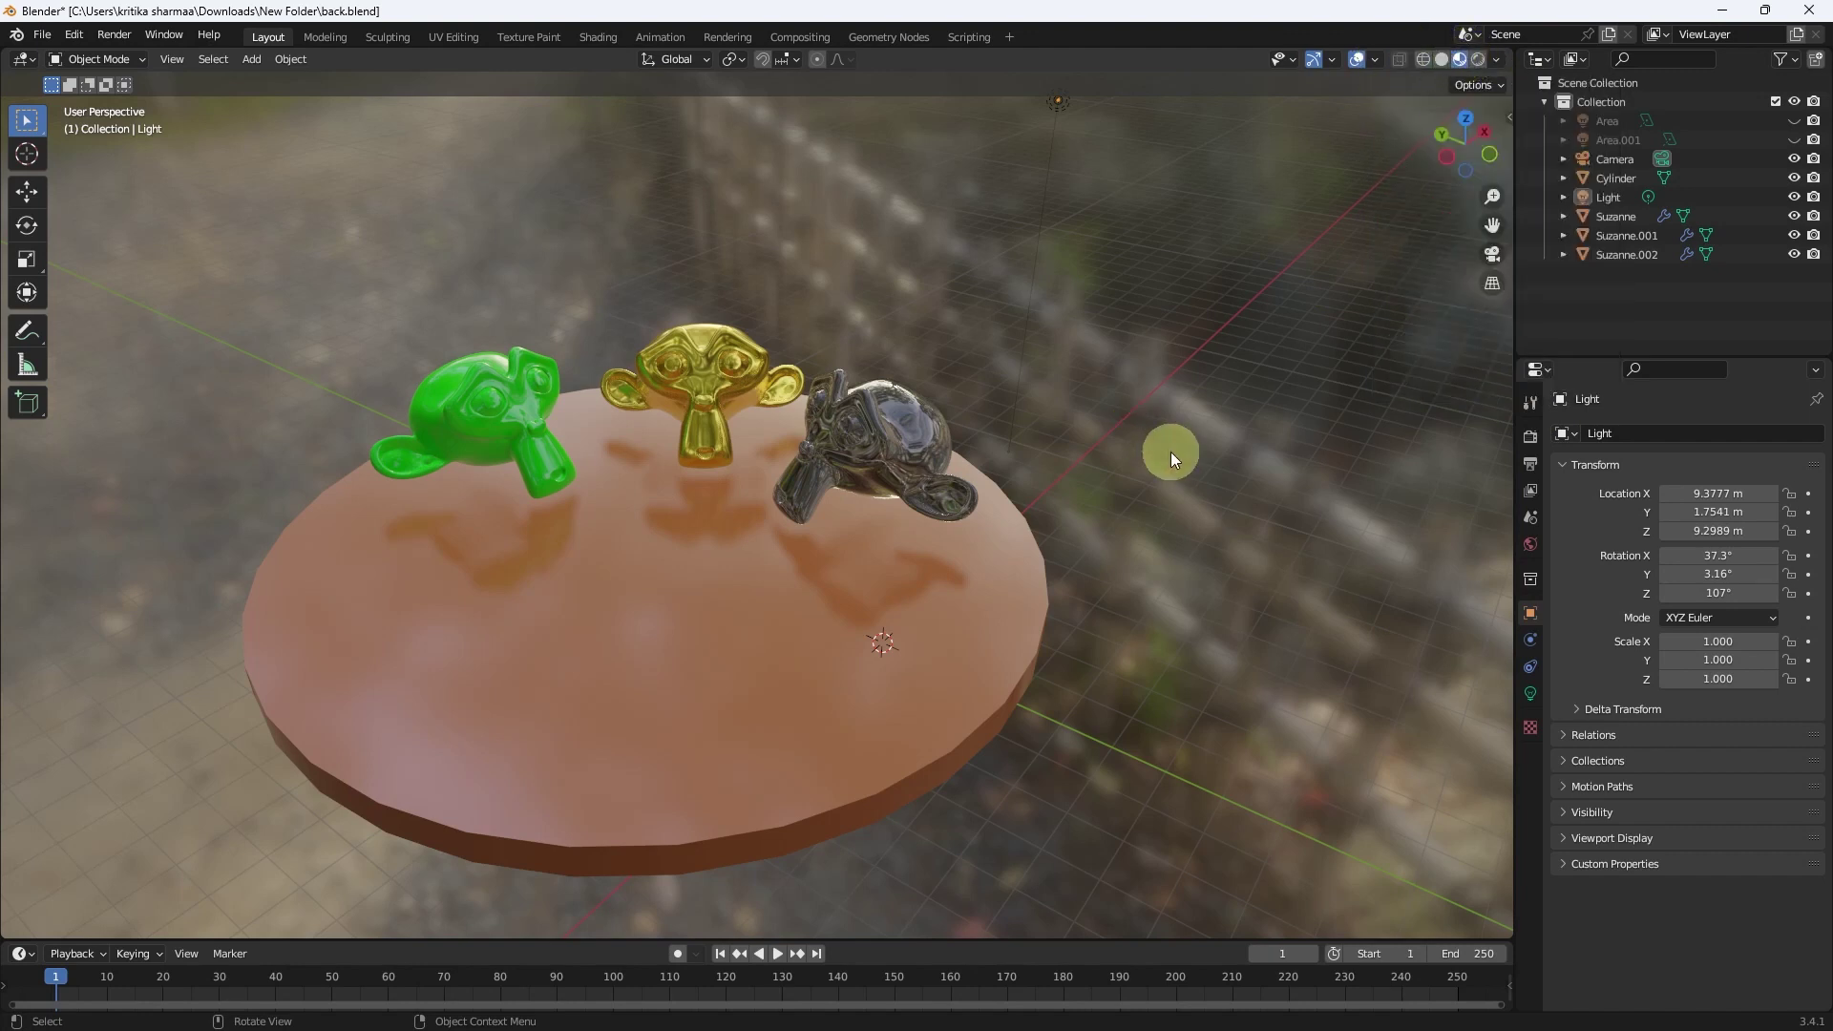
mouse_move(1157, 457)
middle_down()
mouse_move(927, 515)
mouse_move(895, 460)
mouse_move(918, 435)
middle_up()
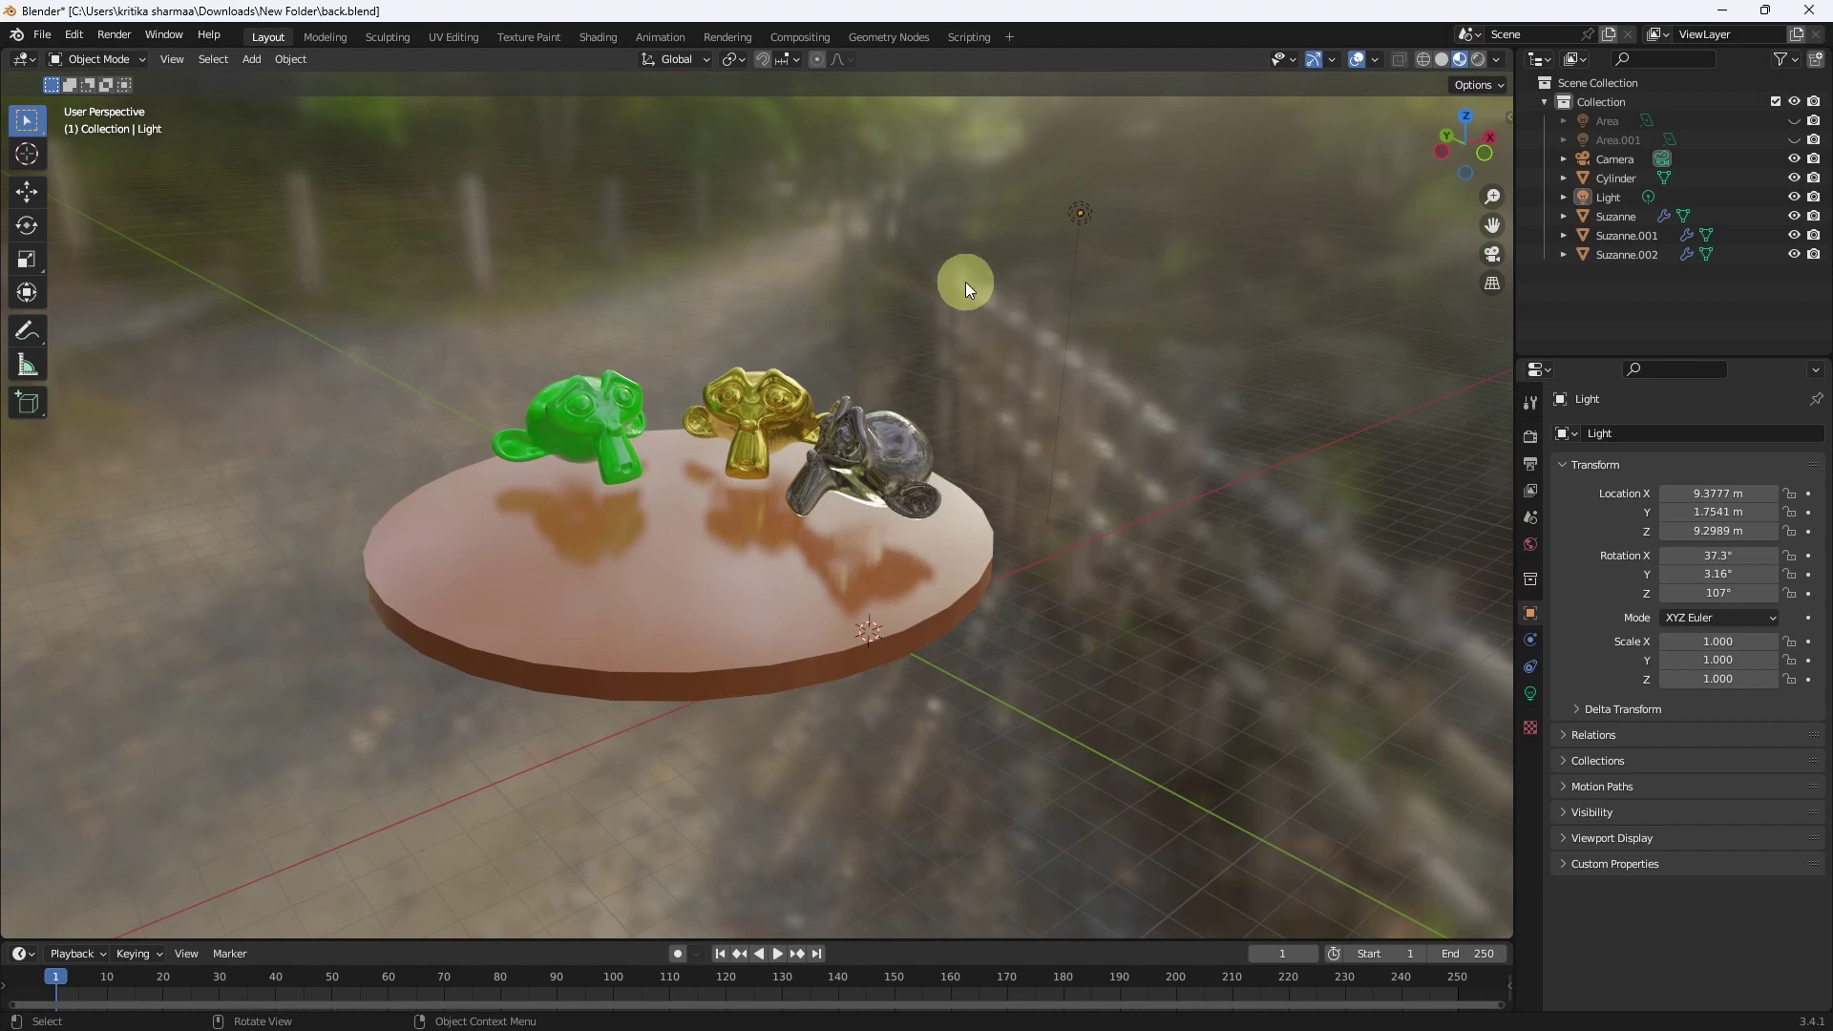
key(z)
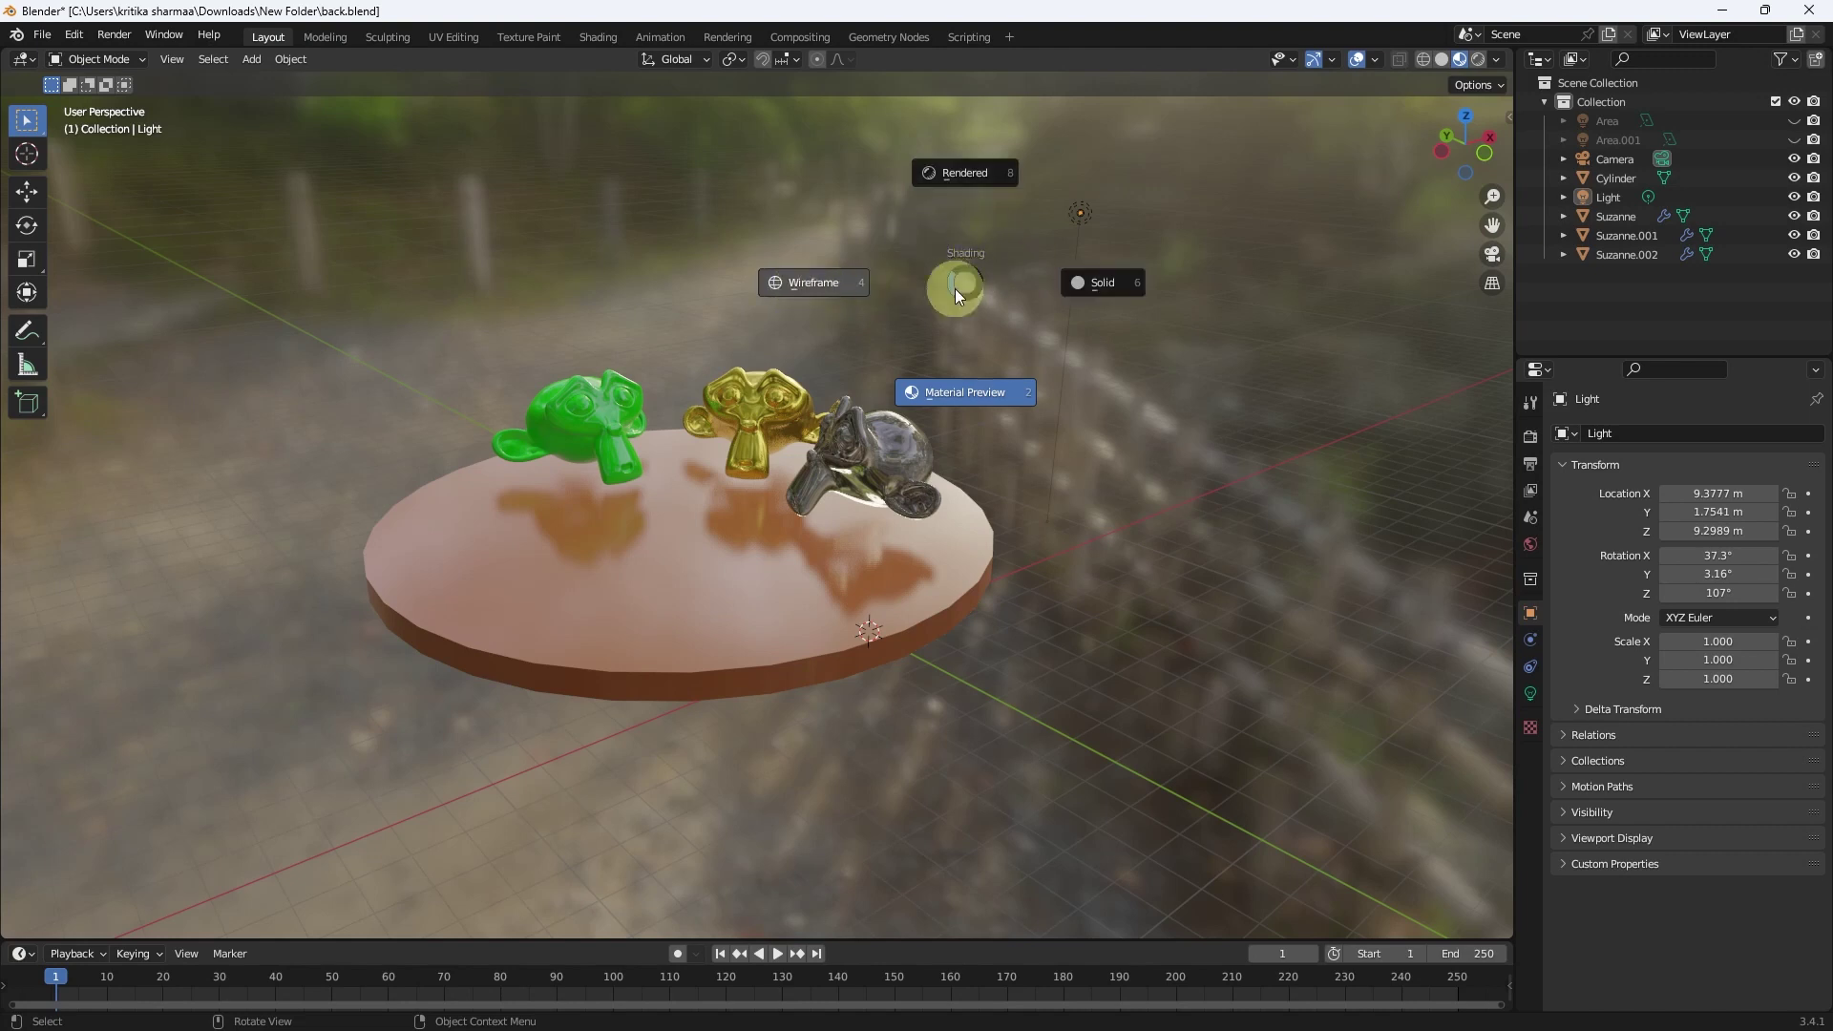
click(835, 284)
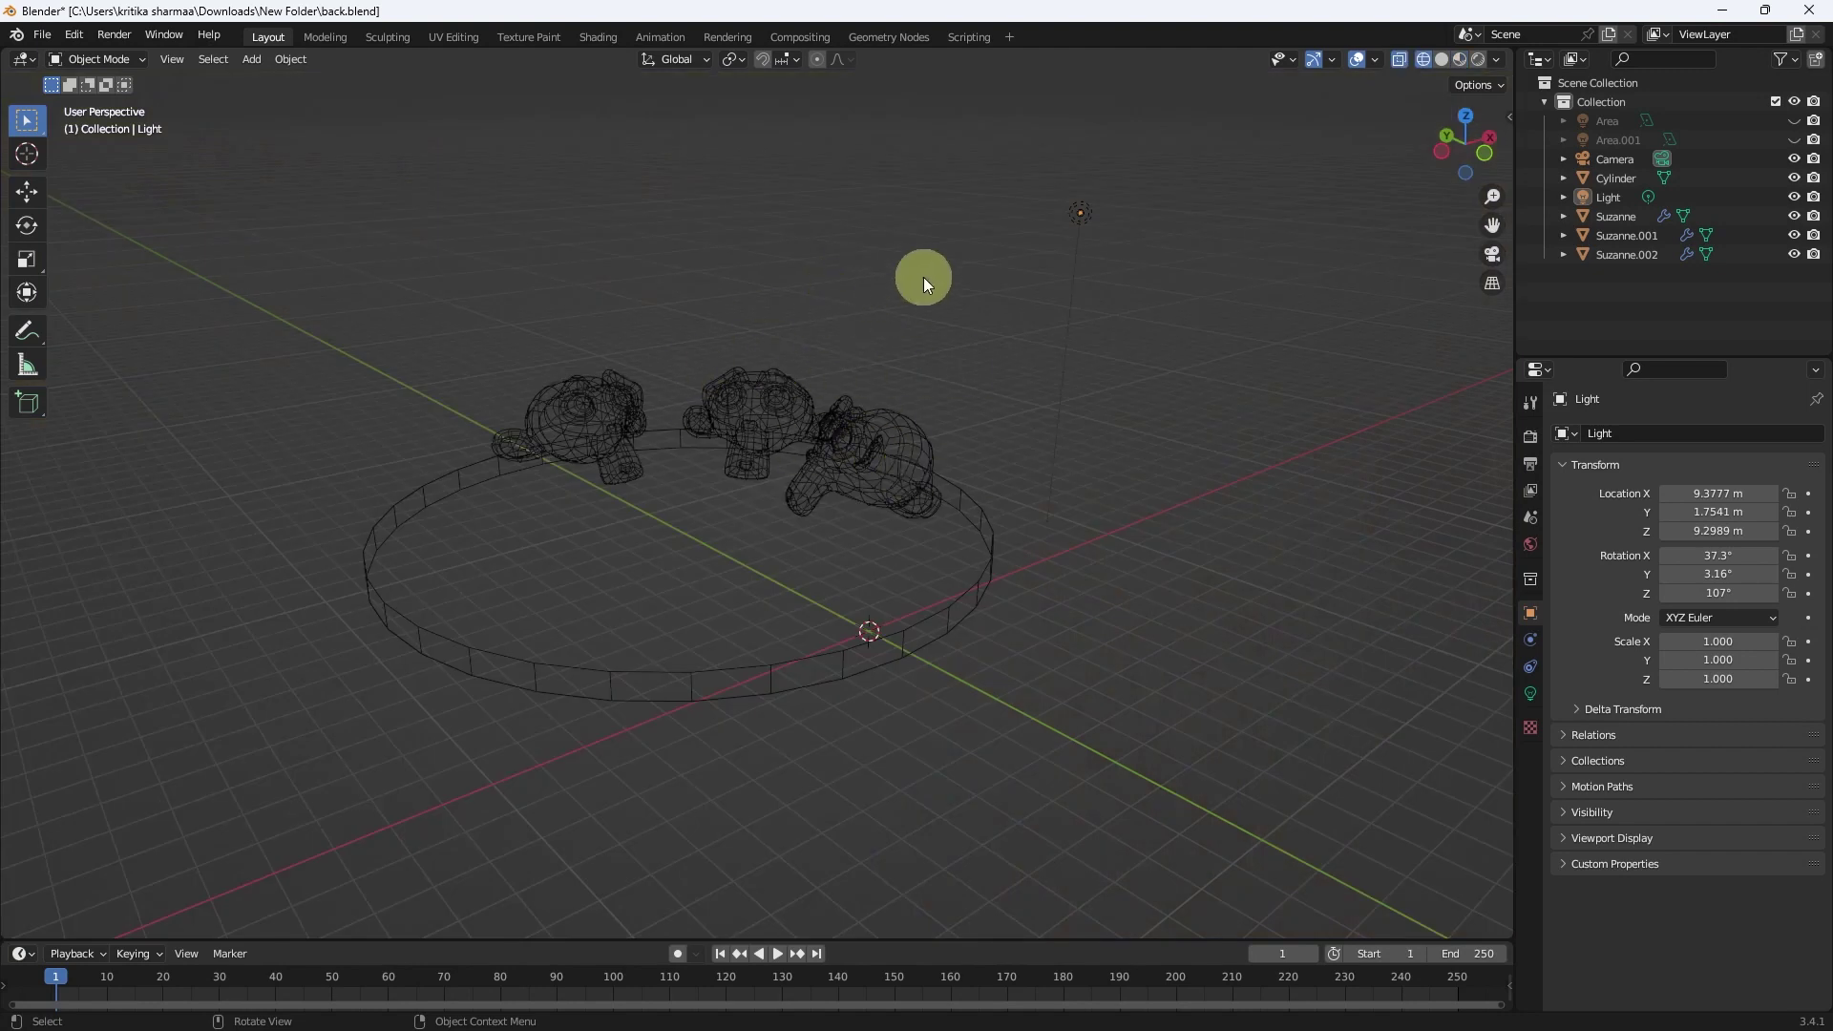
key(z)
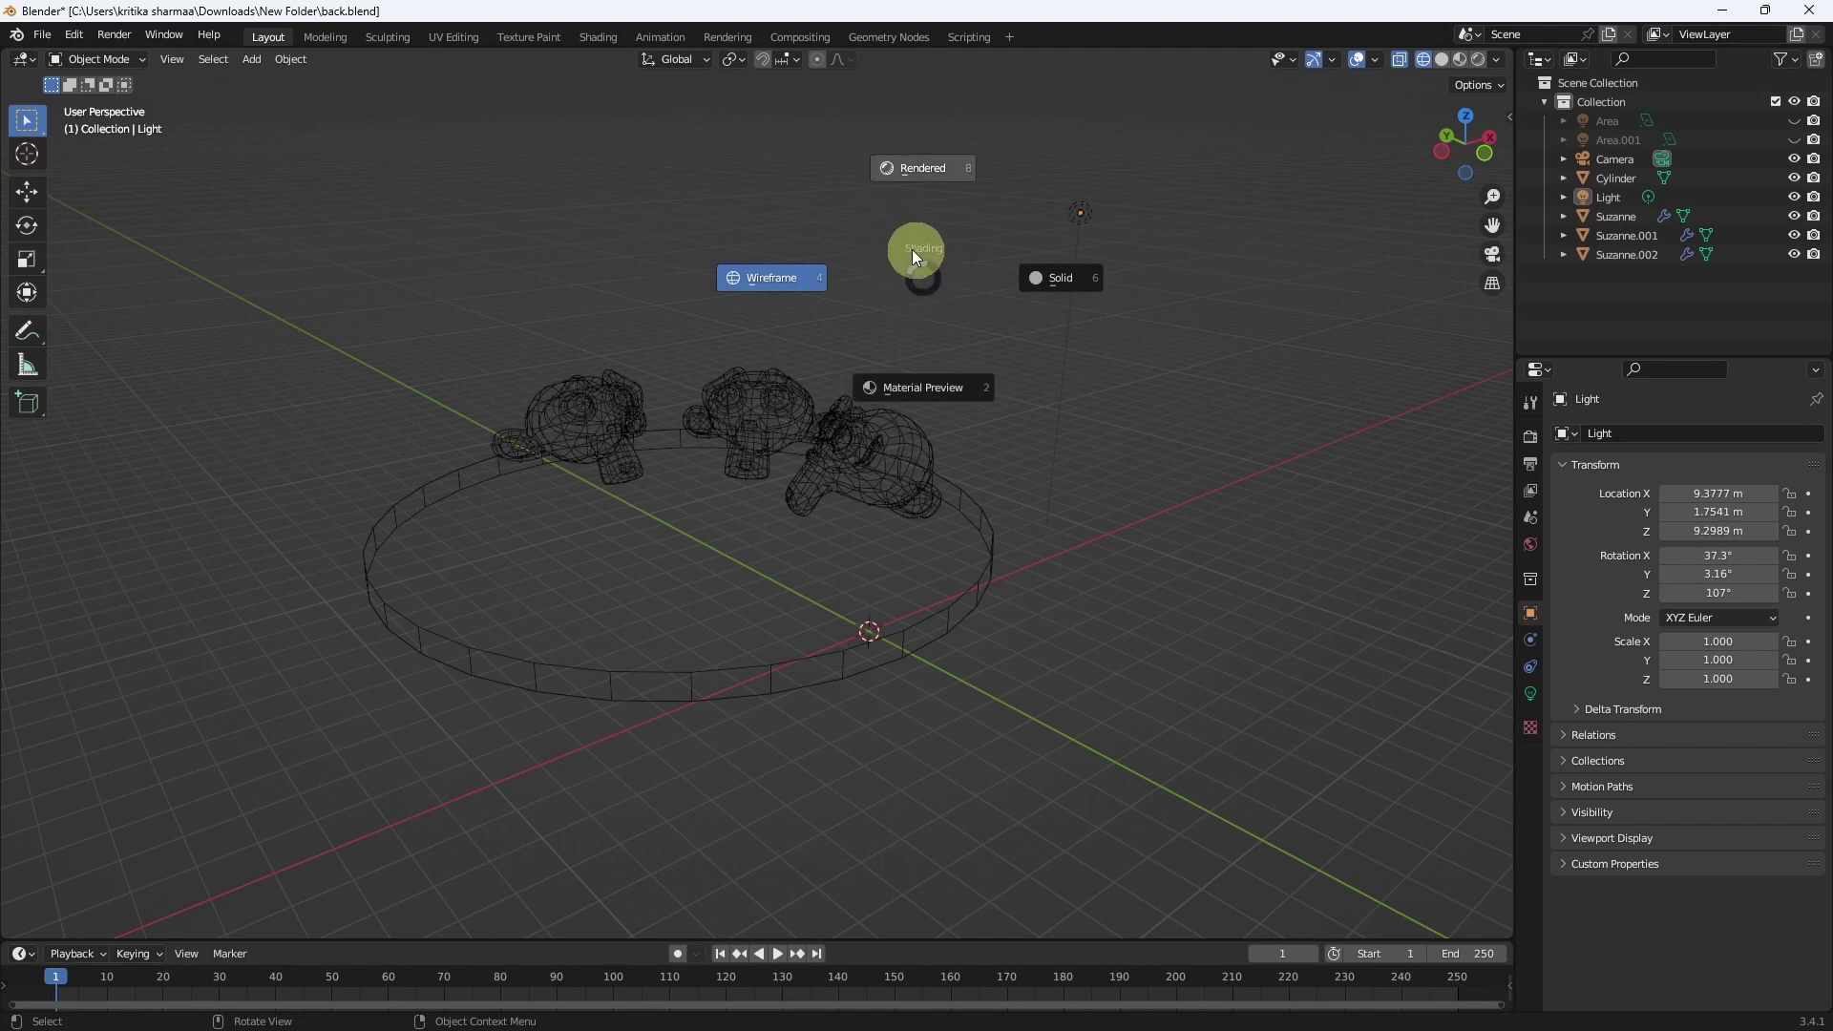
click(1046, 277)
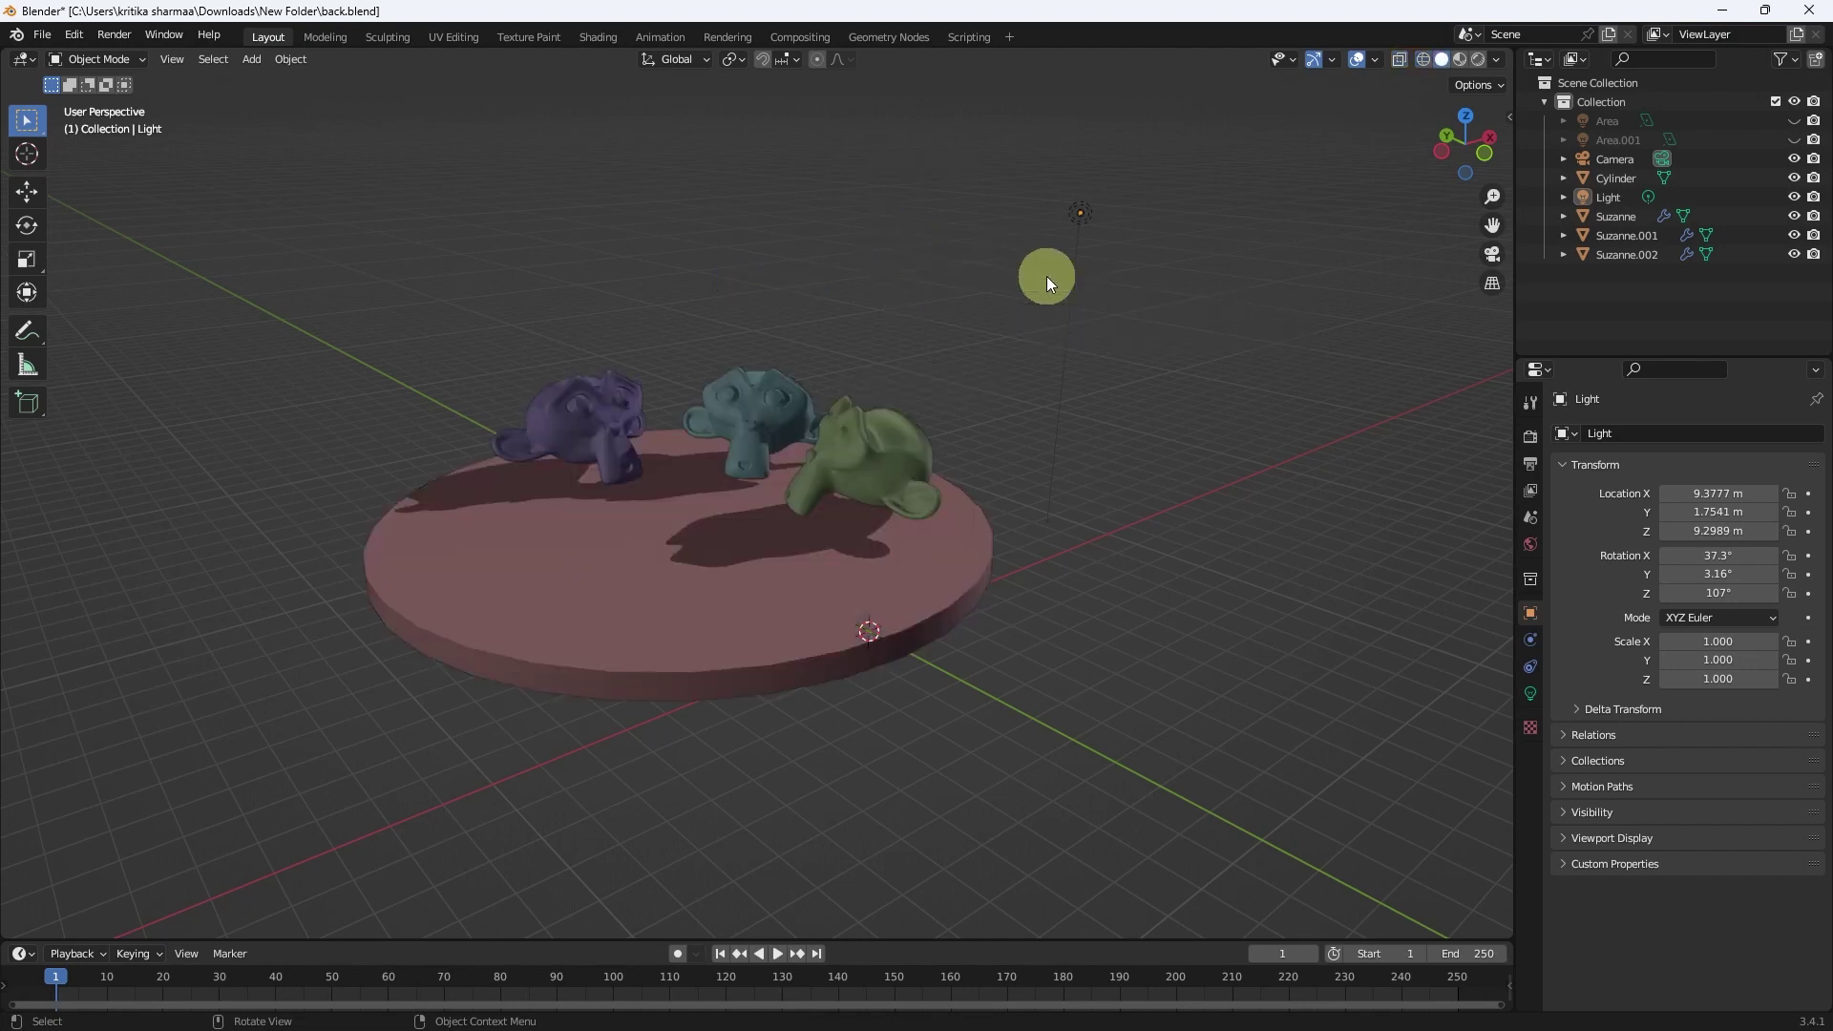
key(z)
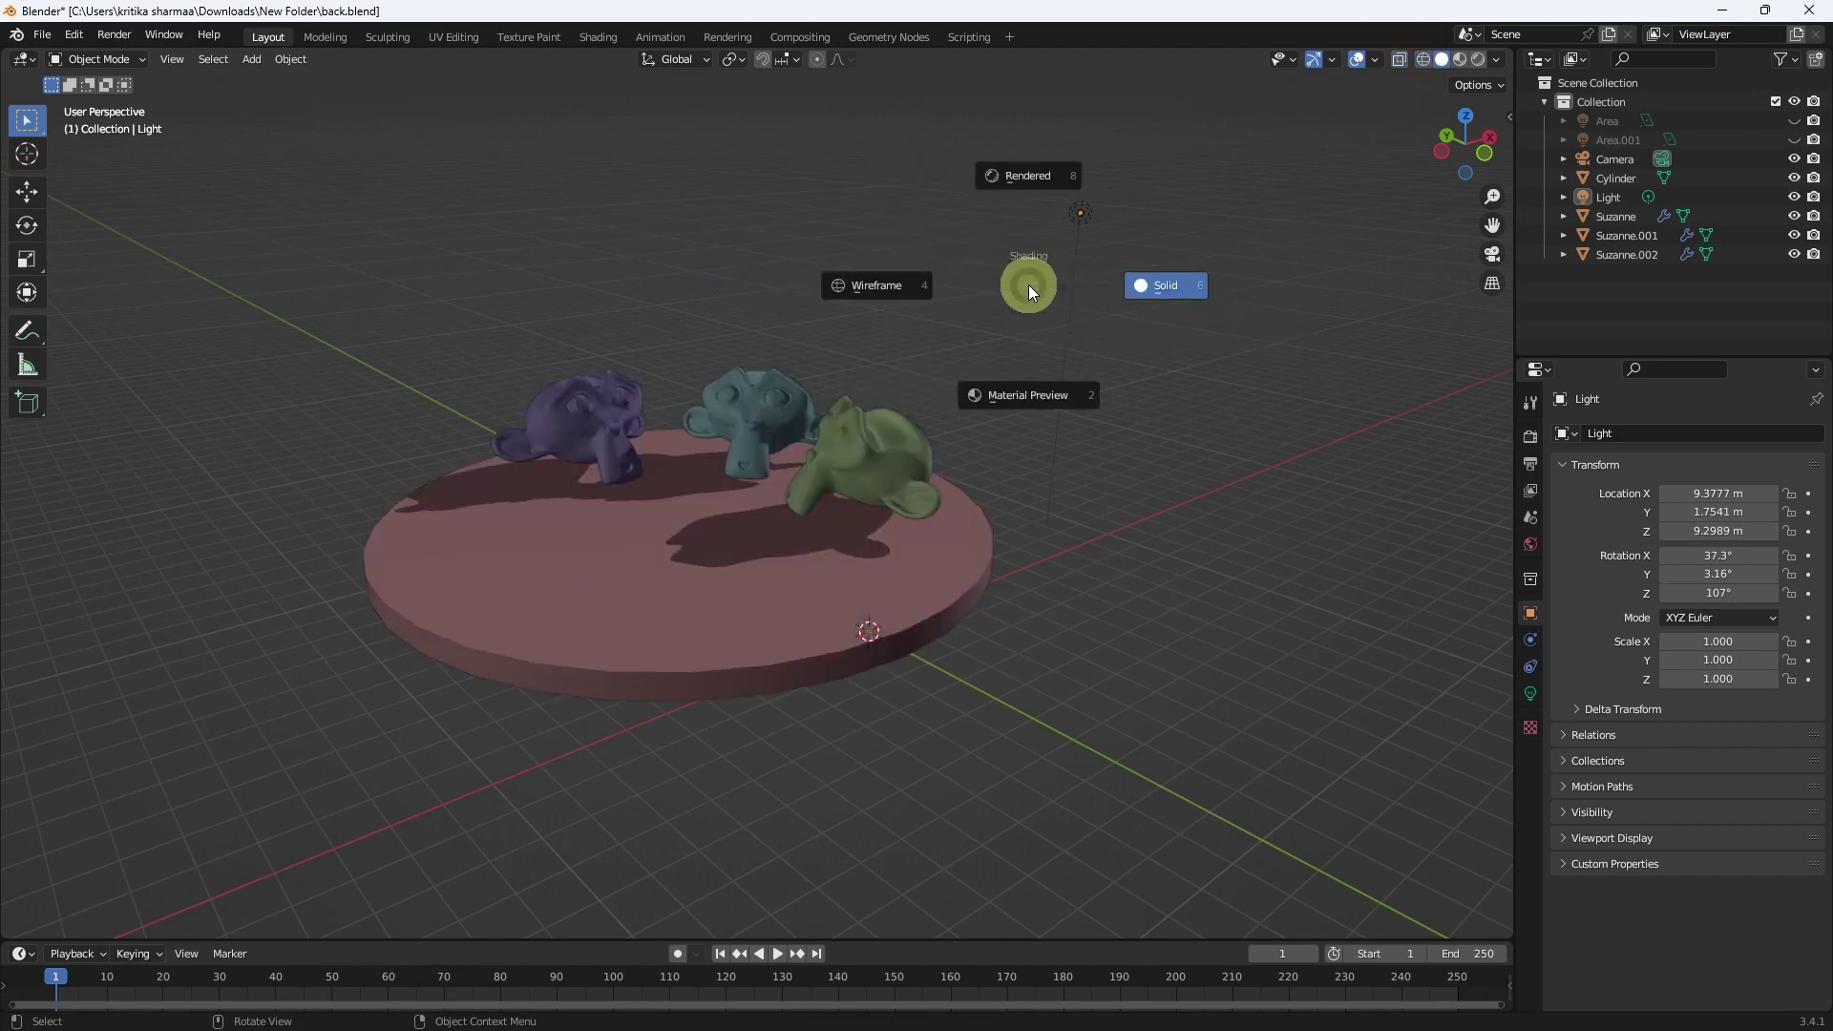
click(1037, 395)
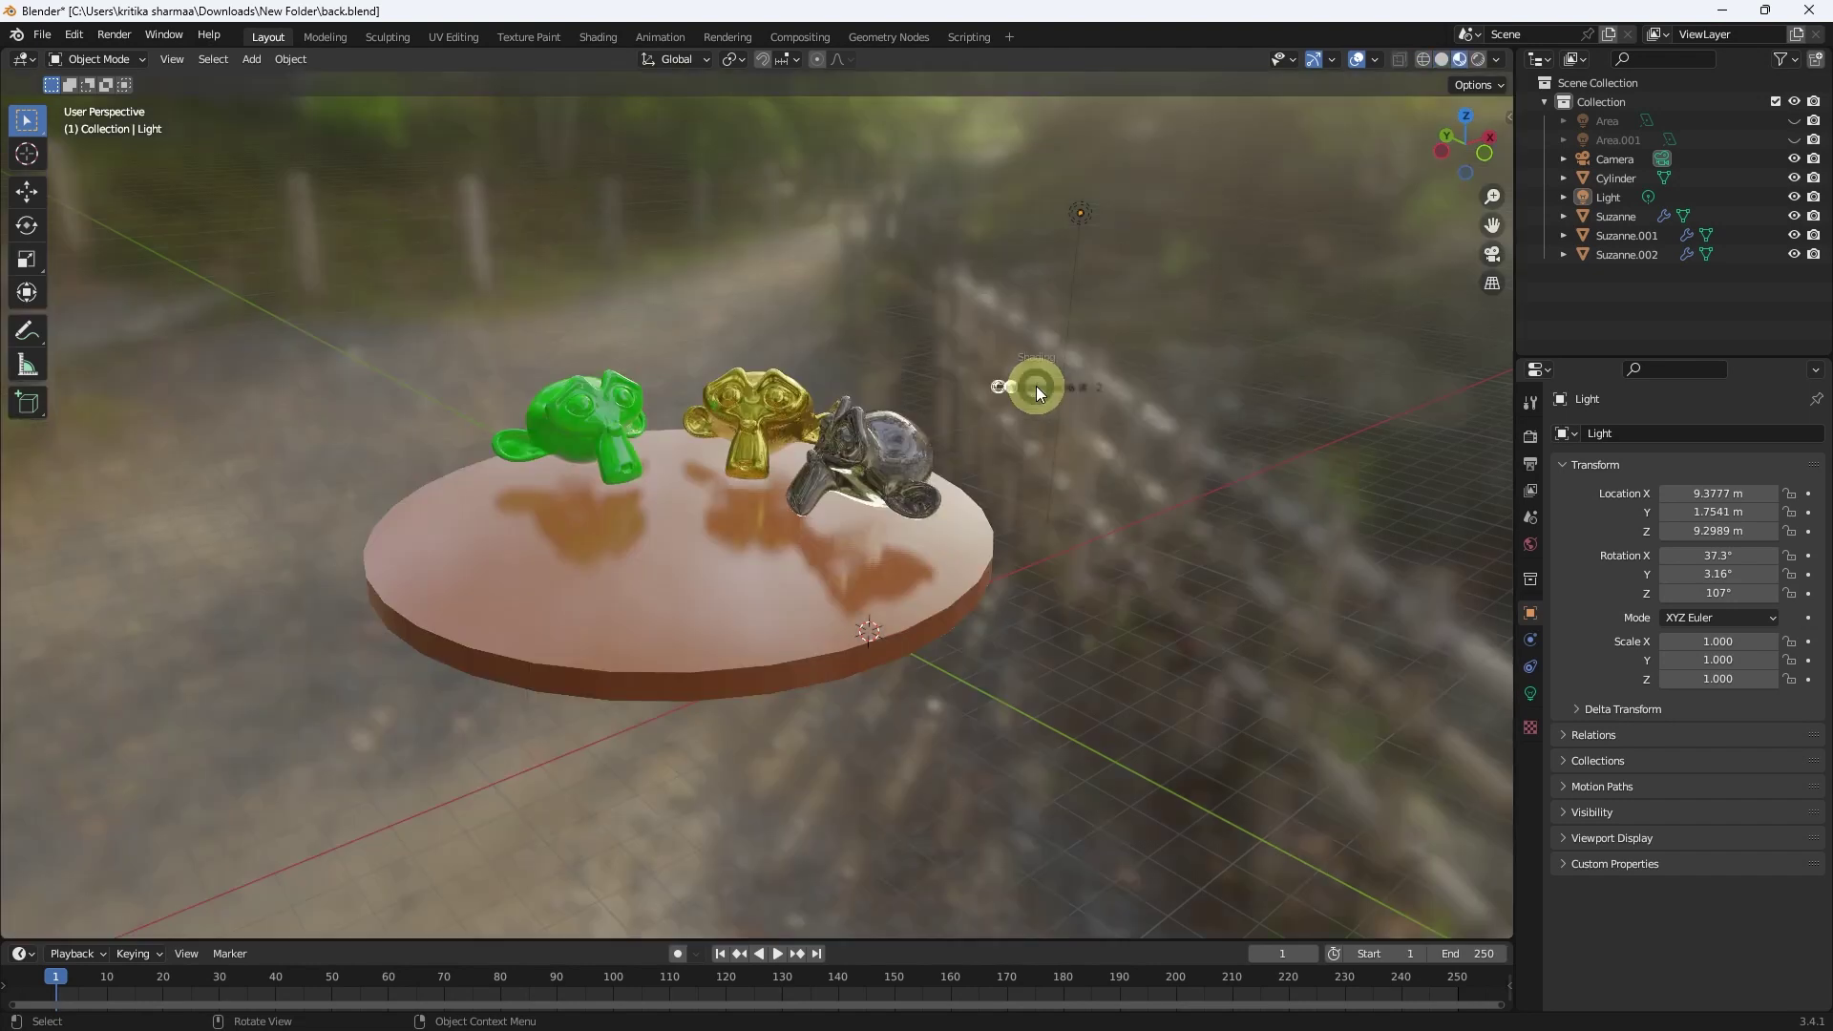
key(z)
click(1029, 276)
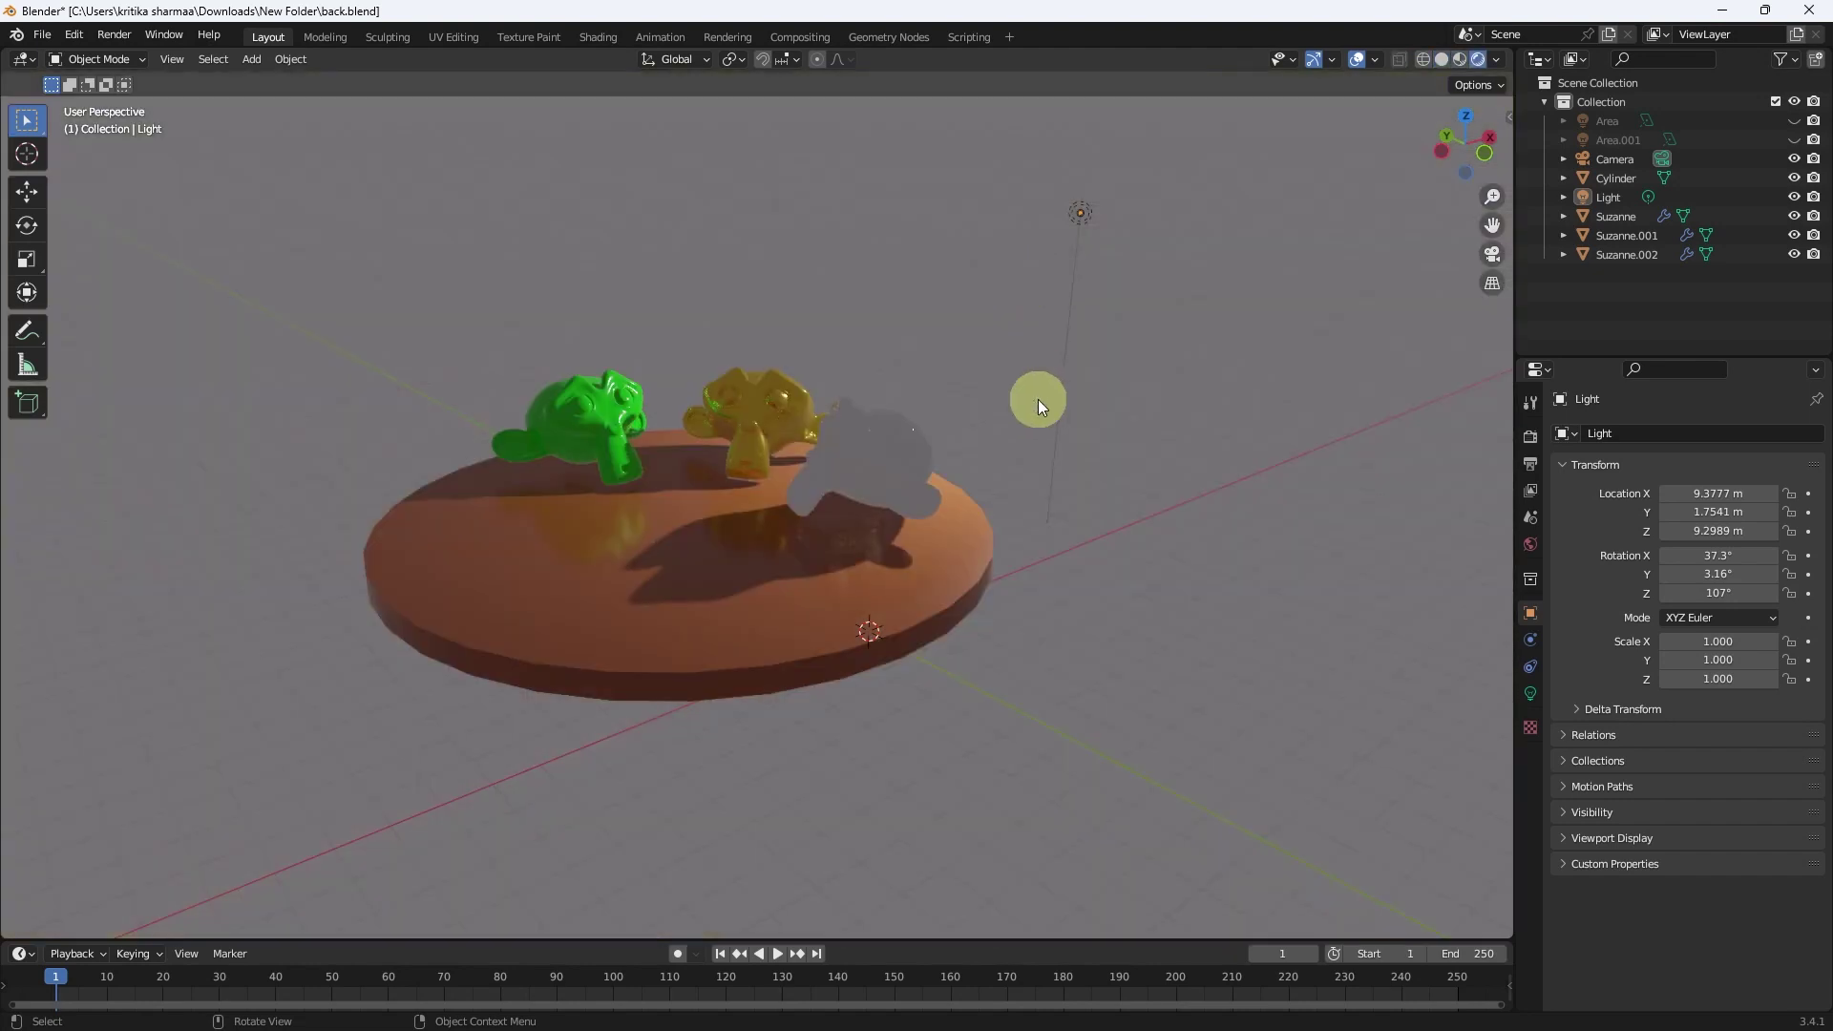
key(z)
click(1039, 509)
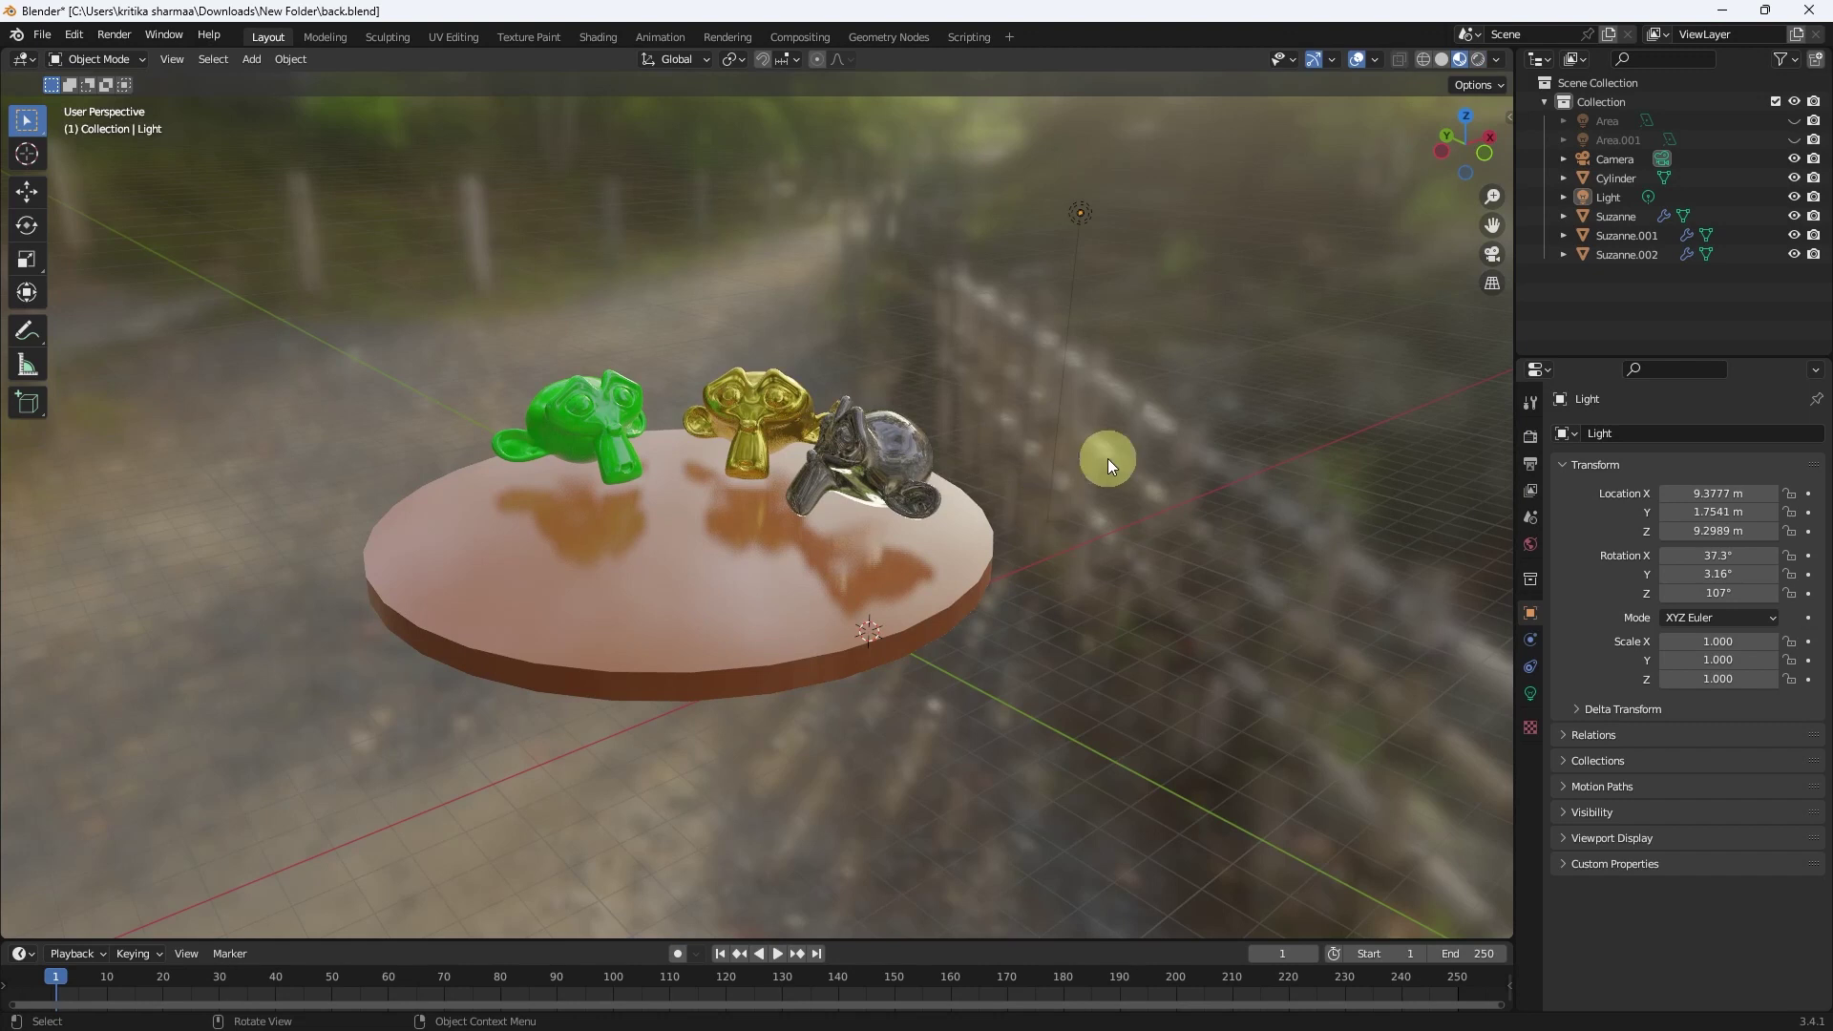